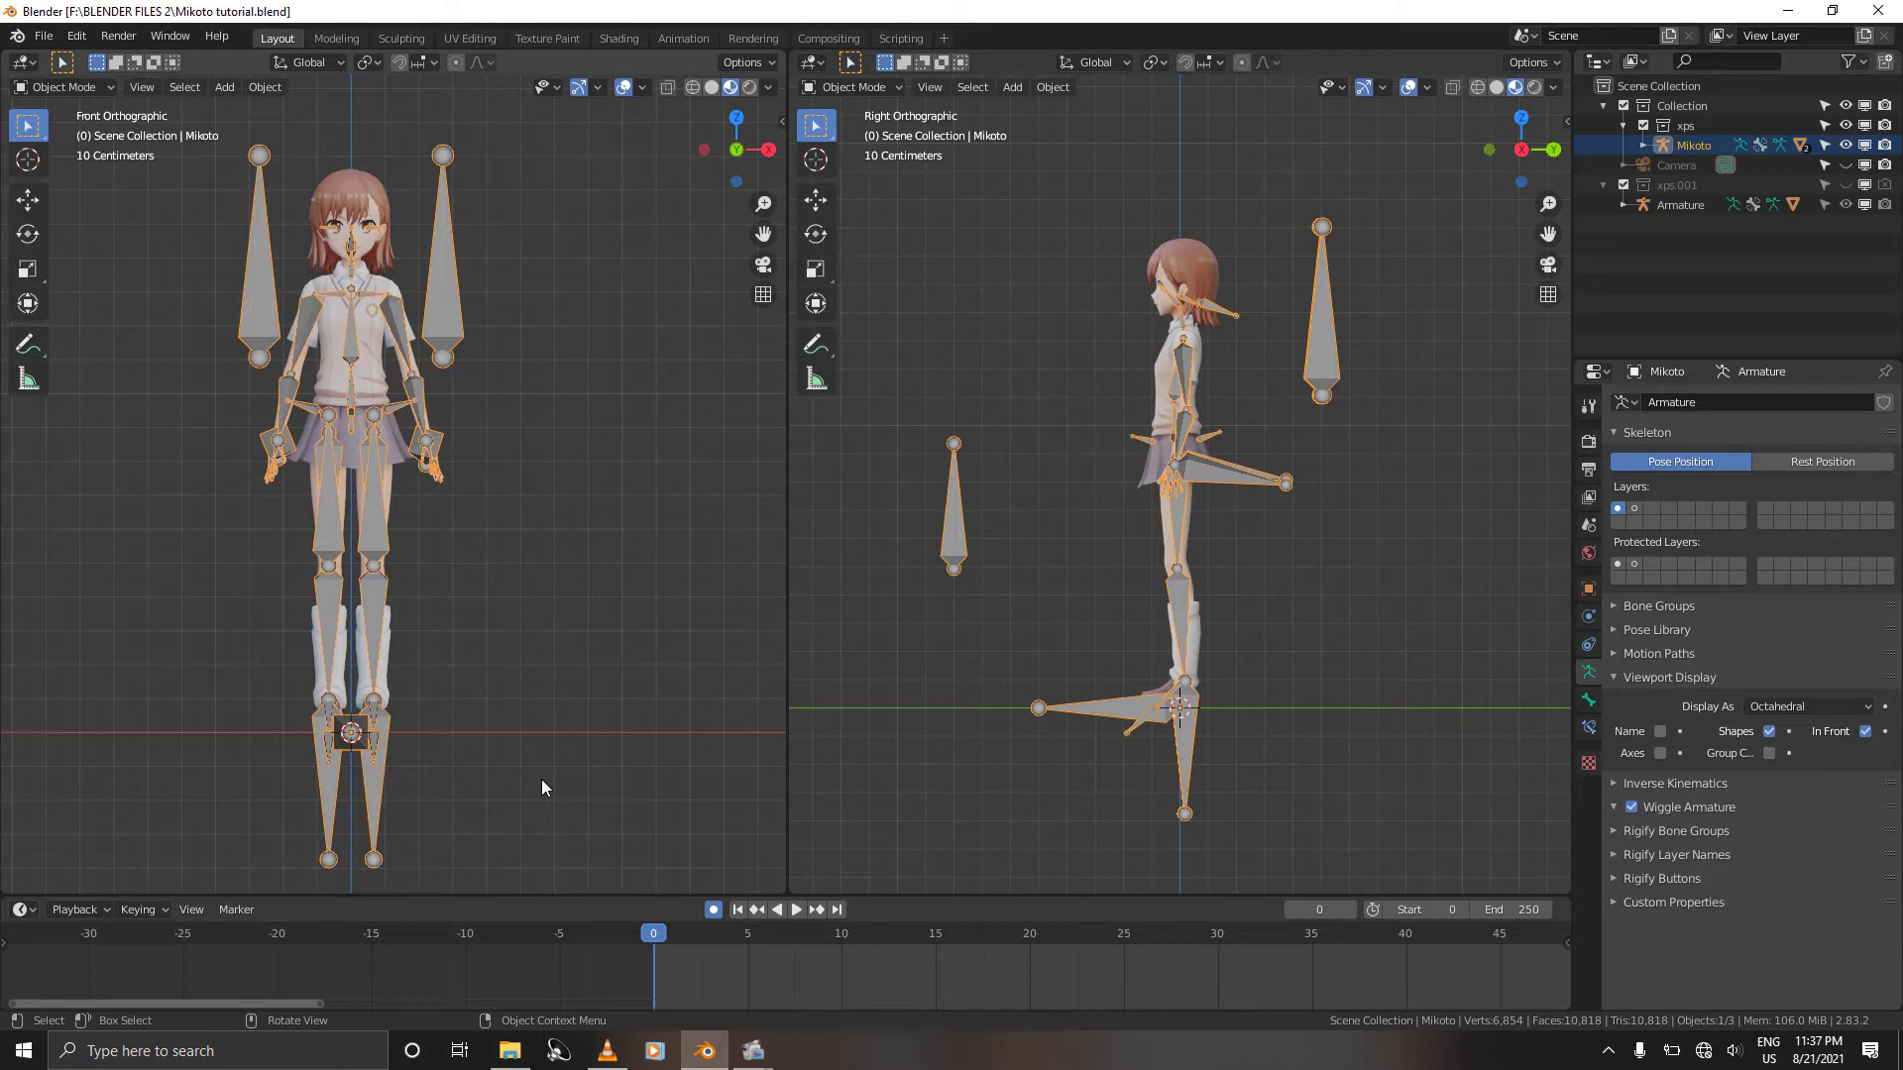
# Step: Enter Pose Mode on the Mikoto armature and insert LocRotScale keyframes for all bones at frame 0
pyautogui.click(47, 87)
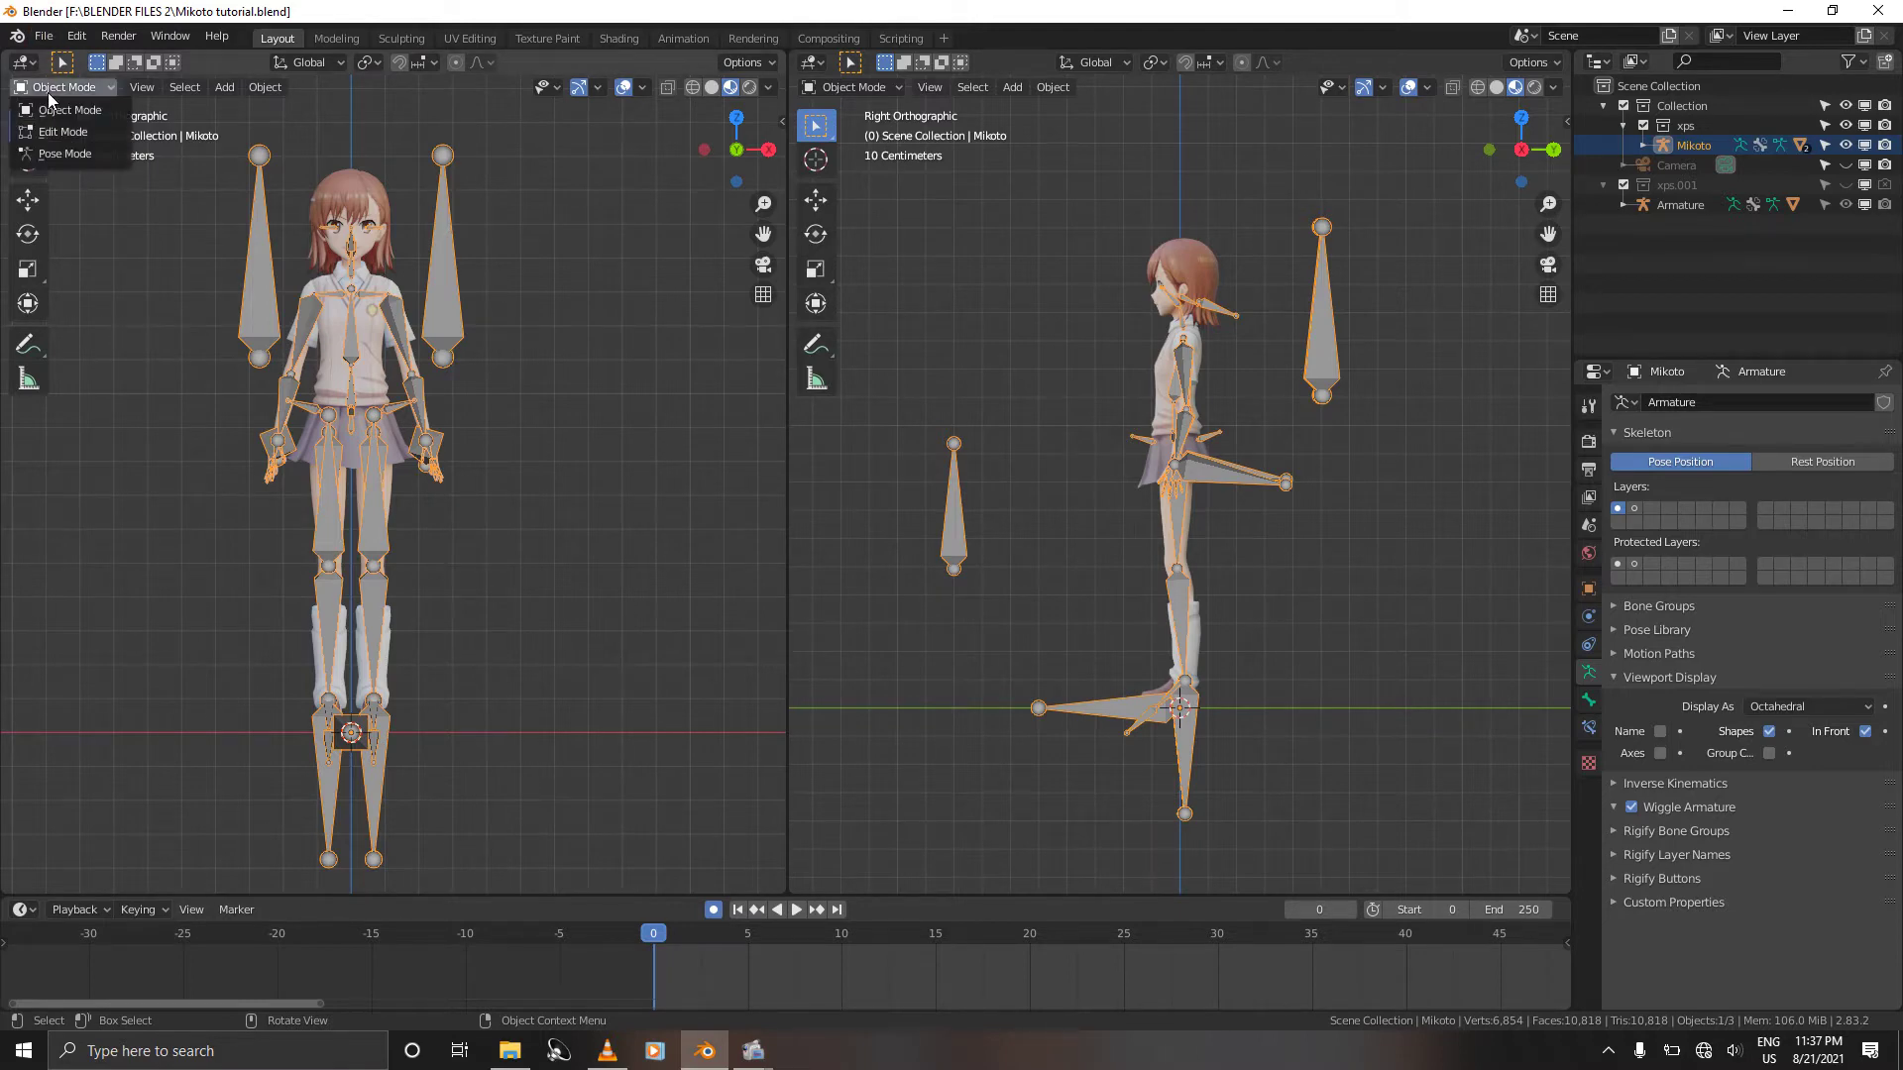
pyautogui.click(68, 158)
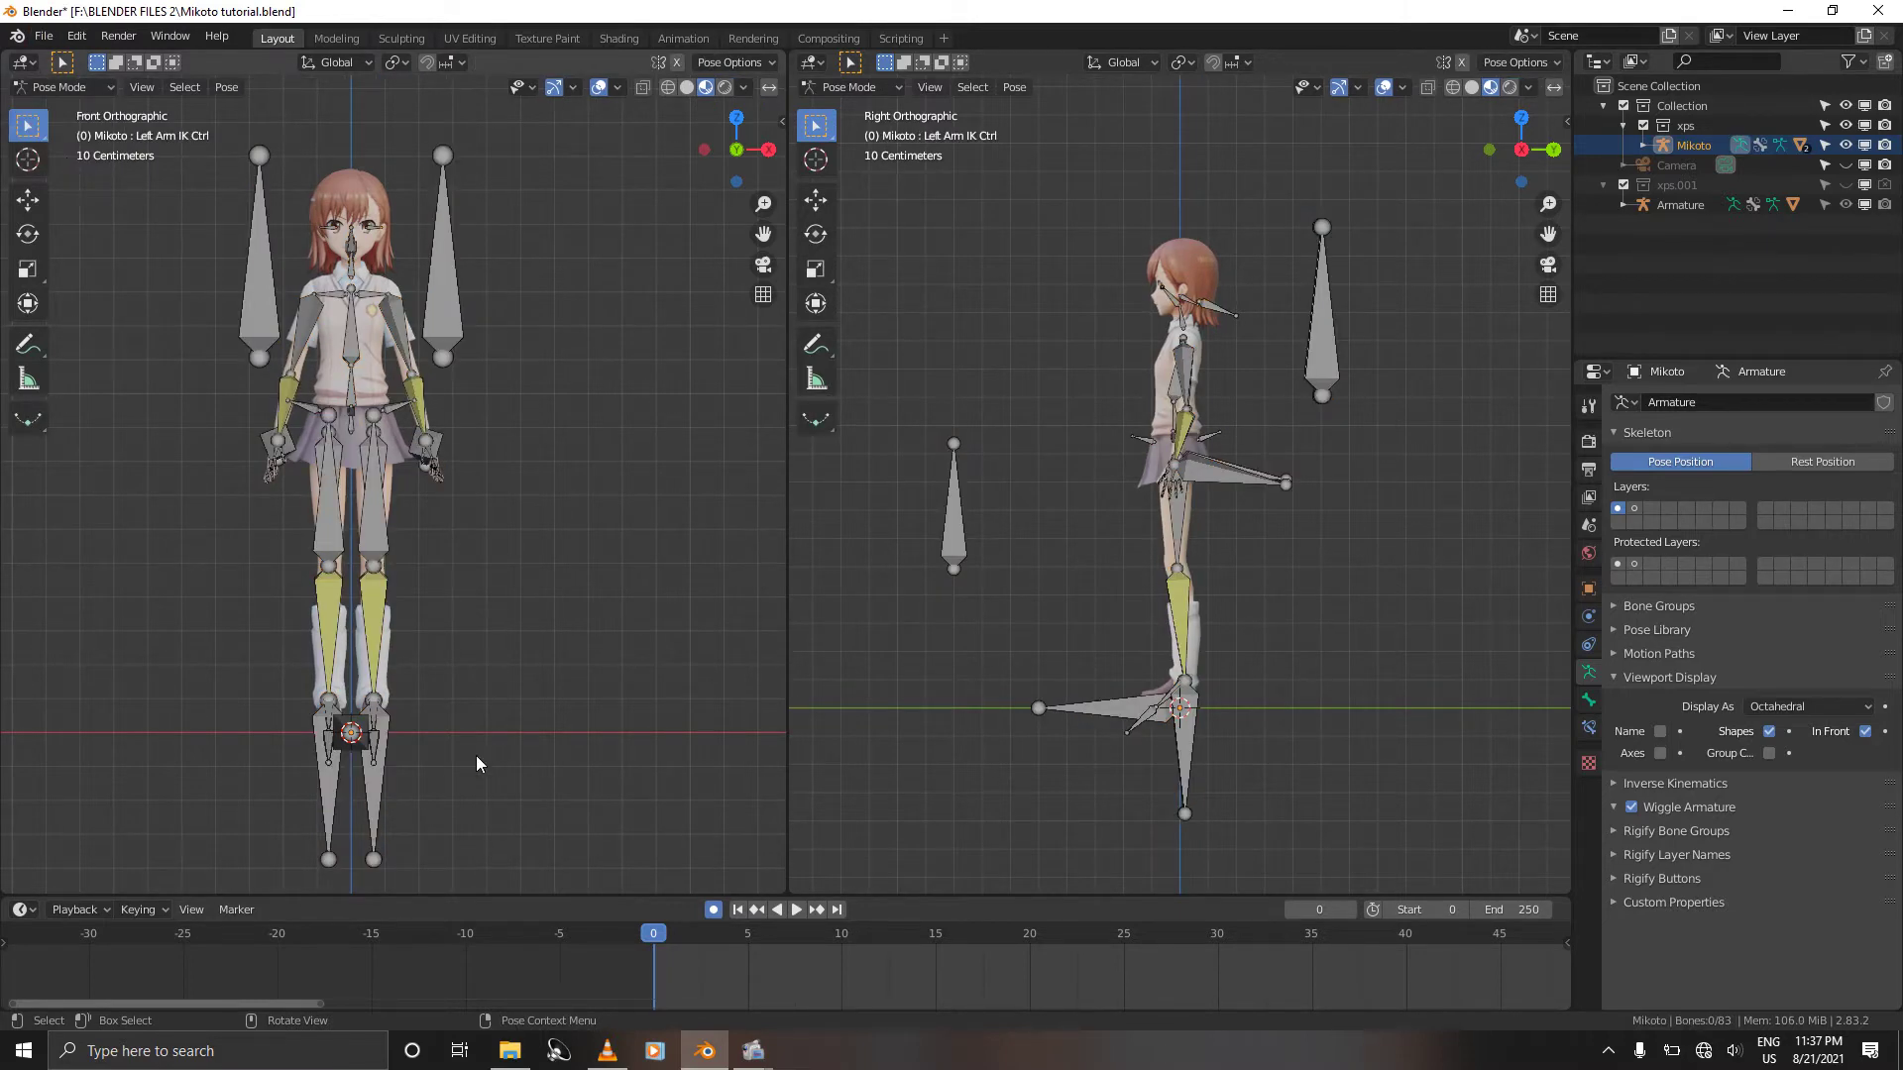
pyautogui.press('a')
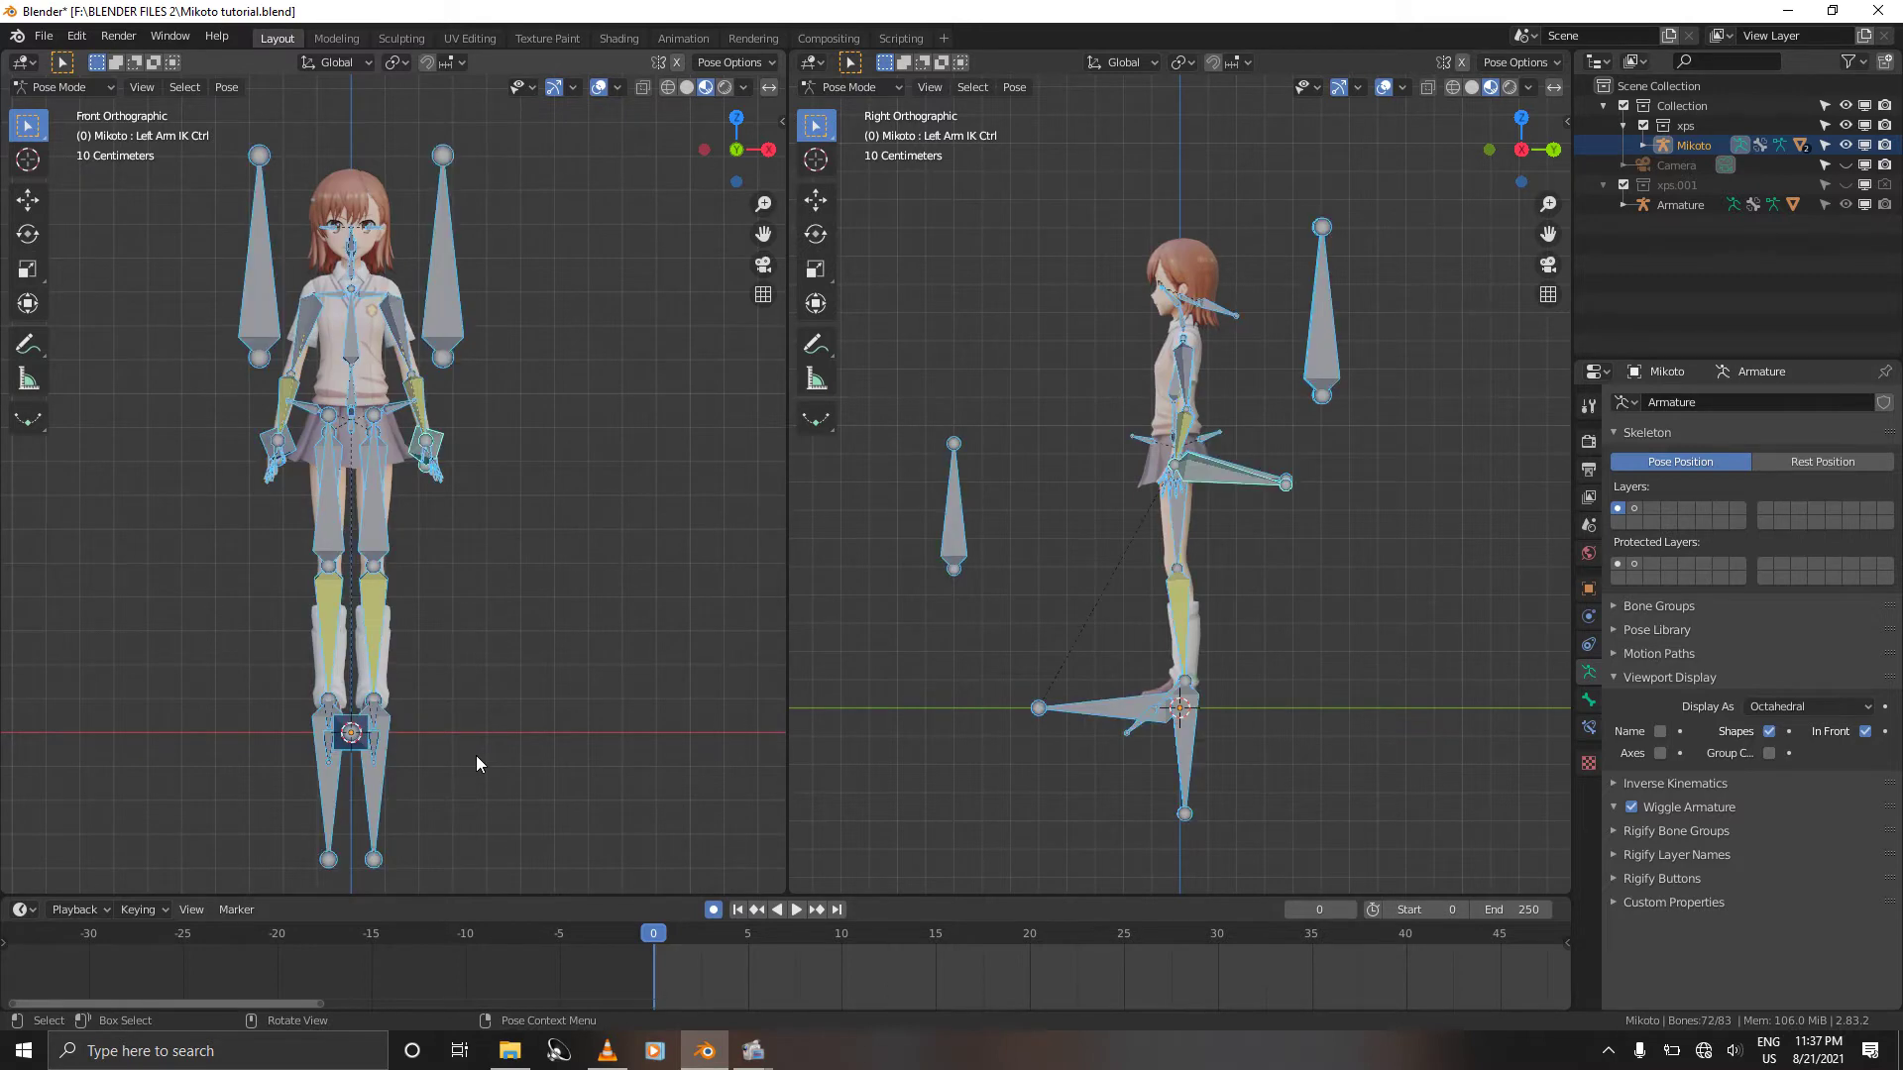
pyautogui.press('i')
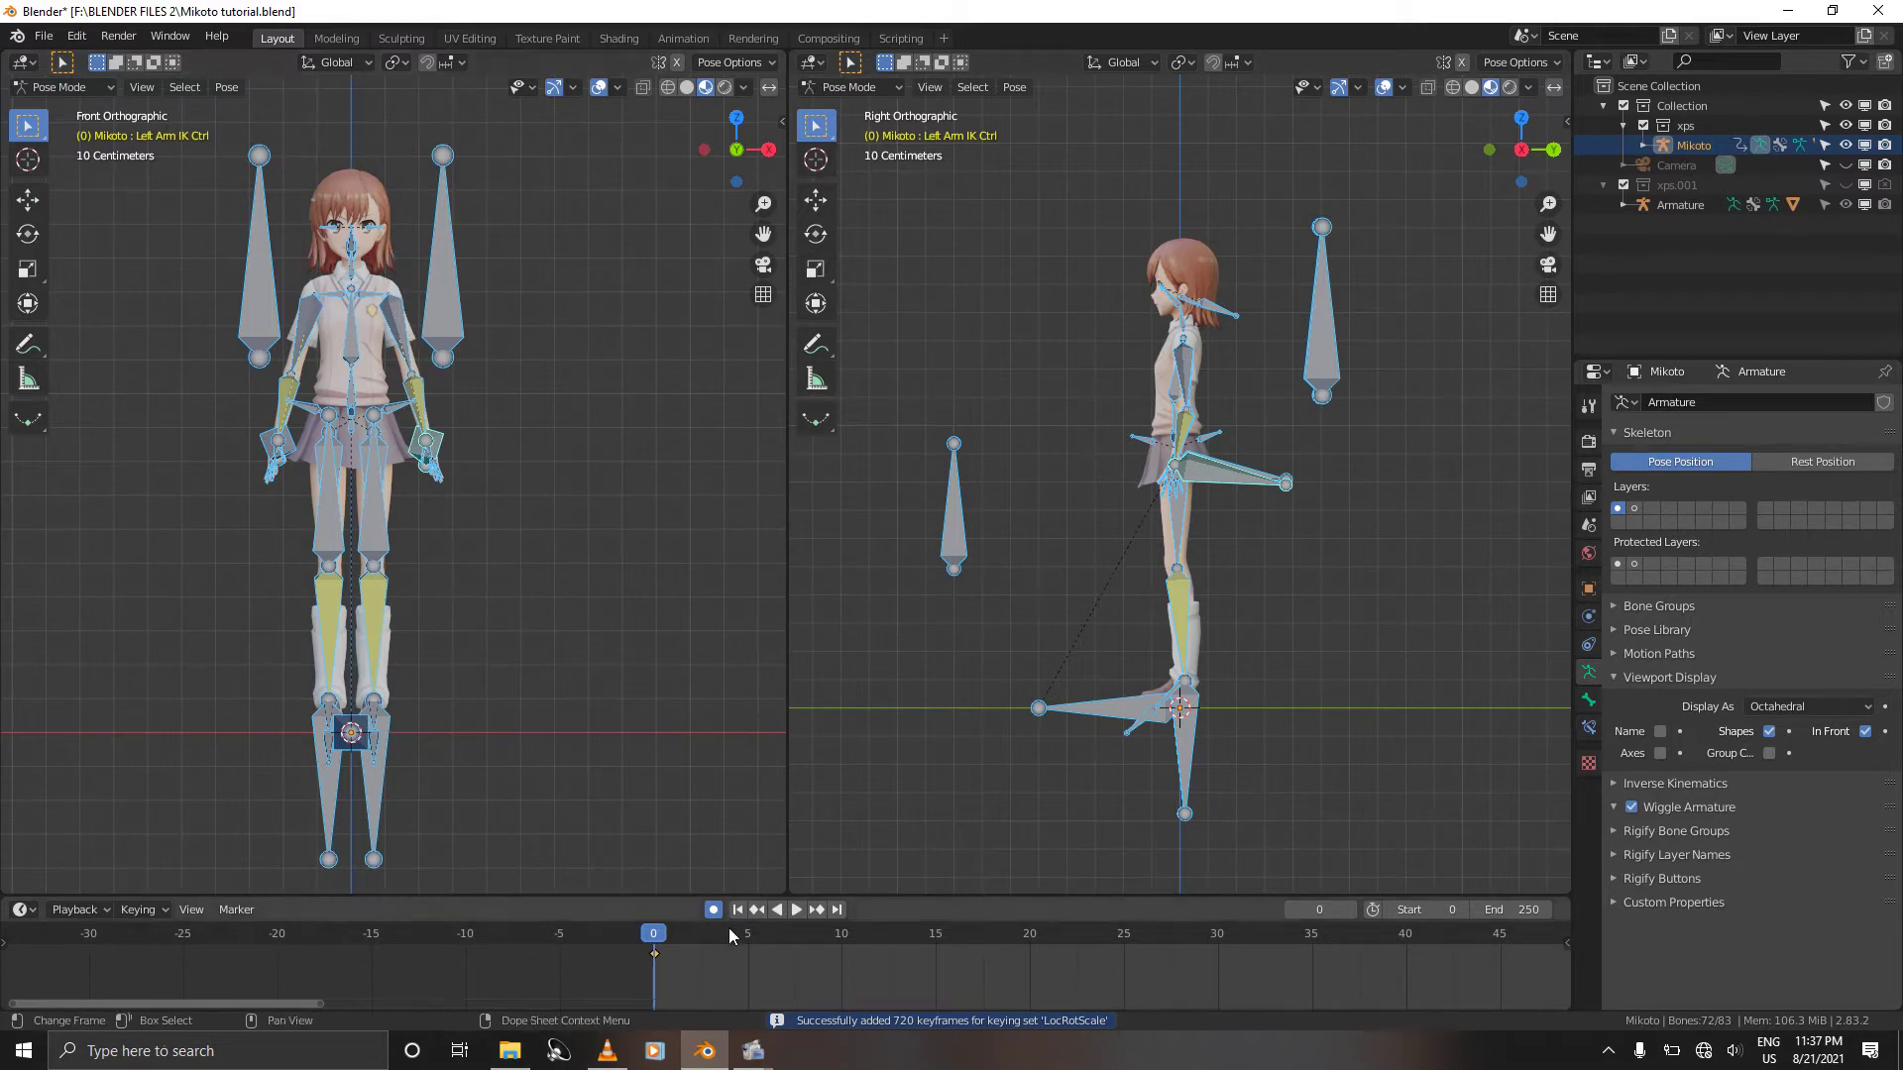
# Step: At frame 6, move all the selected bones straight up along the global Z axis, well above the ground line
pyautogui.click(763, 936)
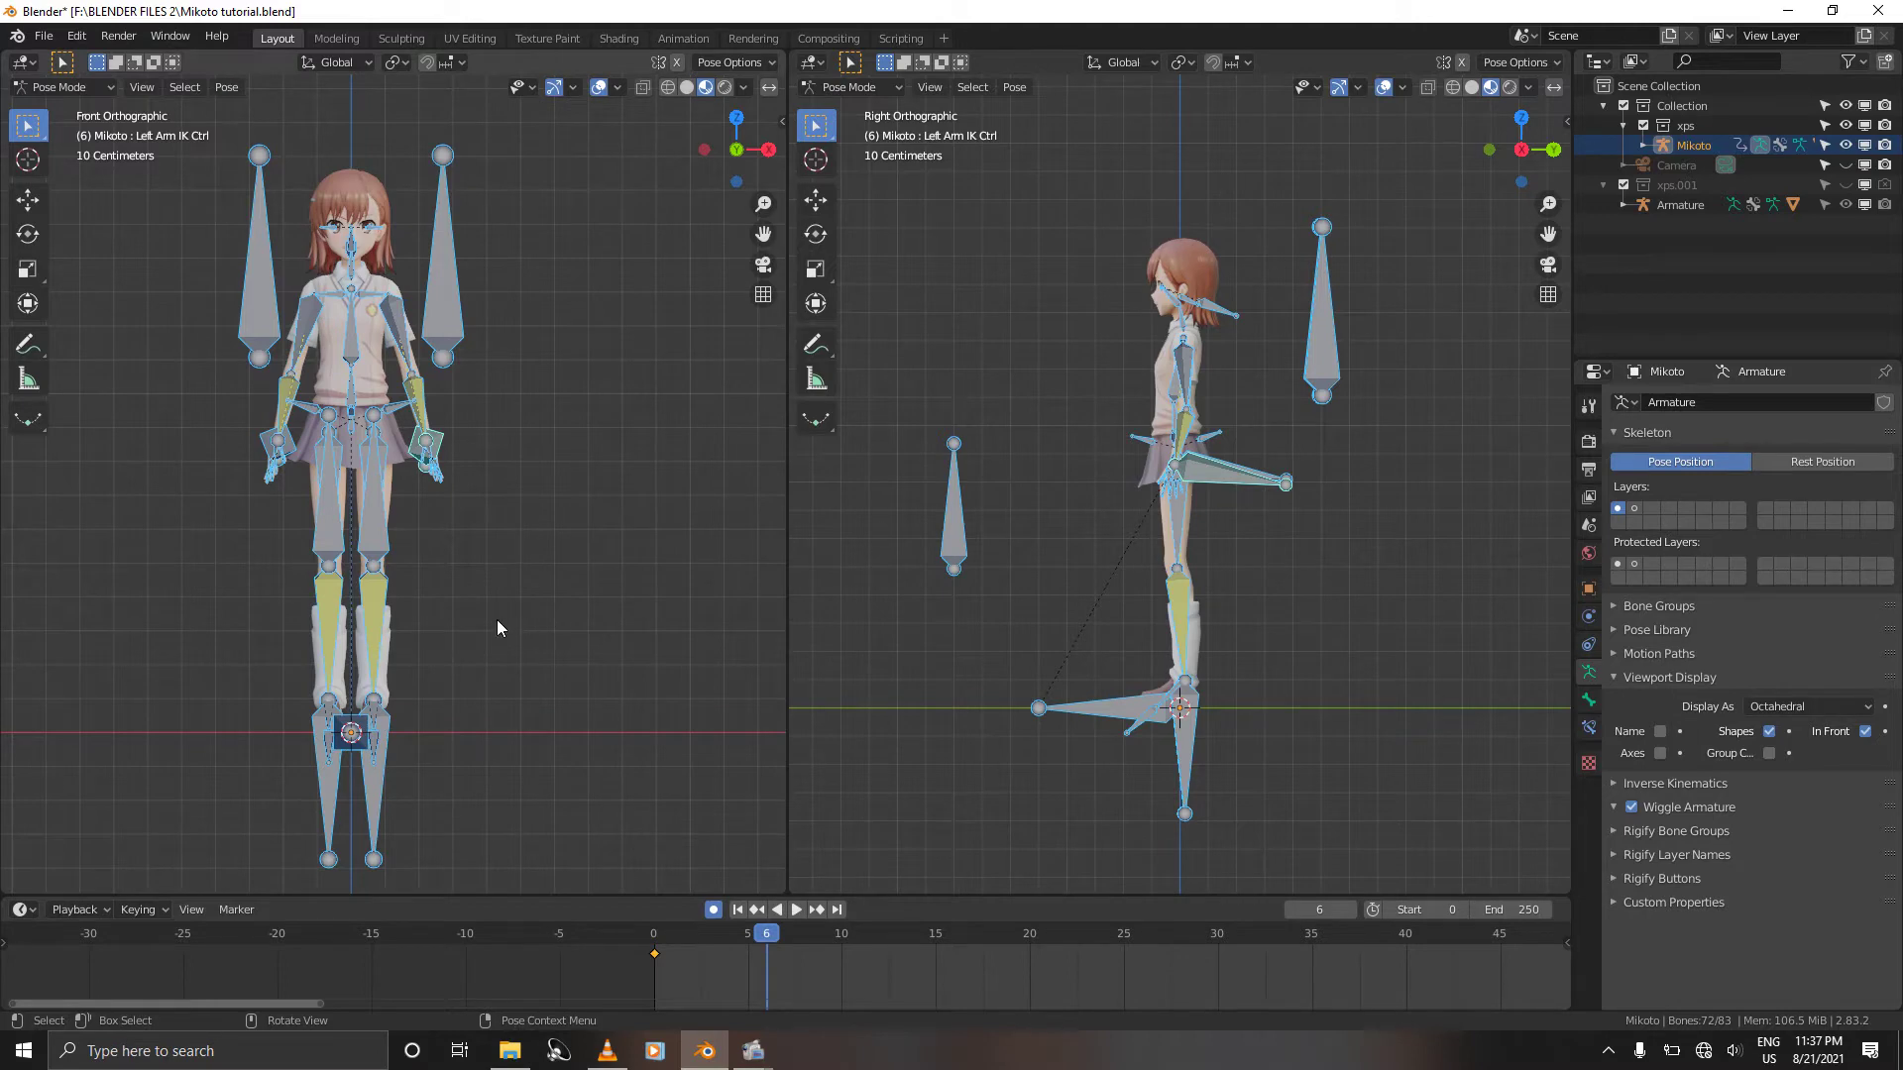
pyautogui.scroll(-3, 497, 628)
pyautogui.press('g')
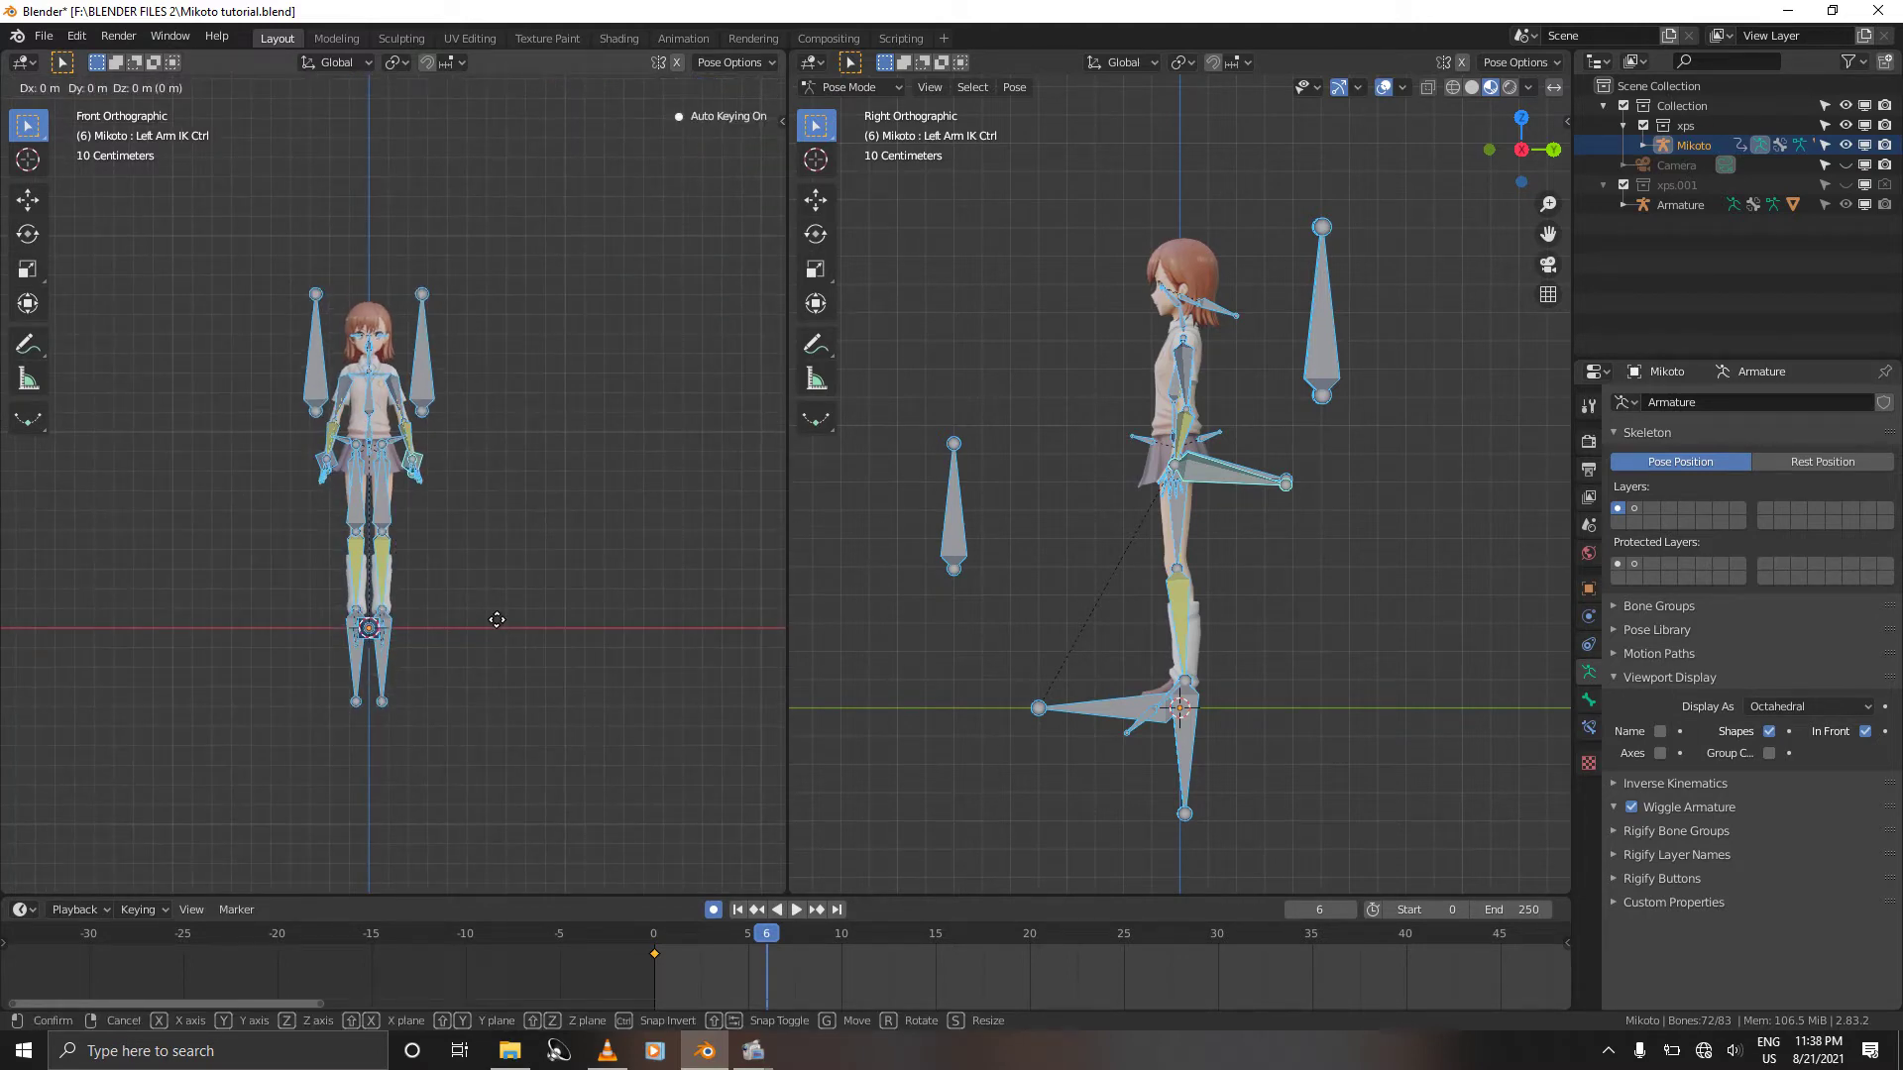
pyautogui.press('z')
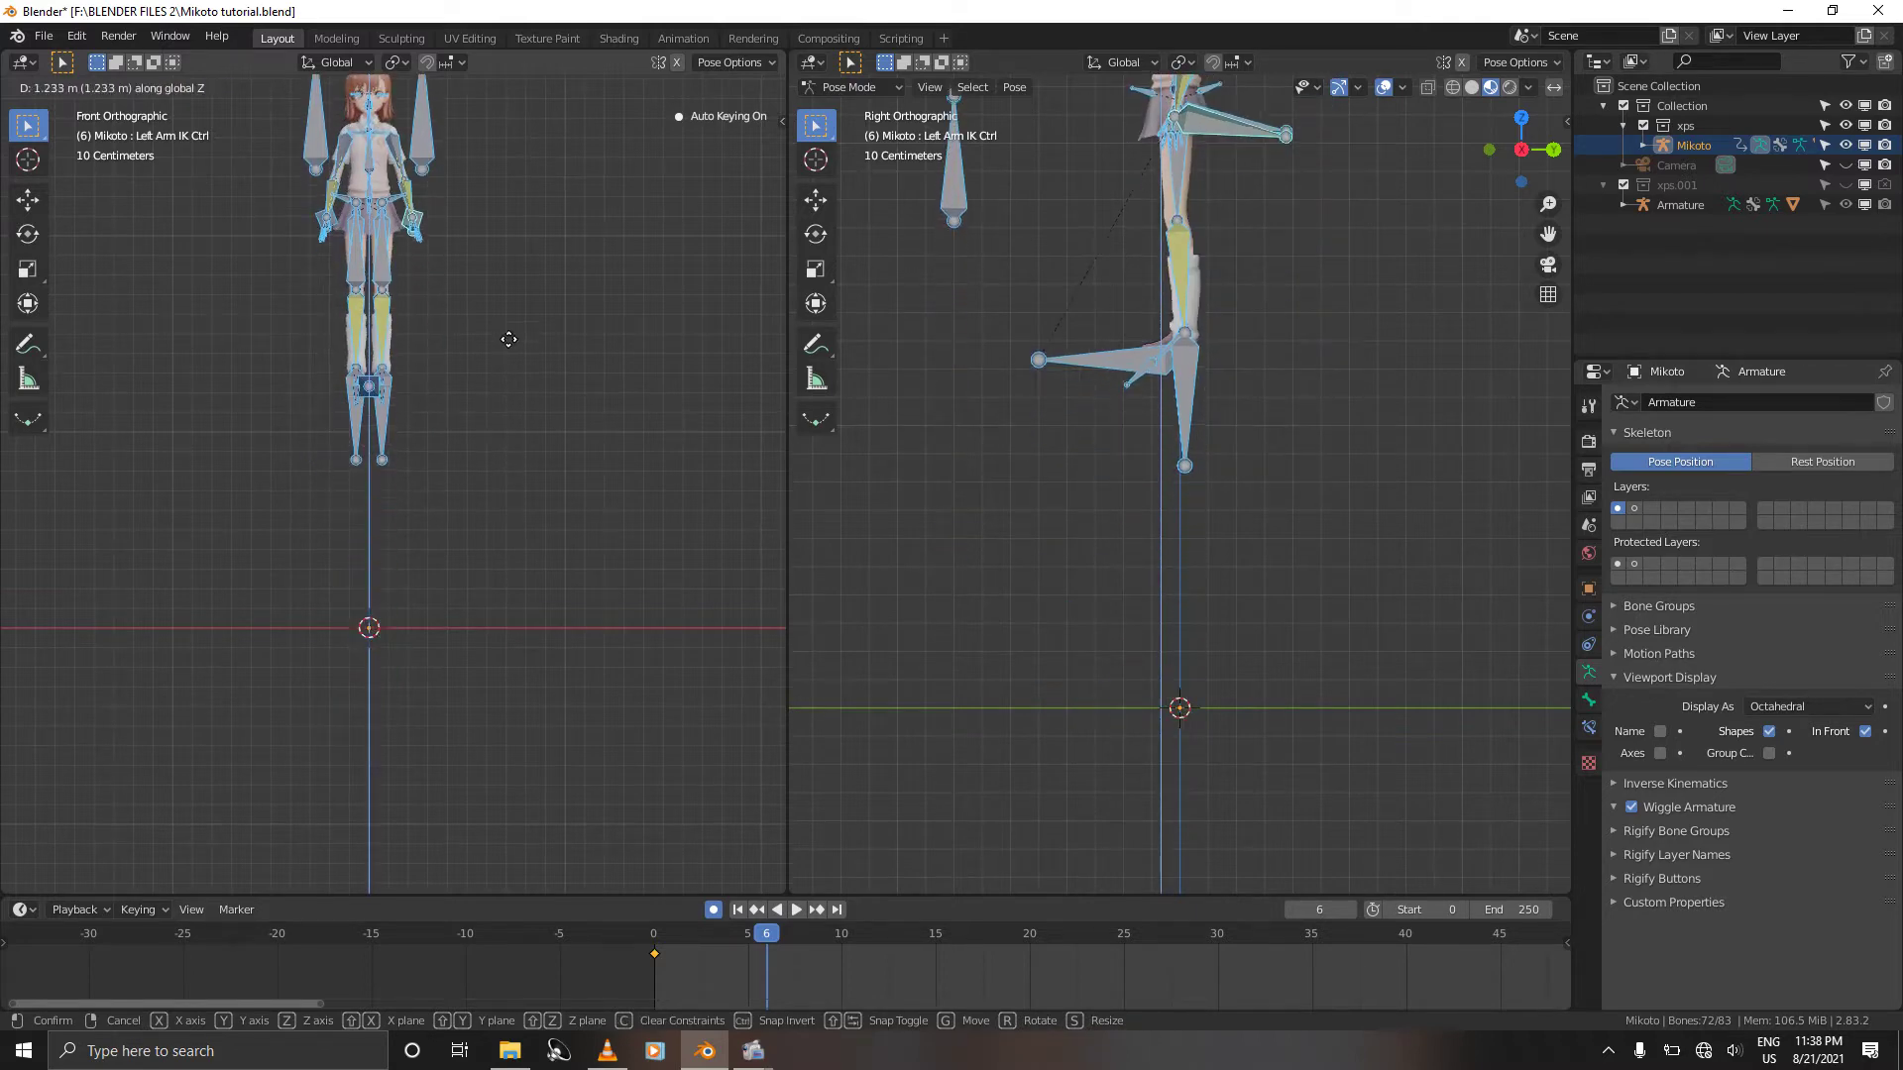
pyautogui.click(505, 233)
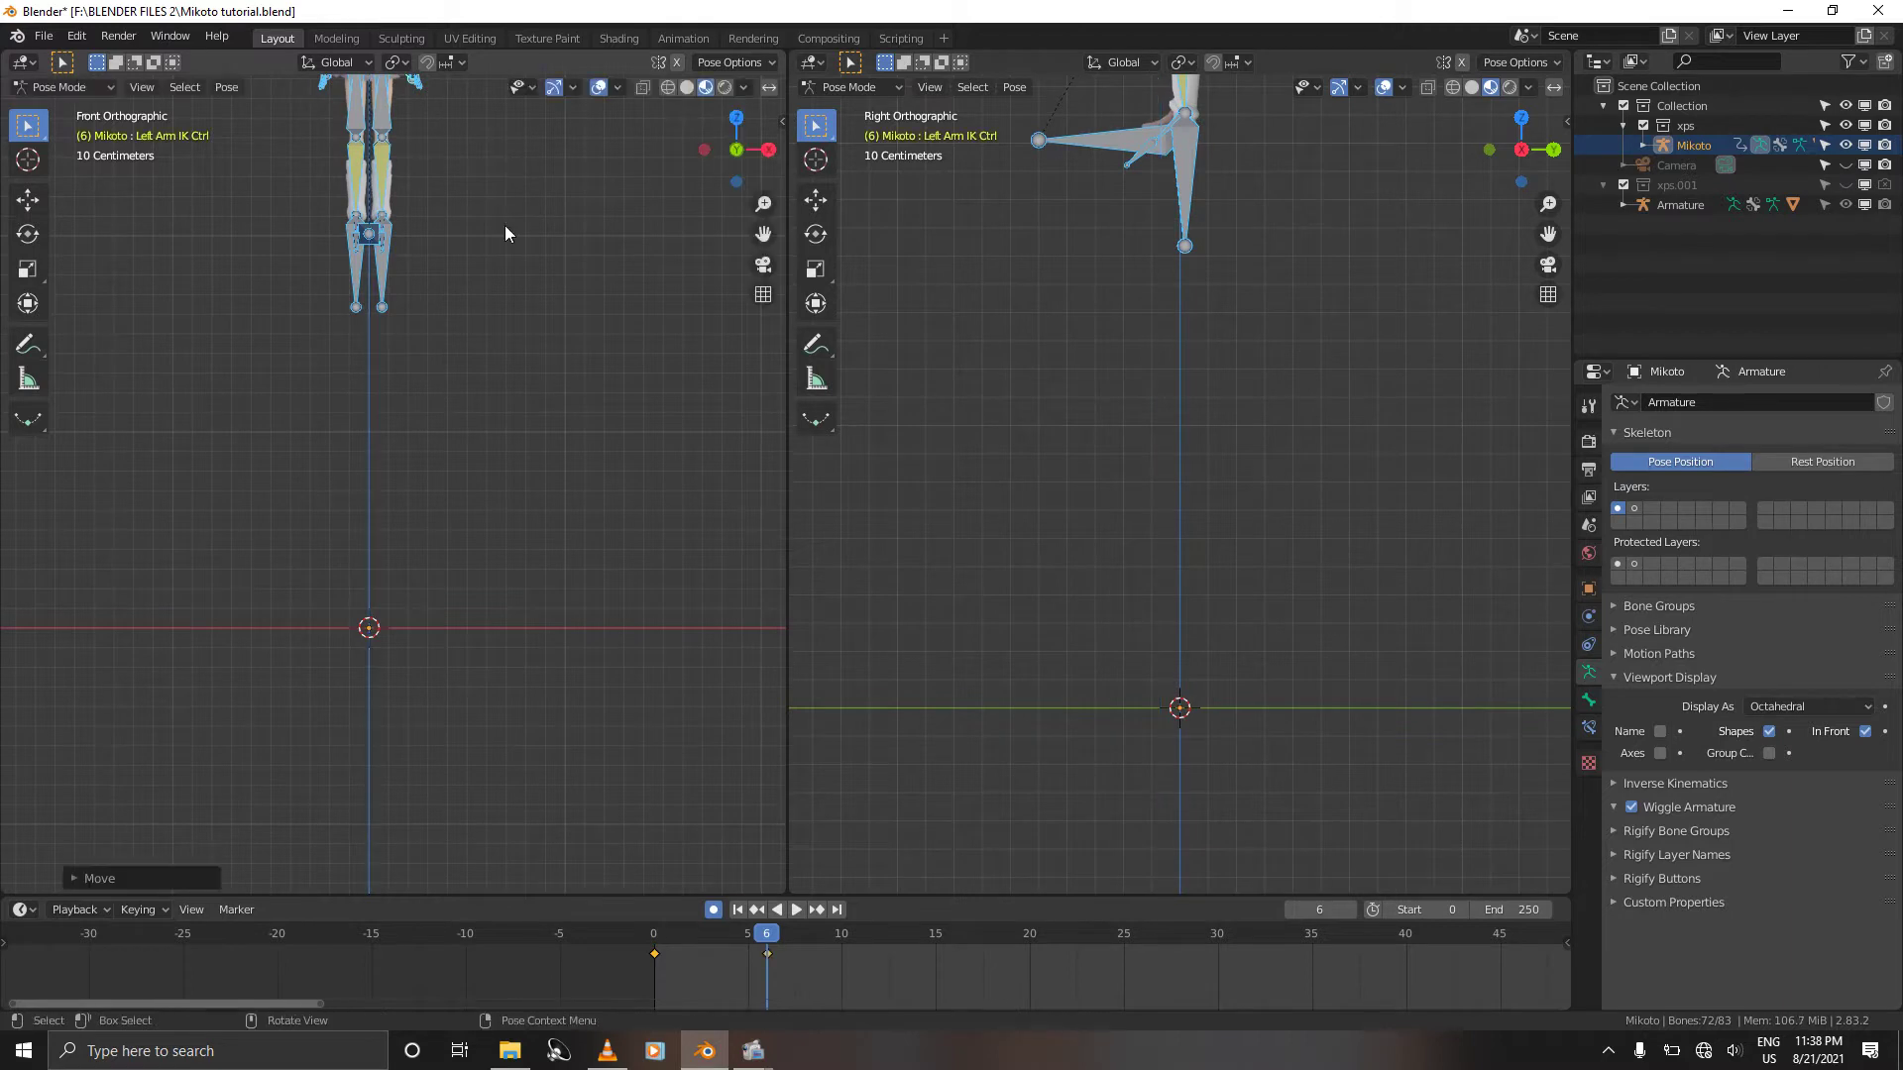
# Step: Move the Left IK Ctrl and Right IK Ctrl leg bones slightly inward to bring the feet closer together
pyautogui.click(384, 269)
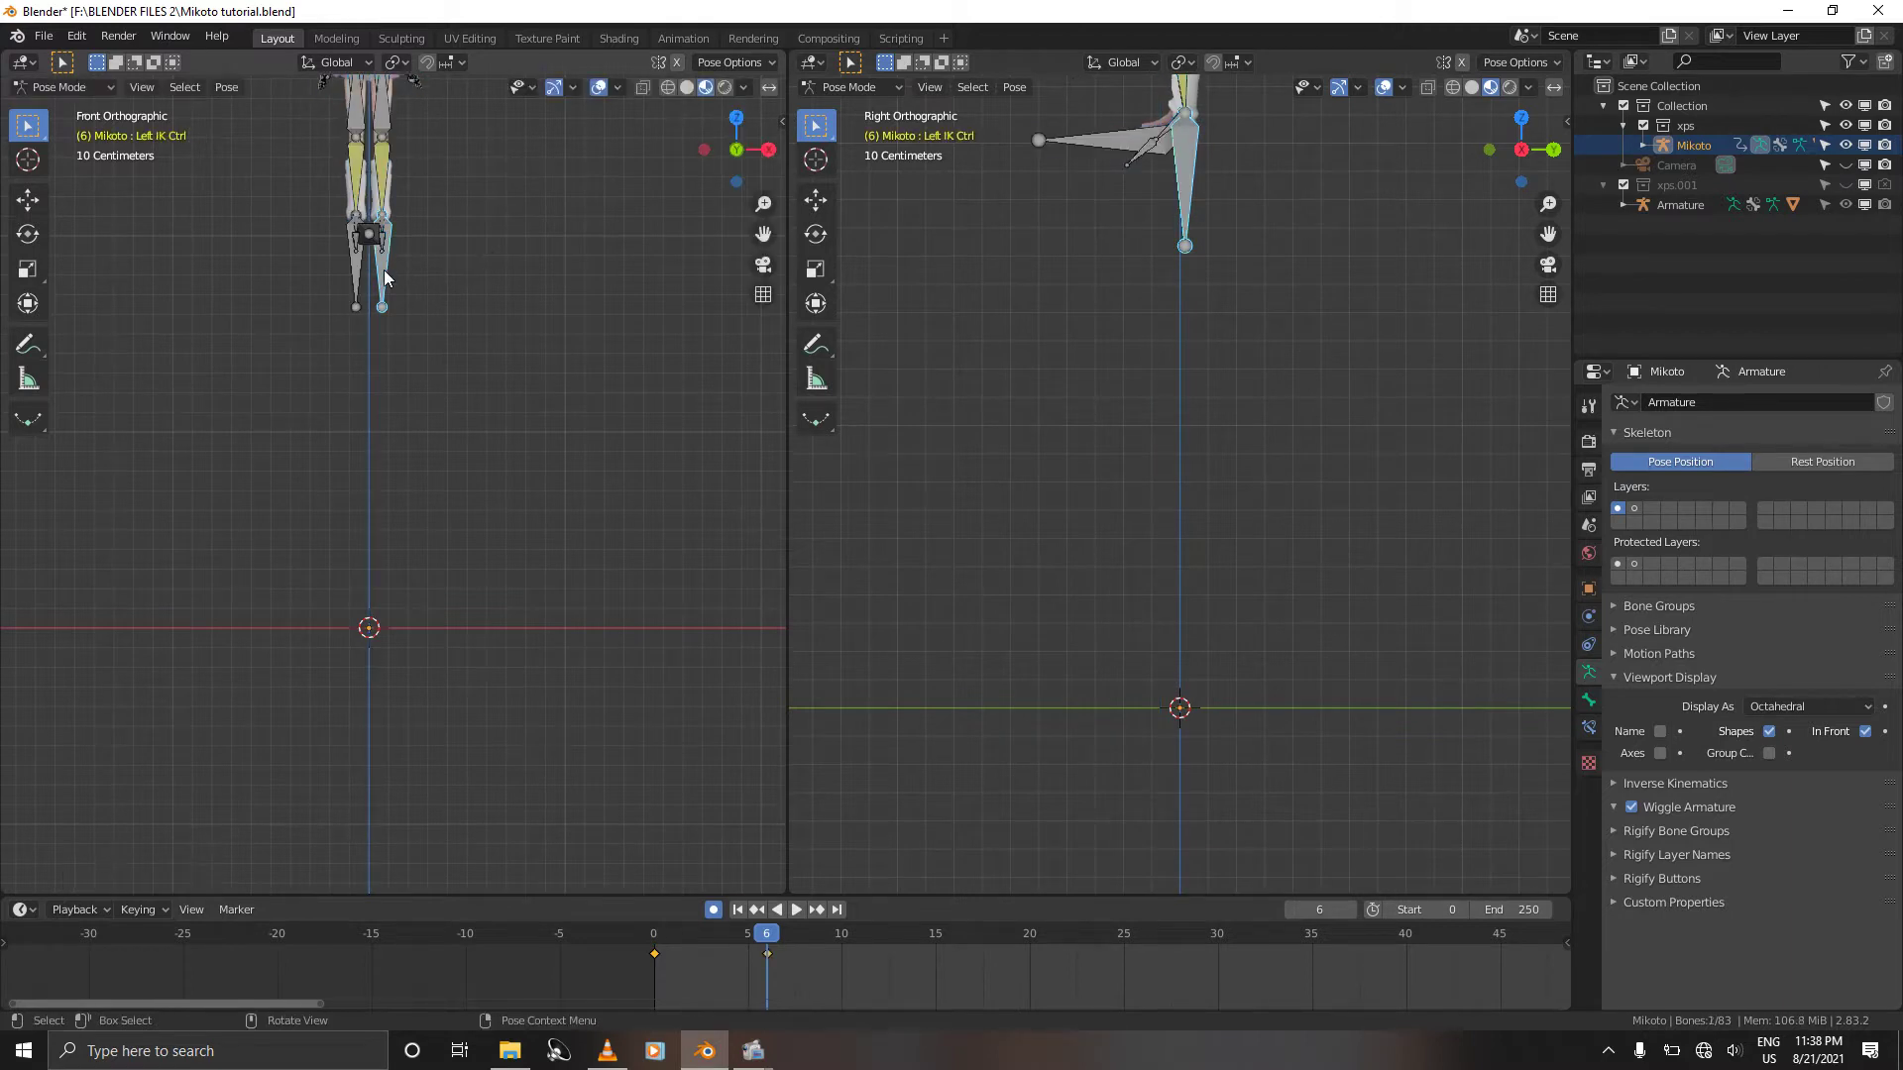
pyautogui.press('g')
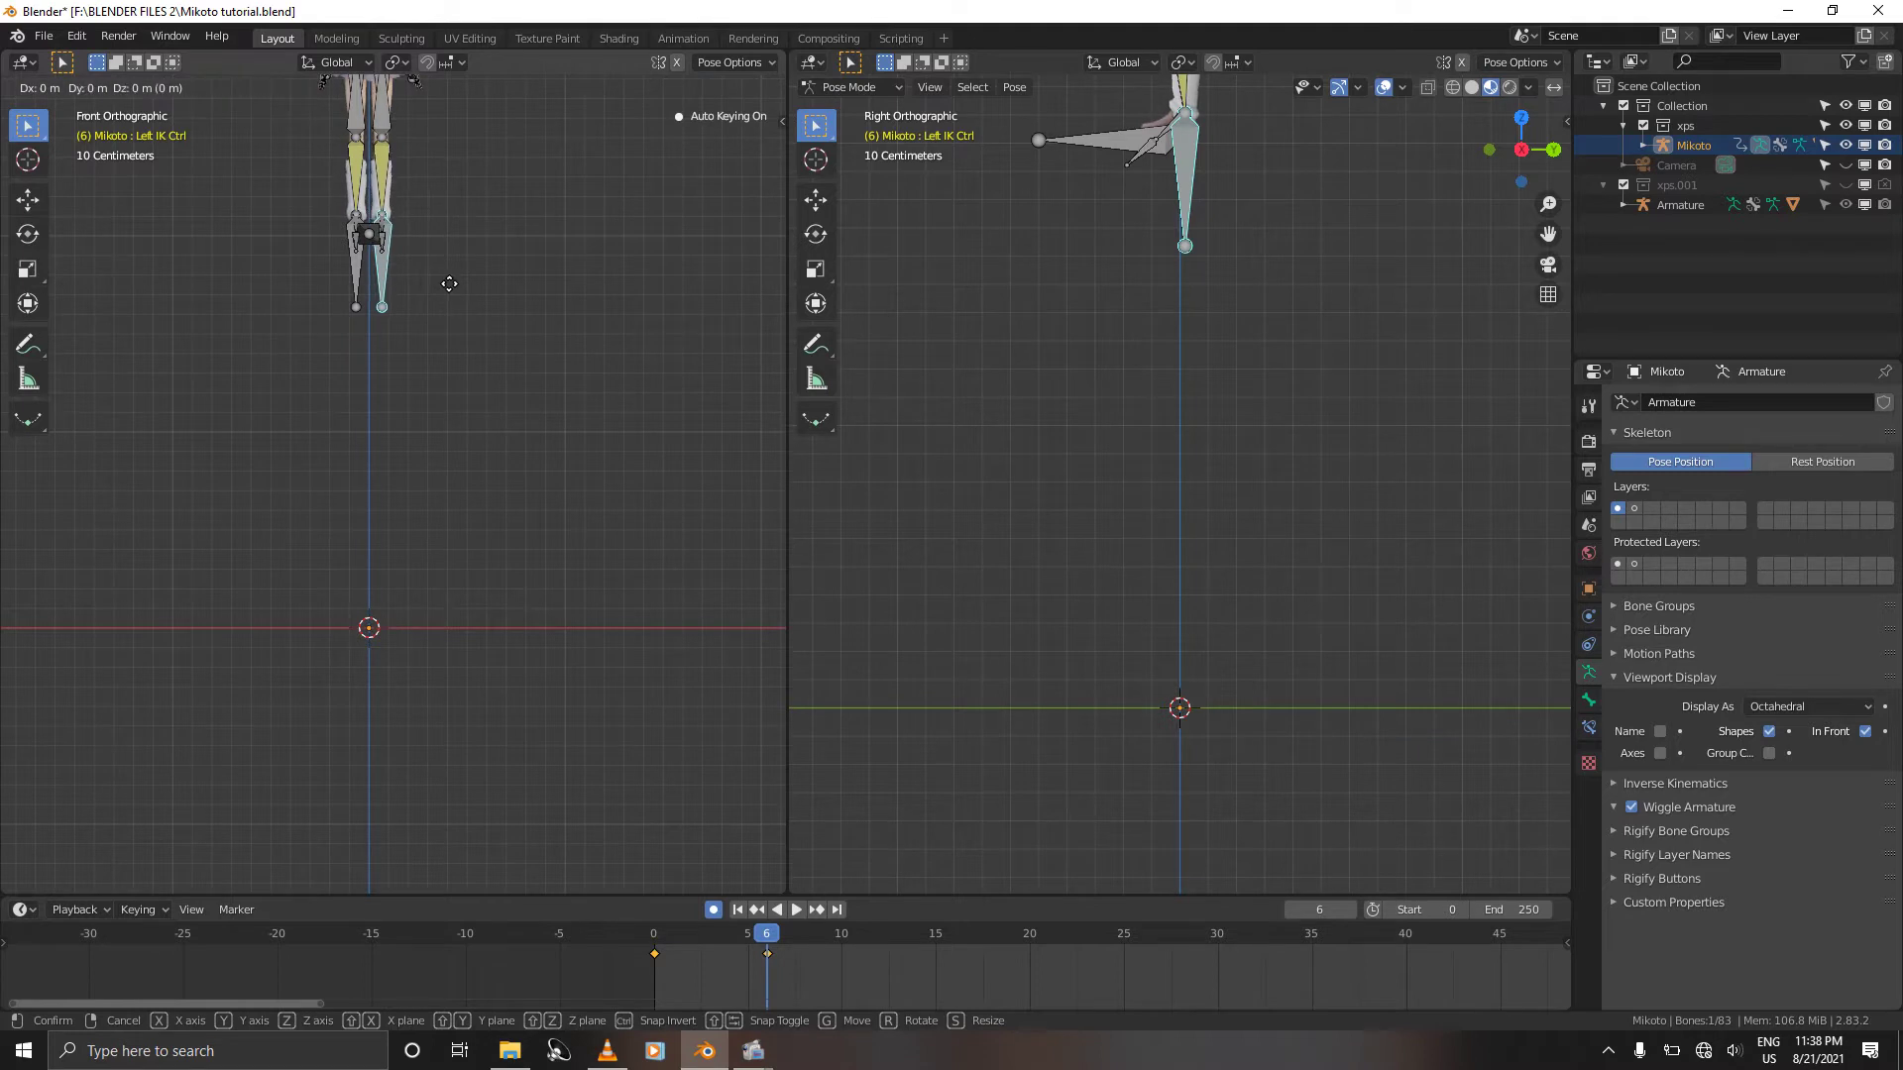
pyautogui.click(447, 285)
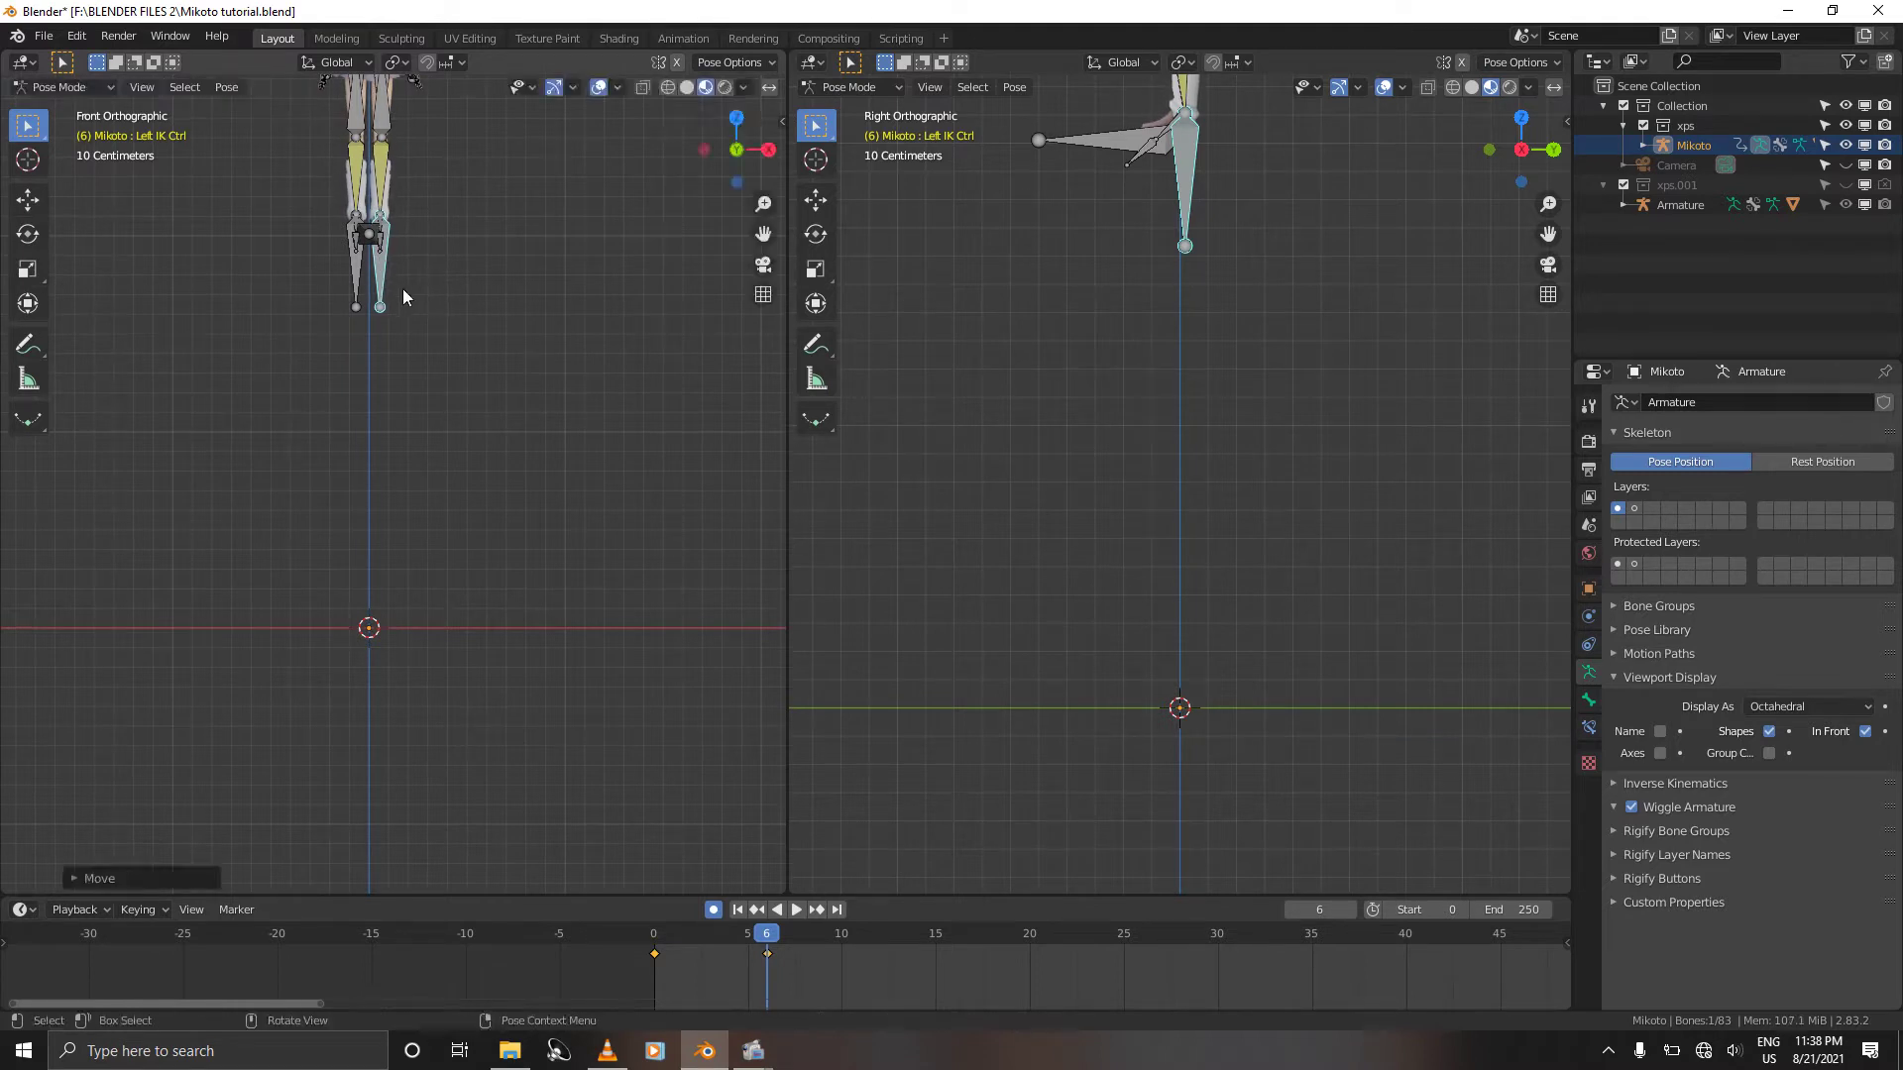
pyautogui.click(355, 284)
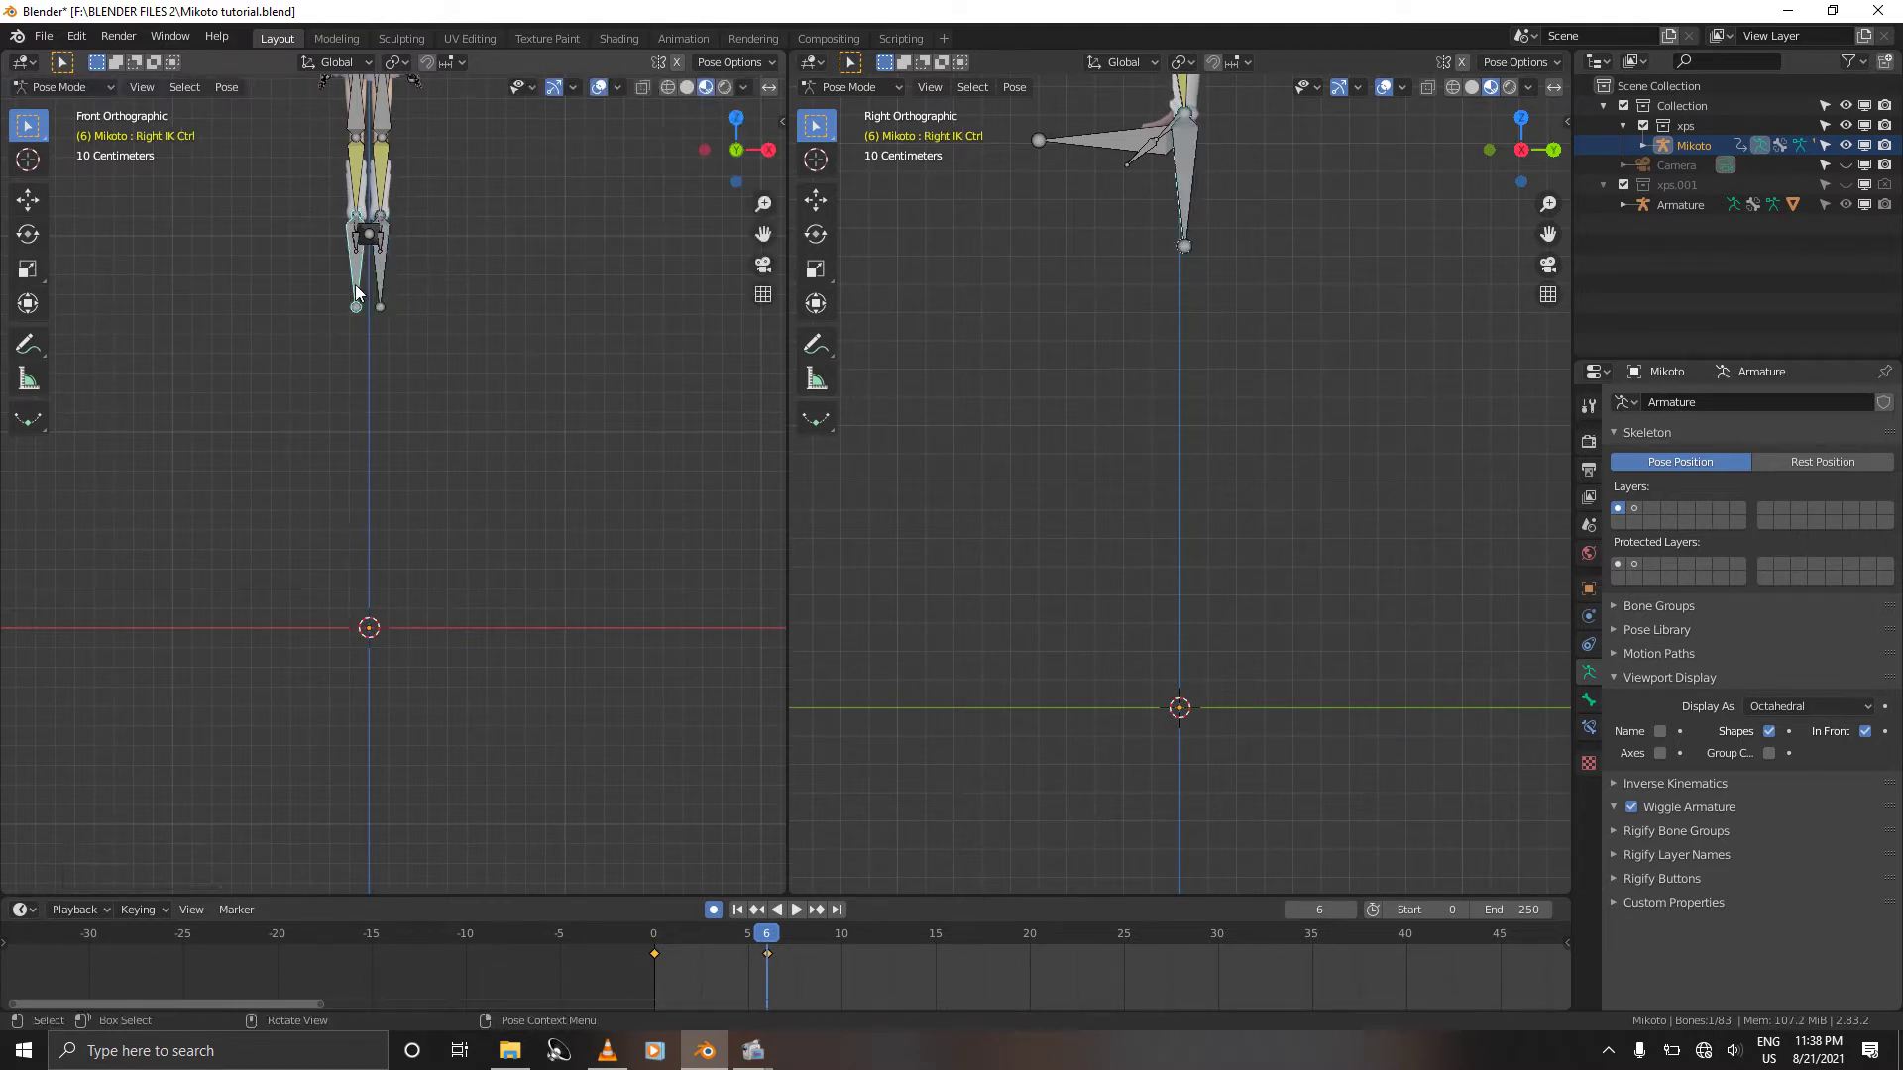
pyautogui.press('g')
pyautogui.press('x')
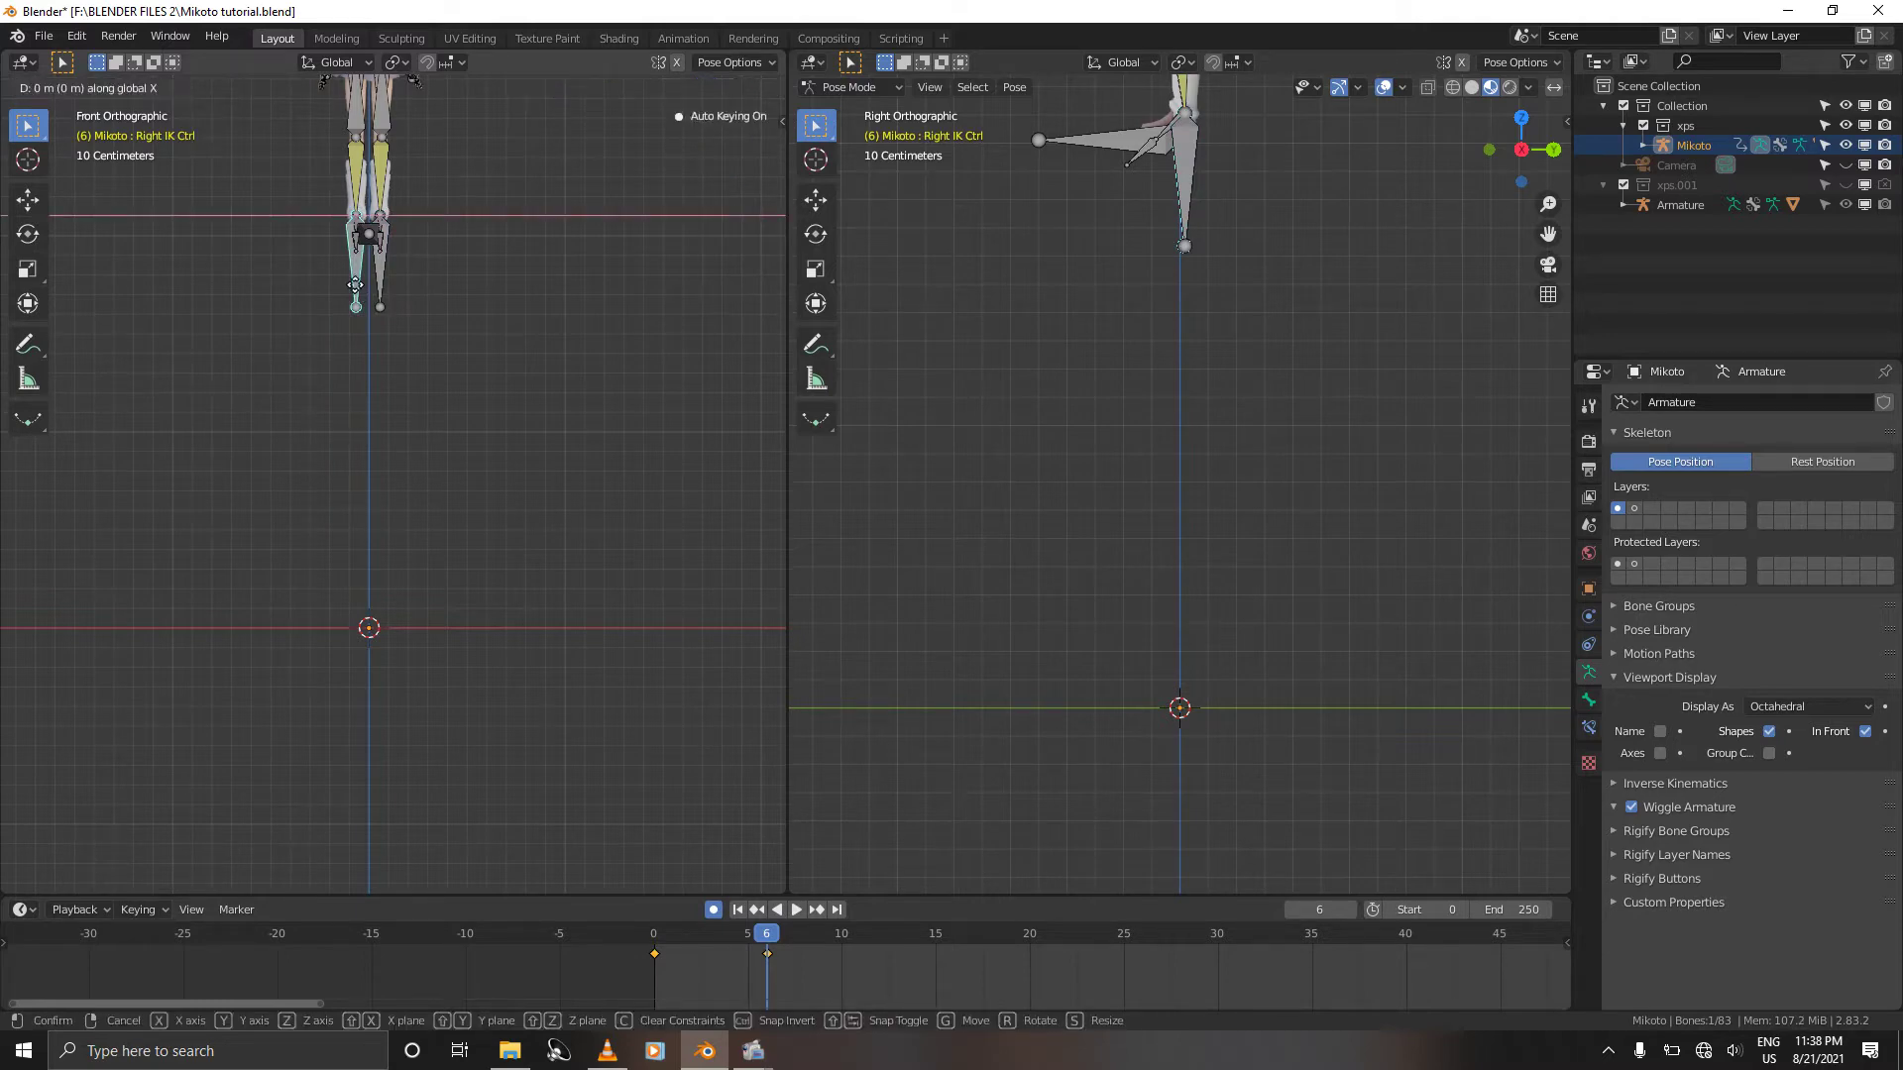
pyautogui.click(362, 293)
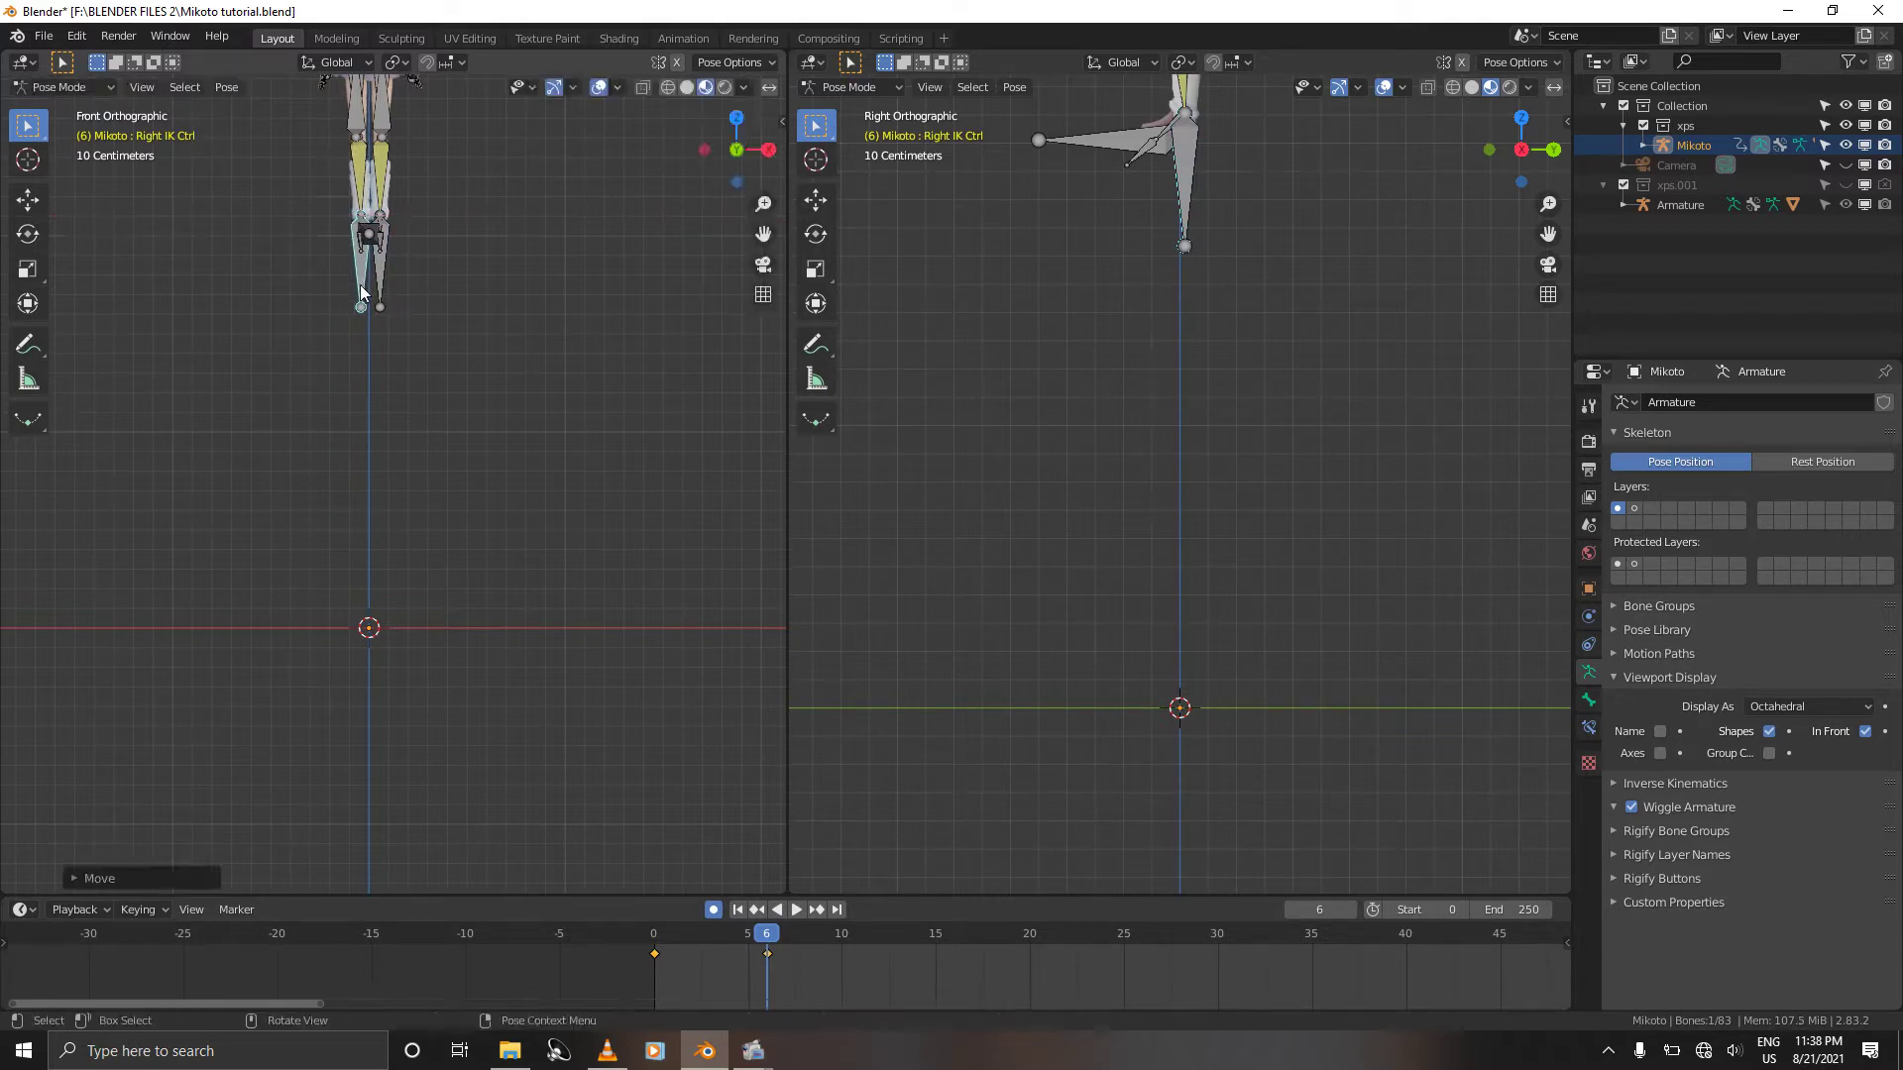
# Step: Move the Left Arm IK Ctrl about 0.038 m inward and the Right Arm IK Ctrl inward by a similar amount, bringing both hands closer to the body
pyautogui.keyDown('ctrl'); pyautogui.scroll(8, 362, 292); pyautogui.keyUp('ctrl')
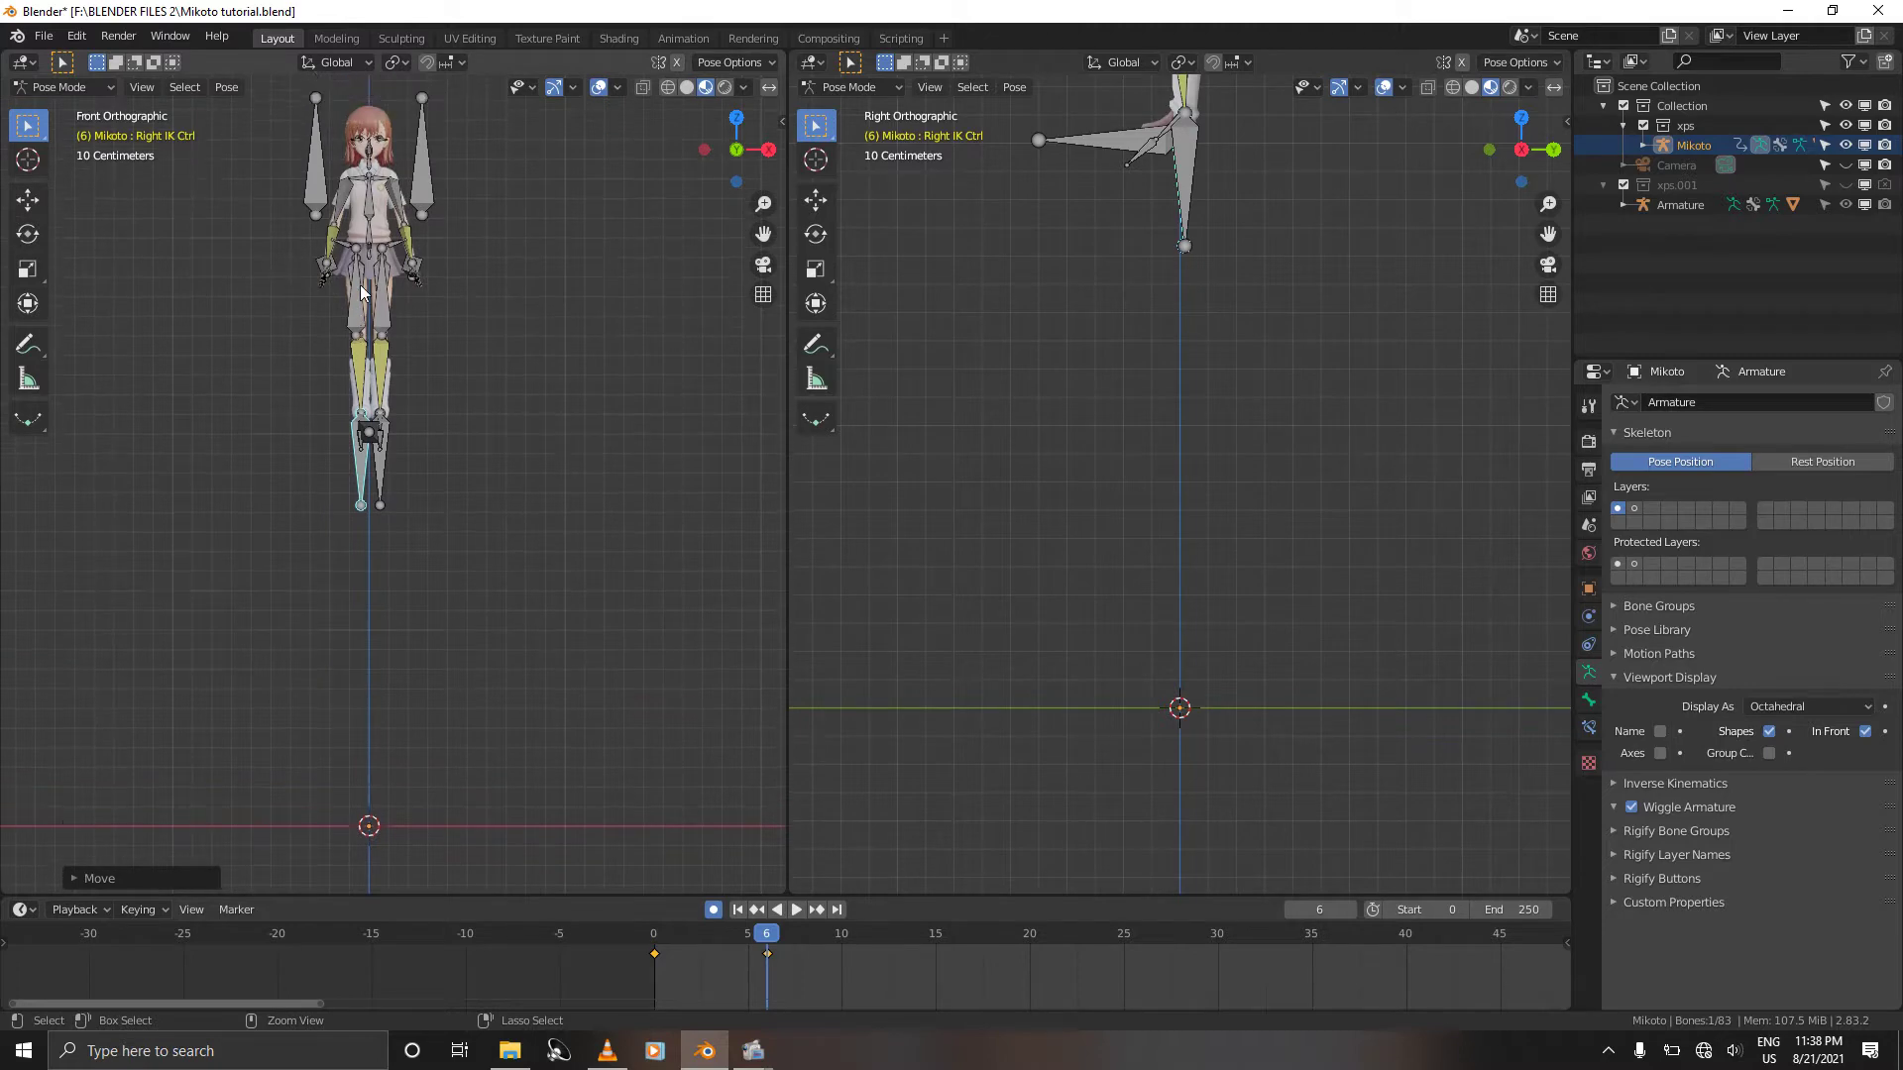
pyautogui.keyDown('ctrl'); pyautogui.scroll(7, 362, 292); pyautogui.keyUp('ctrl')
pyautogui.scroll(3, 362, 292)
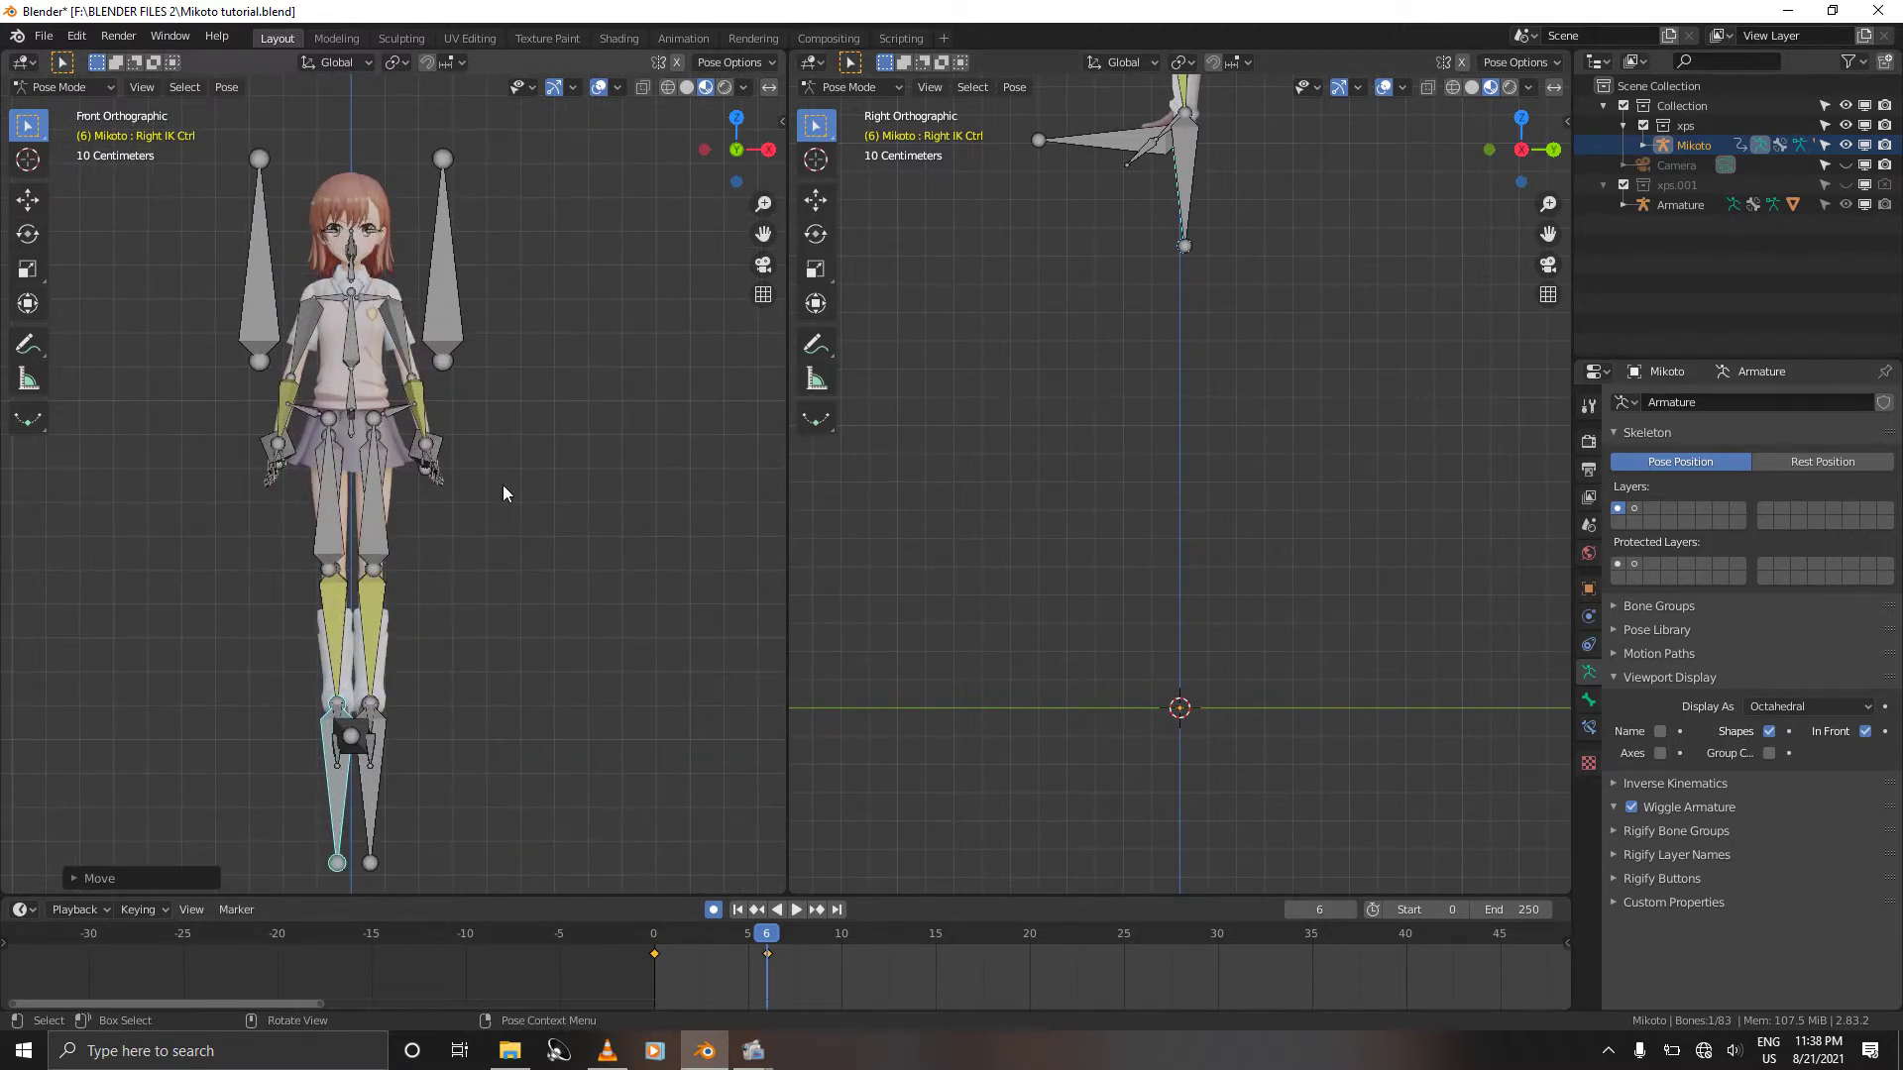
pyautogui.click(438, 436)
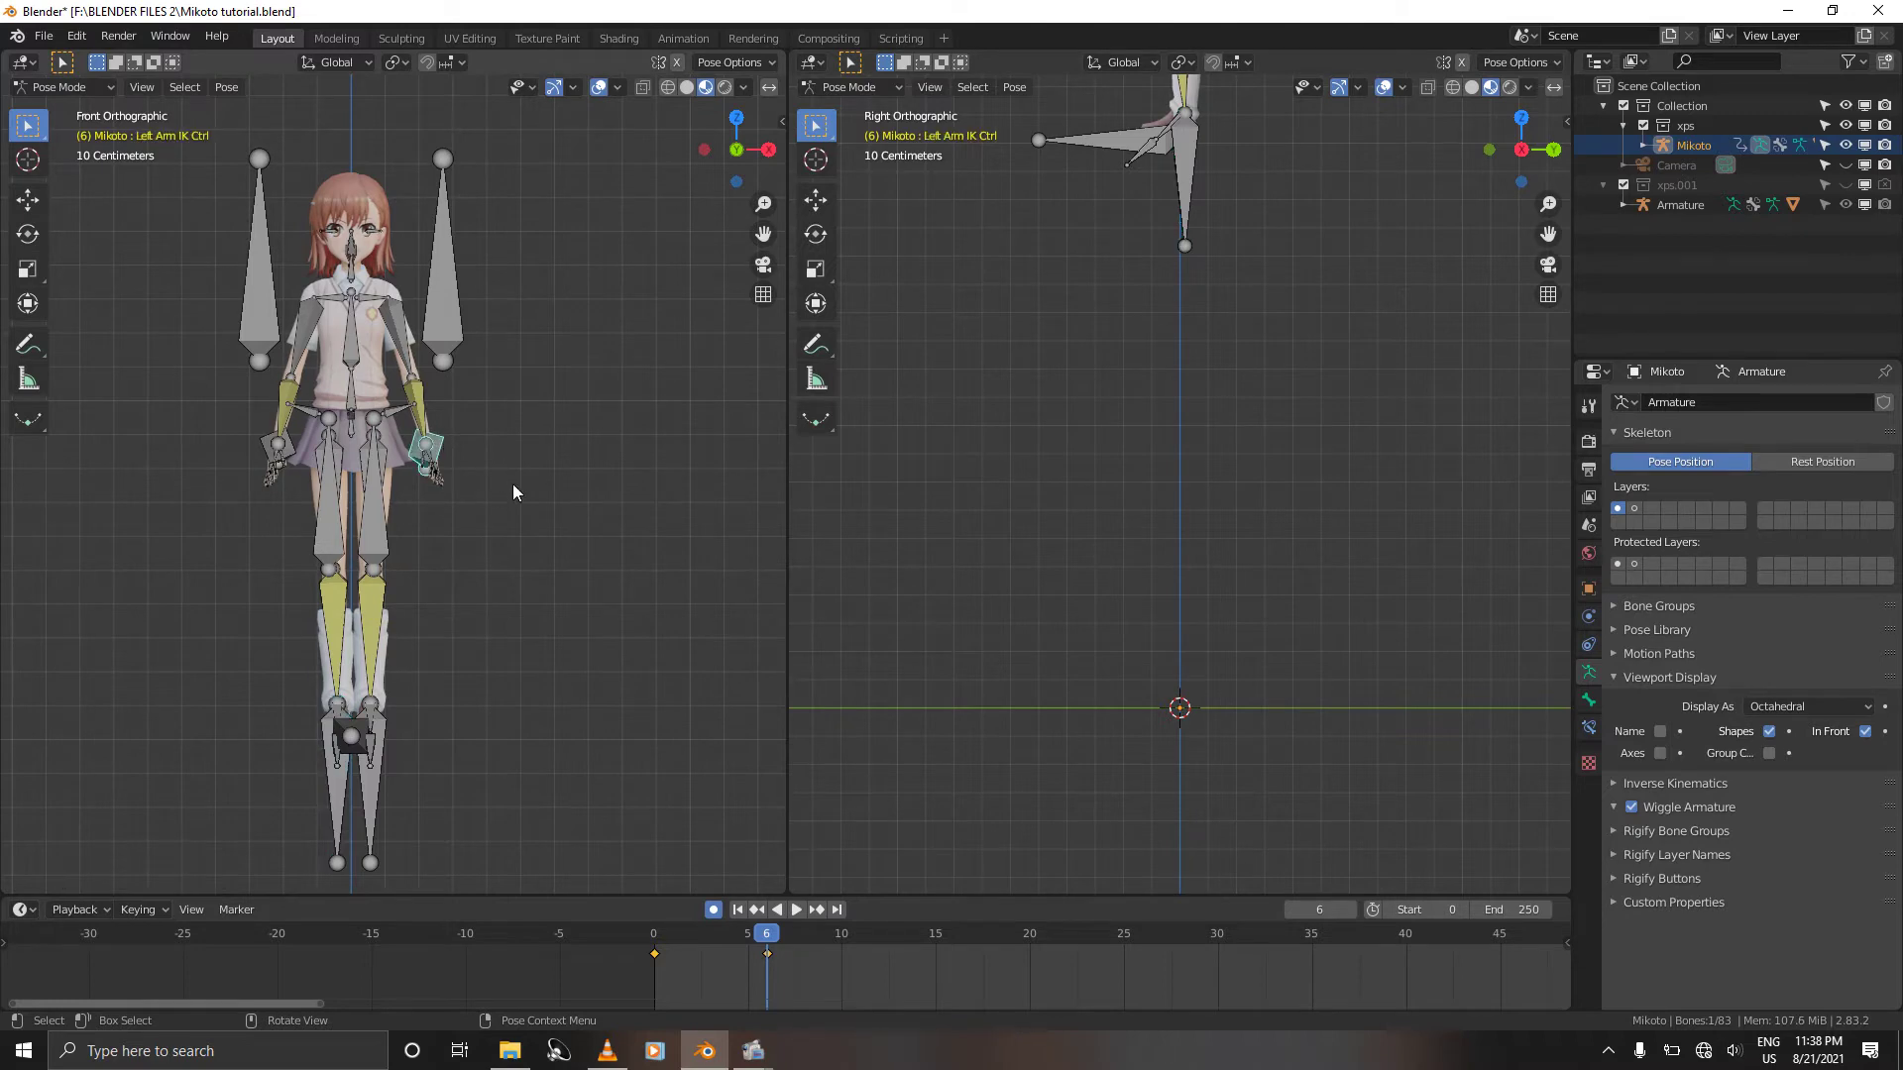
pyautogui.press('g')
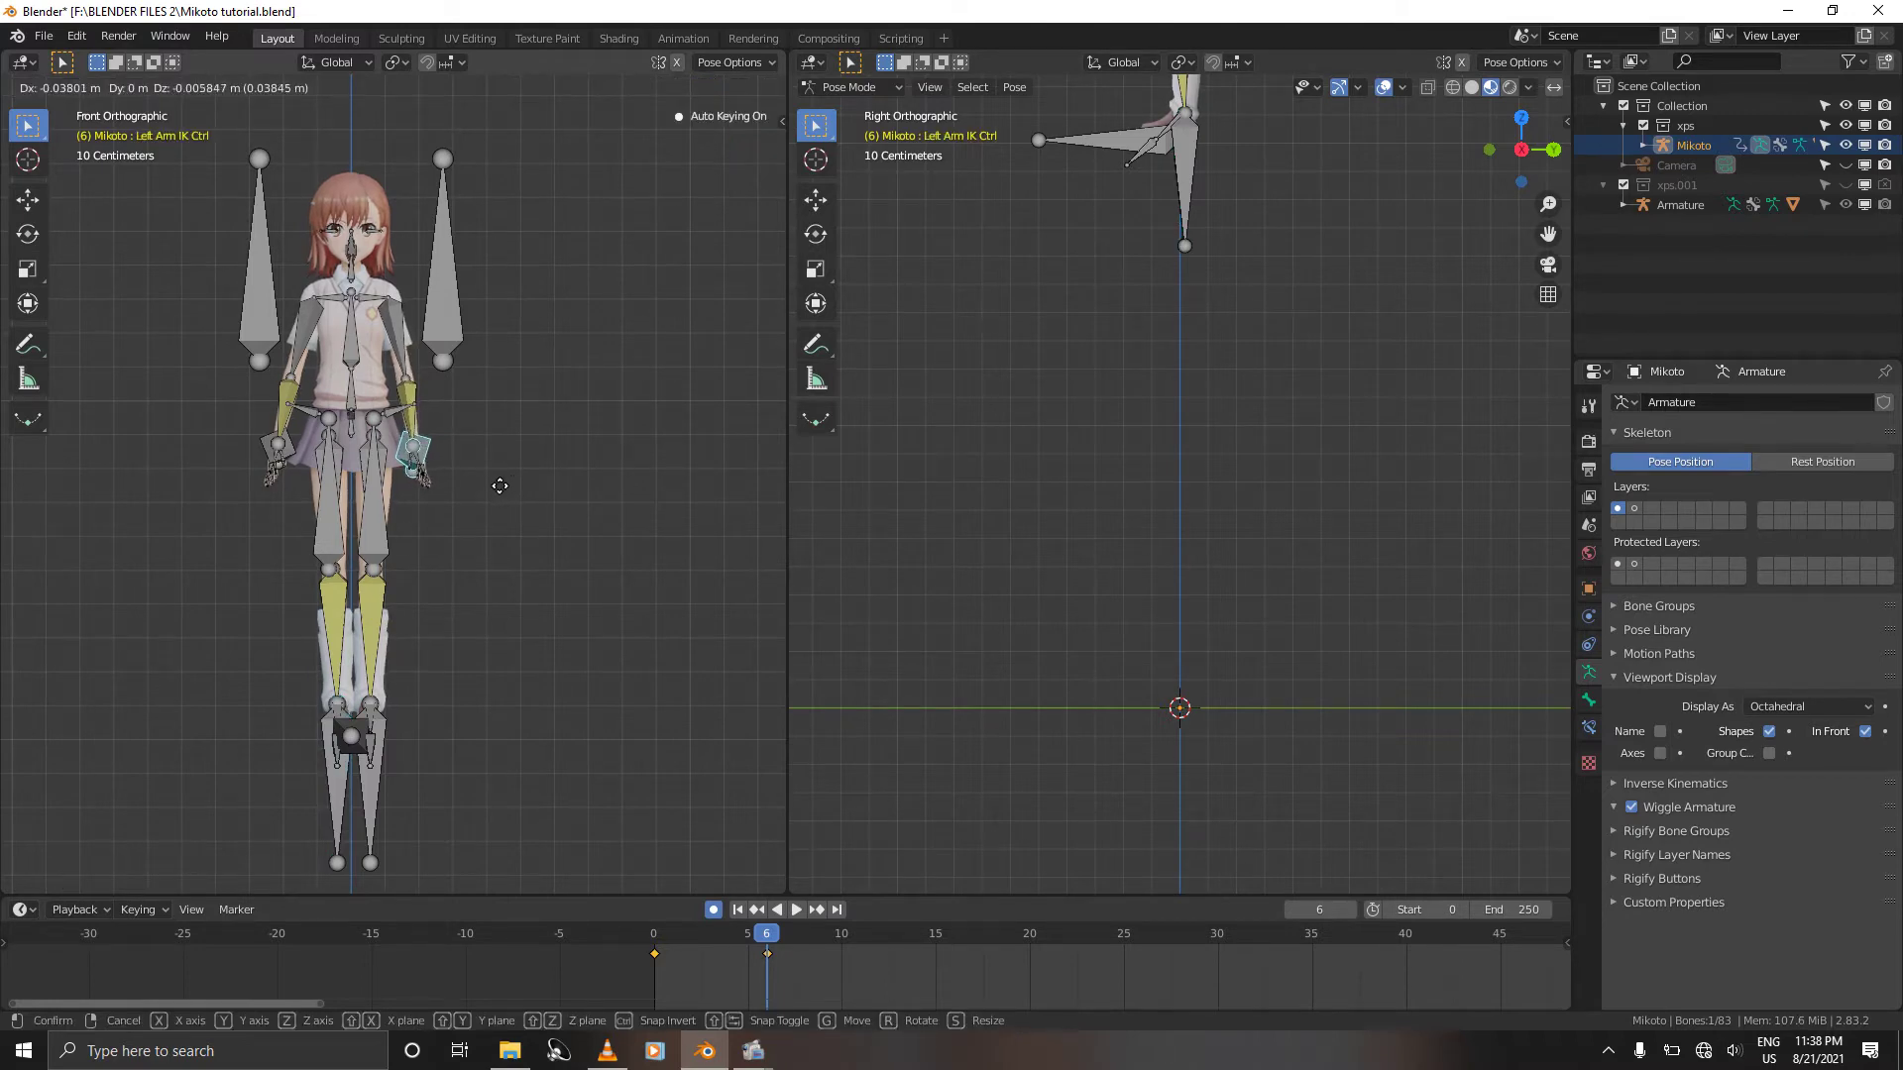
pyautogui.click(499, 487)
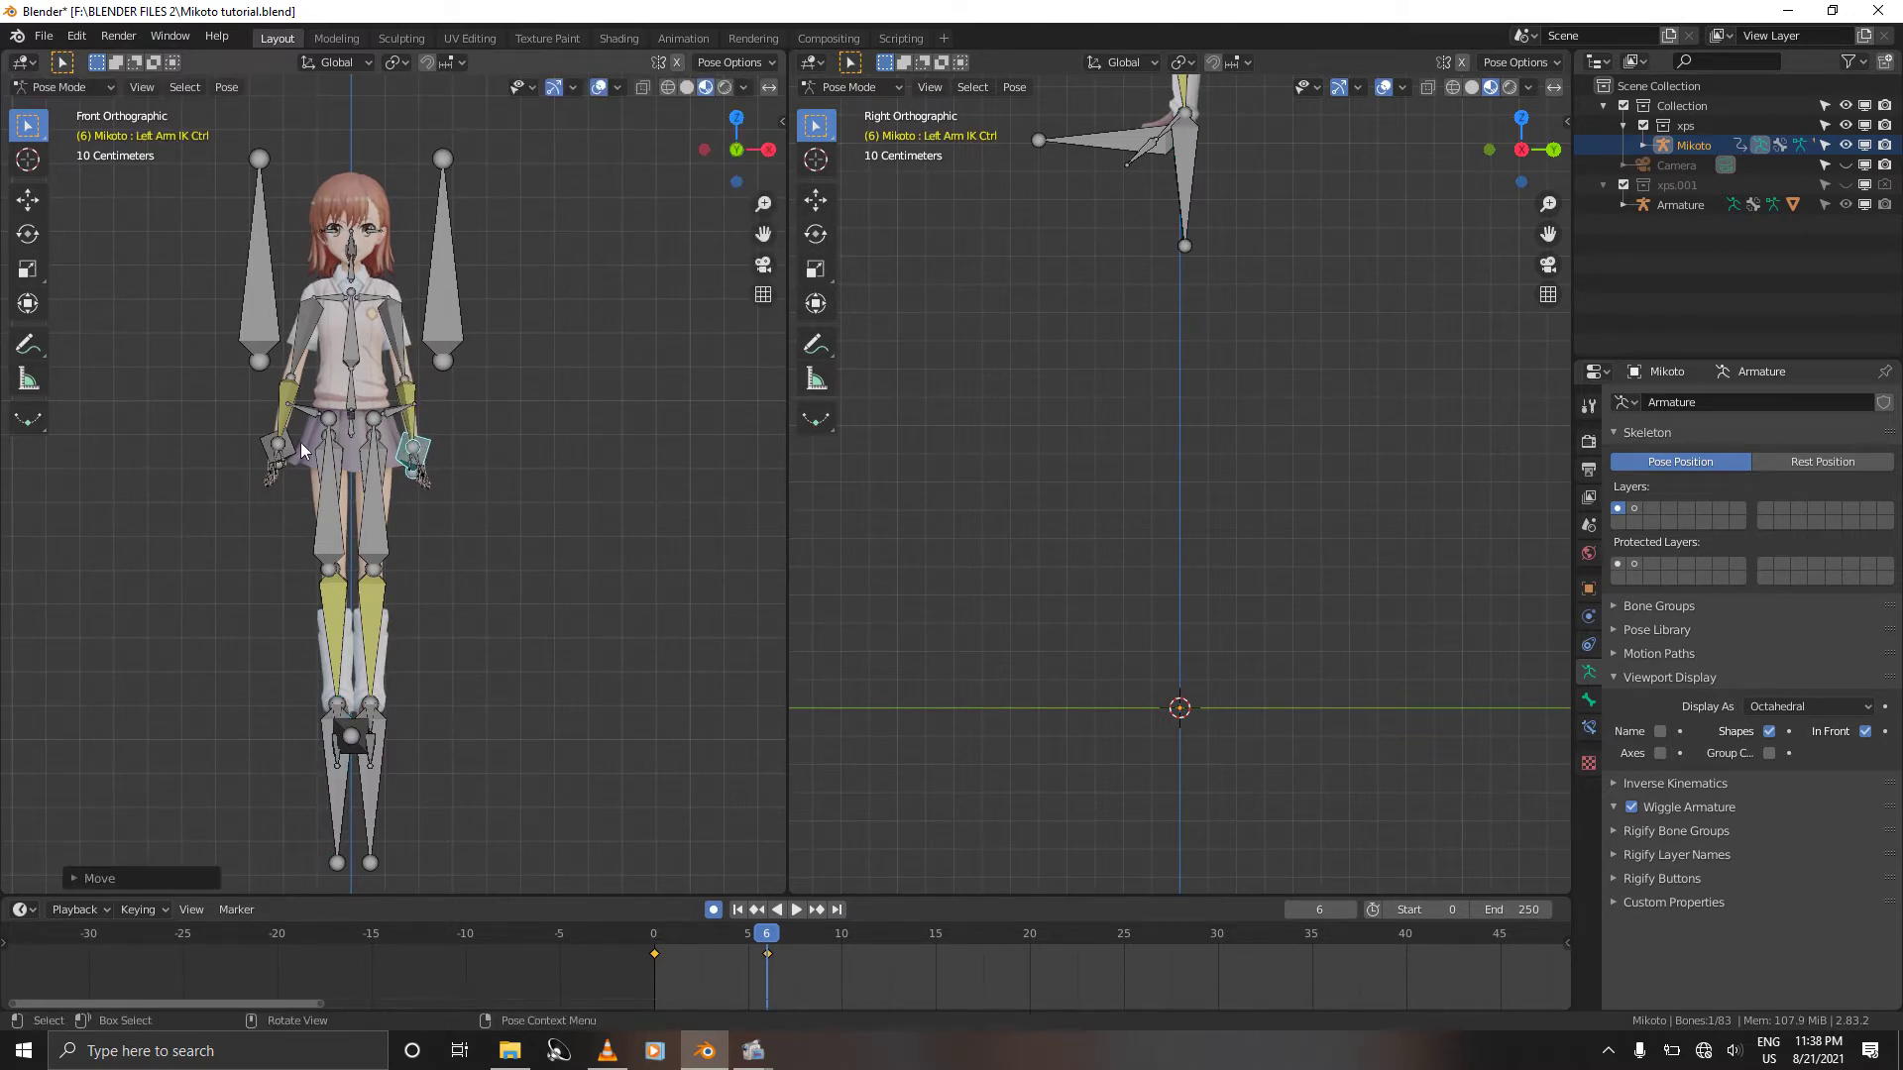
pyautogui.click(266, 437)
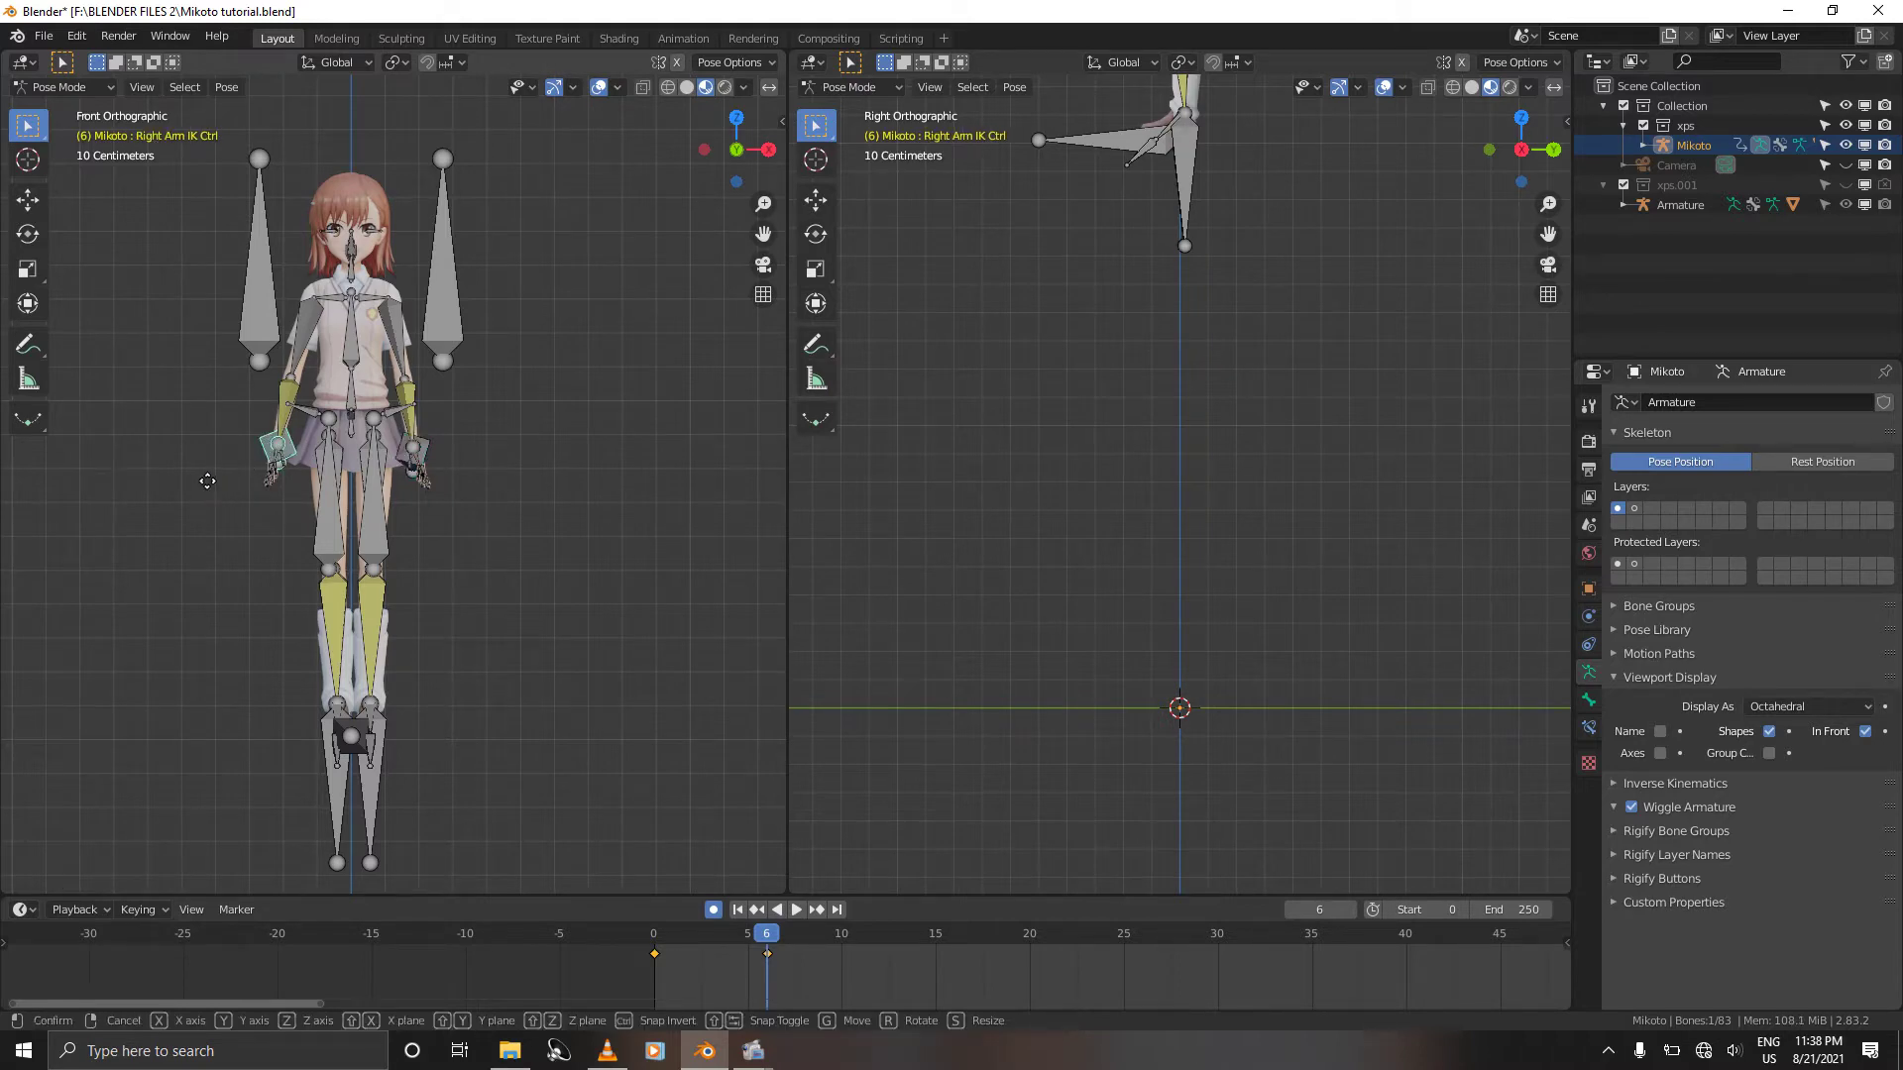
pyautogui.press('g')
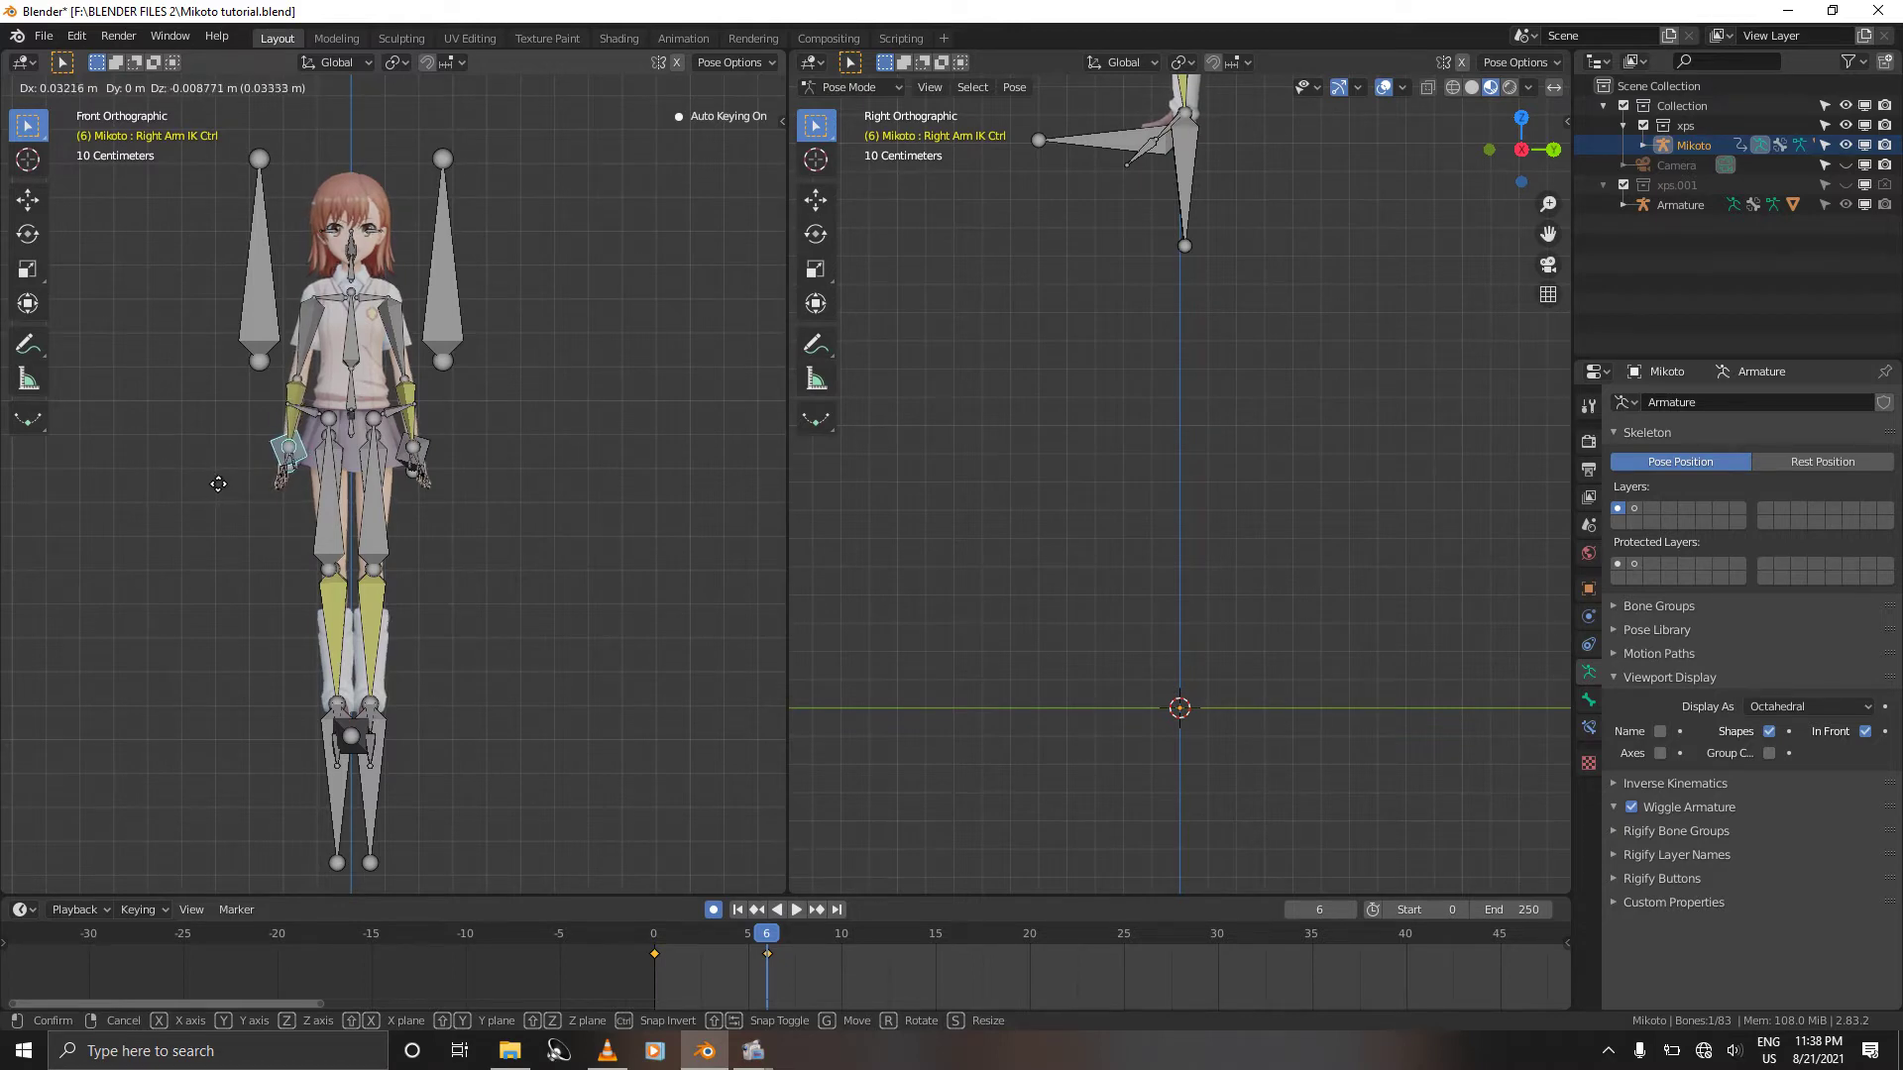
pyautogui.click(220, 485)
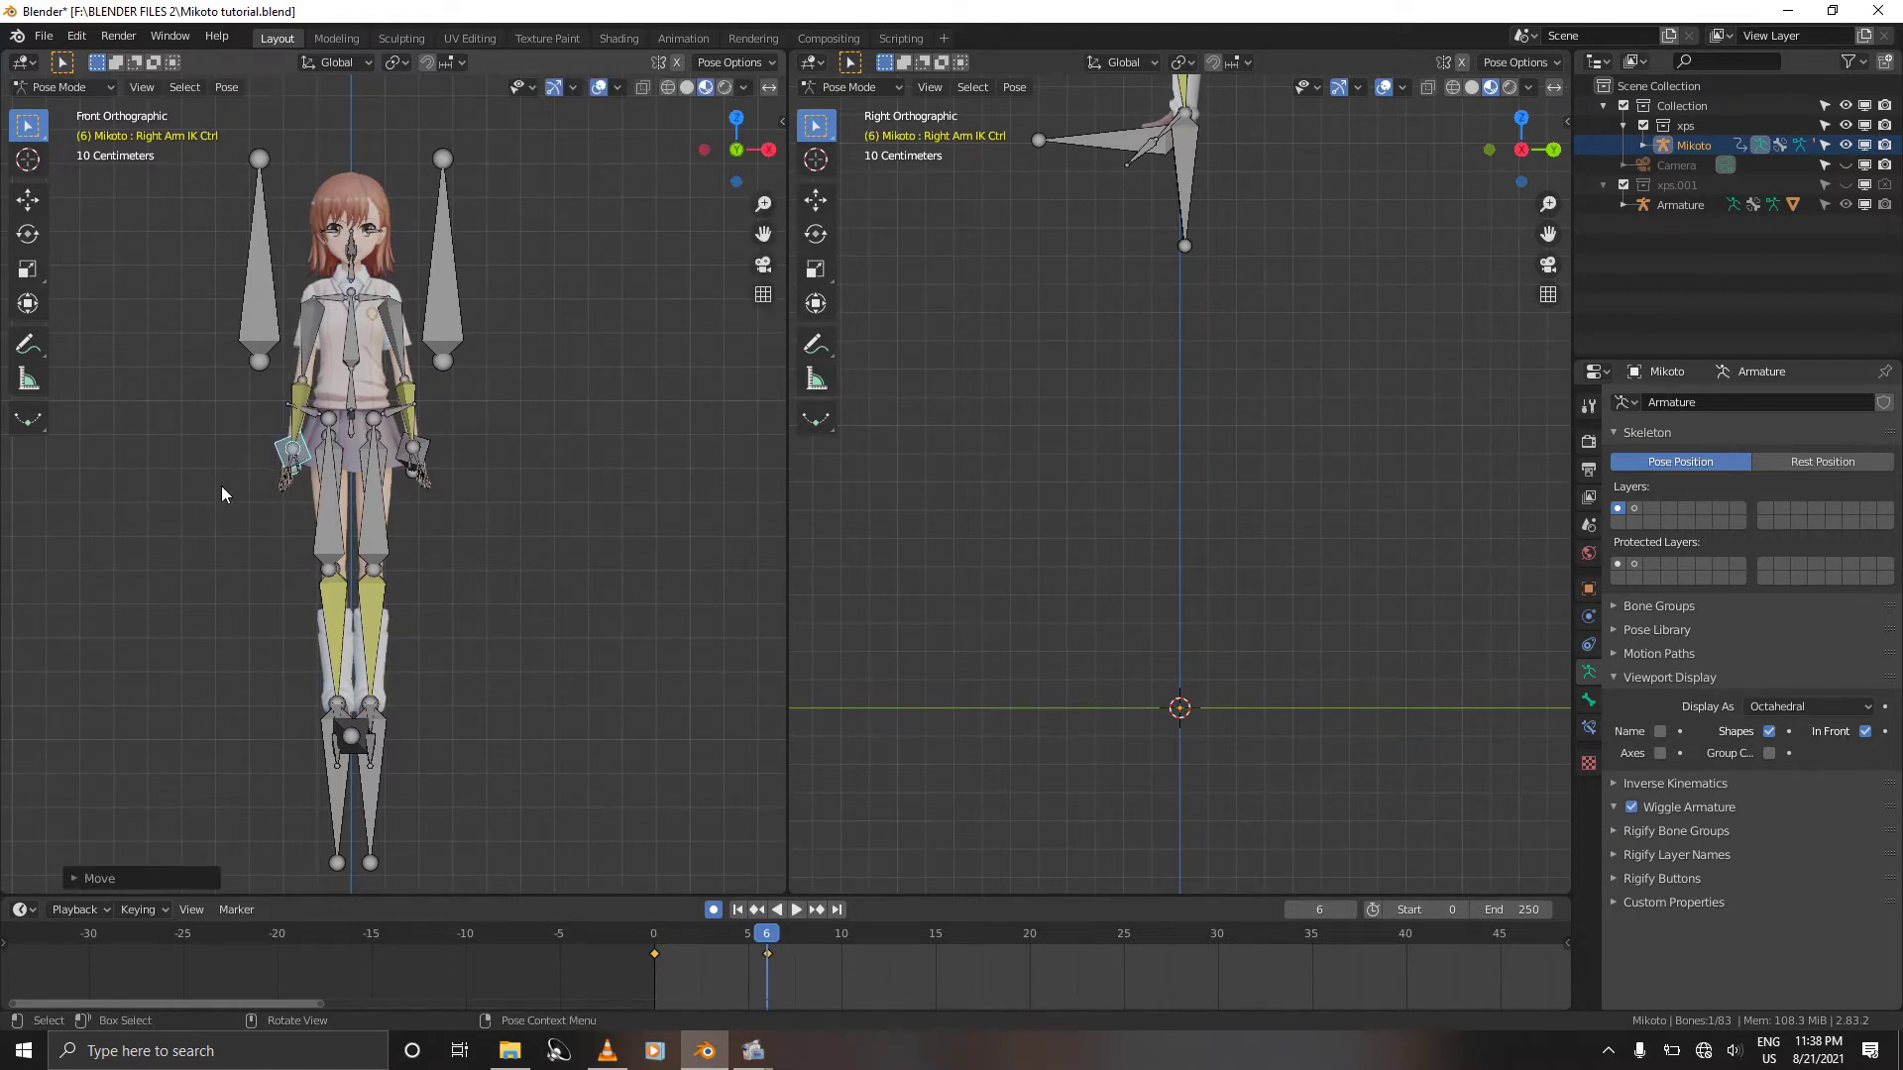
# Step: Tilt the head back by rotating the head neck lower bone backward and the head neck upper bone about 33° in the side view
pyautogui.click(347, 275)
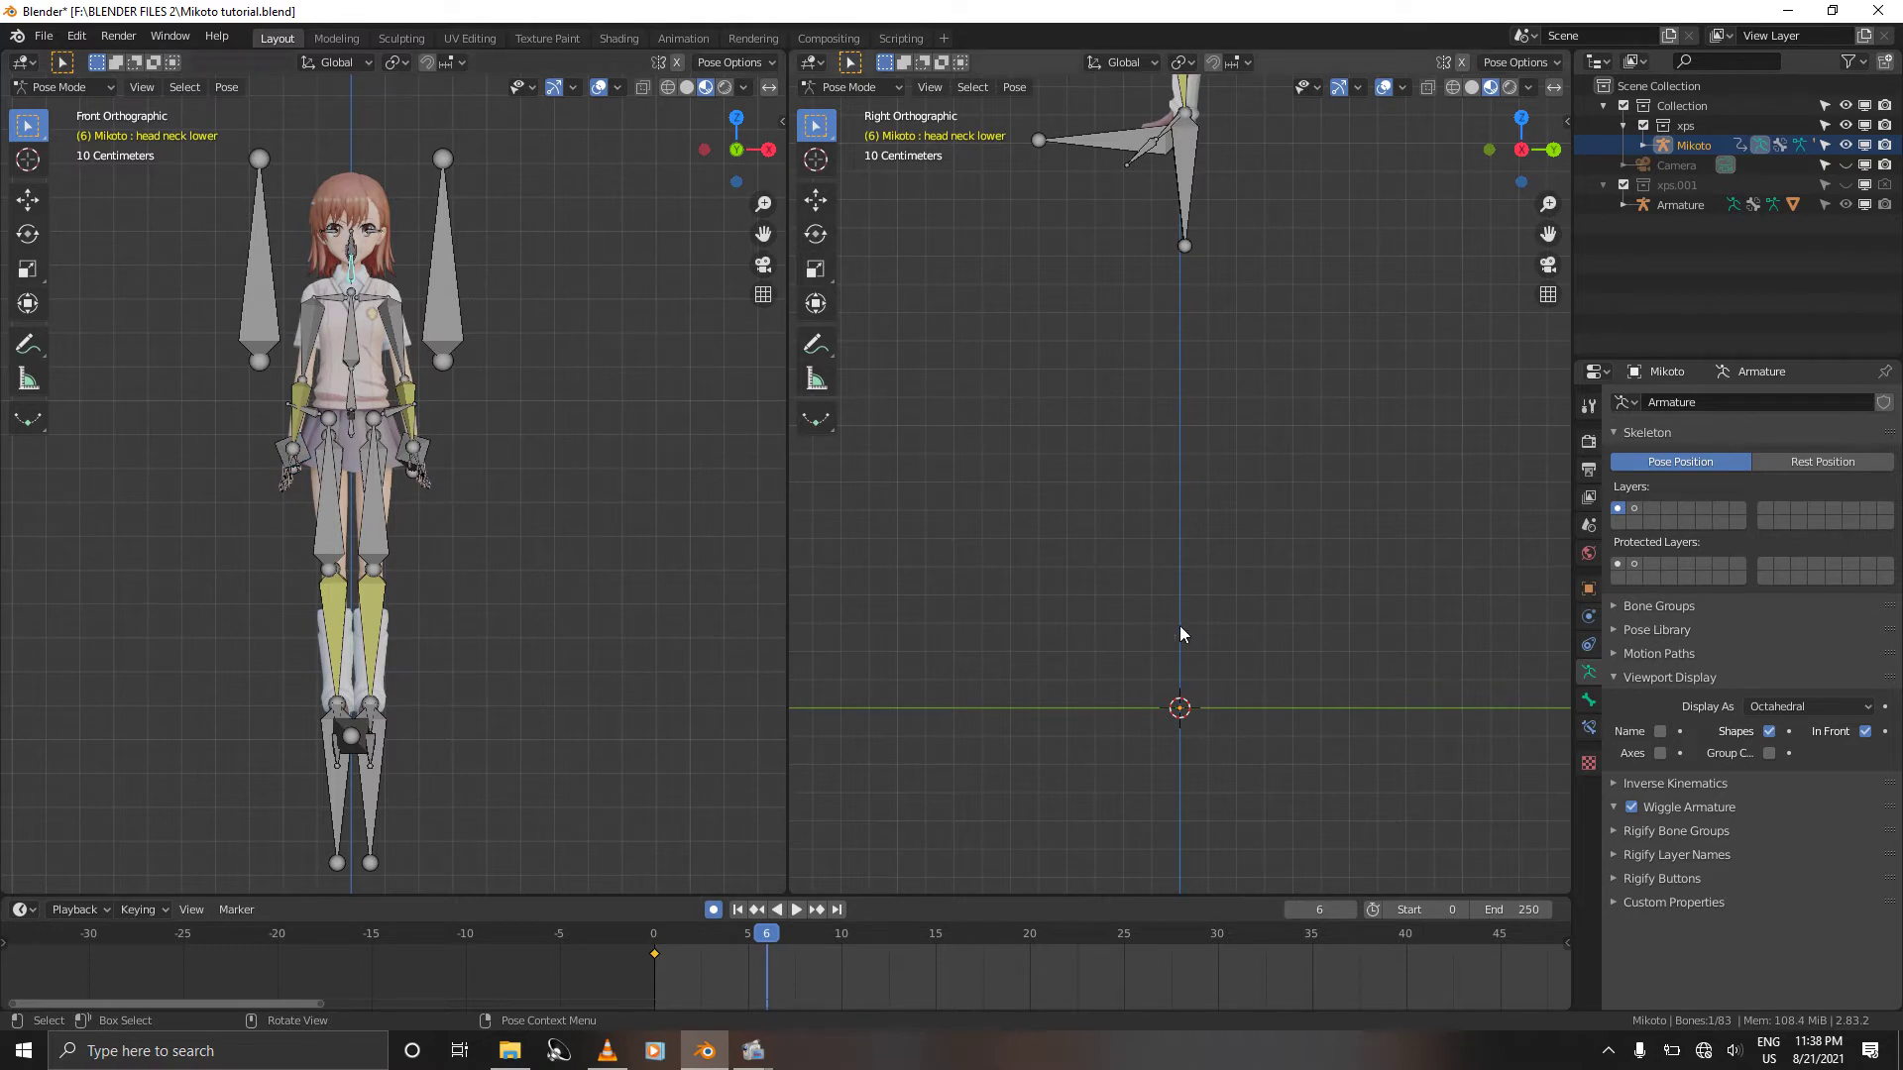
pyautogui.keyDown('ctrl'); pyautogui.scroll(5, 1179, 626); pyautogui.keyUp('ctrl')
pyautogui.keyDown('ctrl'); pyautogui.scroll(6, 1179, 634); pyautogui.keyUp('ctrl')
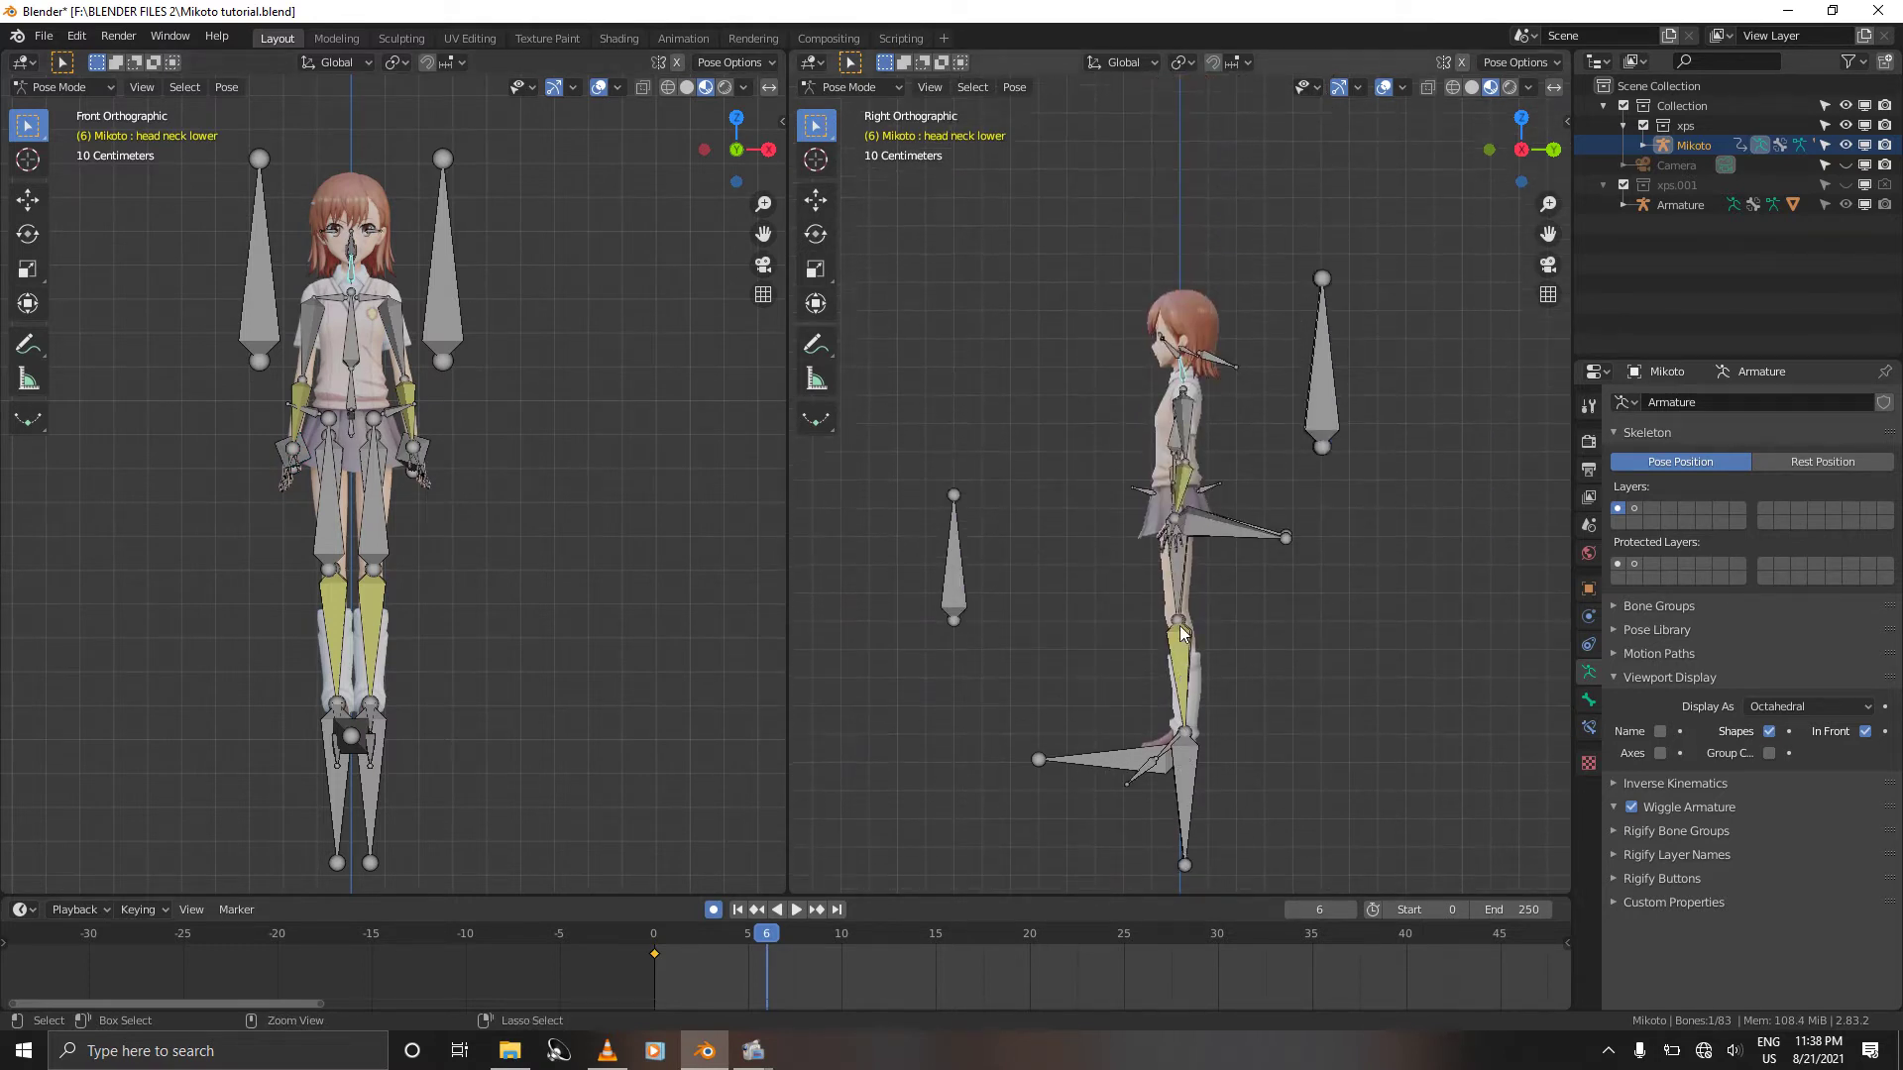
pyautogui.press('r')
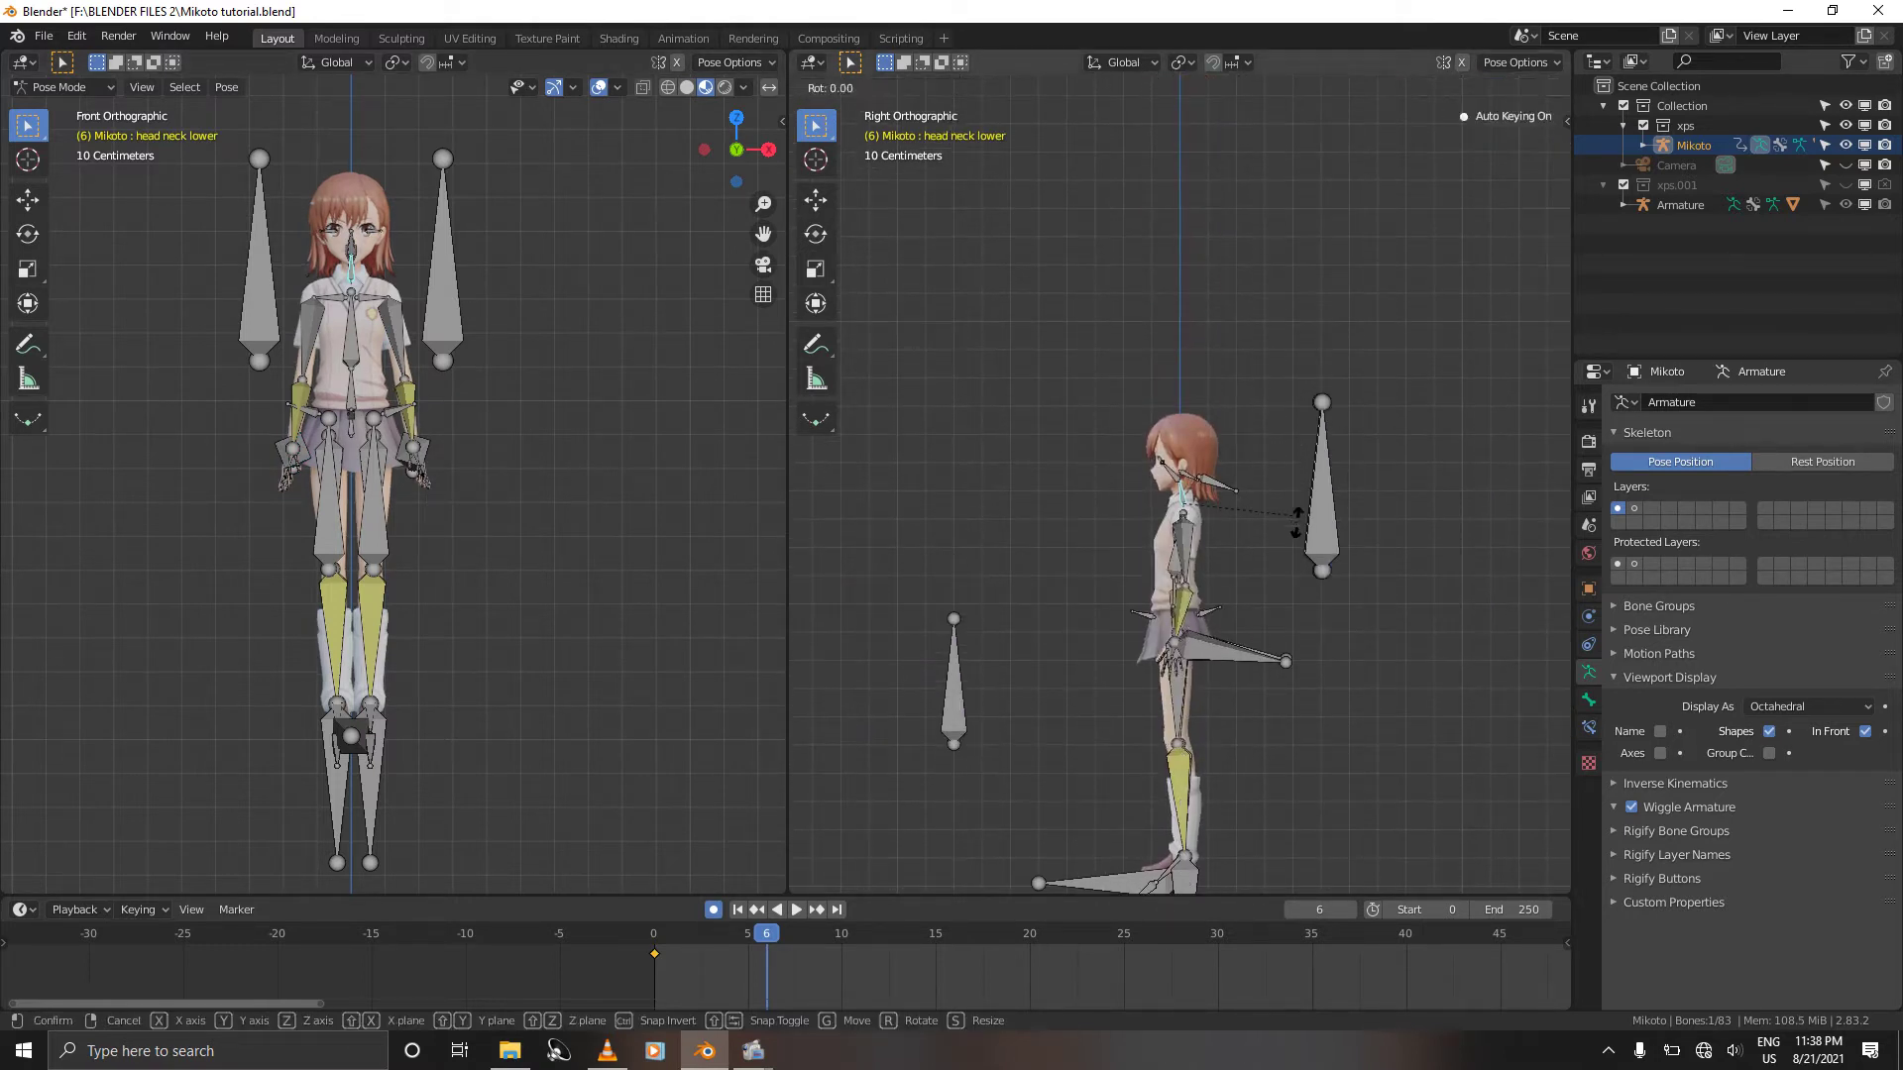
pyautogui.click(1294, 625)
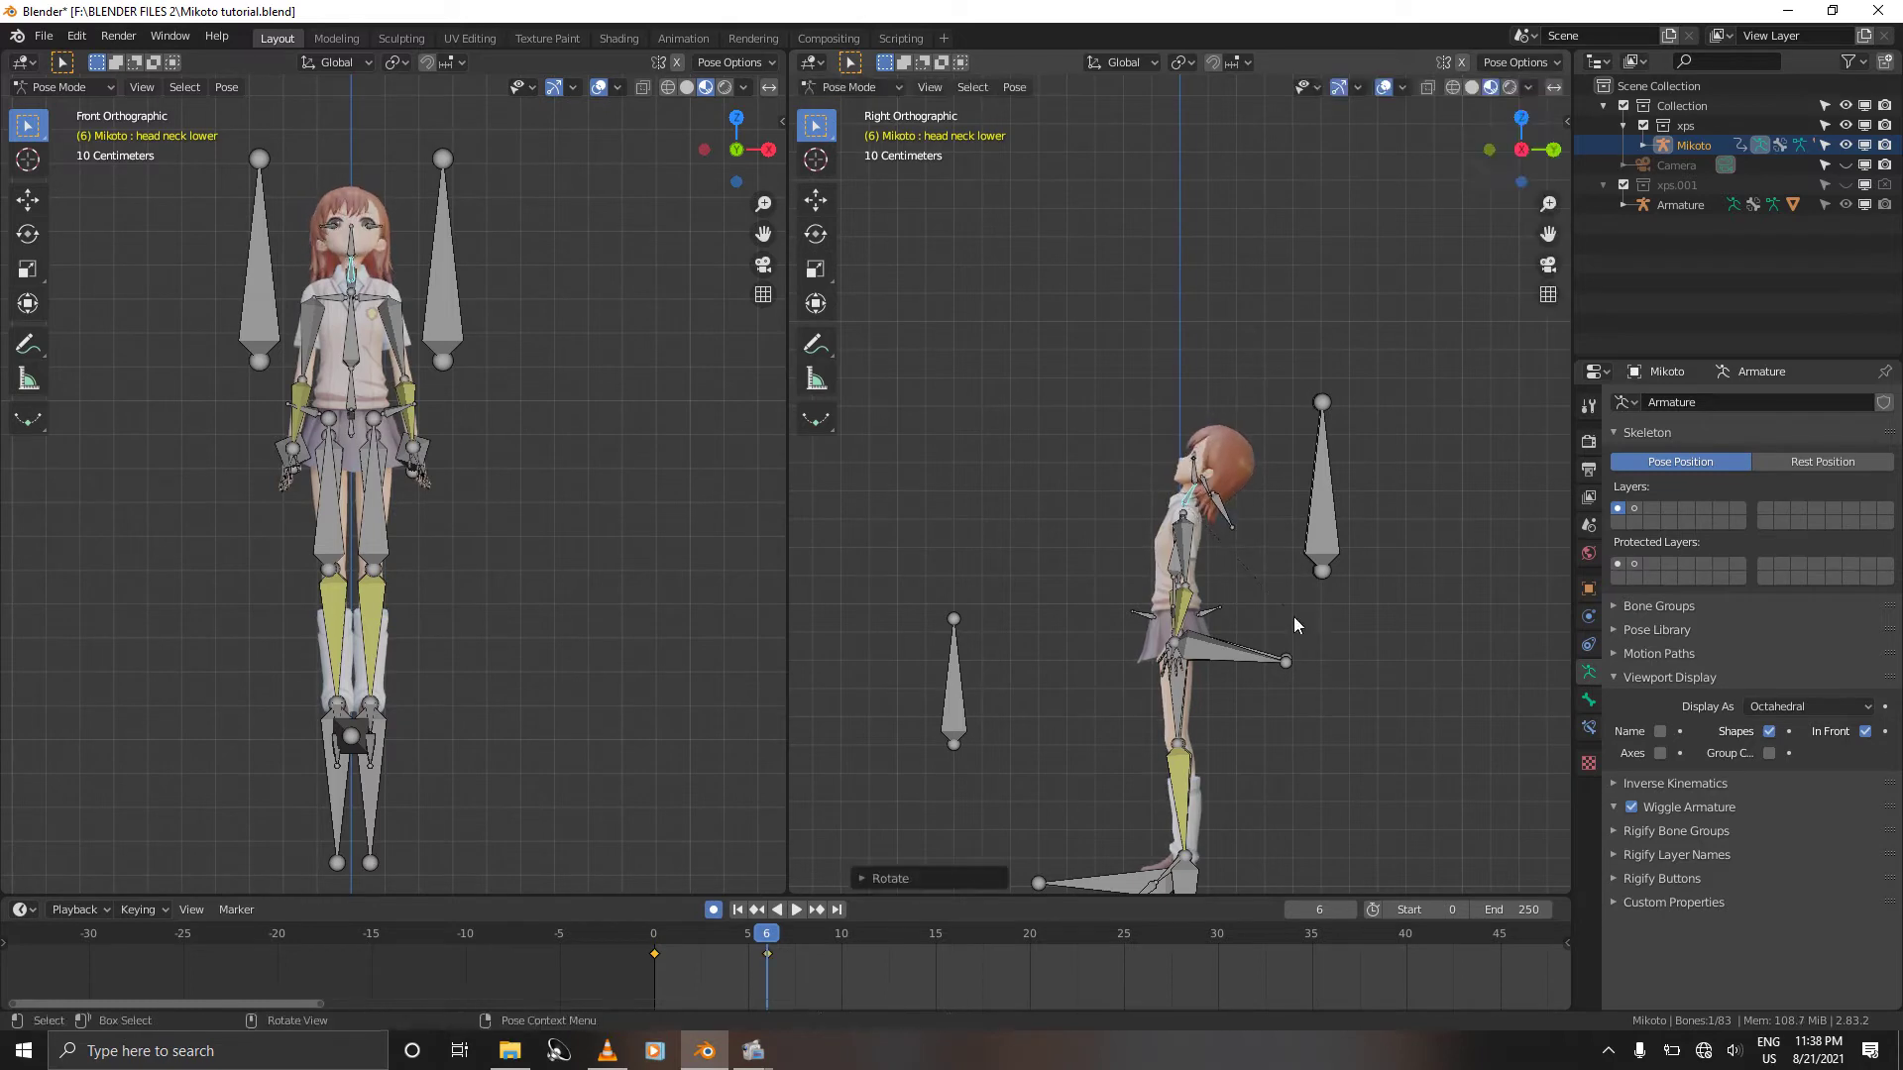
pyautogui.click(1202, 482)
pyautogui.press('r')
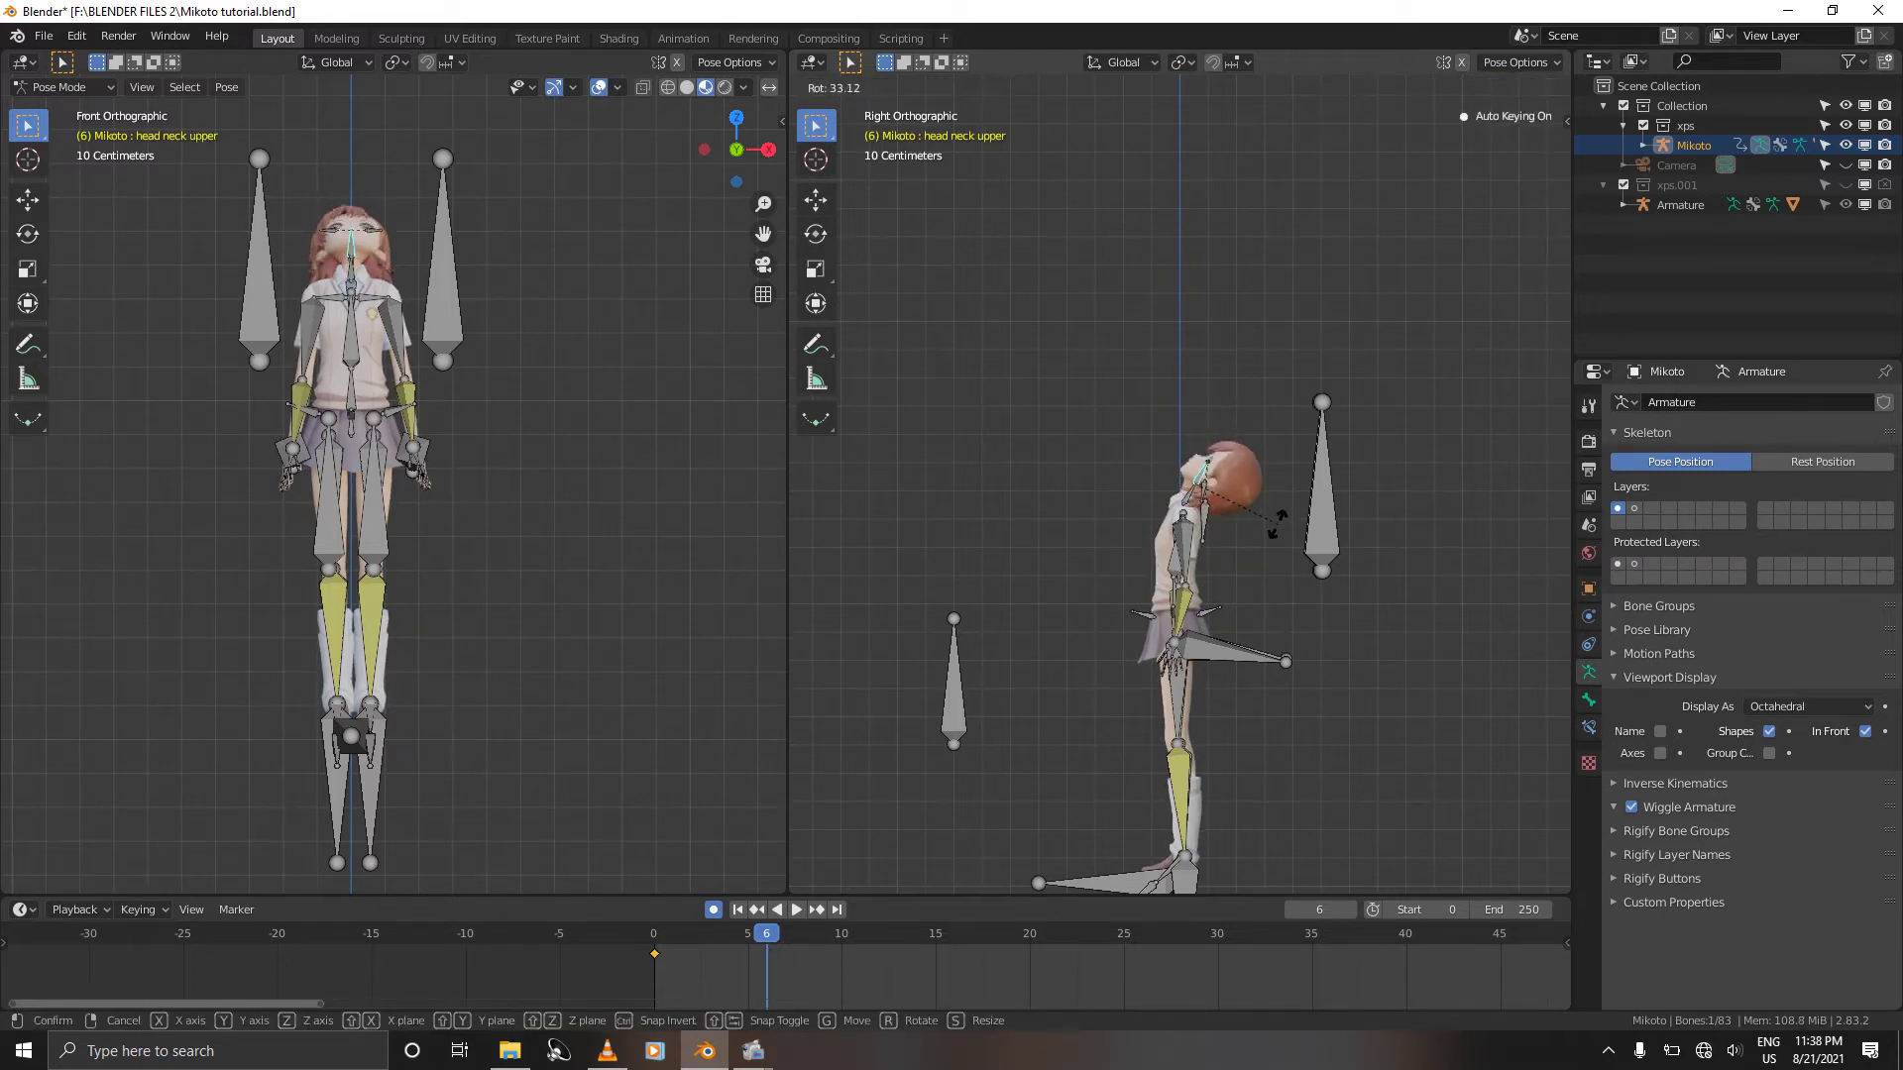
pyautogui.click(1279, 525)
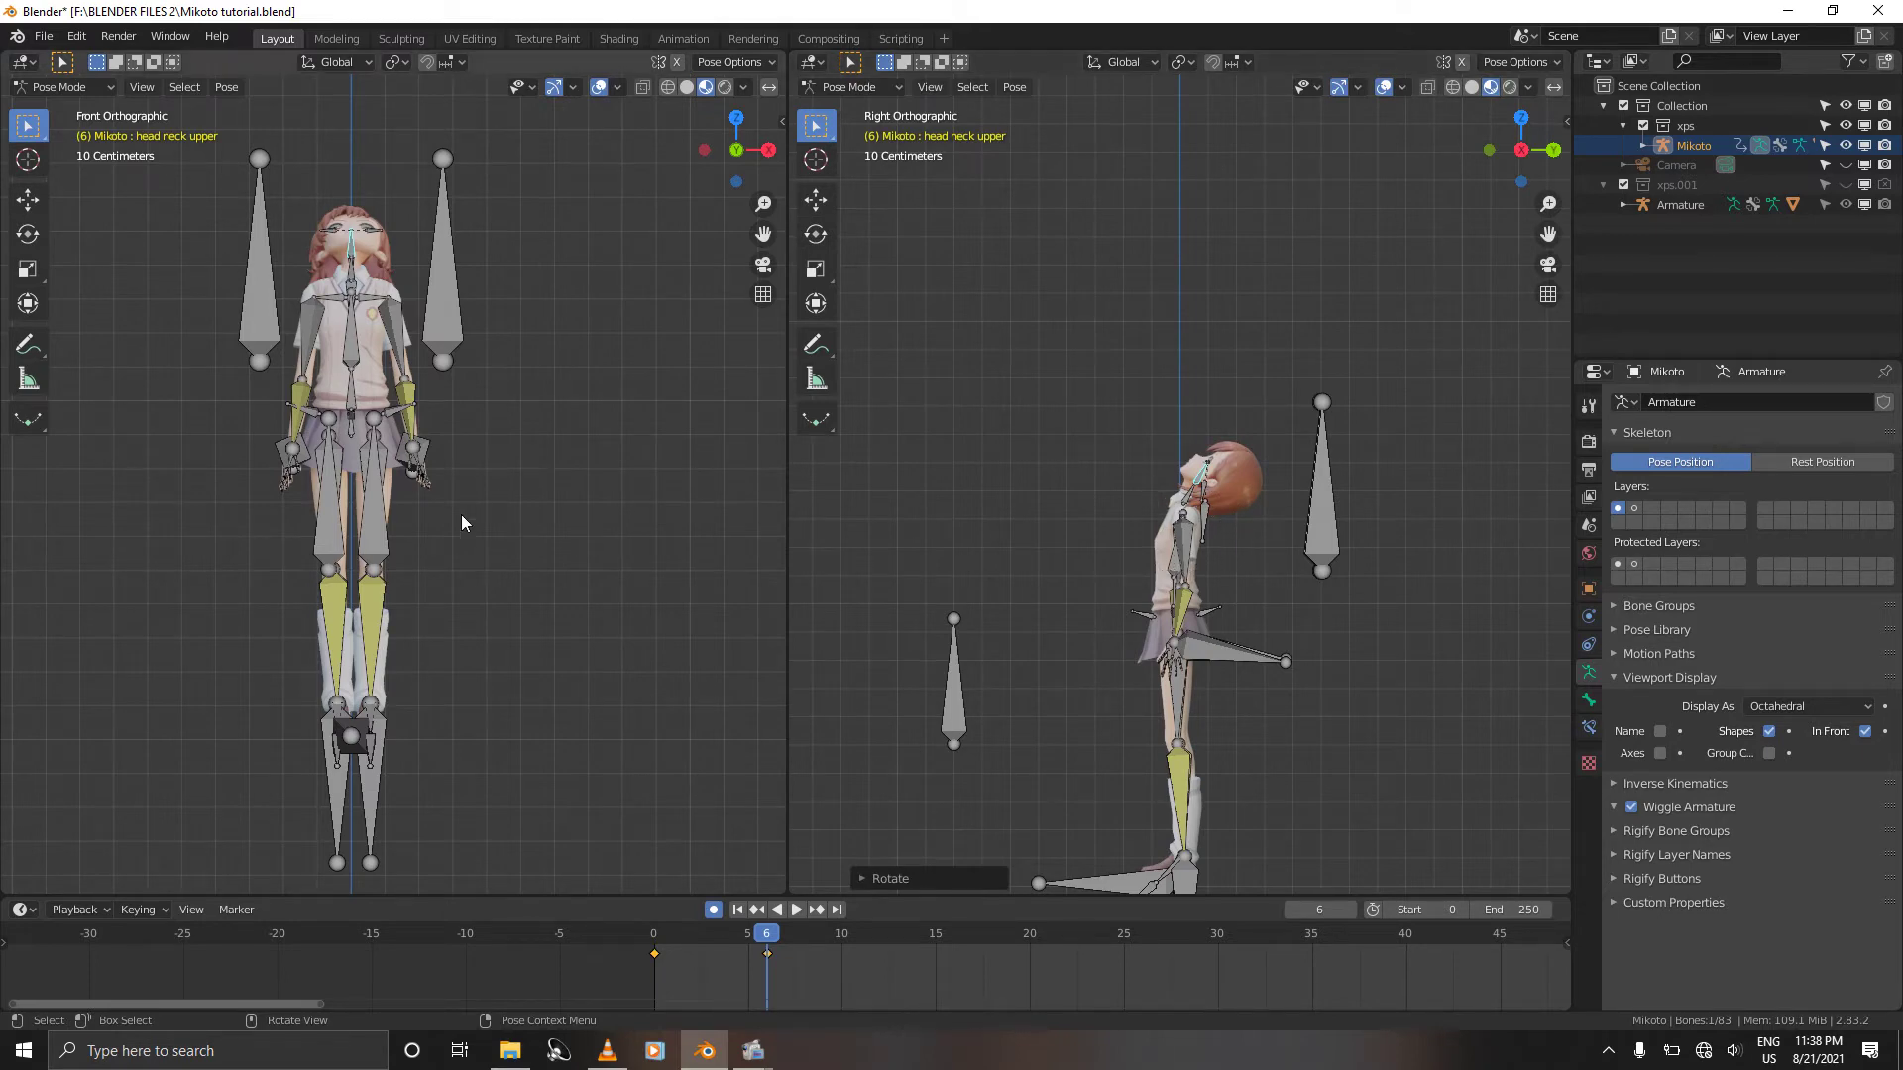
# Step: Display the armature bones as Wire and rotate the Left IK Ctrl and Right IK Ctrl about 45° in the side view so the toes point down
pyautogui.click(1789, 705)
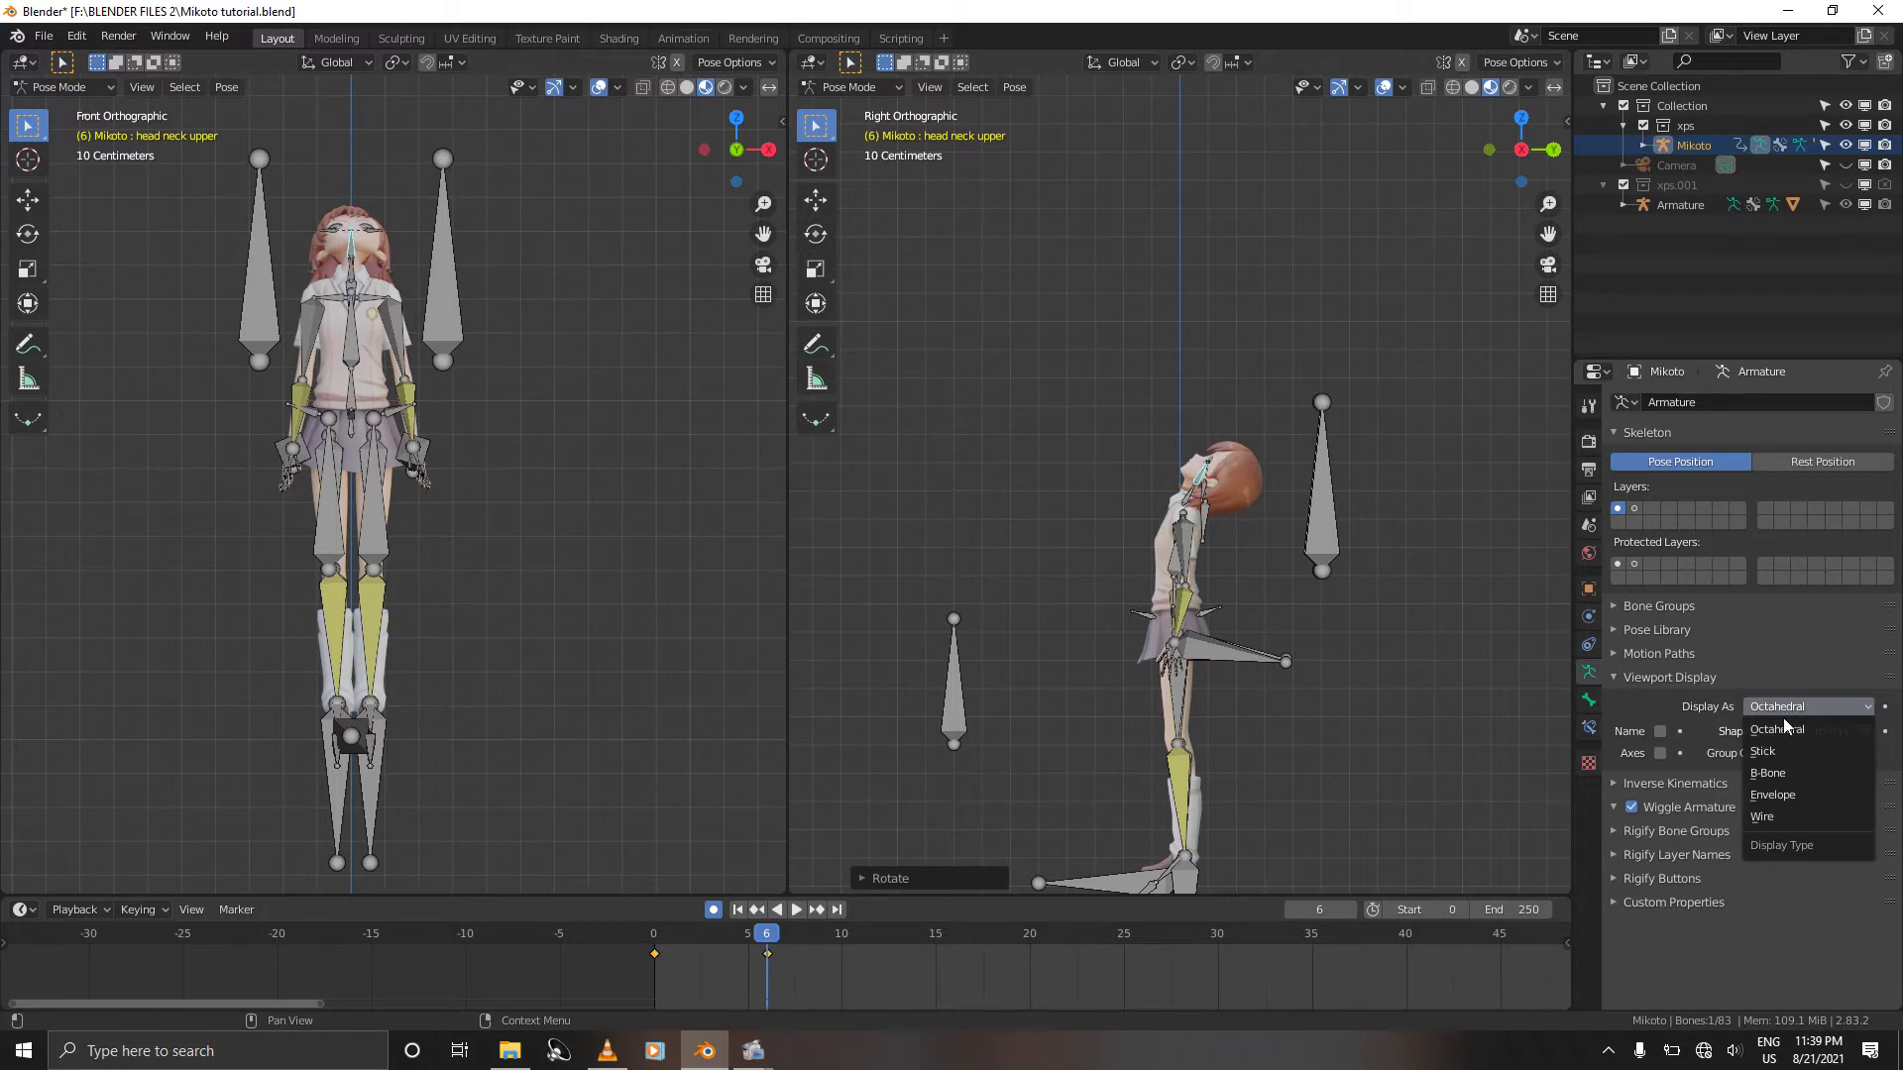
pyautogui.click(1767, 817)
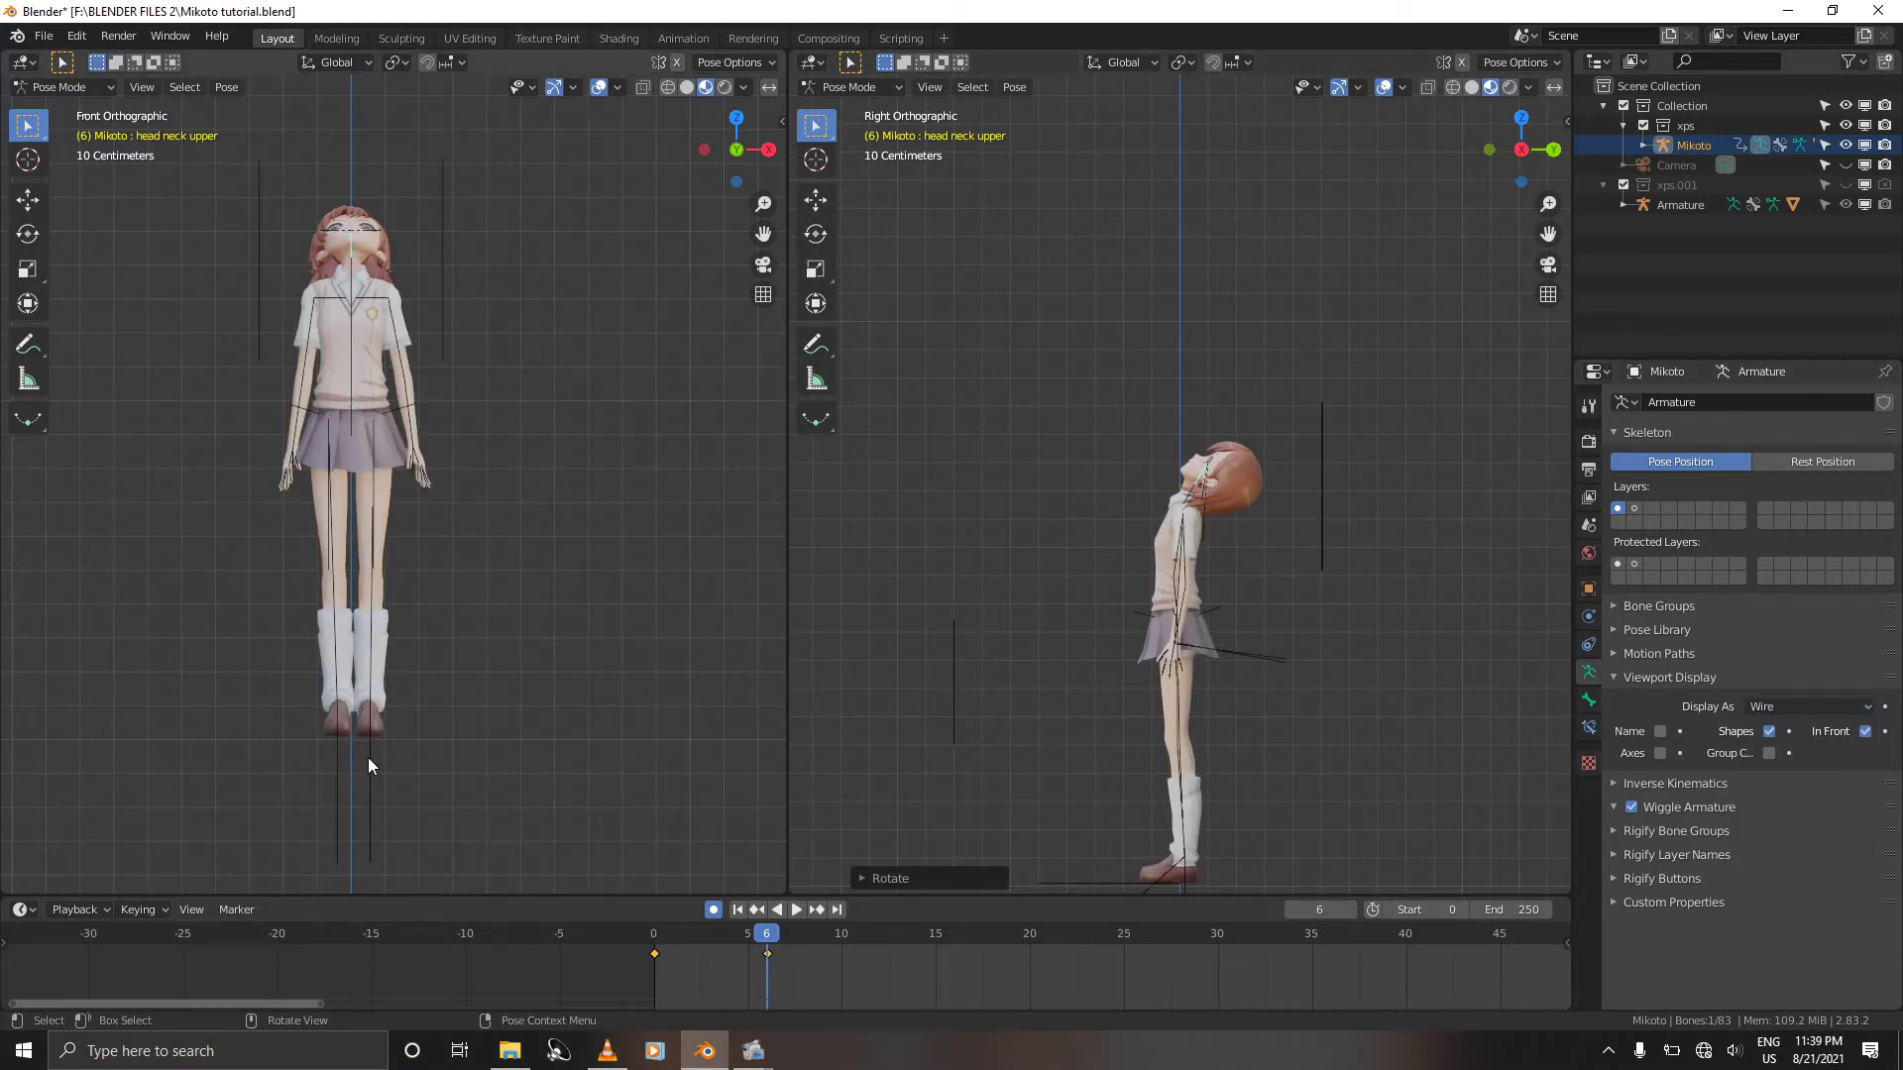
pyautogui.click(373, 799)
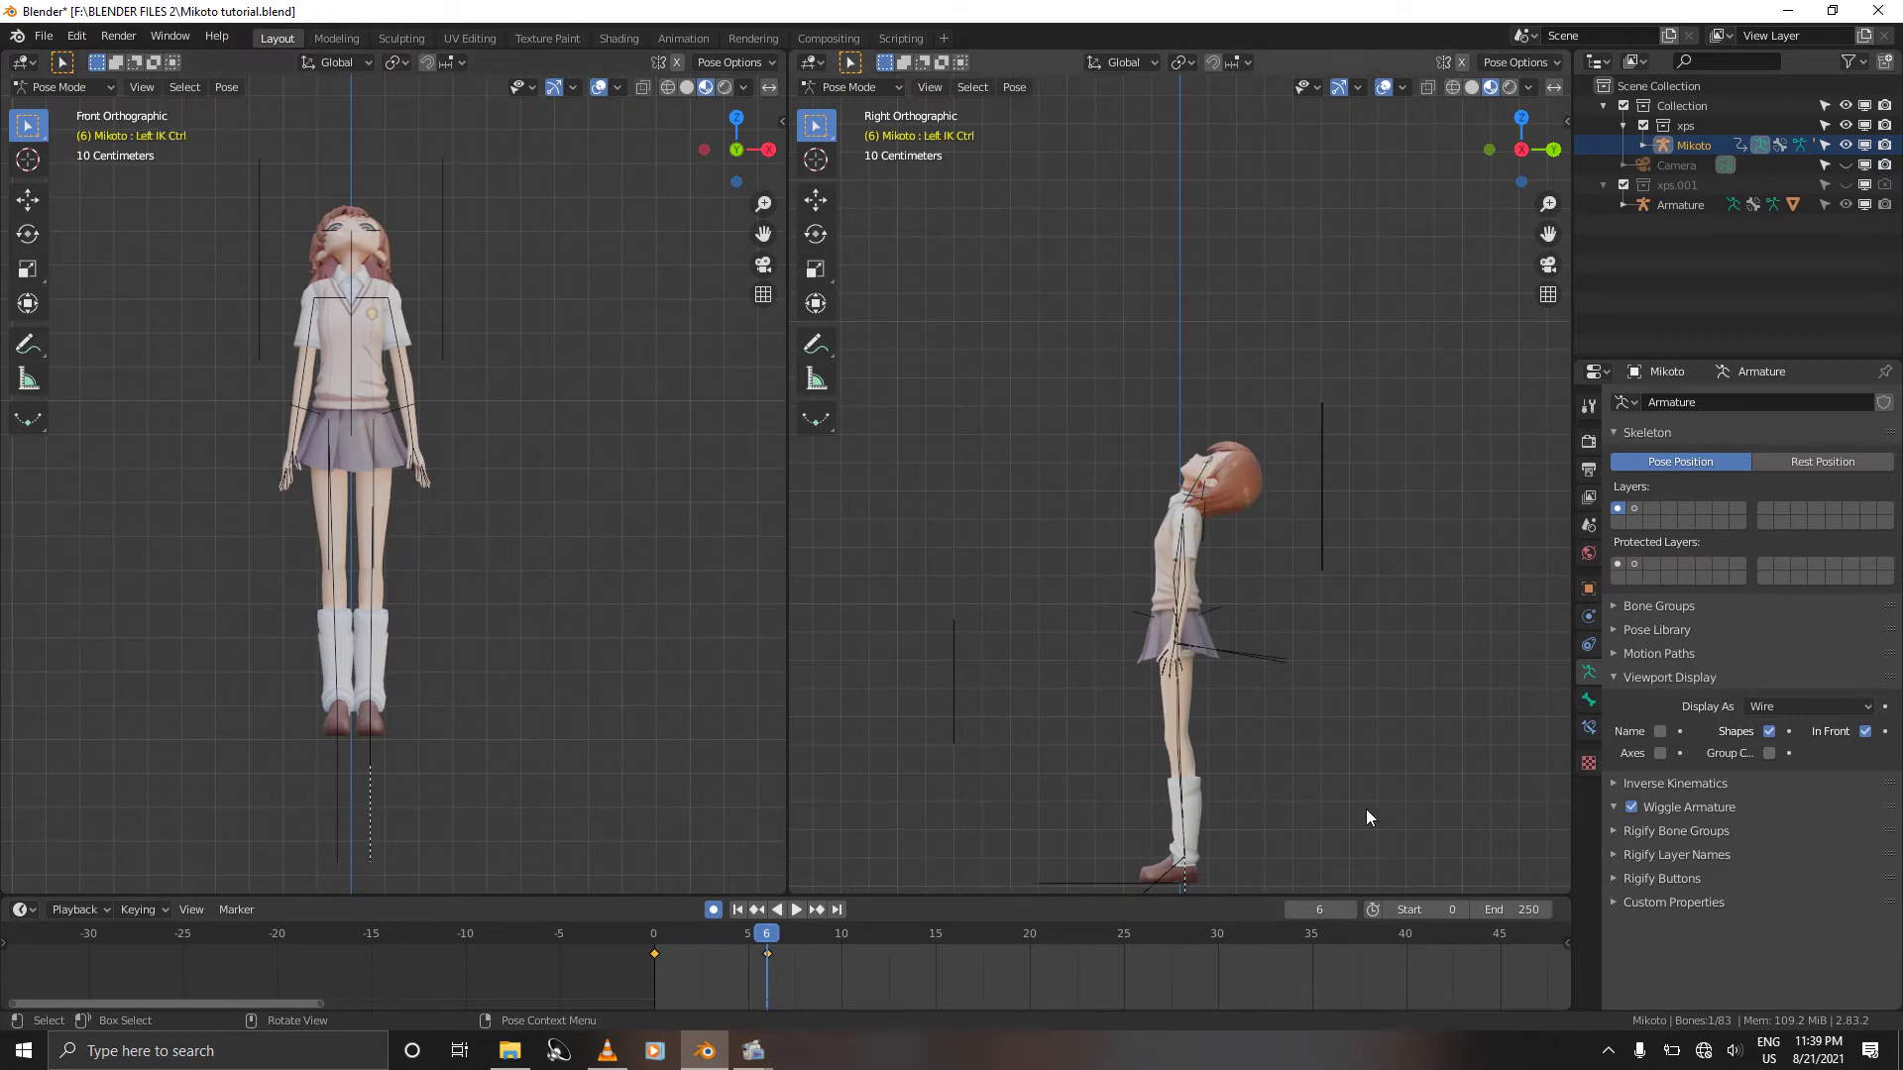
pyautogui.press('r')
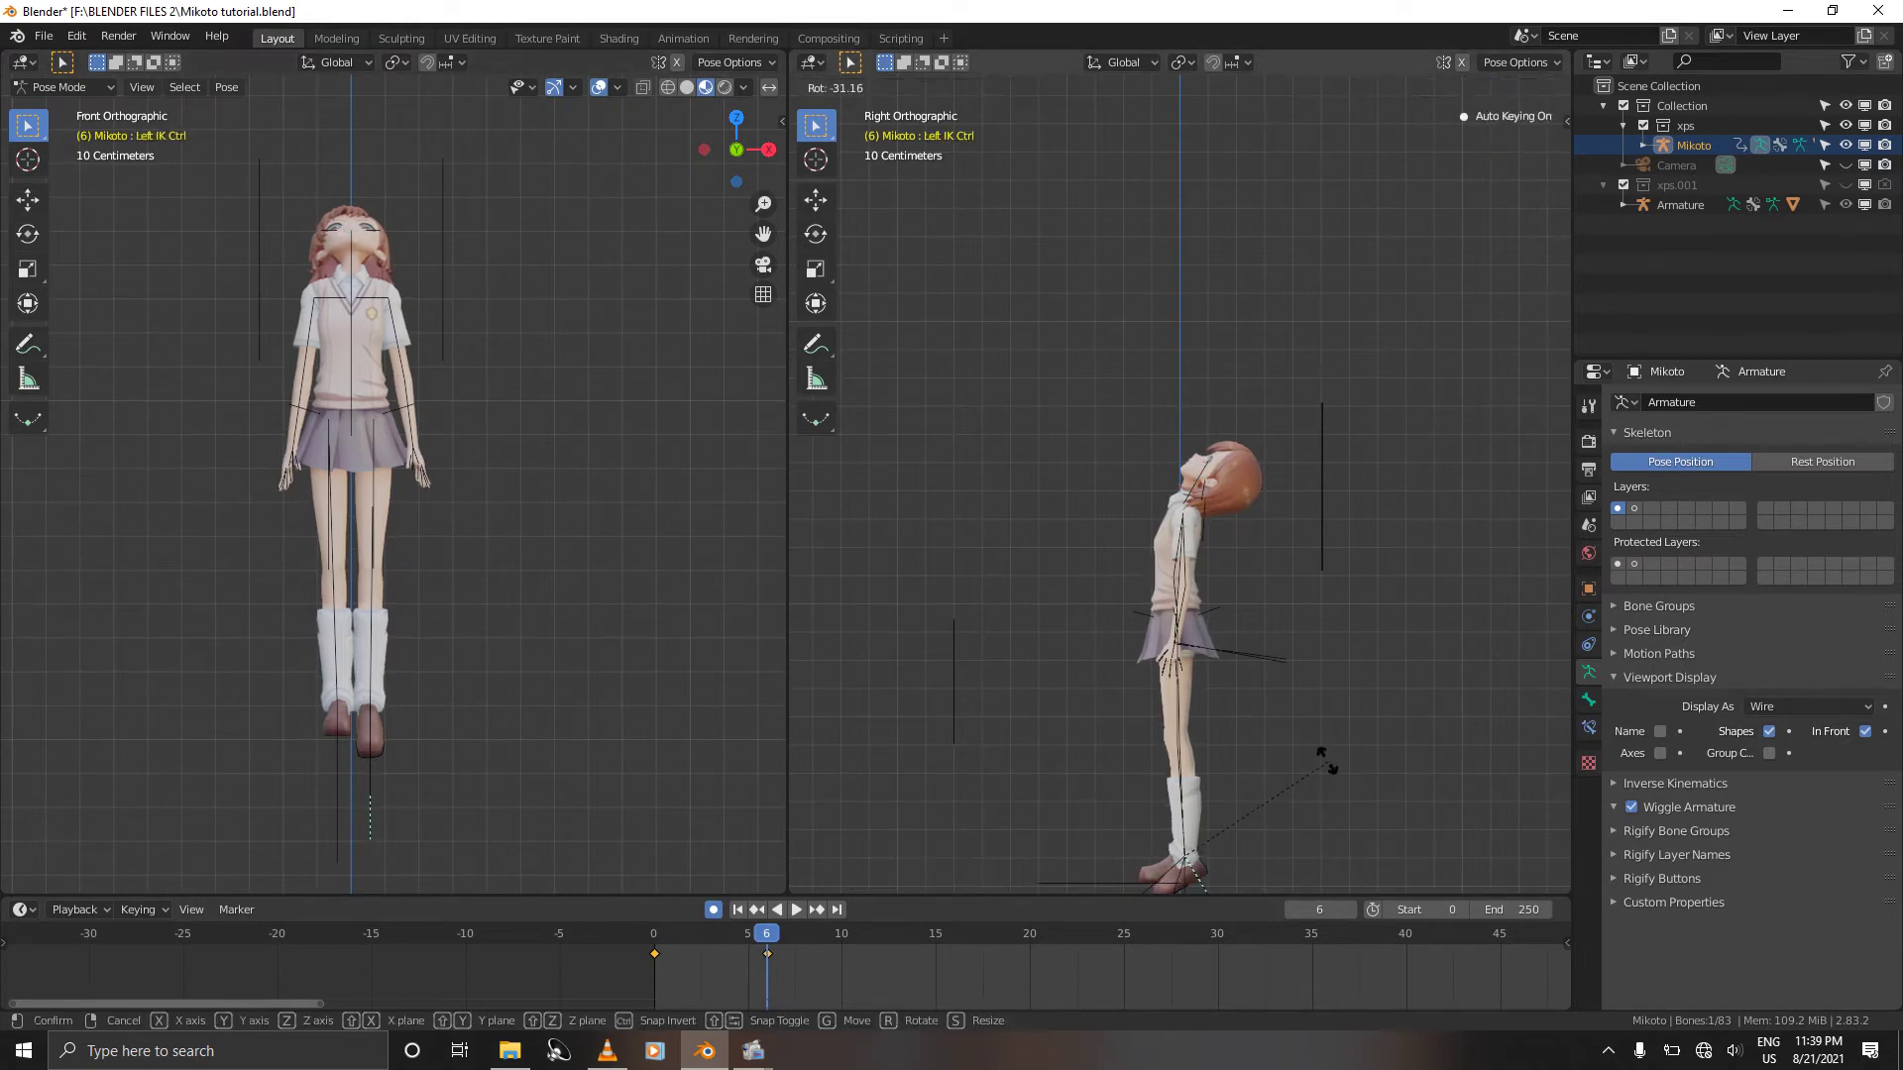
pyautogui.click(1310, 722)
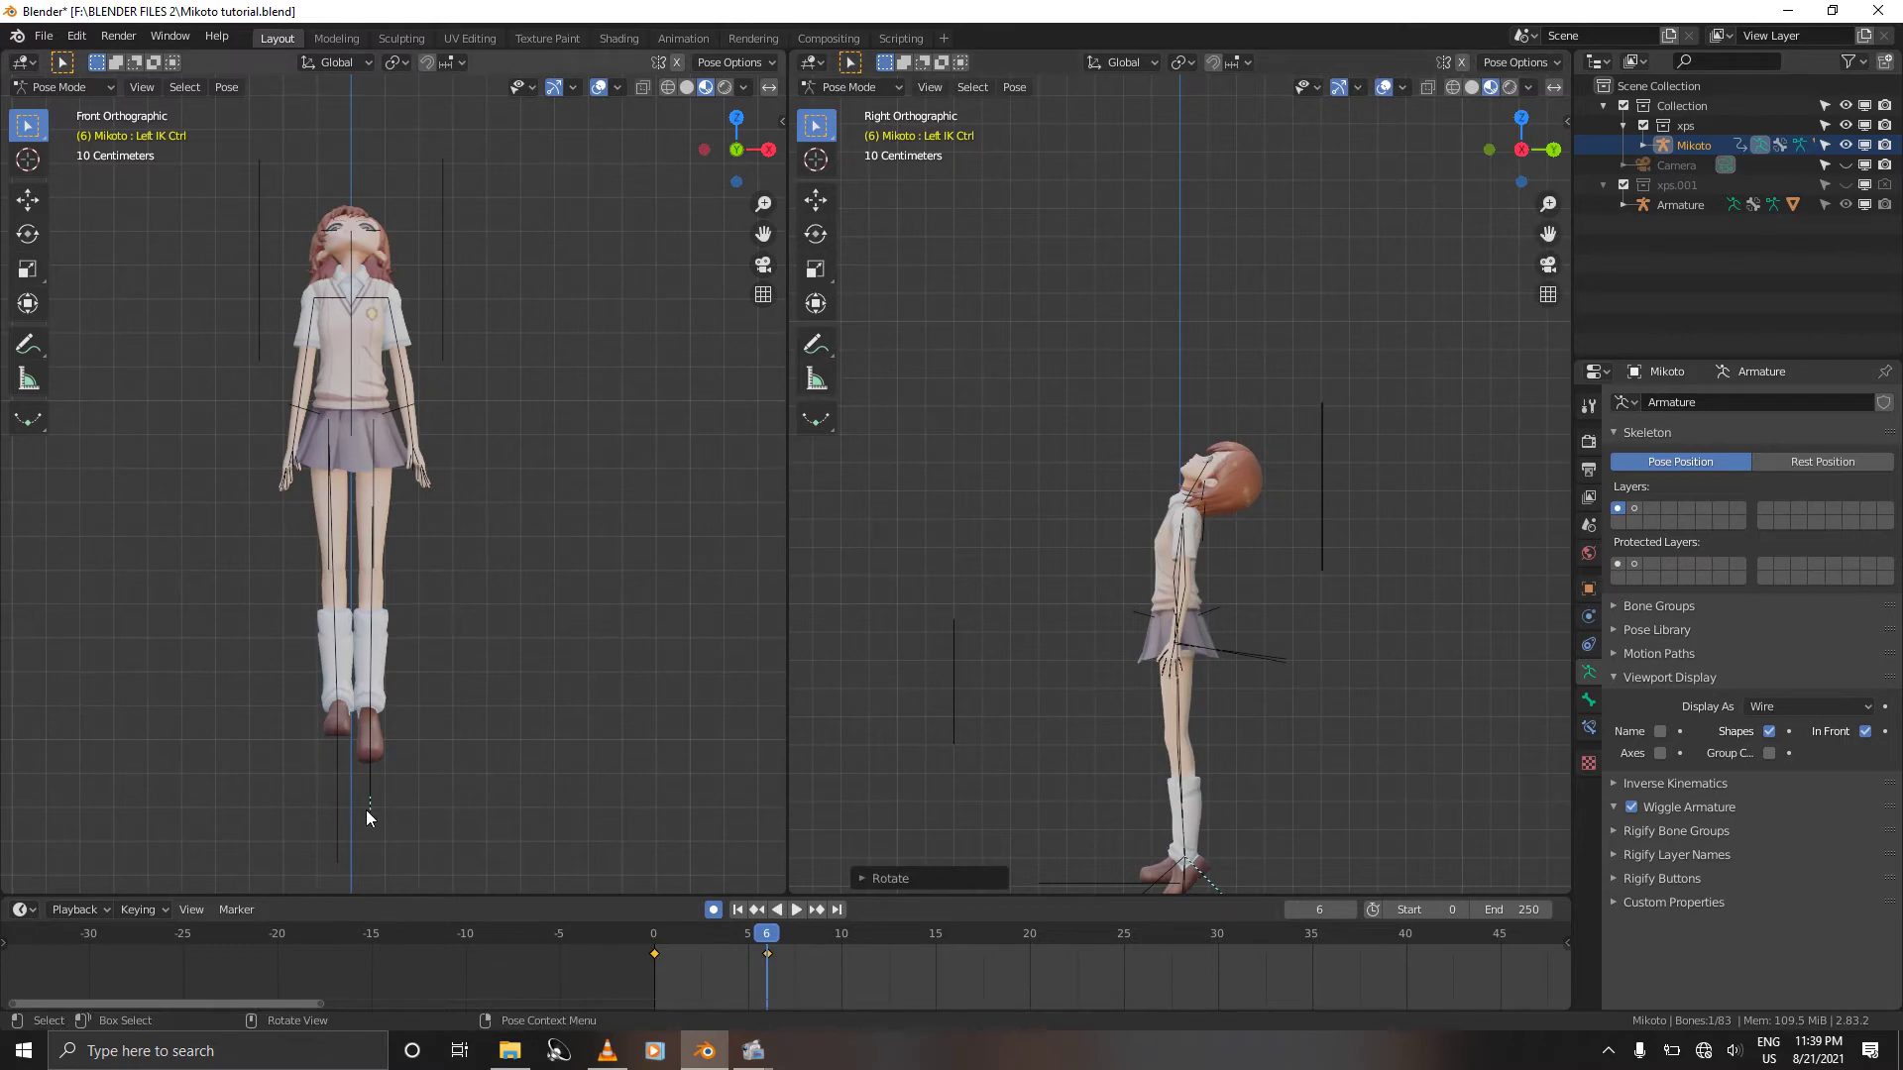
pyautogui.click(330, 847)
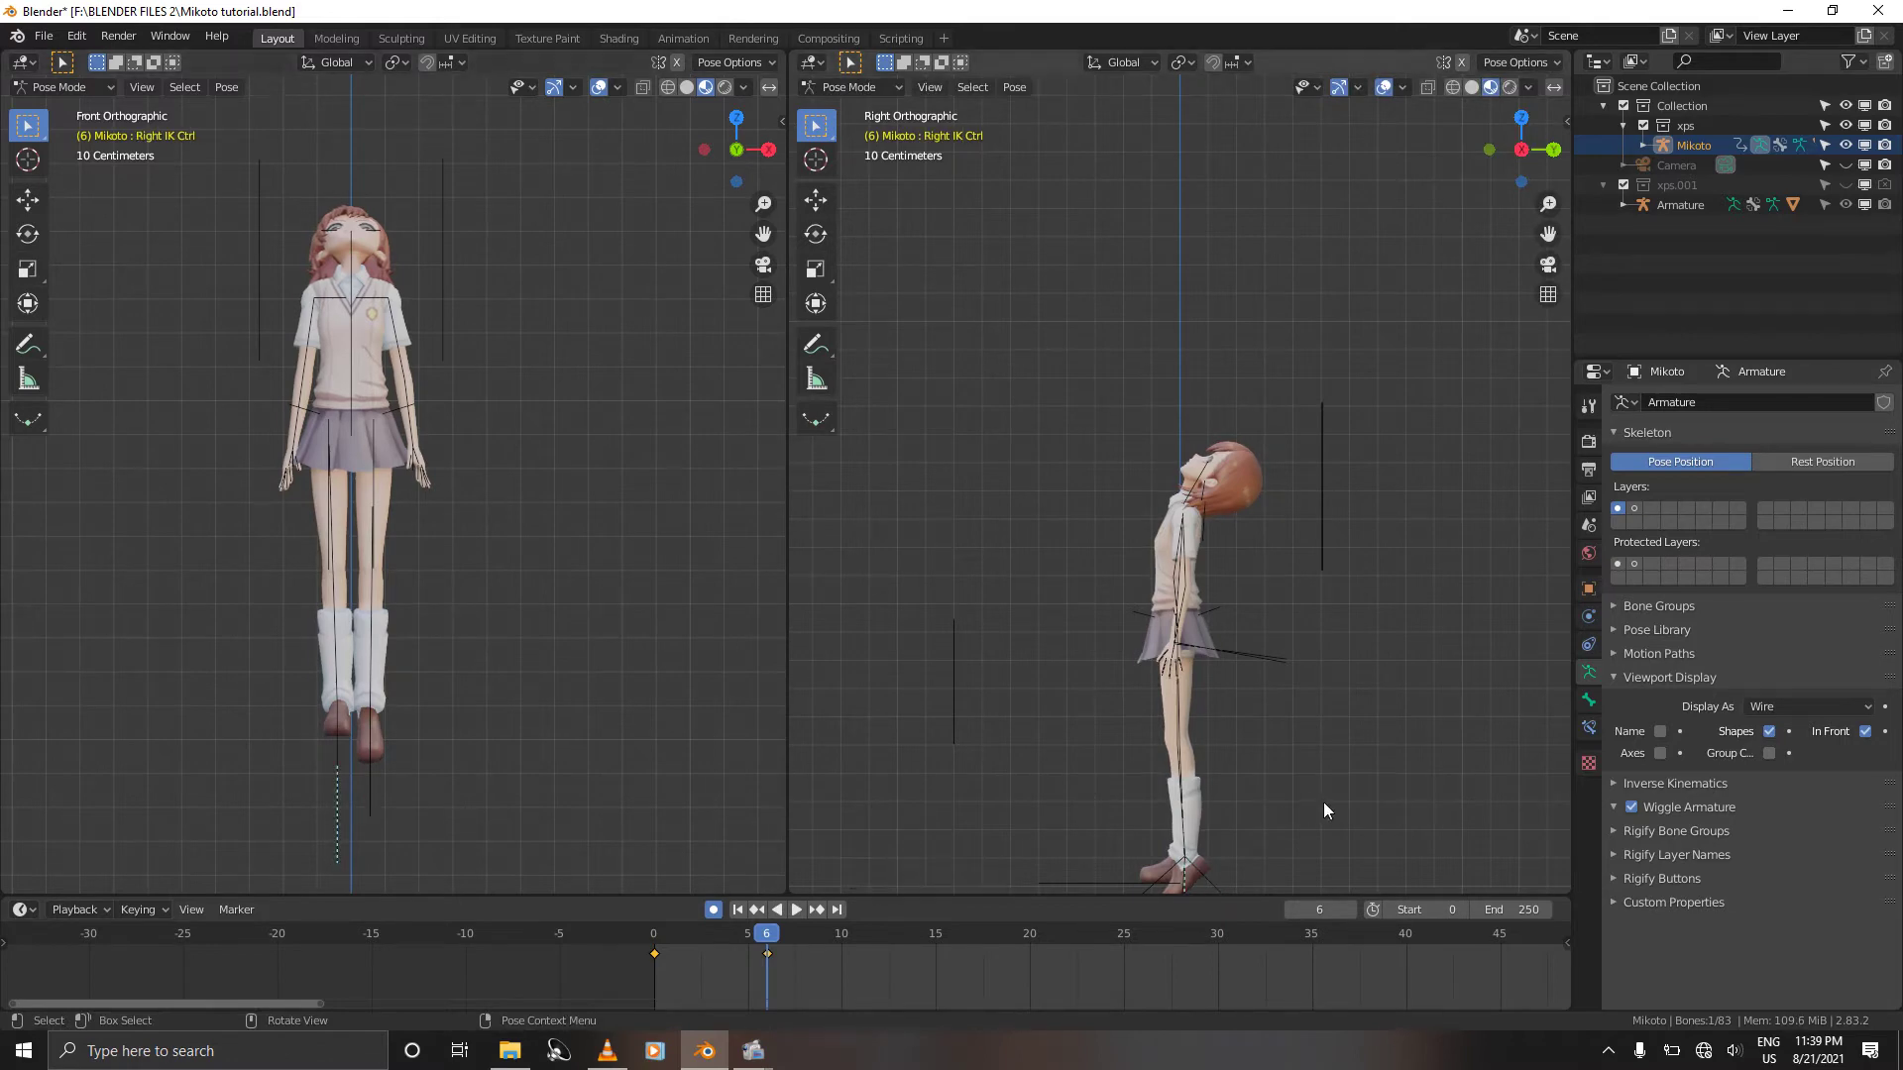
pyautogui.press('r')
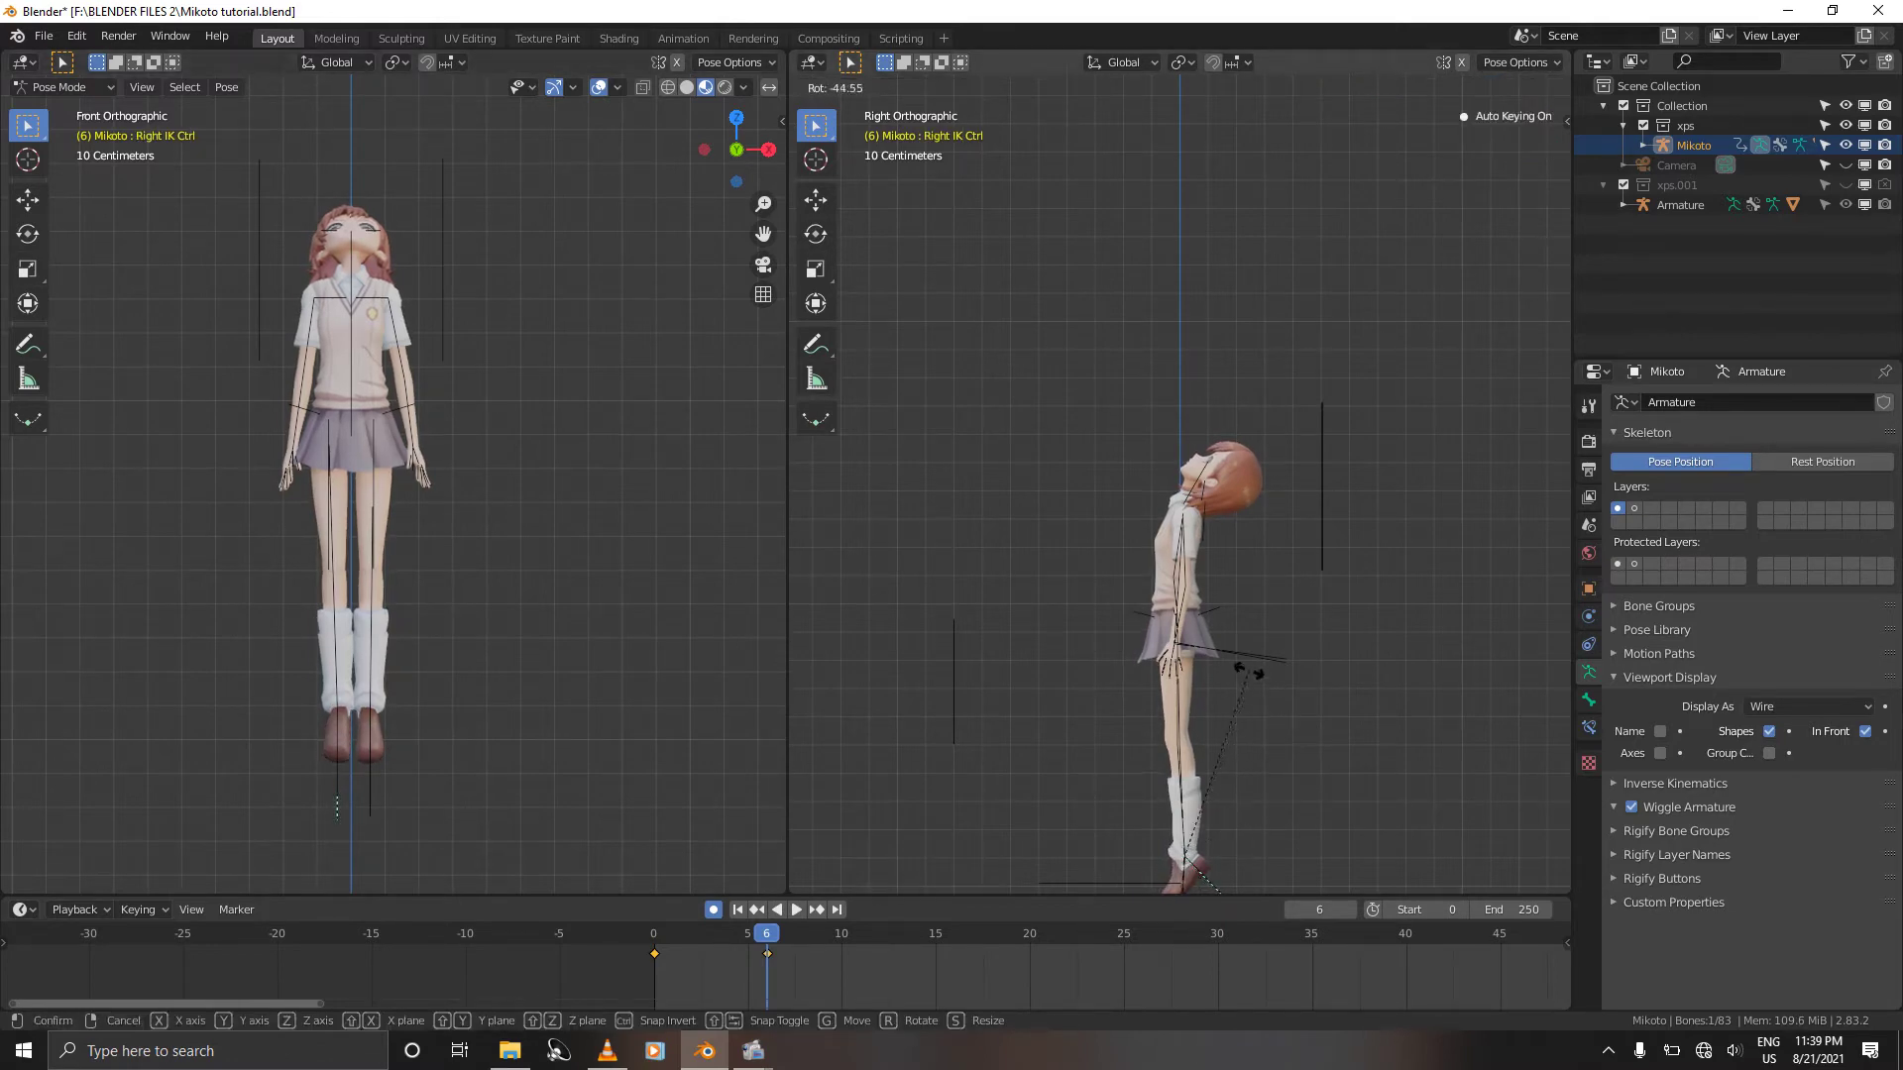
pyautogui.click(1247, 672)
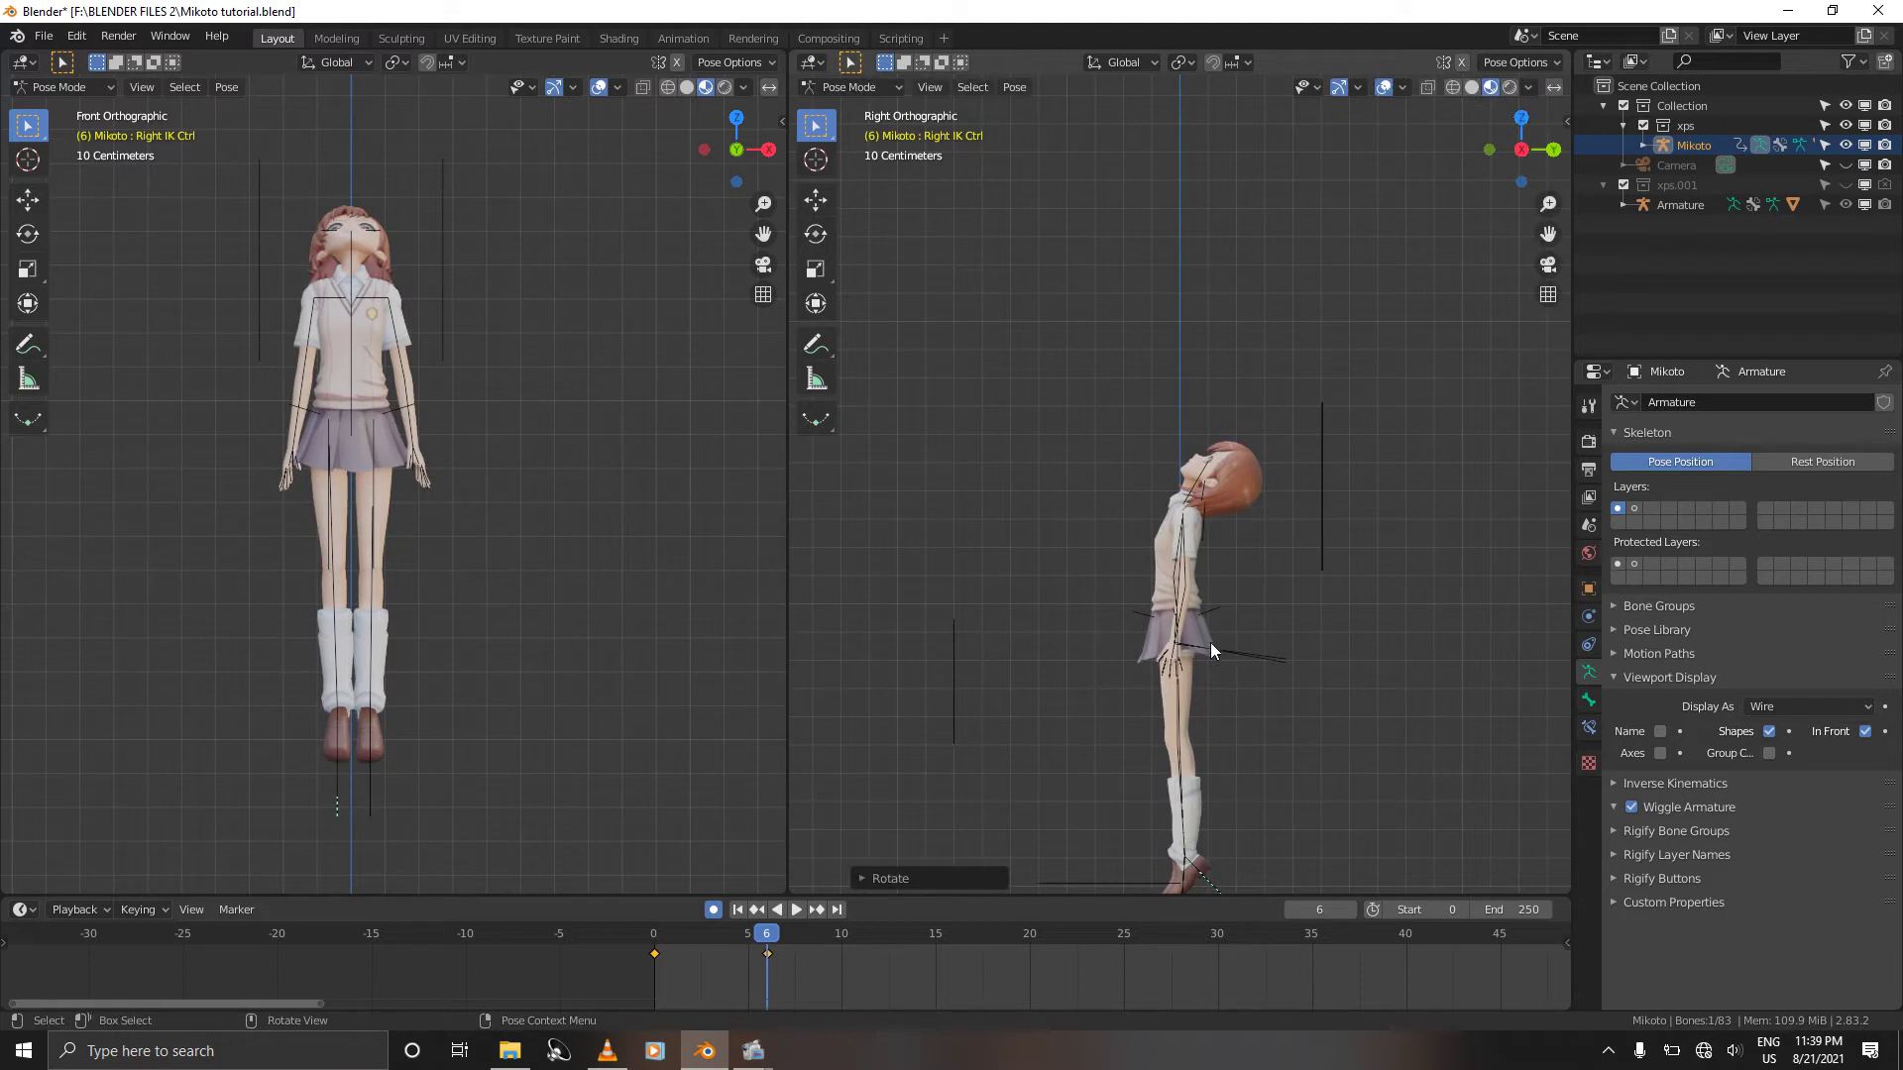
# Step: Rotate the Left Arm IK Ctrl about 9° in the front view and move it about 0.01 m inward and down
pyautogui.click(1211, 642)
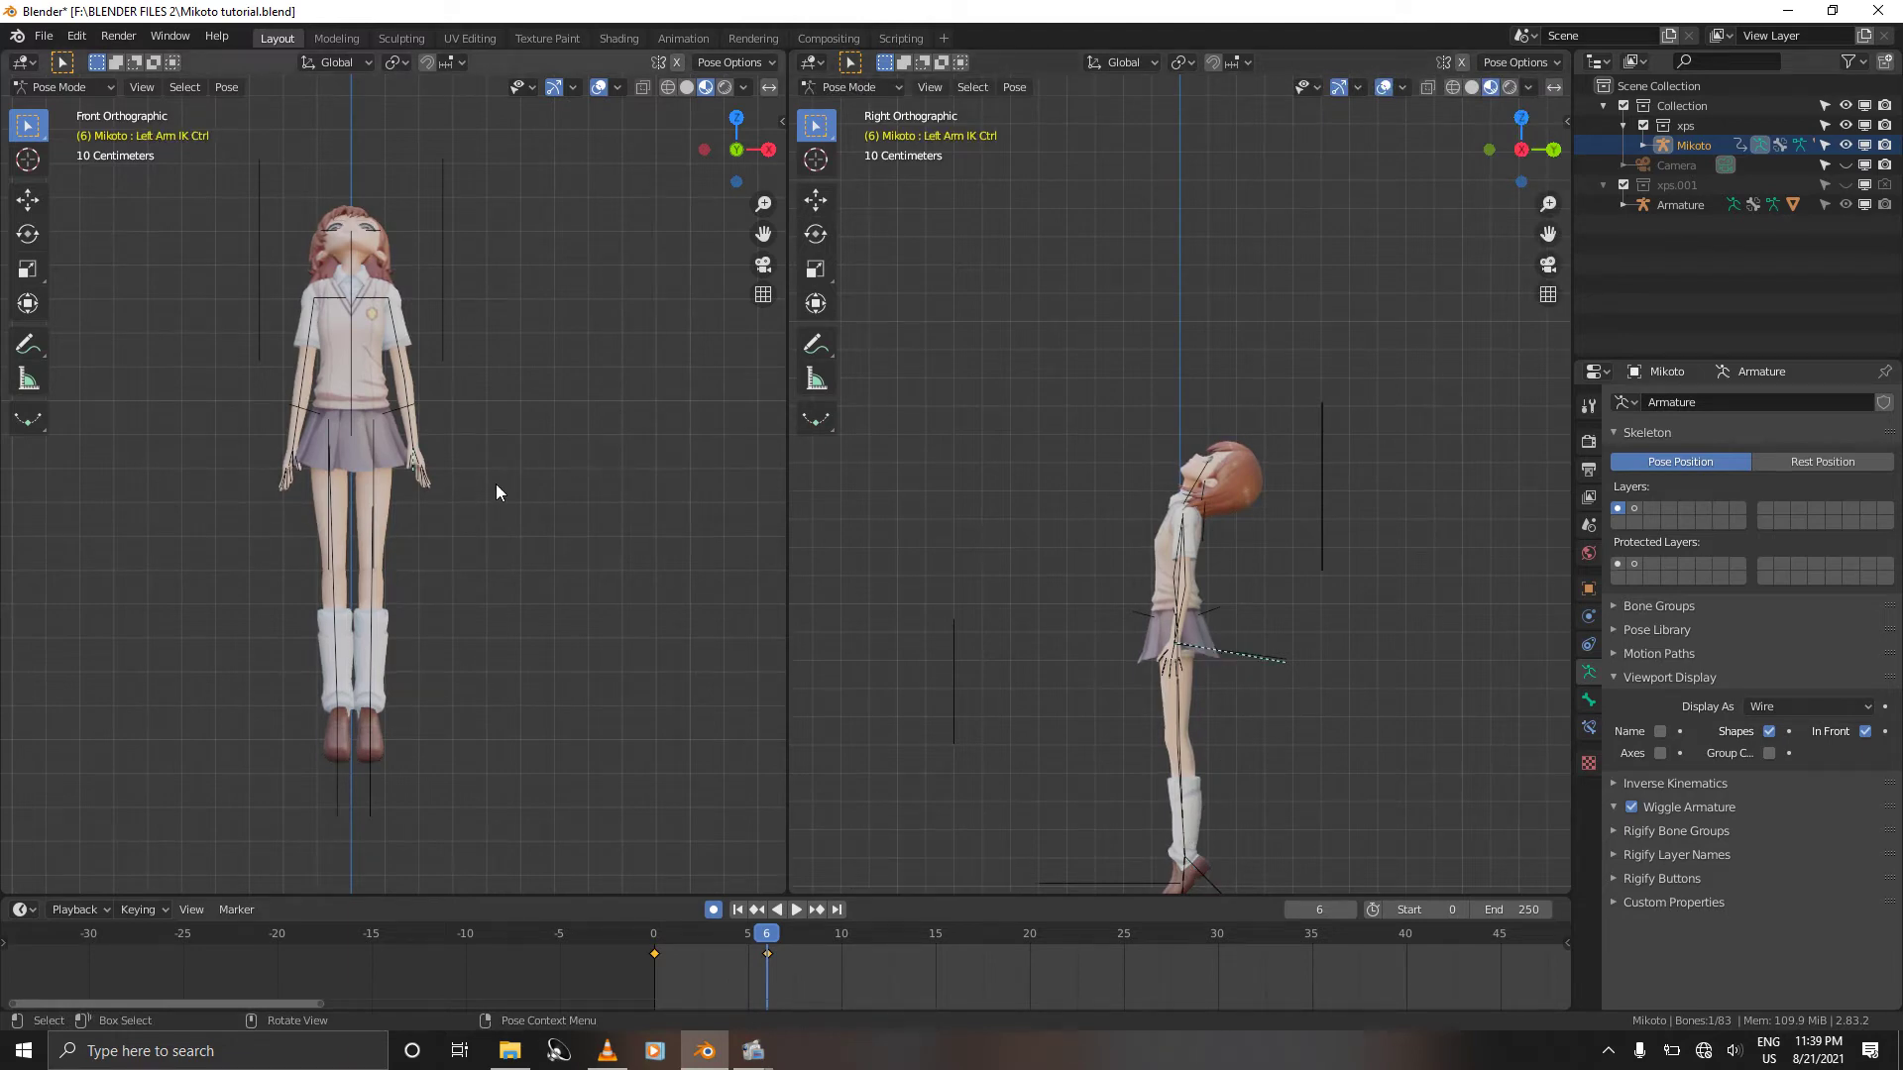
pyautogui.press('r')
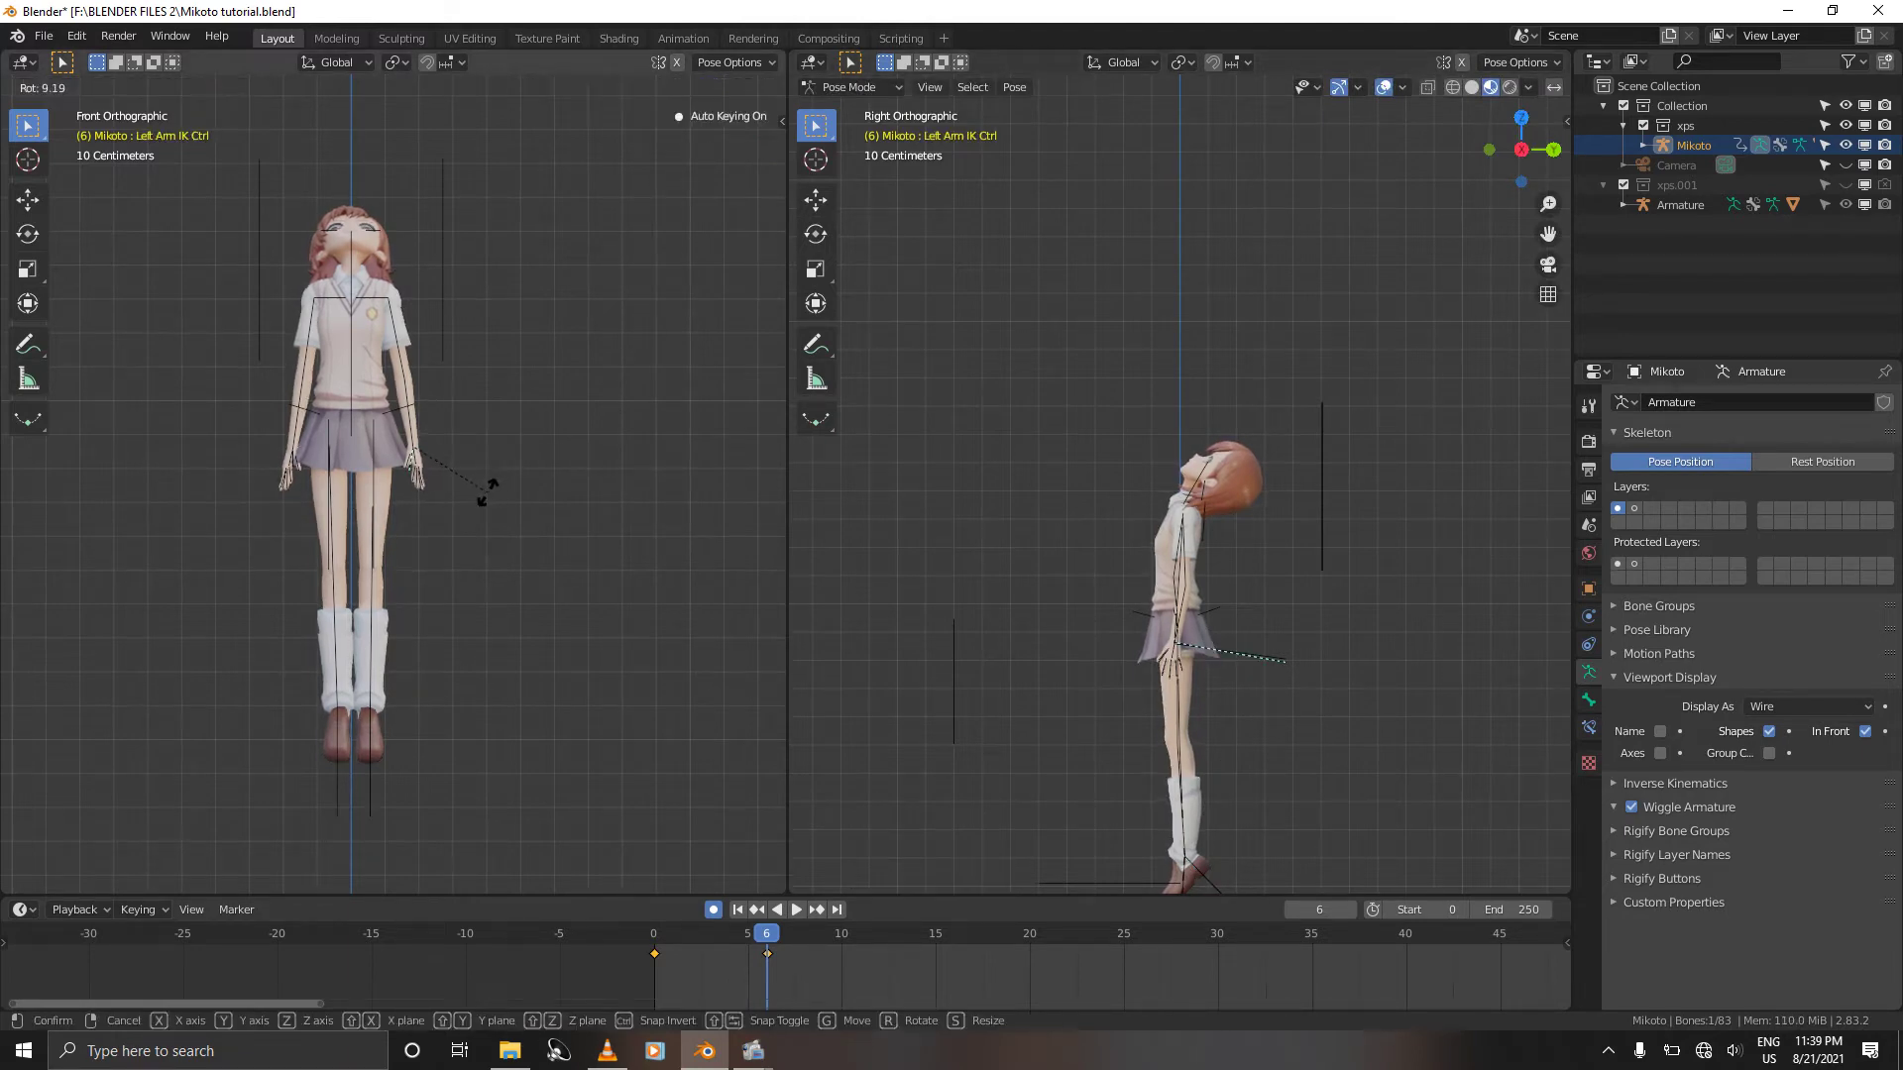
pyautogui.click(487, 491)
pyautogui.press('g')
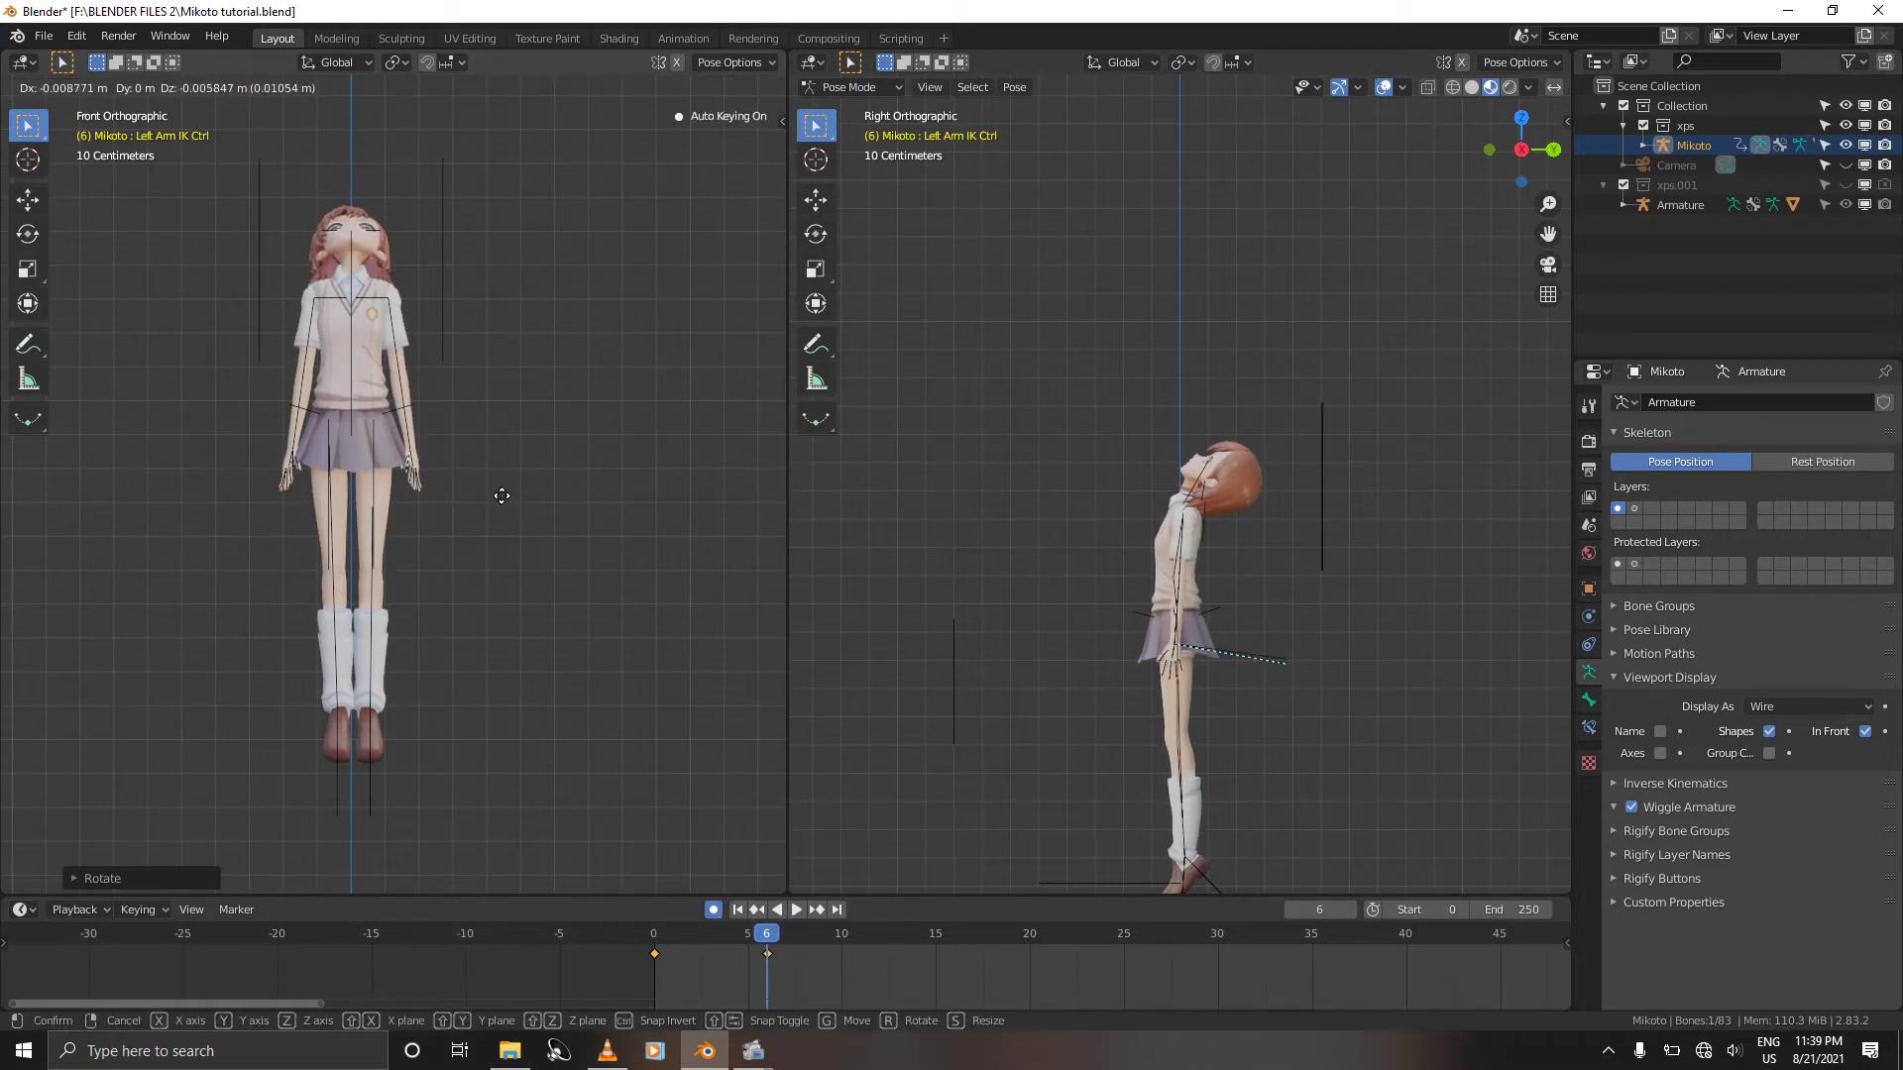
pyautogui.click(502, 495)
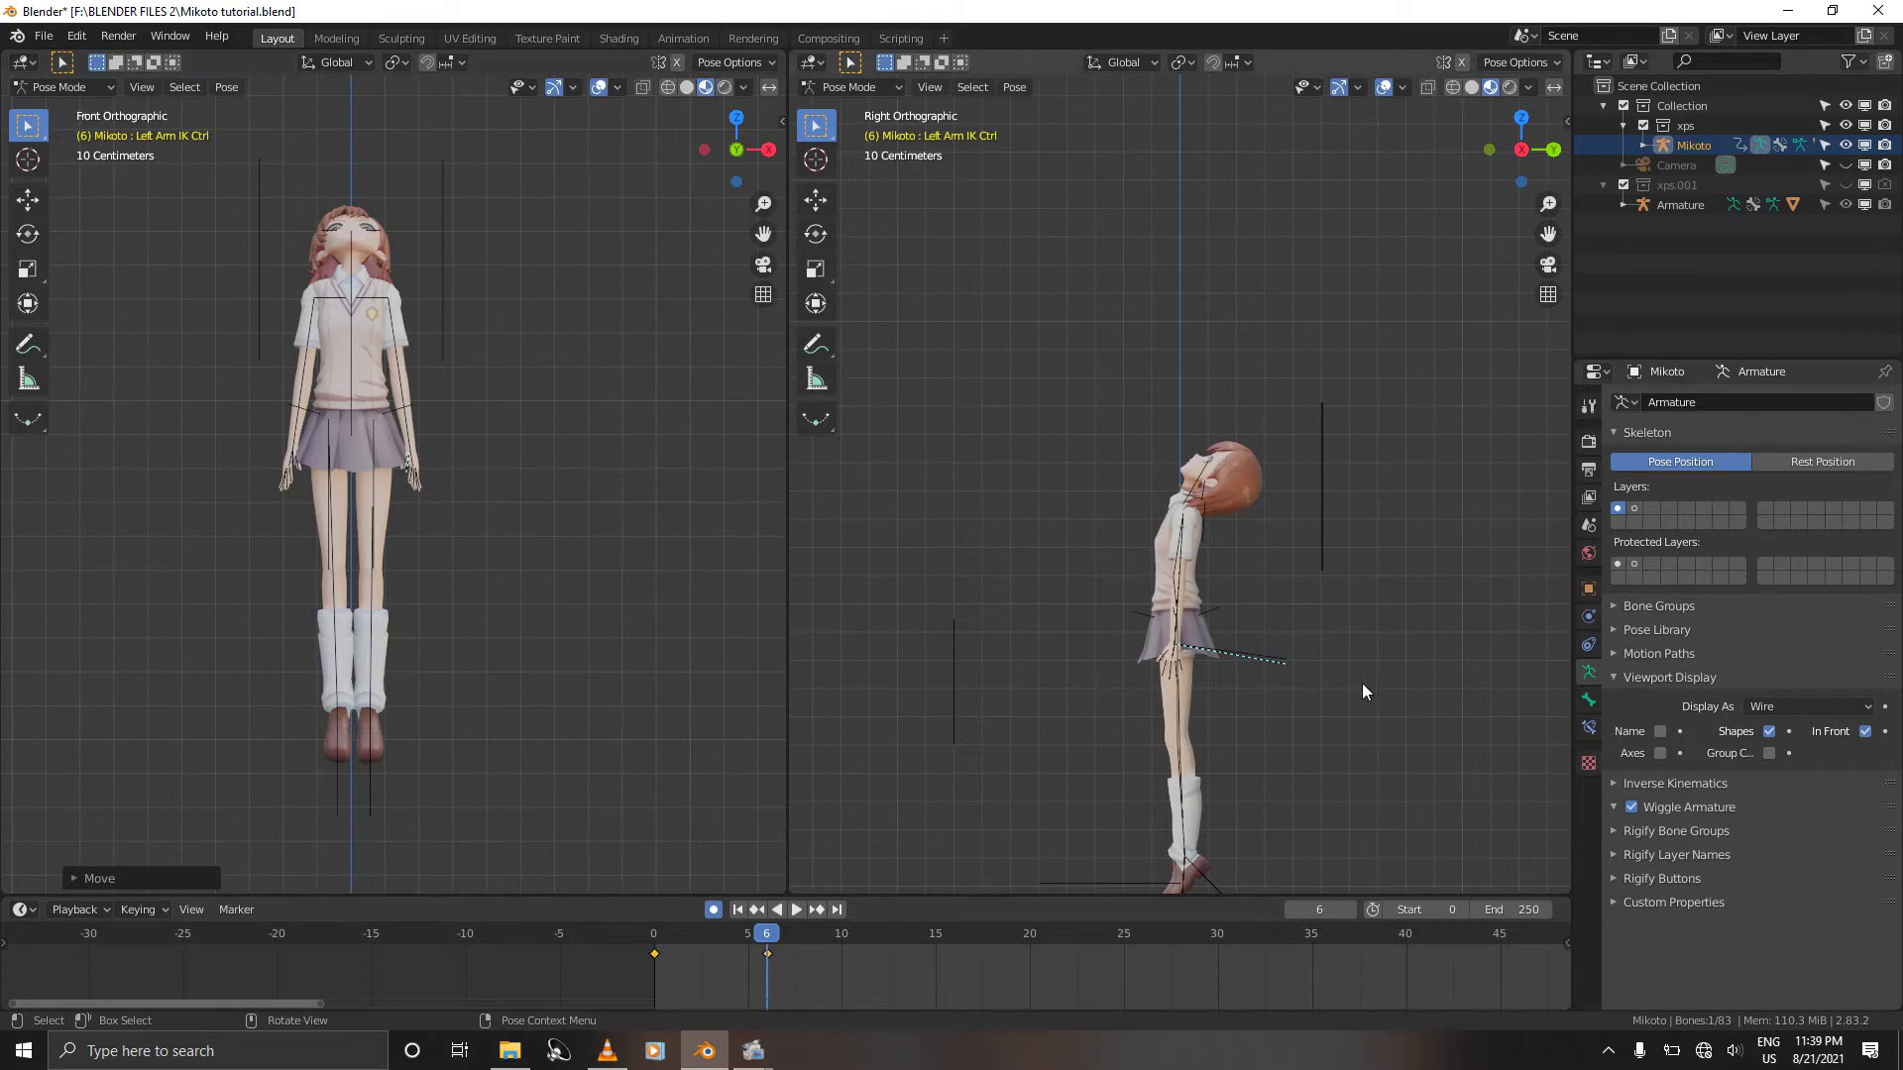
# Step: Move the Right Arm IK Ctrl about 0.007 m outward and slightly up in the front view
pyautogui.click(1257, 644)
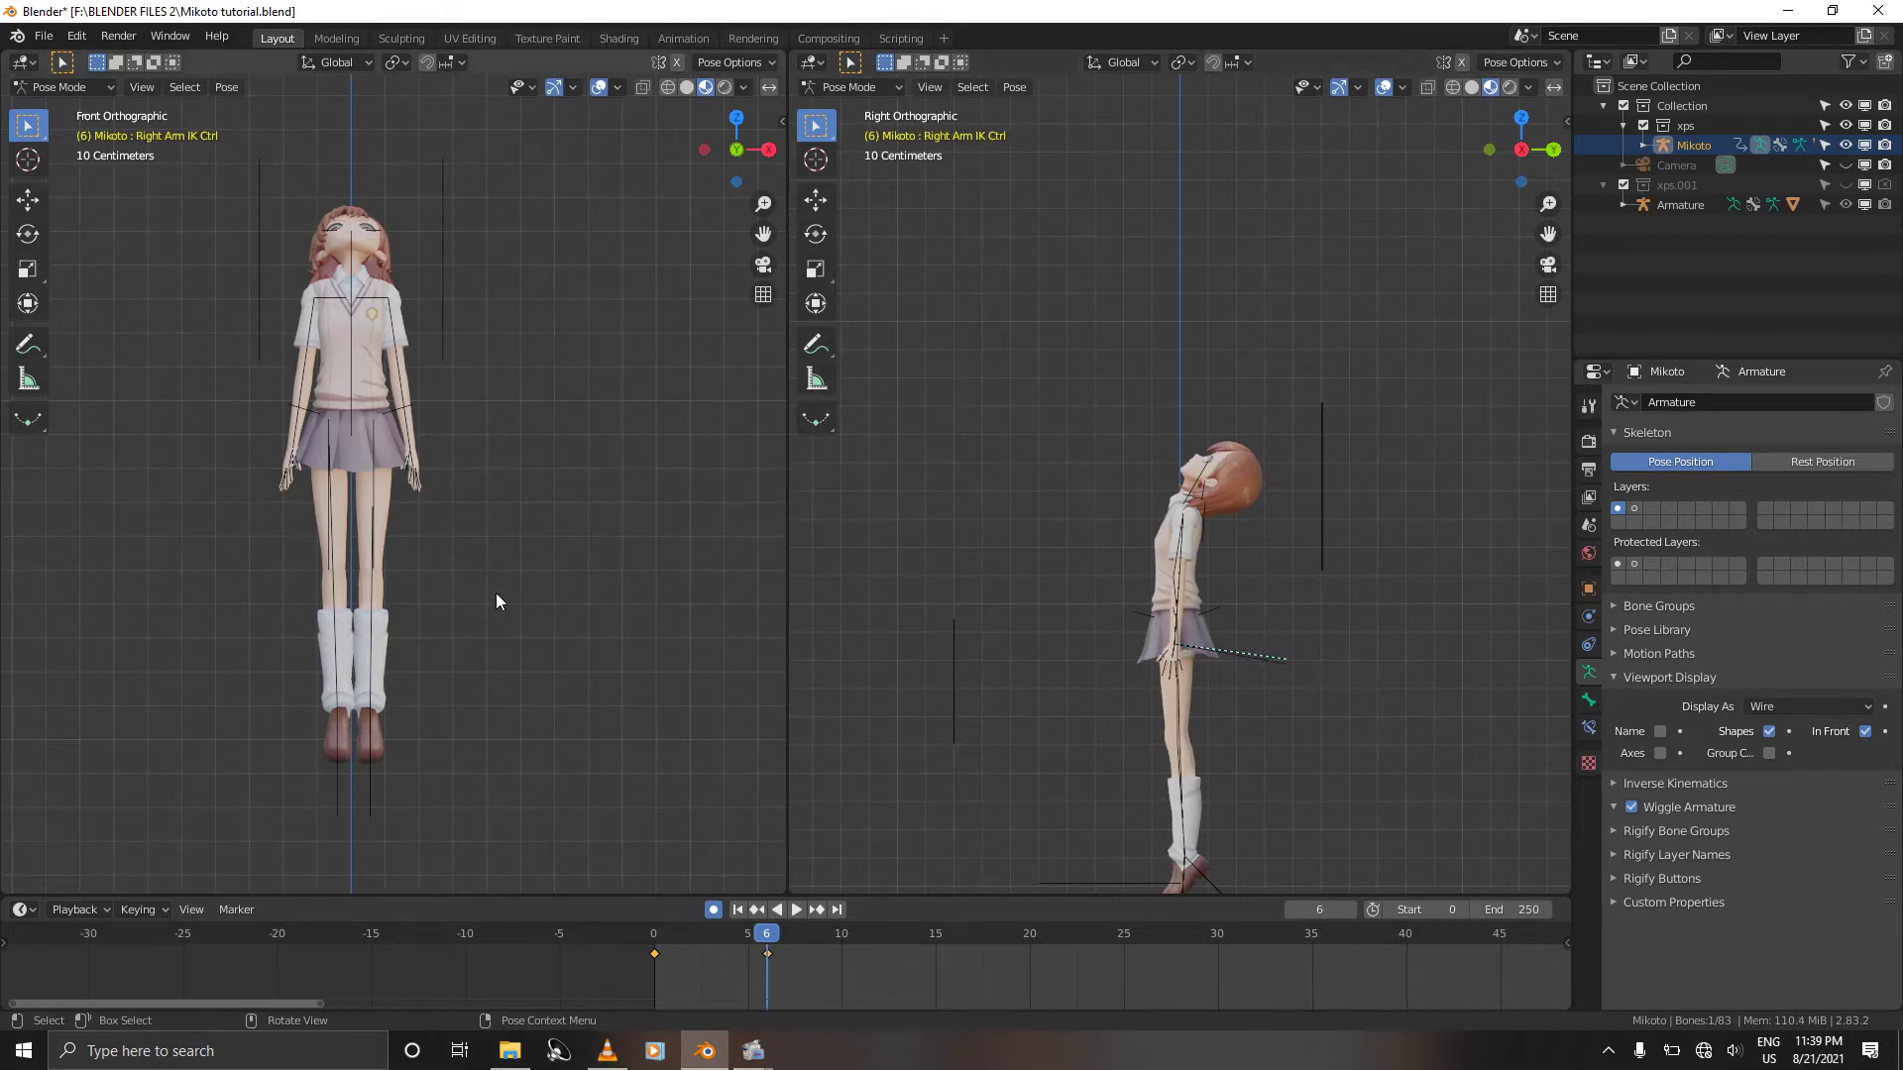
pyautogui.press('g')
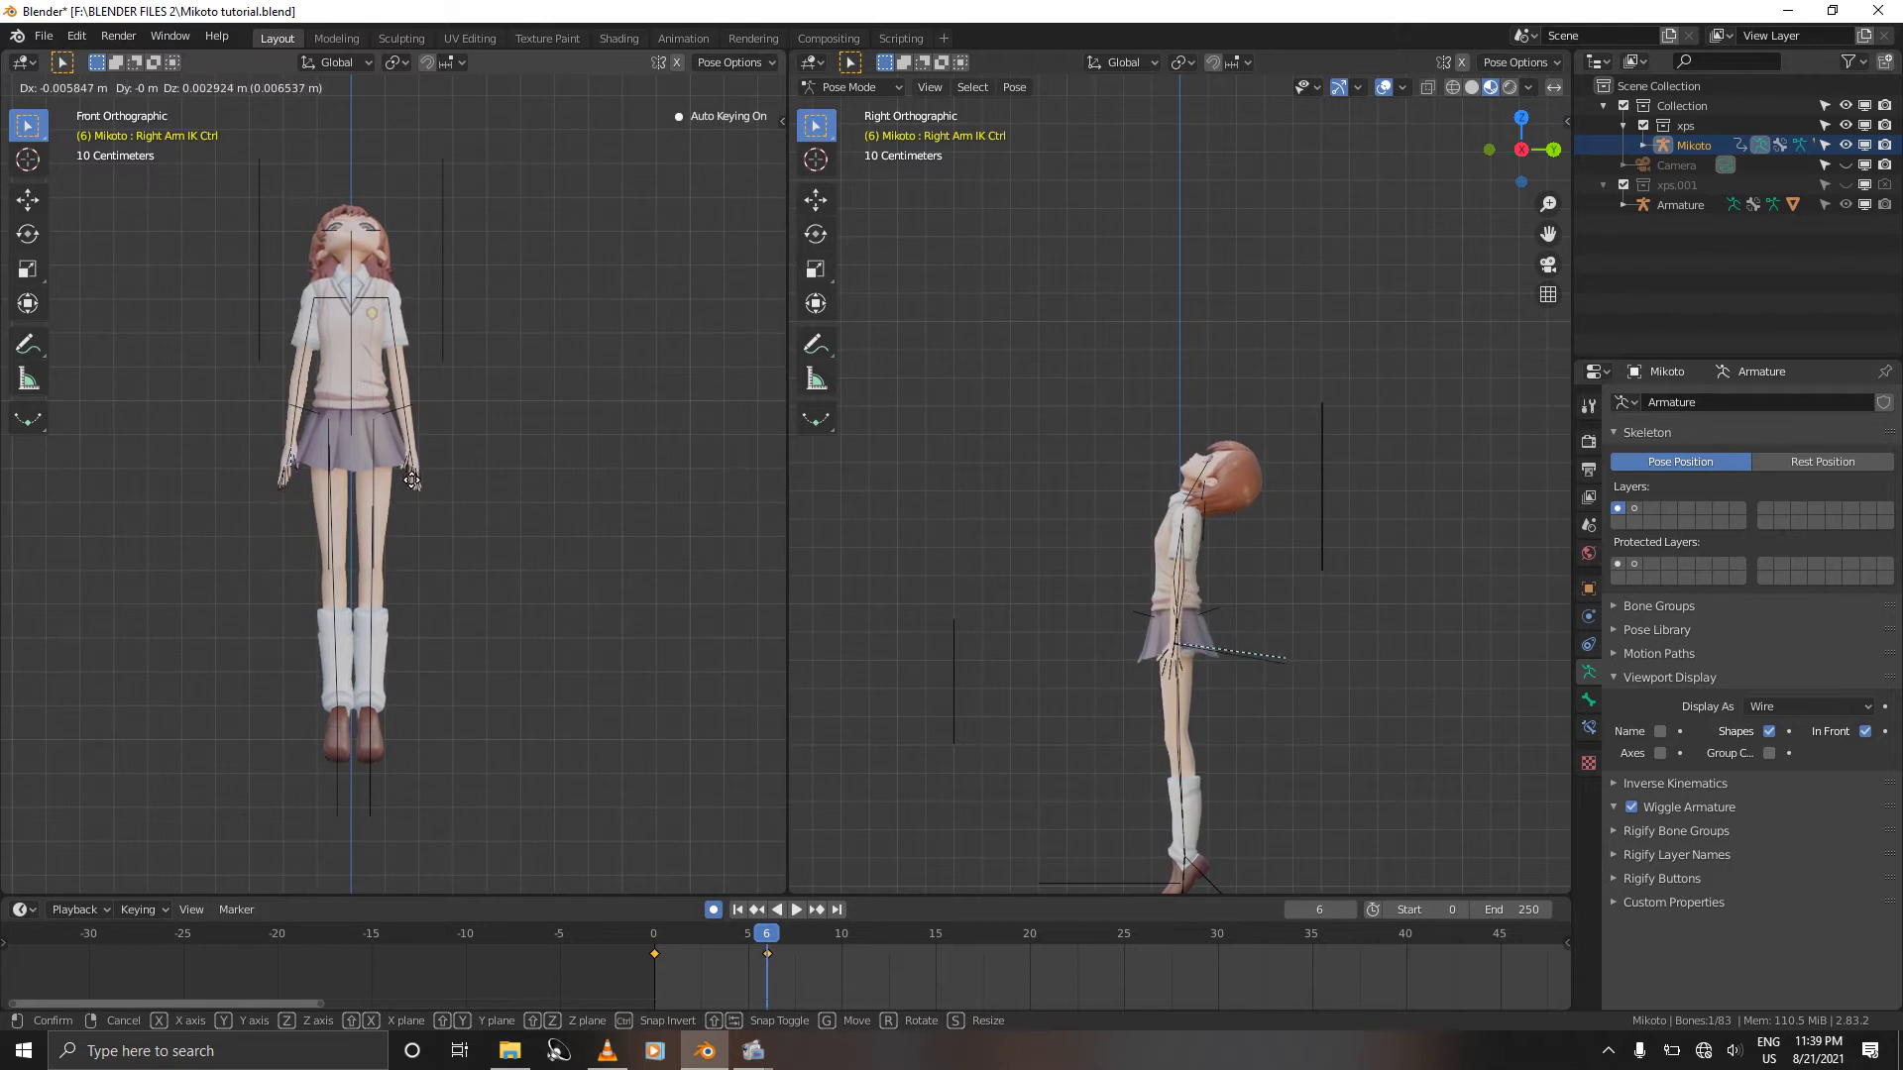
pyautogui.click(412, 482)
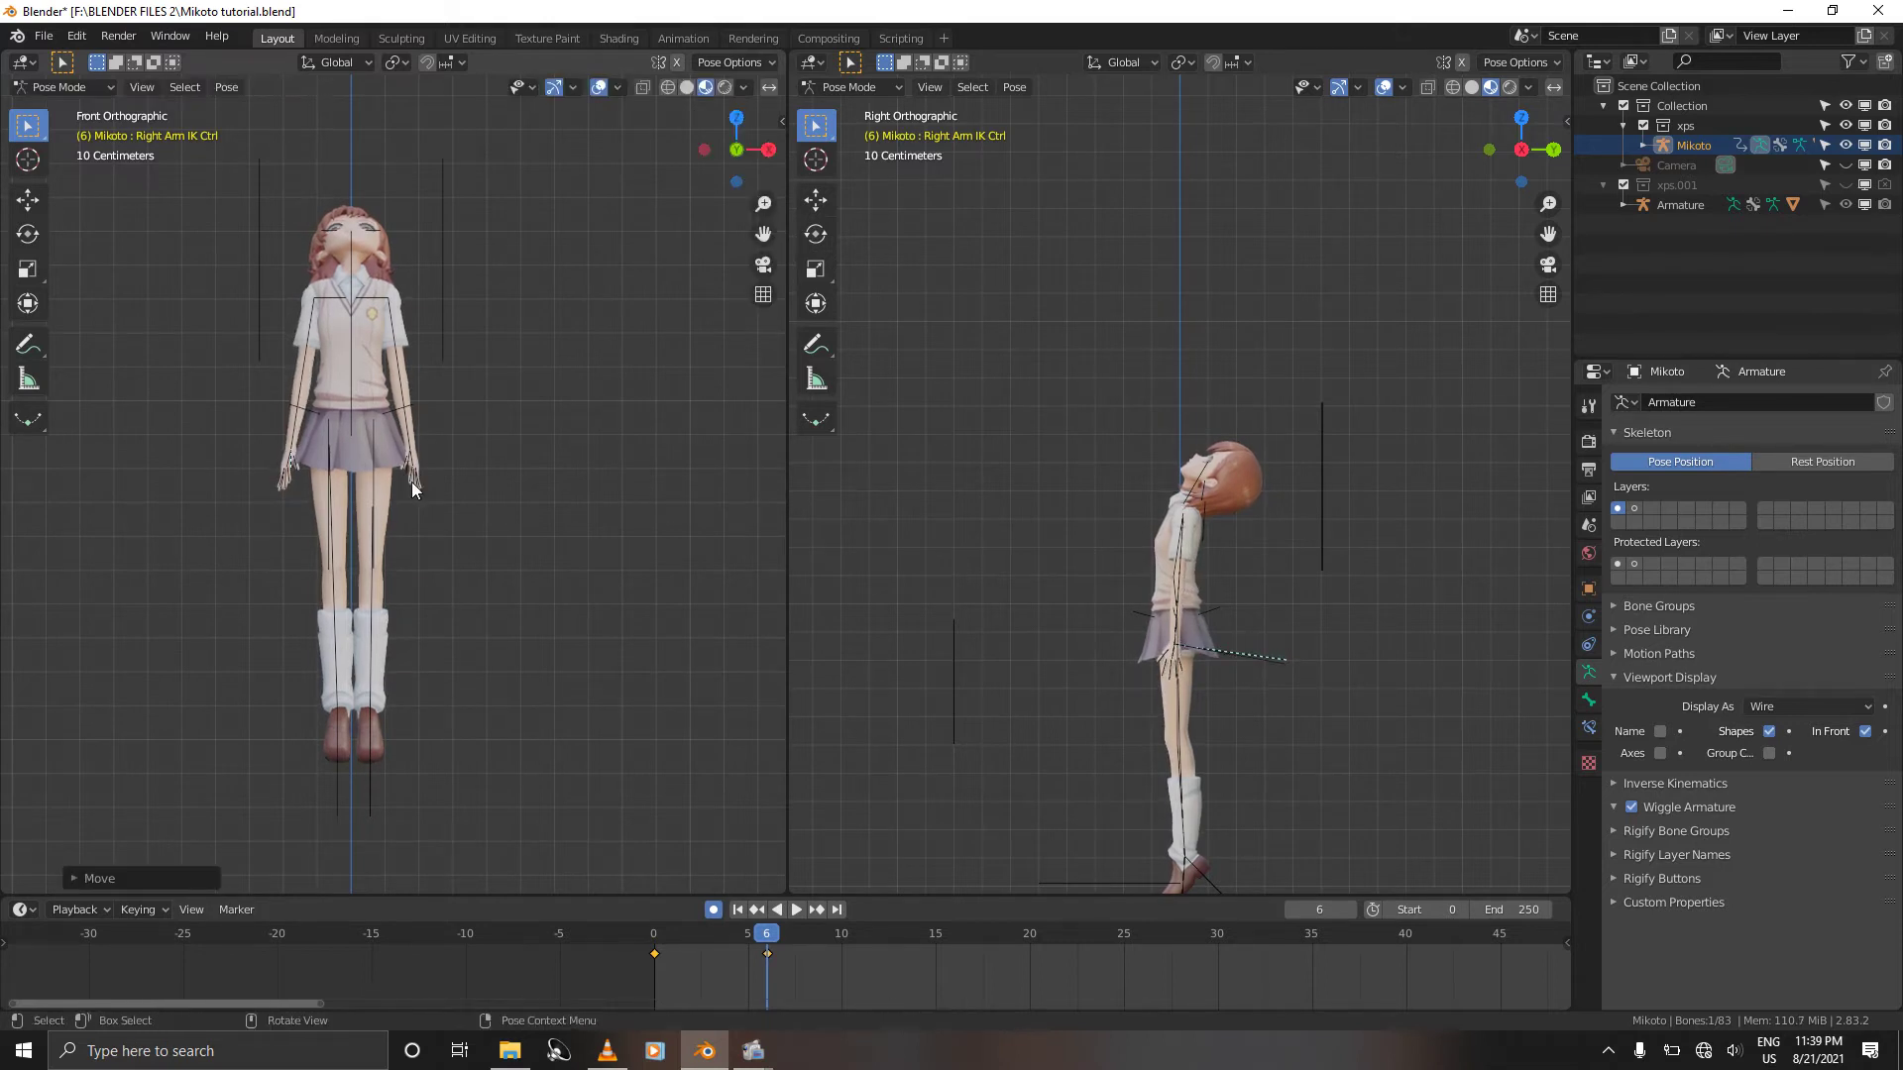
# Step: Keyframe the location, rotation and scale of all the bones at frame 6
pyautogui.press('a')
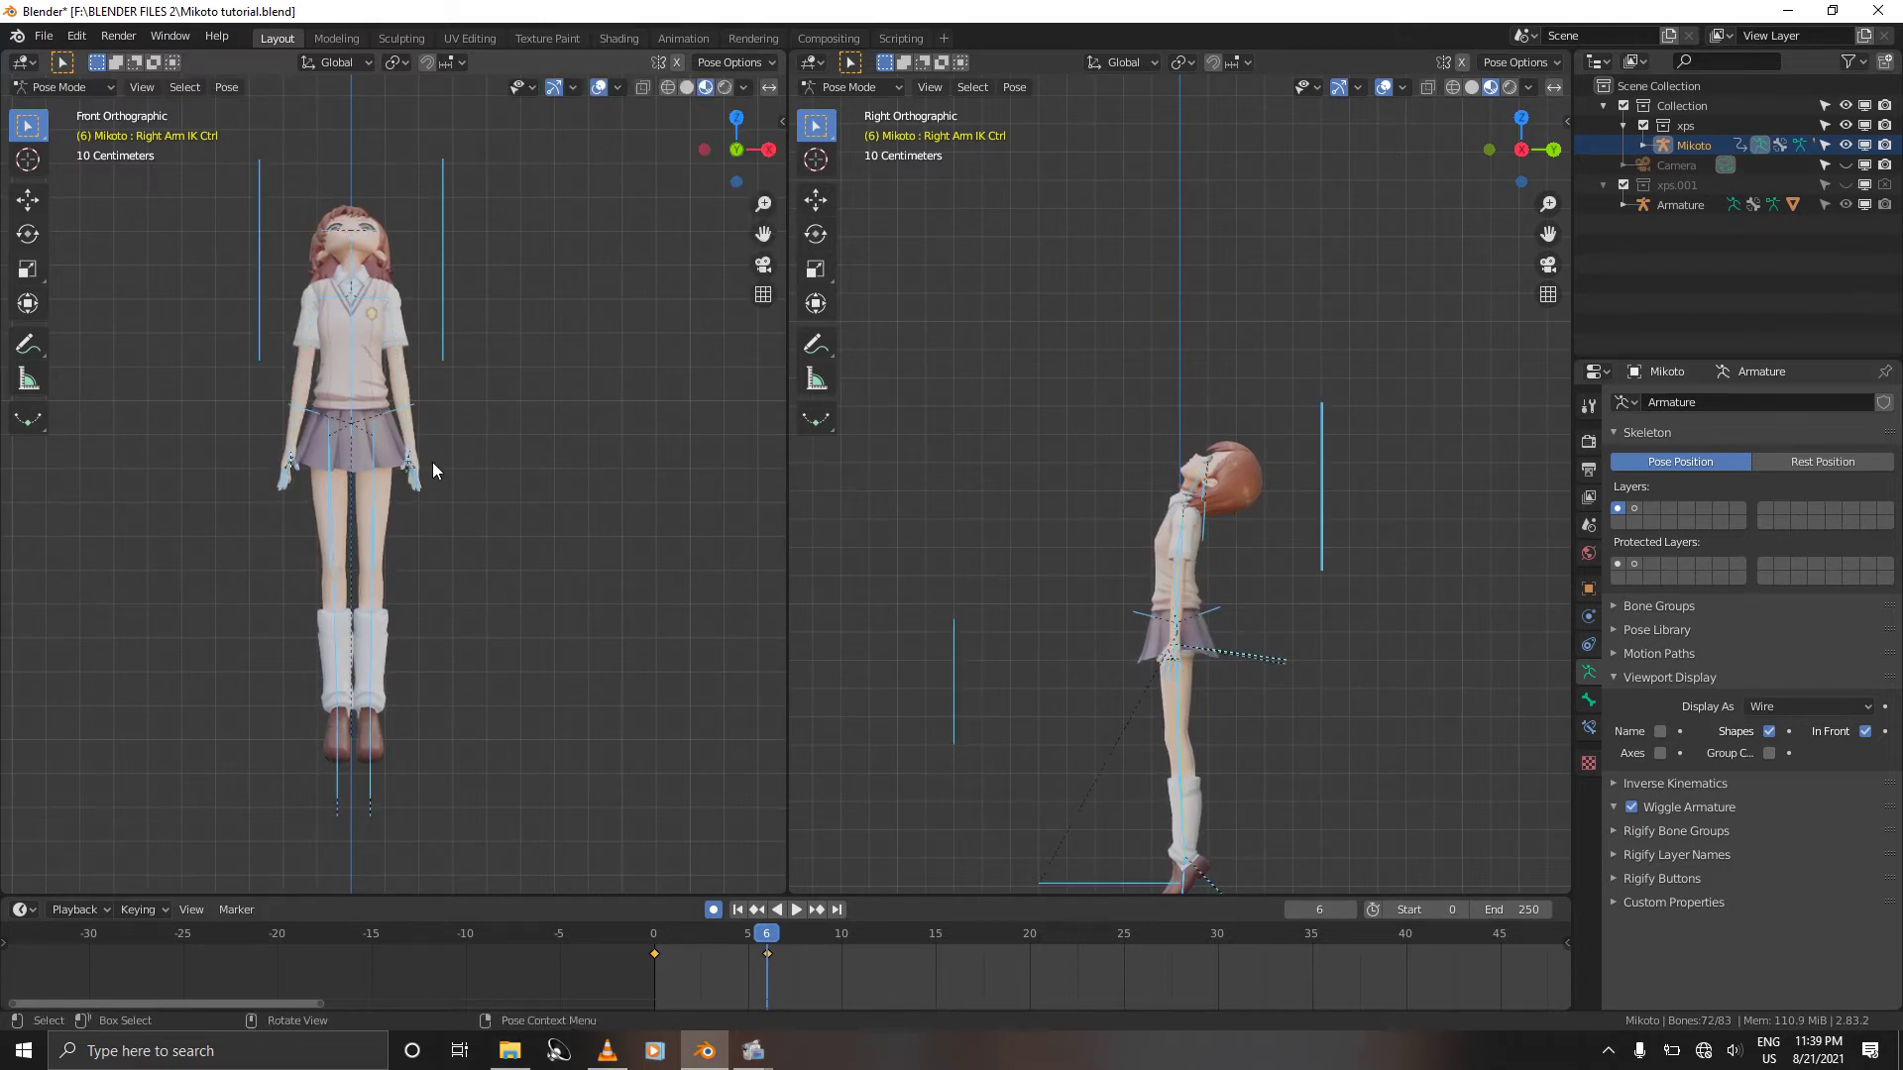
pyautogui.press('i')
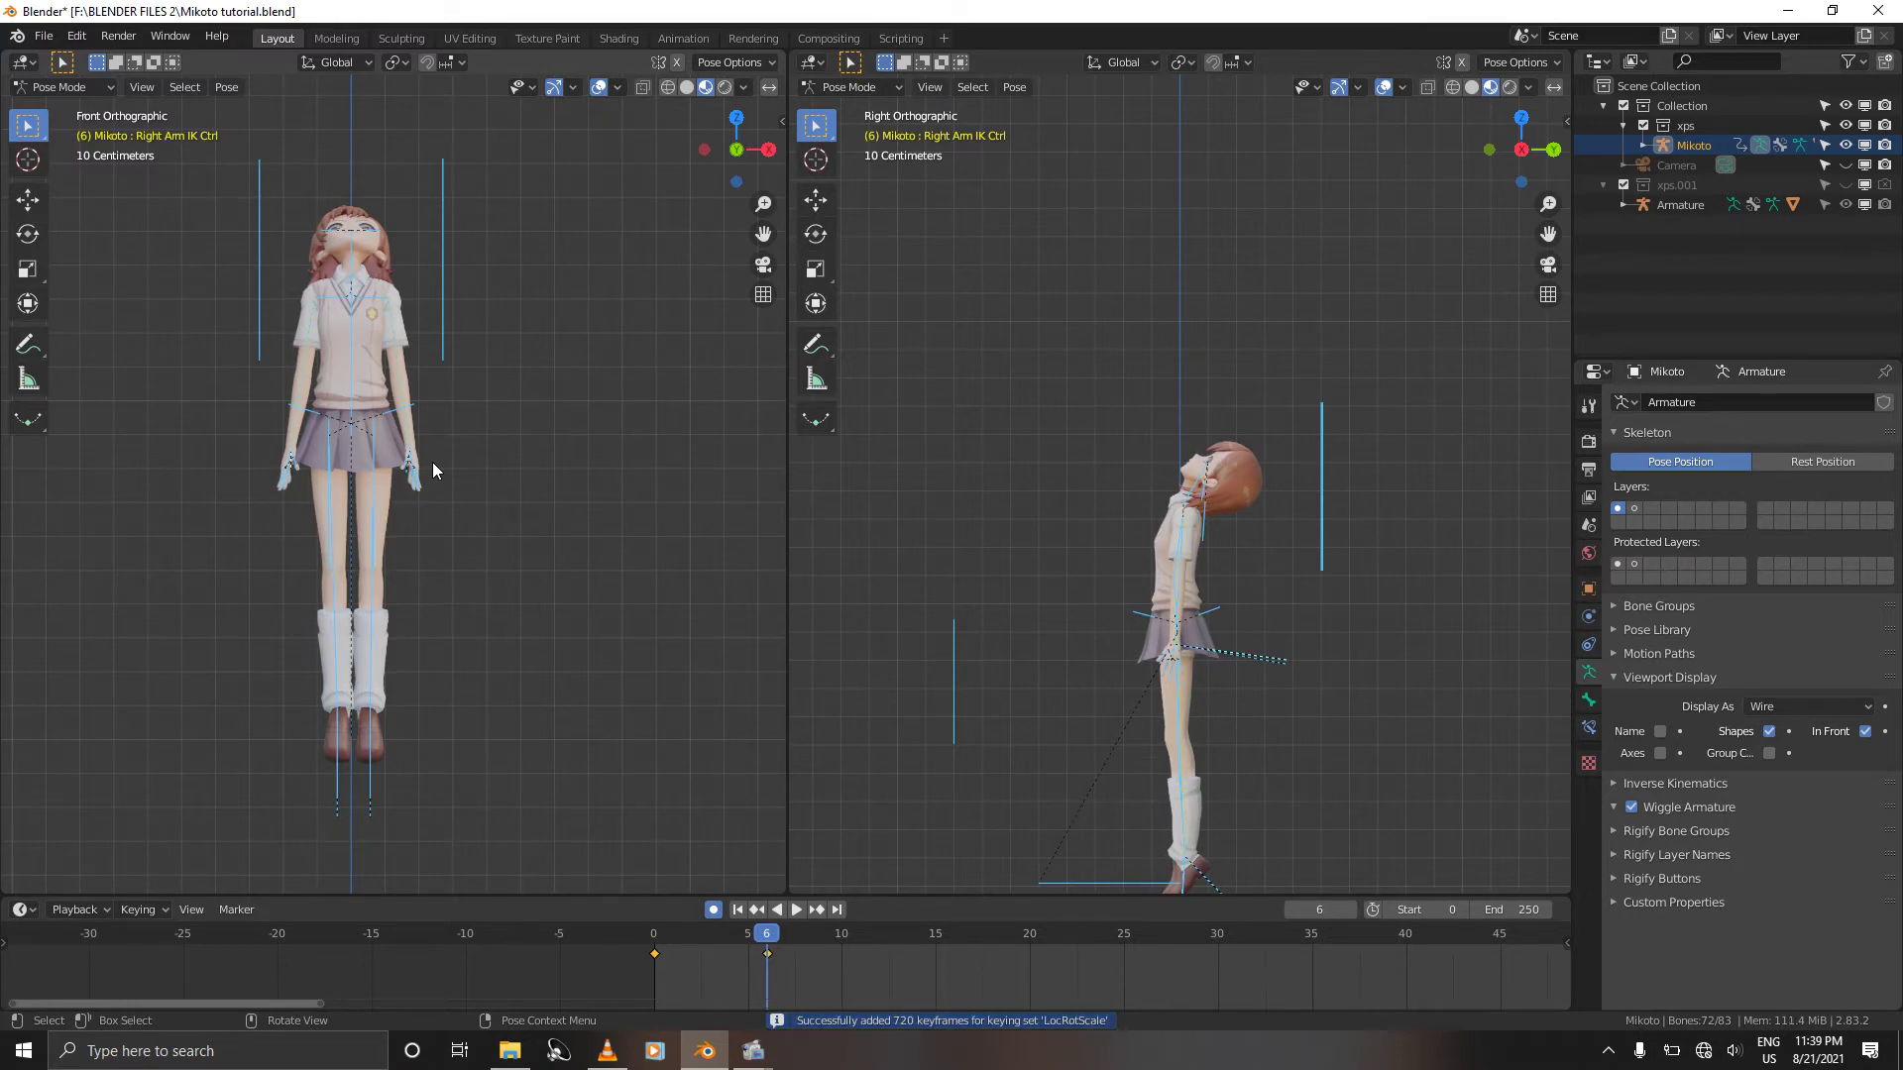
# Step: Step back through the frames to review the rise, set the current frame to 2 and save the file
pyautogui.scroll(-3, 432, 461)
pyautogui.scroll(-2, 432, 462)
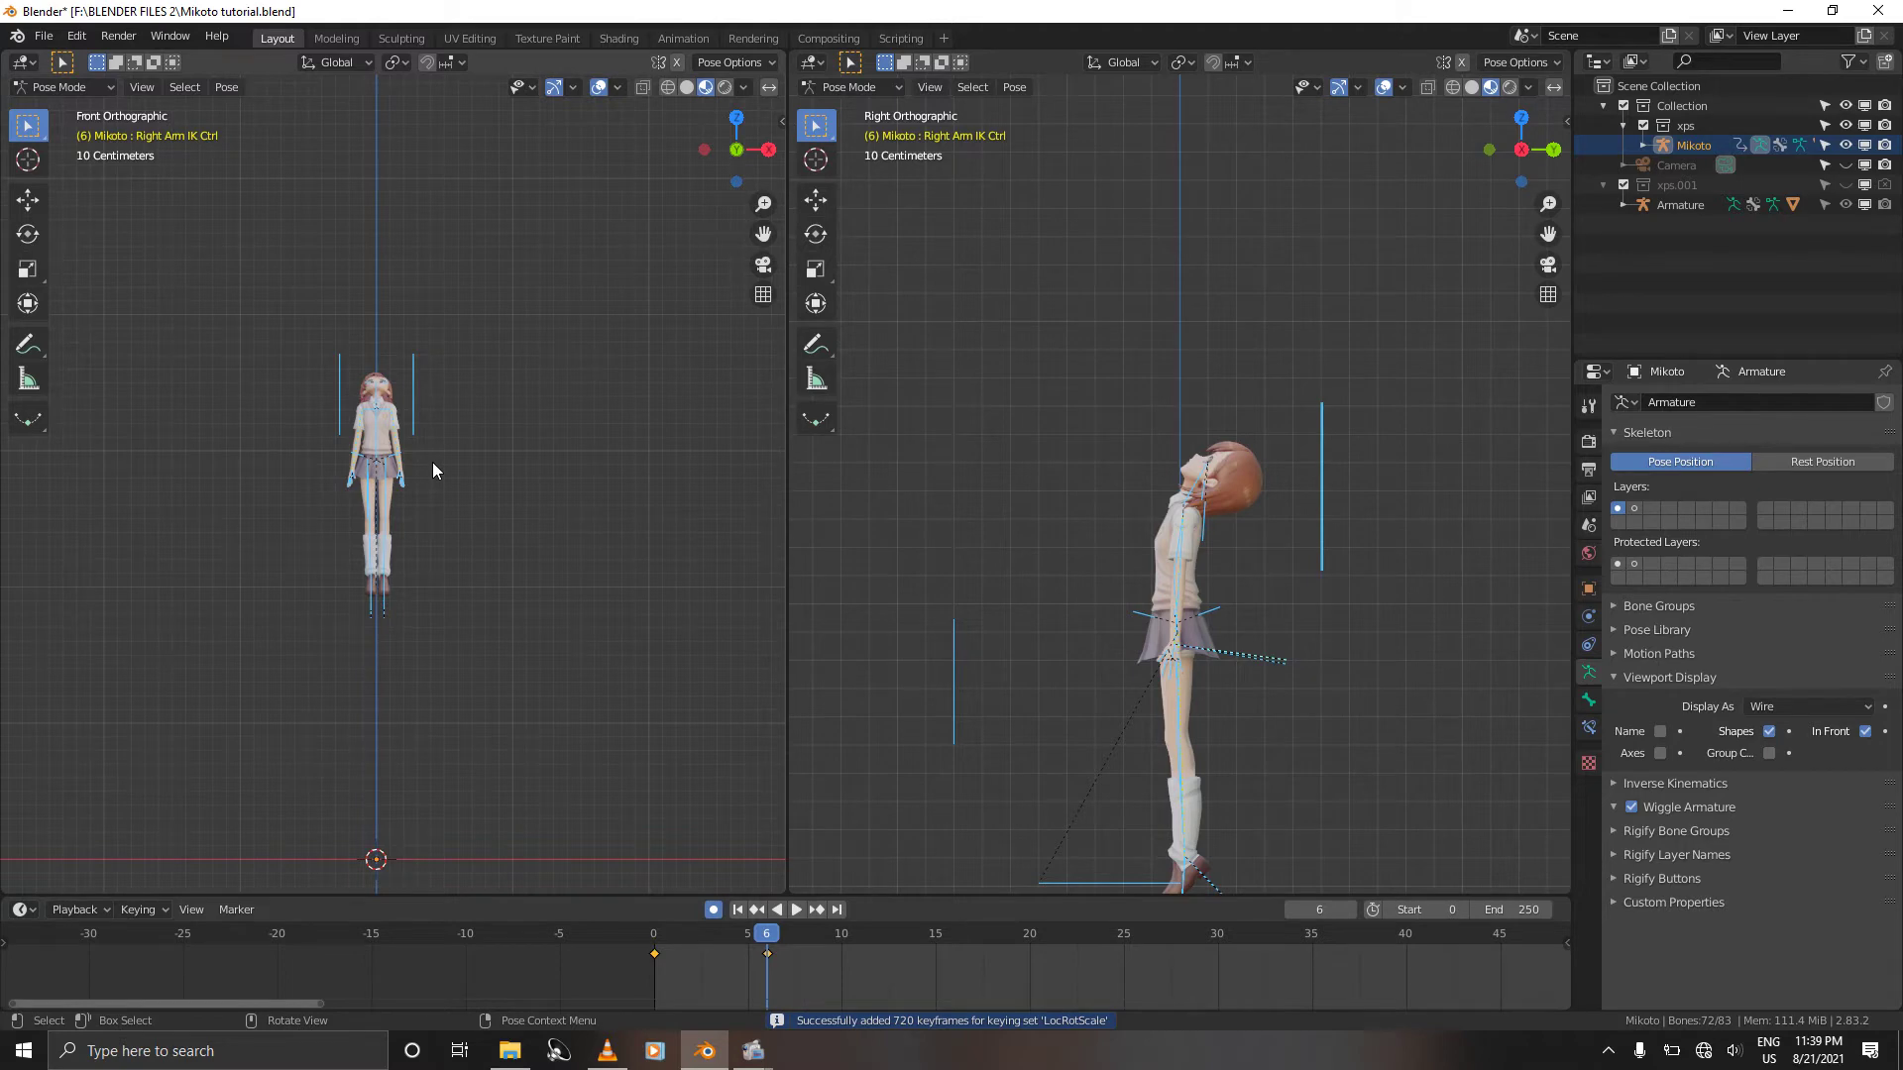
pyautogui.press('Left')
pyautogui.press('Left')
pyautogui.press('Left')
pyautogui.press('Left')
pyautogui.press('Left')
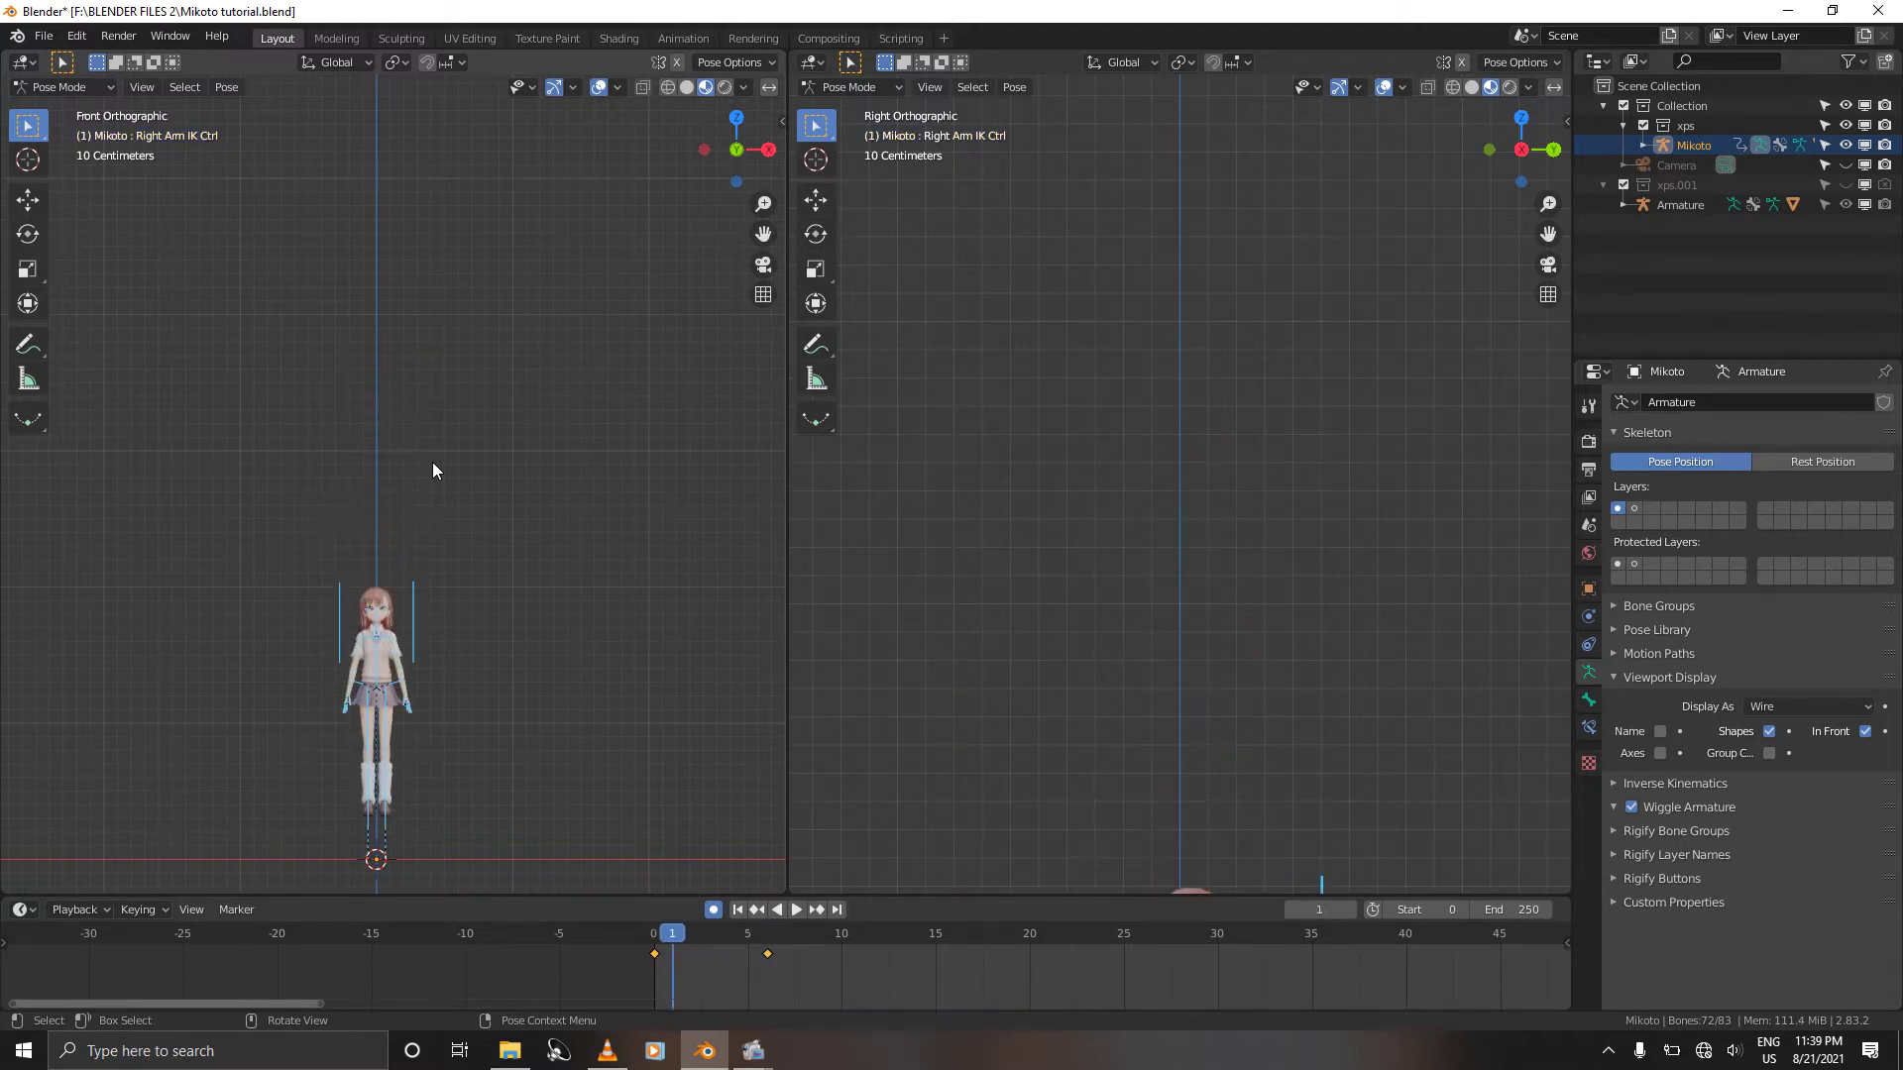
pyautogui.press('Left')
pyautogui.press('Right')
pyautogui.press('Right')
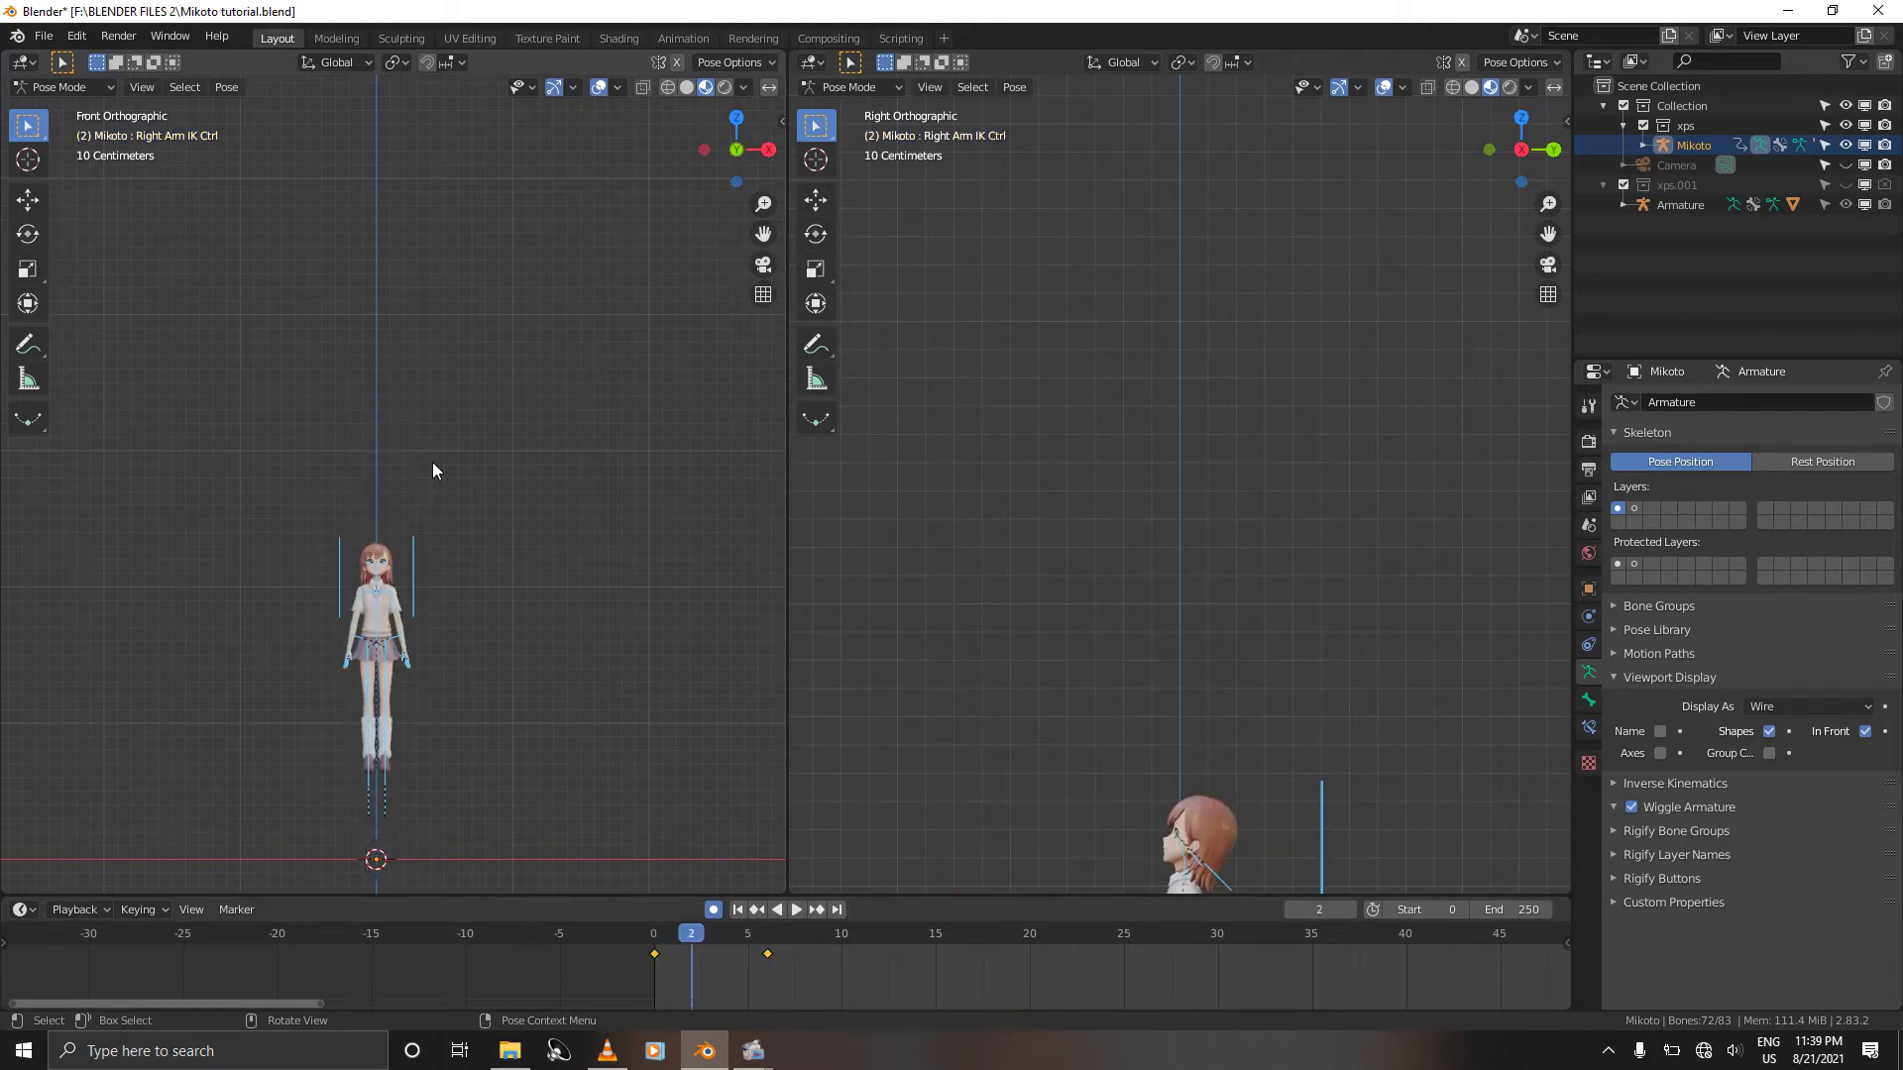
pyautogui.hotkey('ctrl', 's')
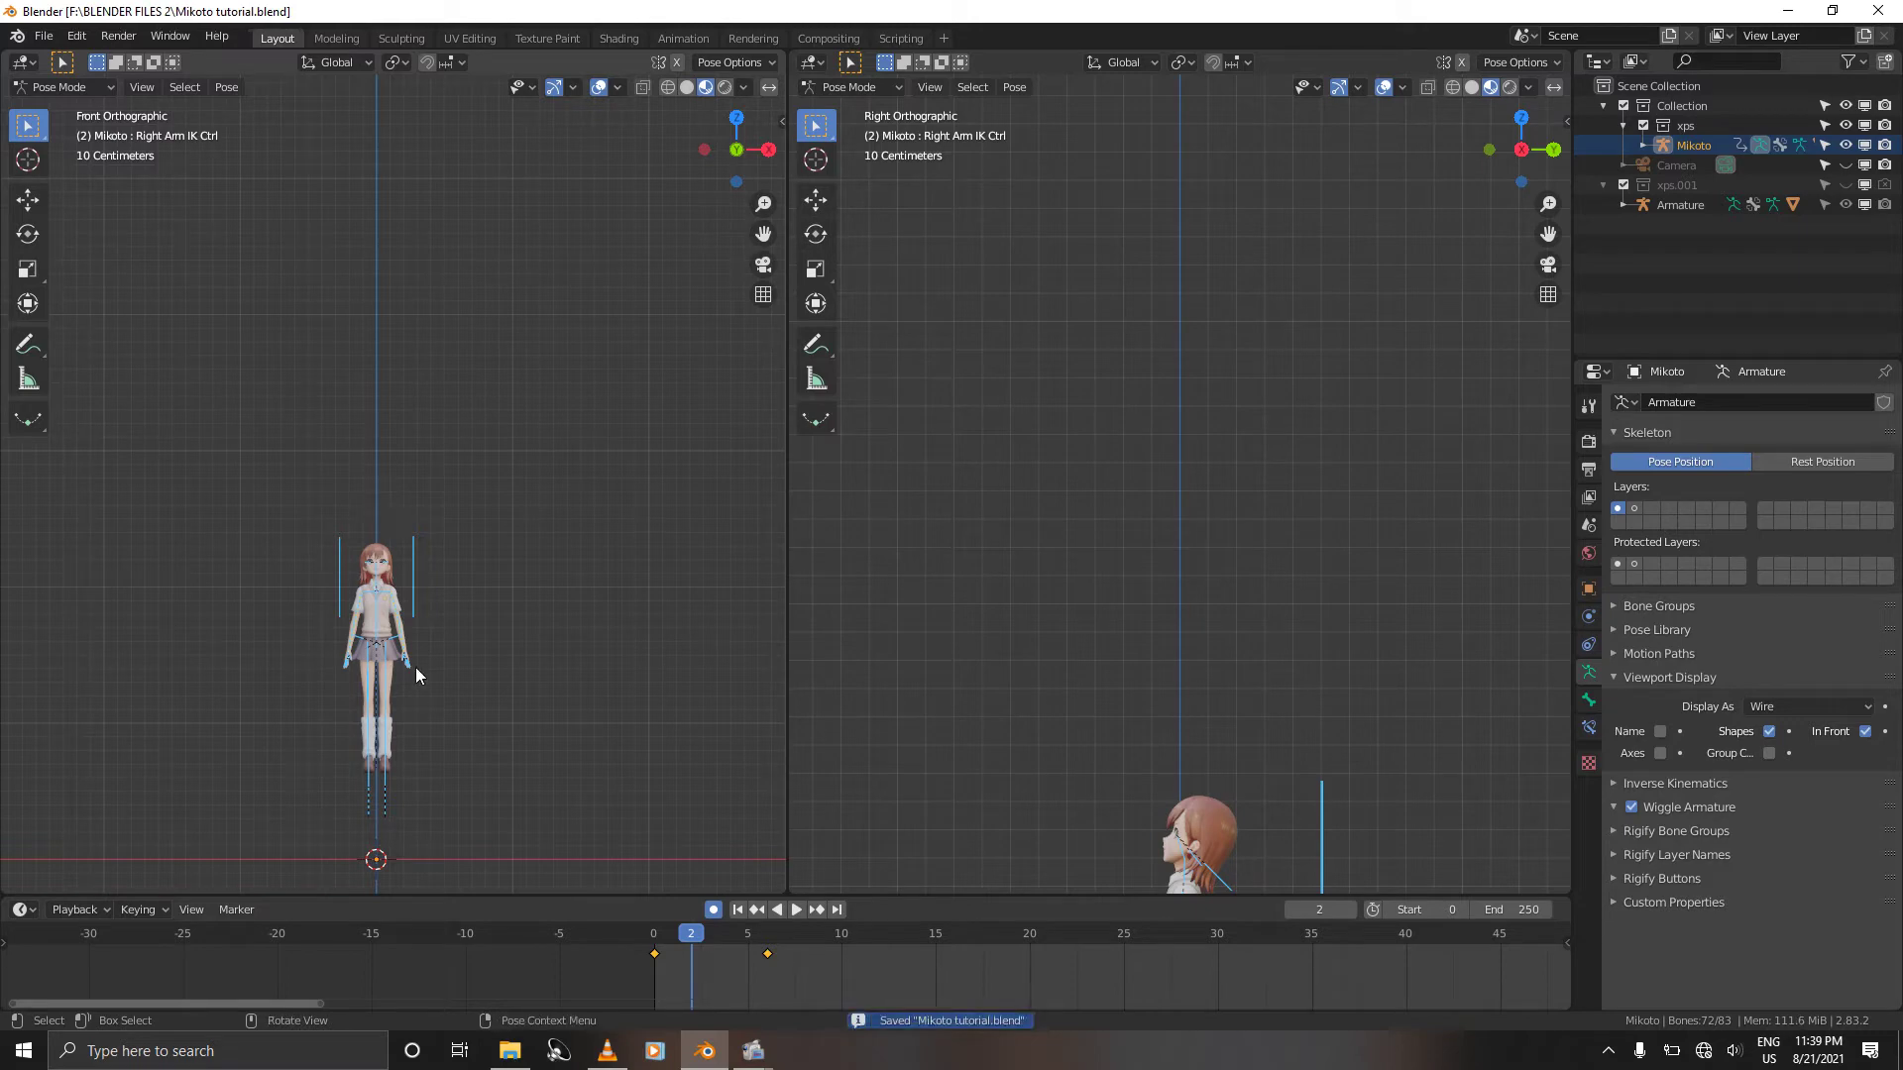
# Step: Duplicate the rest pose keyframes from frame 0 to frame 2
pyautogui.click(654, 953)
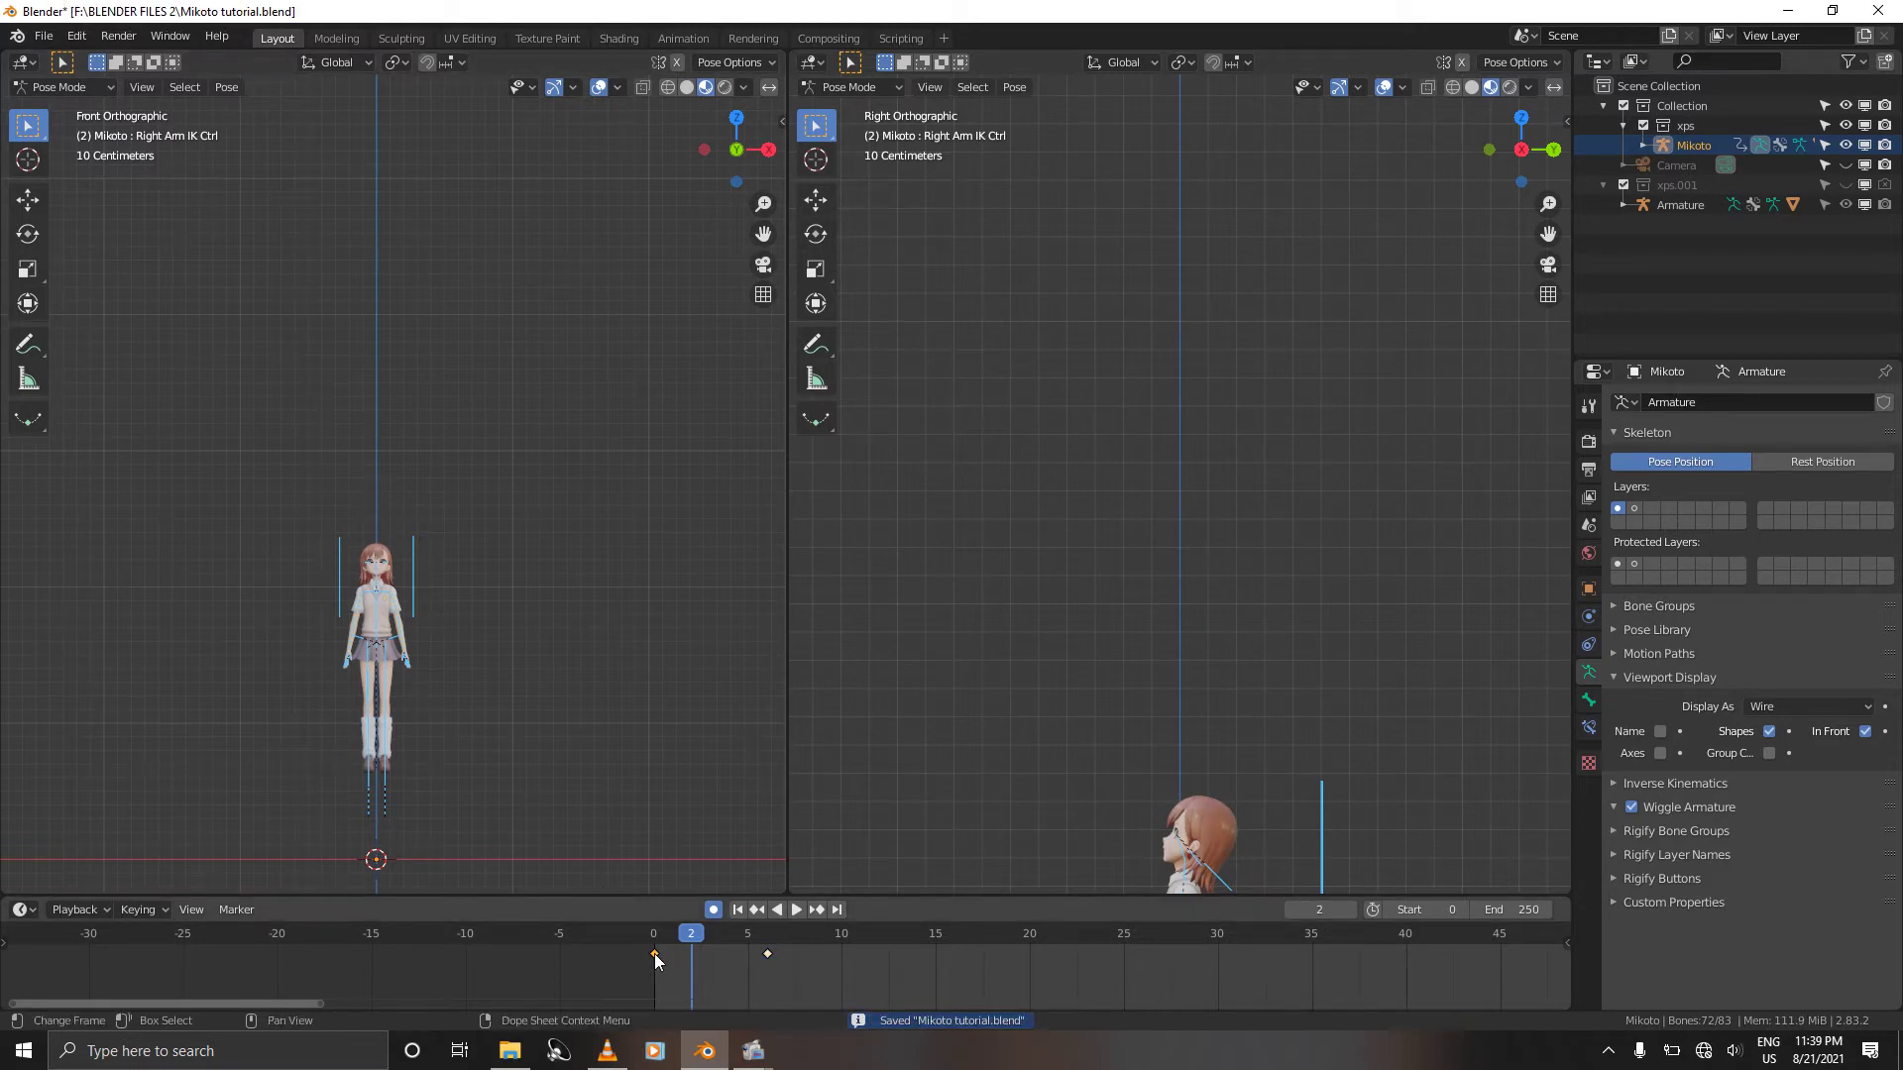
pyautogui.press('g')
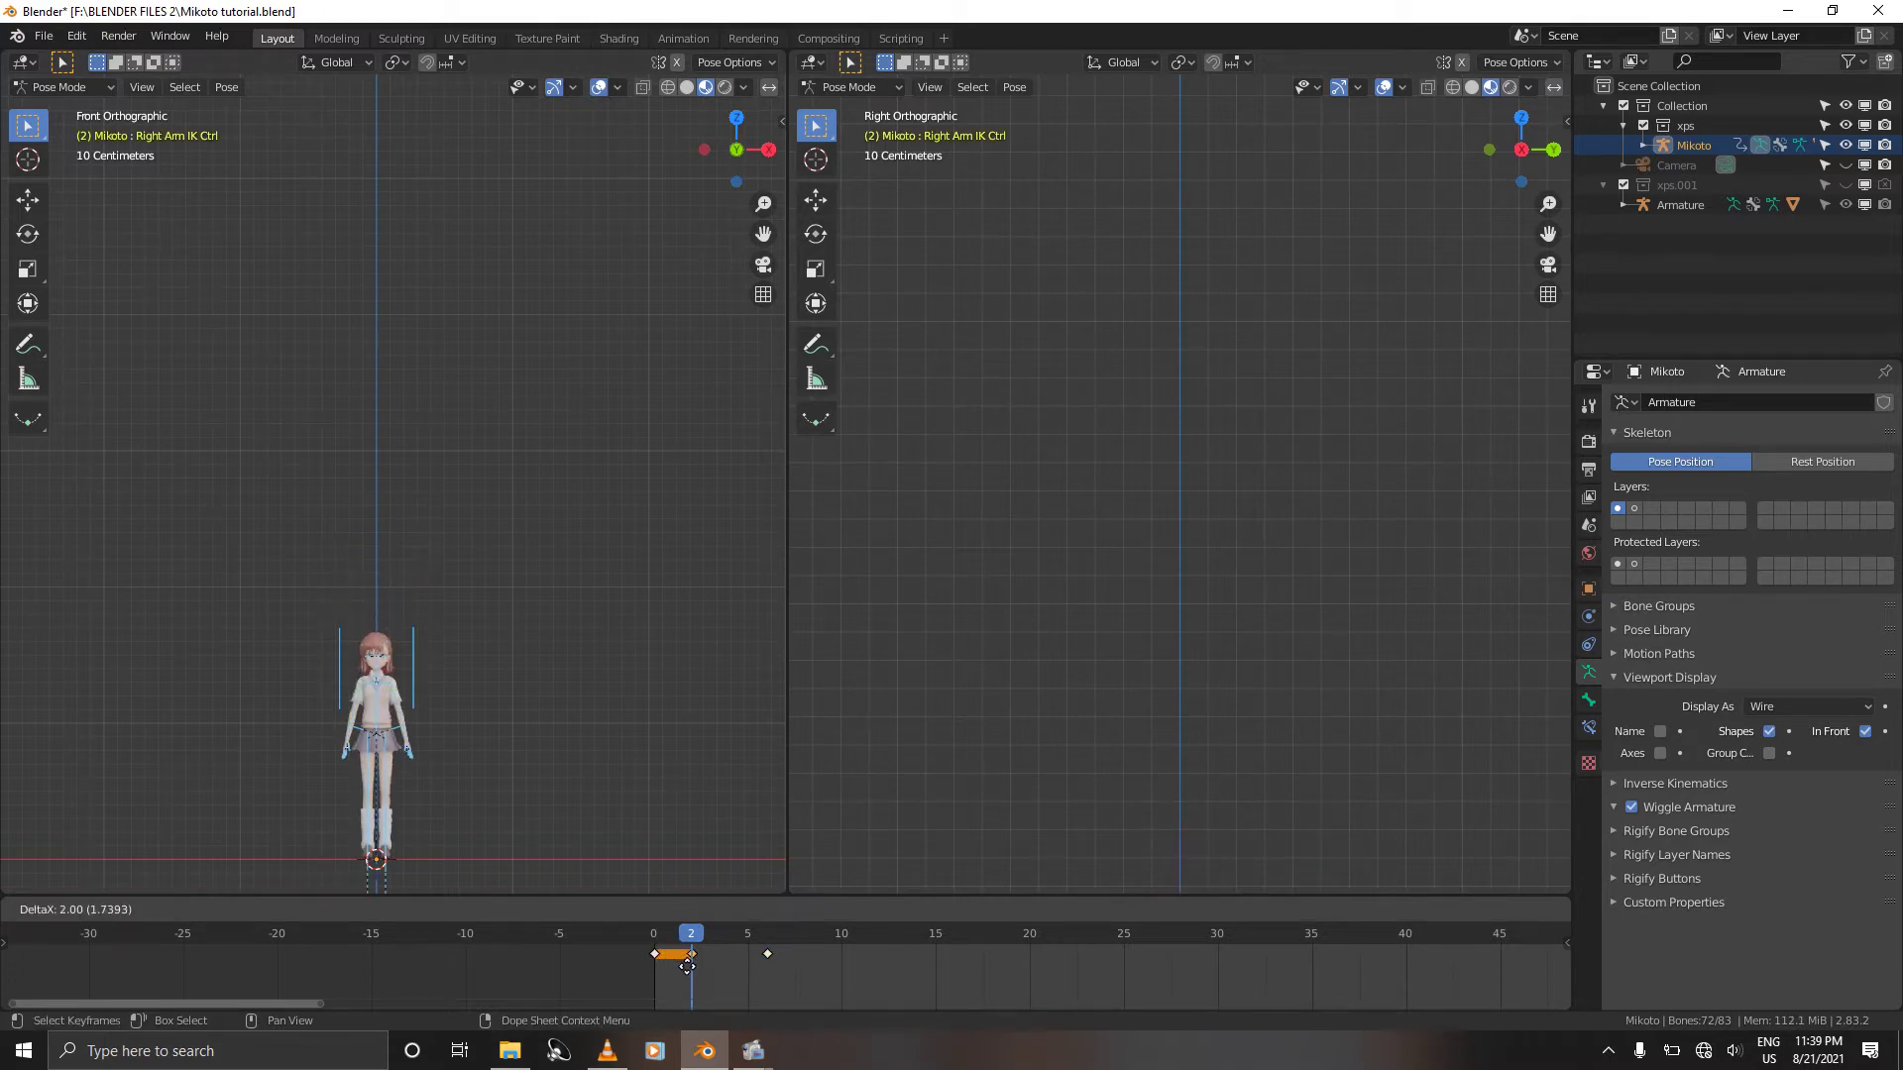
pyautogui.click(687, 966)
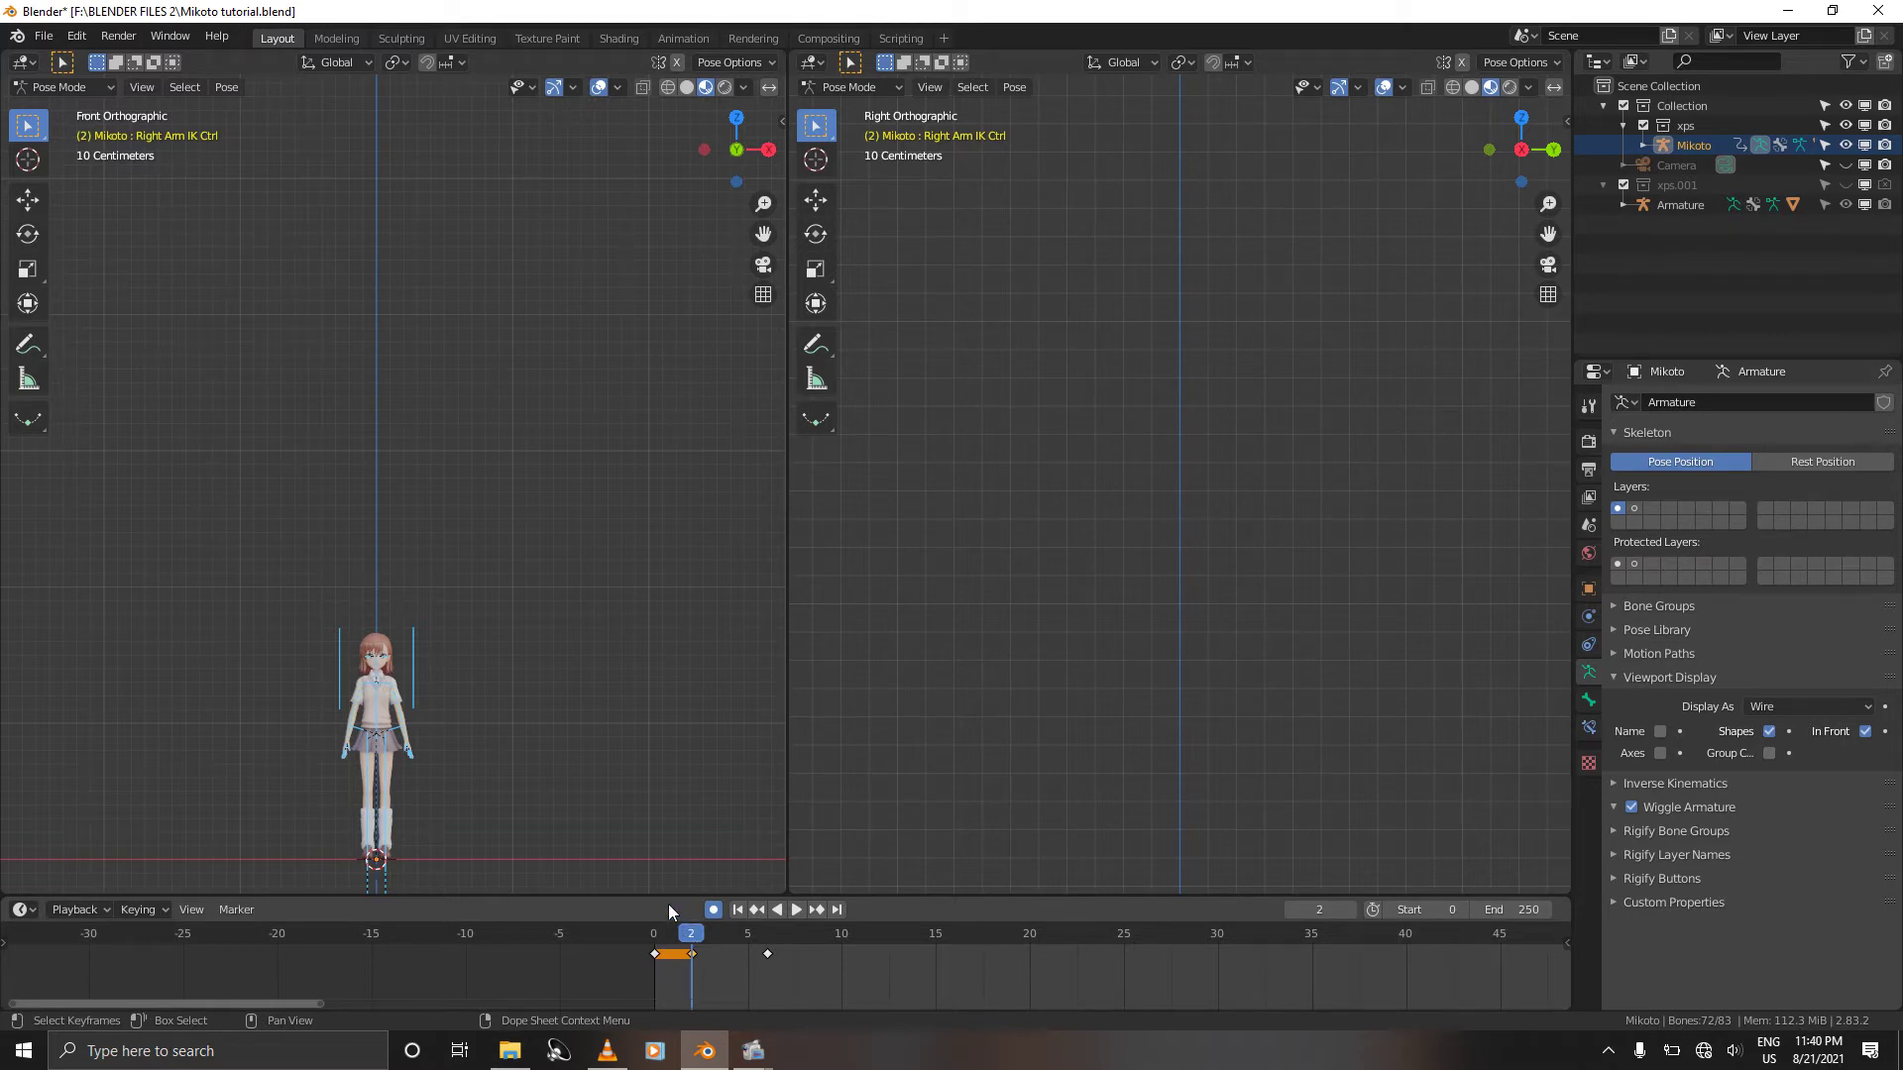
# Step: At frame 2, lower both elbow controls, both arm IK controls and the root ground bone about 0.17 m along global Z into a crouch
pyautogui.press('ctrl+KP_2')
pyautogui.press('ctrl+KP_2')
pyautogui.press('ctrl+KP_2')
pyautogui.press('ctrl+KP_2')
pyautogui.press('ctrl+KP_2')
pyautogui.press('ctrl+KP_2')
pyautogui.press('ctrl+KP_2')
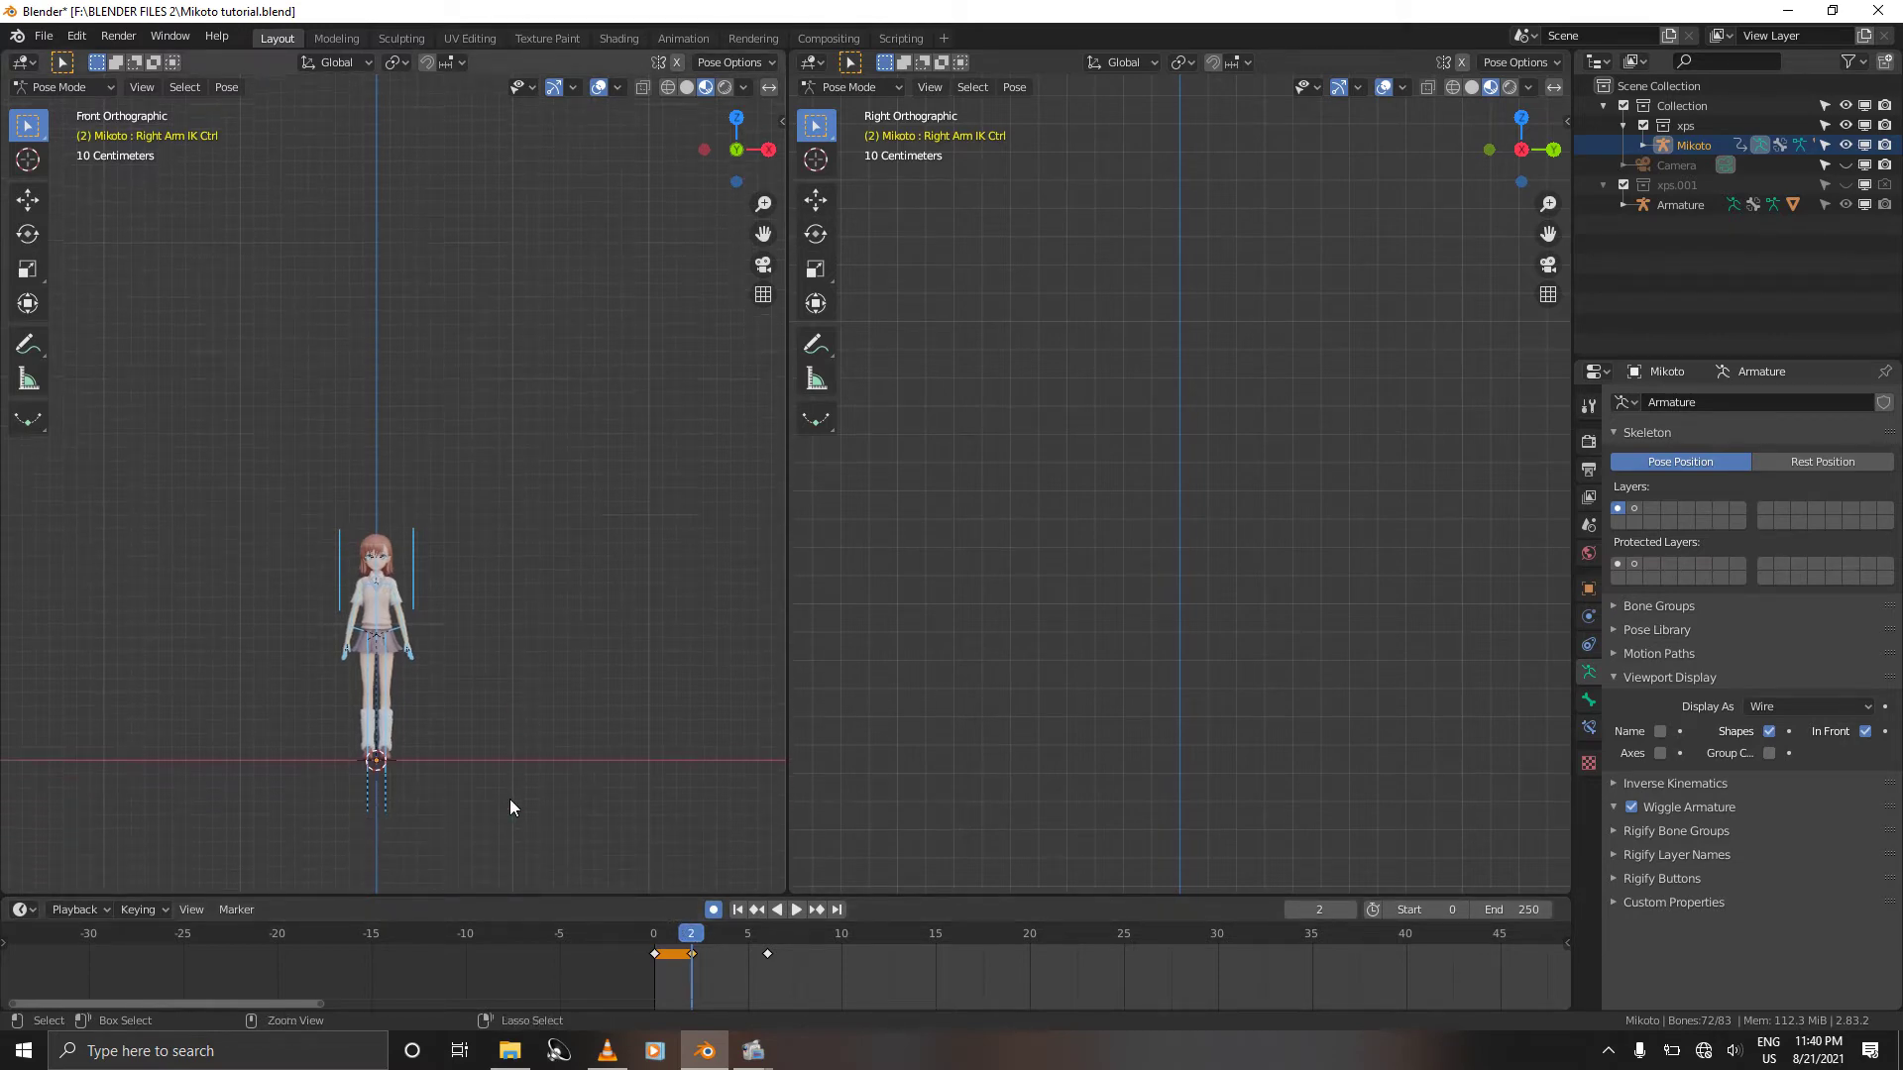
pyautogui.scroll(3, 510, 800)
pyautogui.scroll(1, 510, 807)
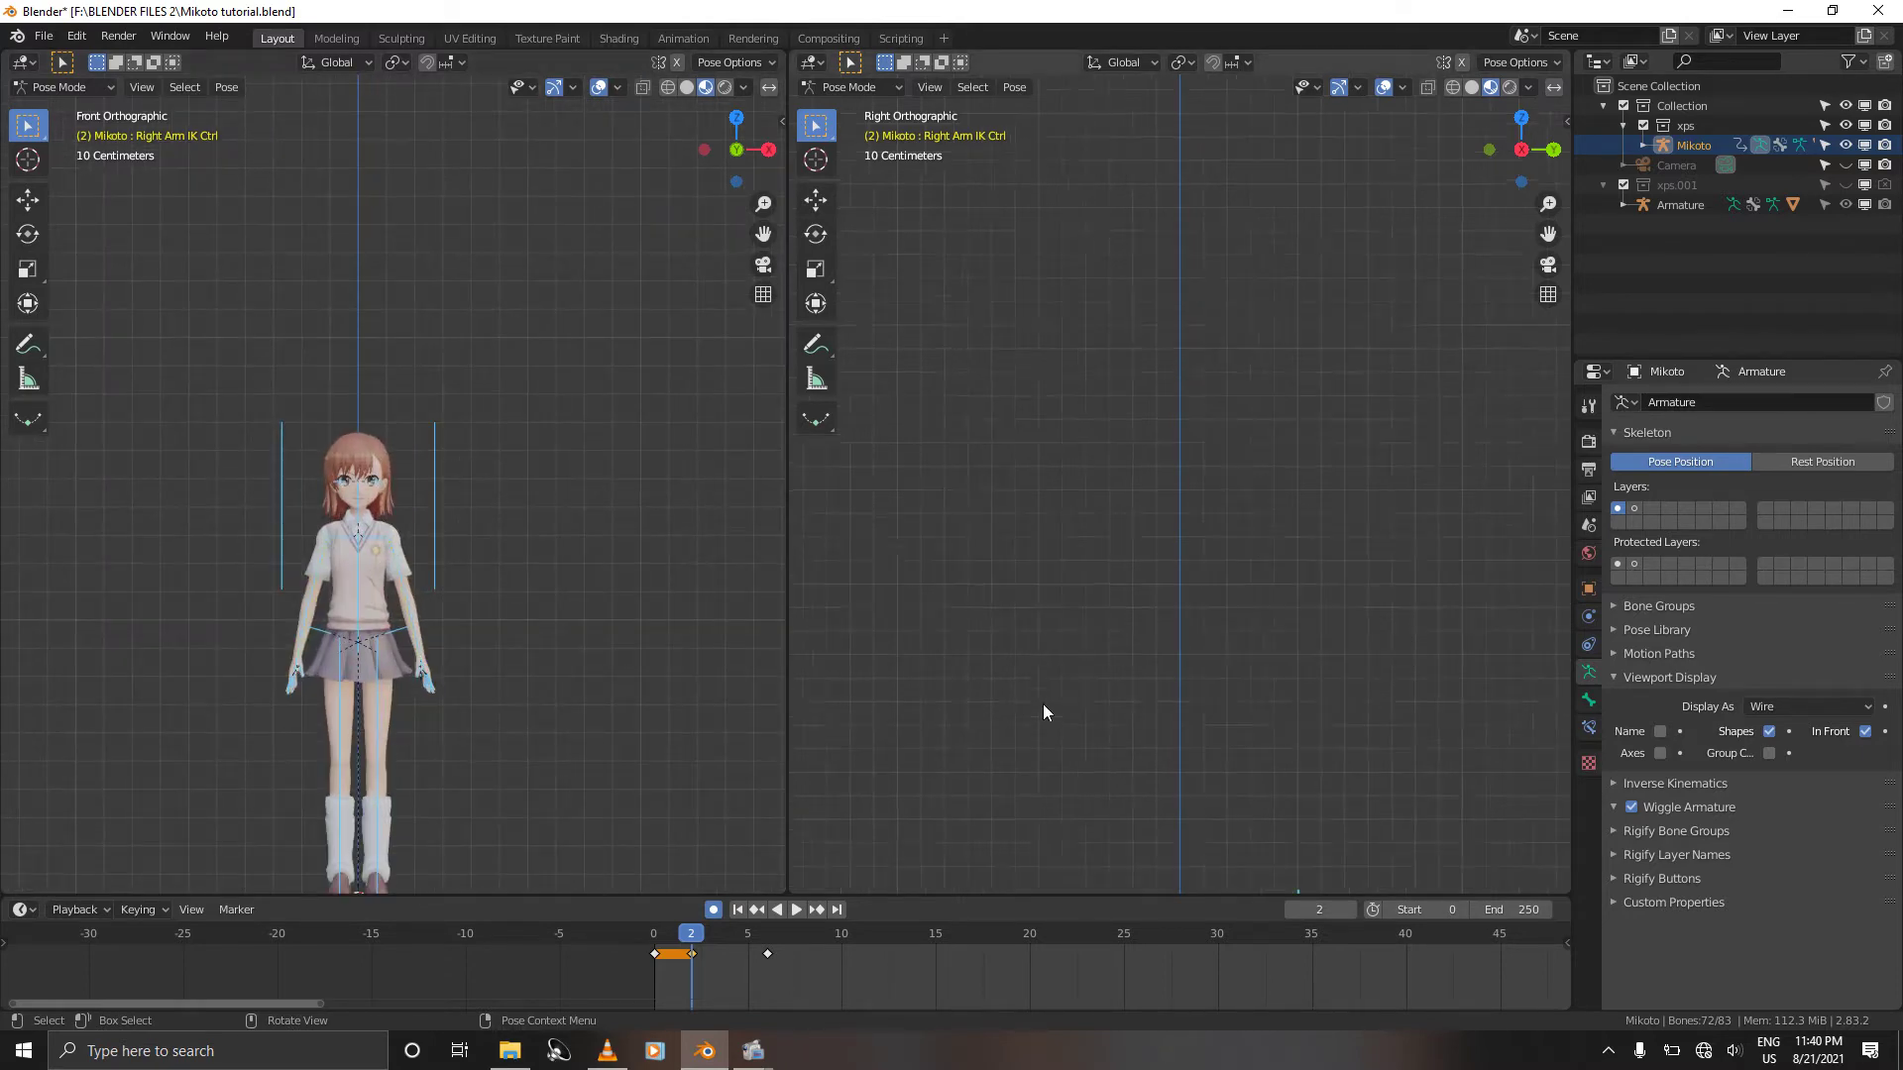
pyautogui.press('ctrl+KP_2')
pyautogui.press('ctrl+KP_2')
pyautogui.press('ctrl+KP_2')
pyautogui.press('ctrl+KP_2')
pyautogui.press('ctrl+KP_2')
pyautogui.press('ctrl+KP_2')
pyautogui.press('ctrl+KP_2')
pyautogui.press('ctrl+KP_2')
pyautogui.press('ctrl+KP_2')
pyautogui.press('ctrl+KP_2')
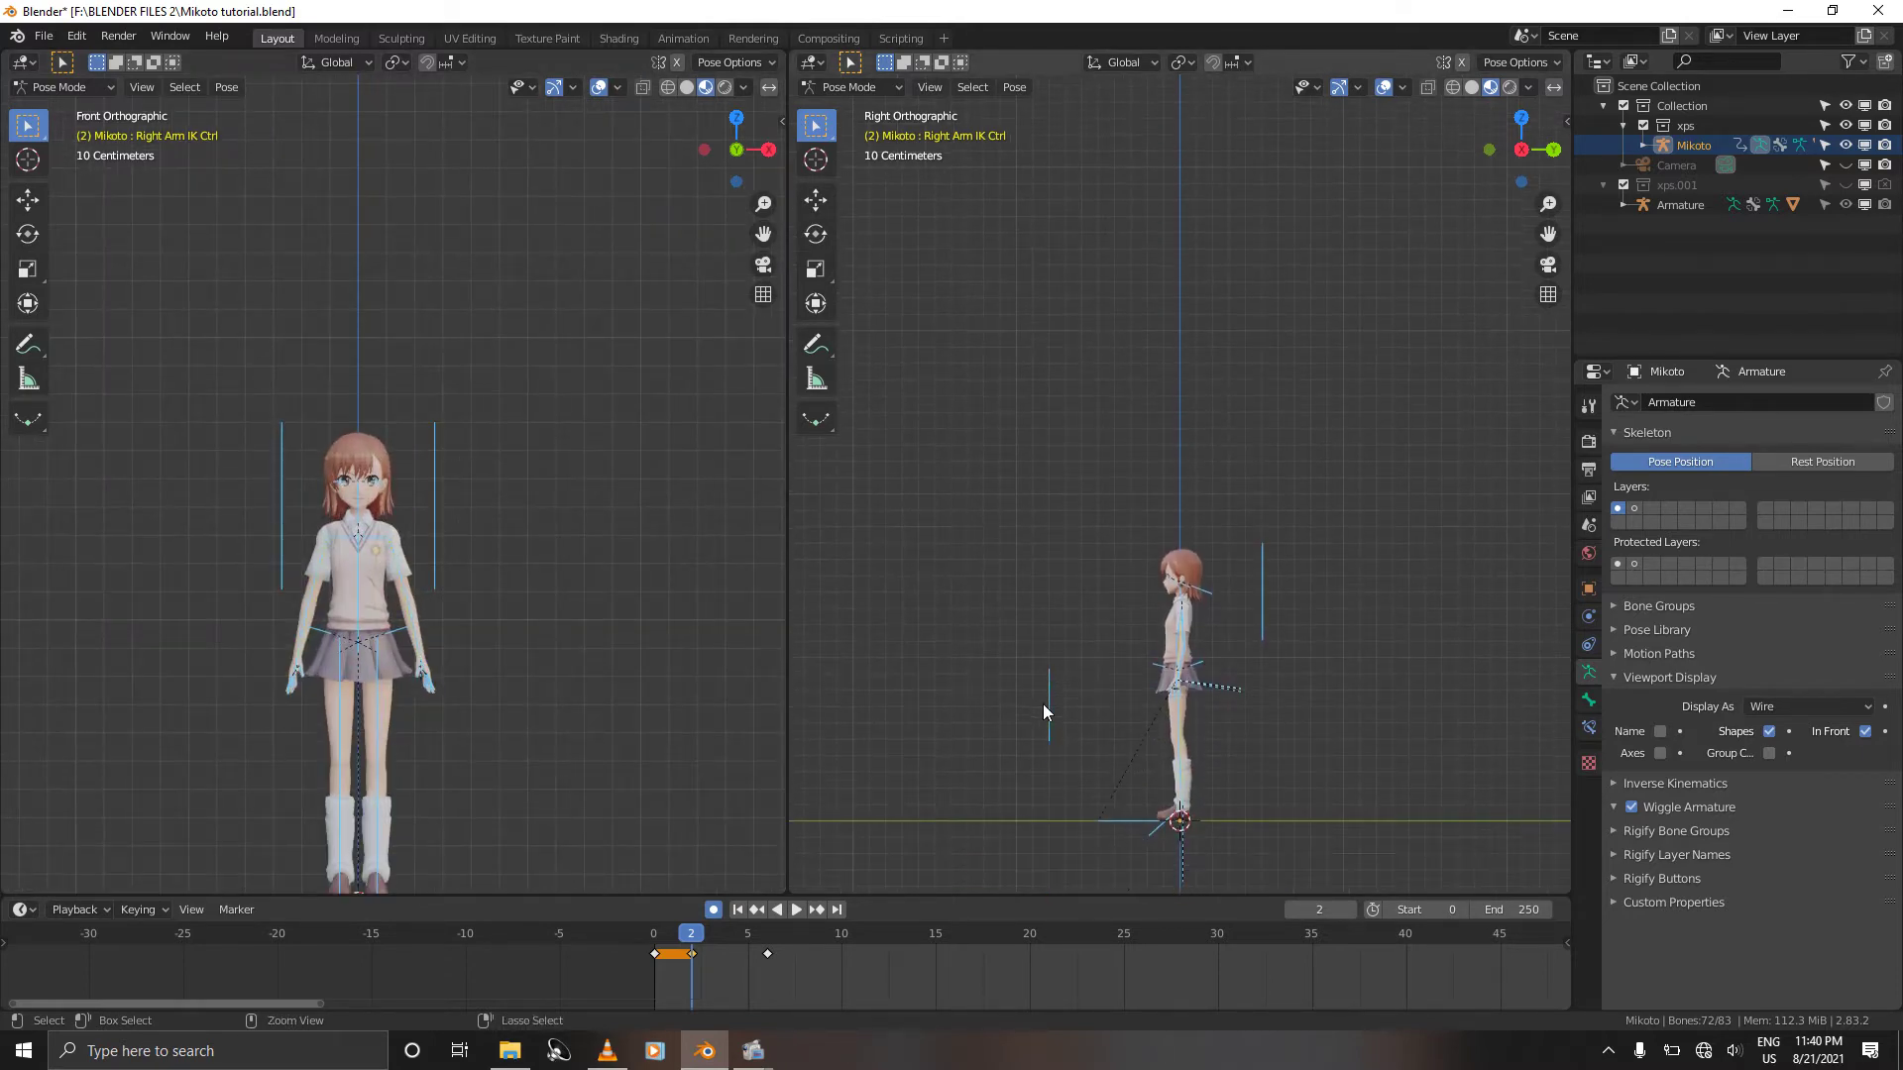
pyautogui.press('ctrl+KP_2')
pyautogui.press('ctrl+KP_2')
pyautogui.press('ctrl+KP_2')
pyautogui.press('ctrl+KP_2')
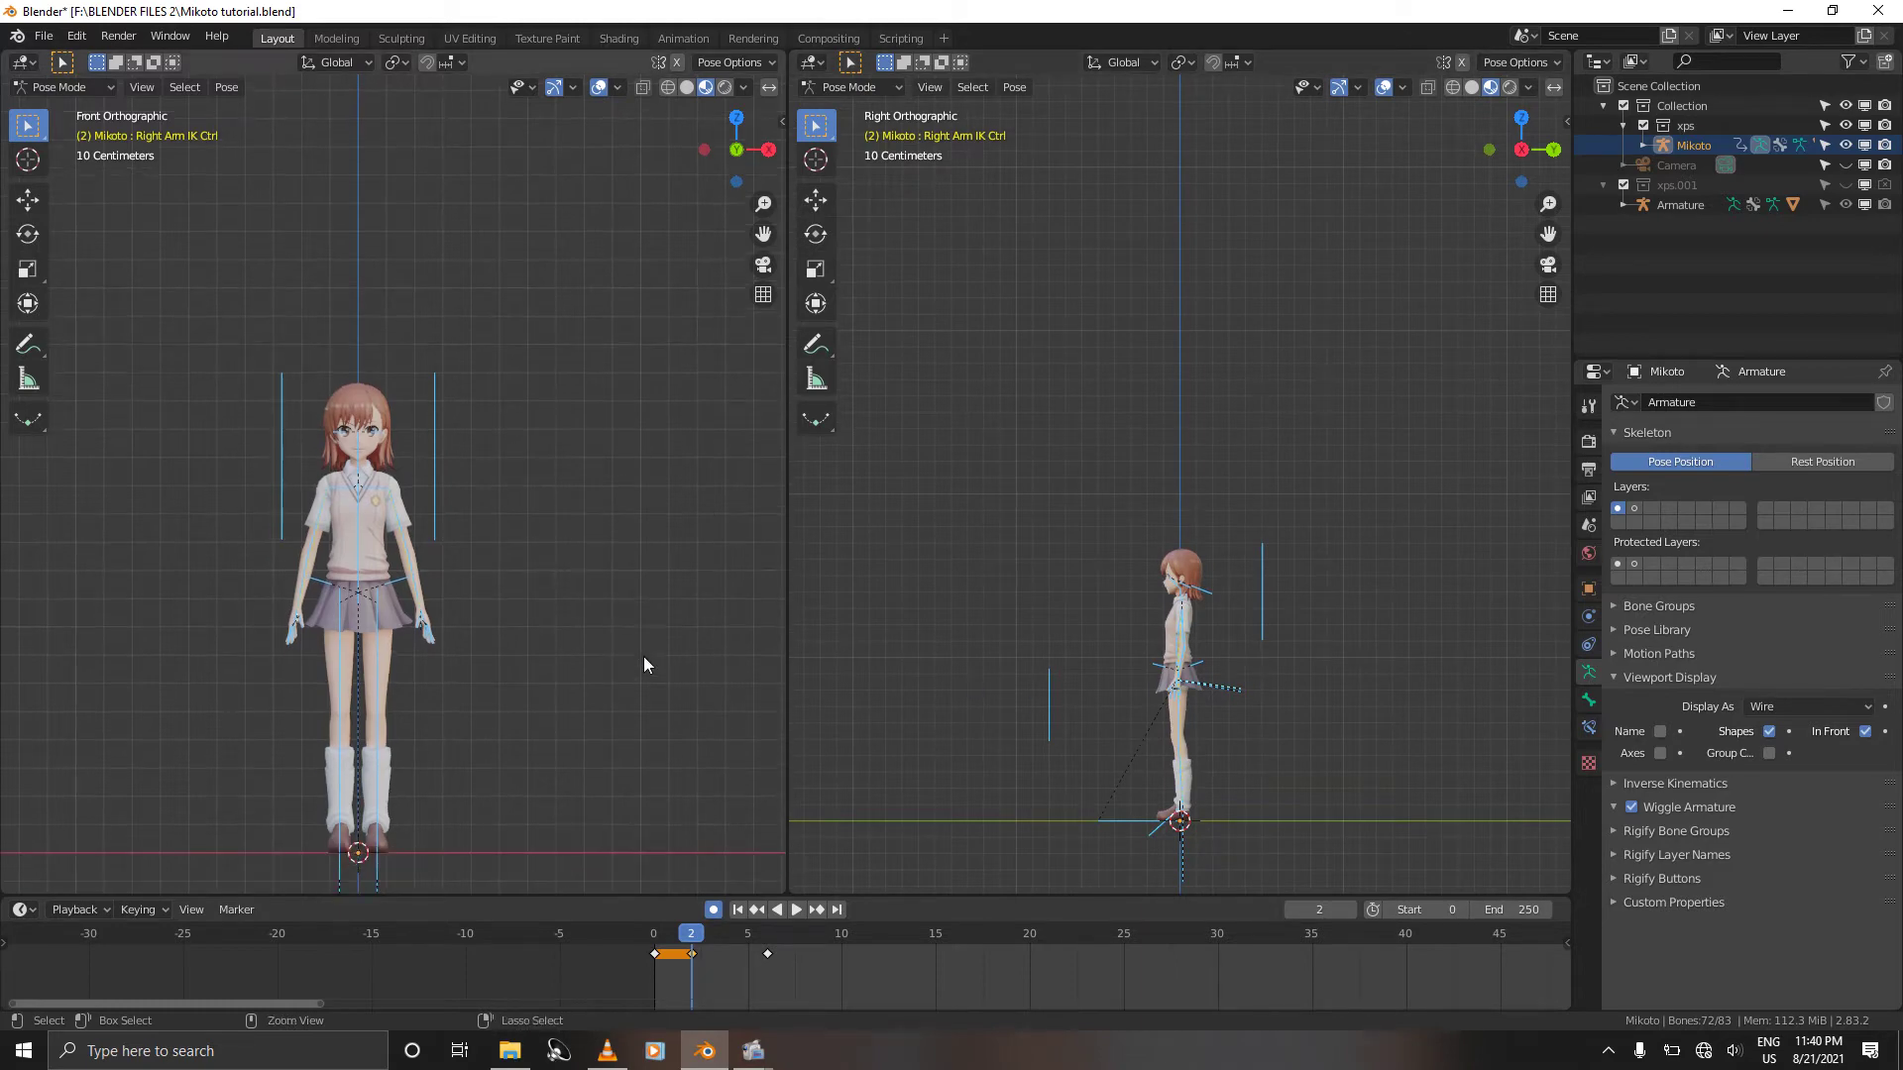
pyautogui.click(433, 389)
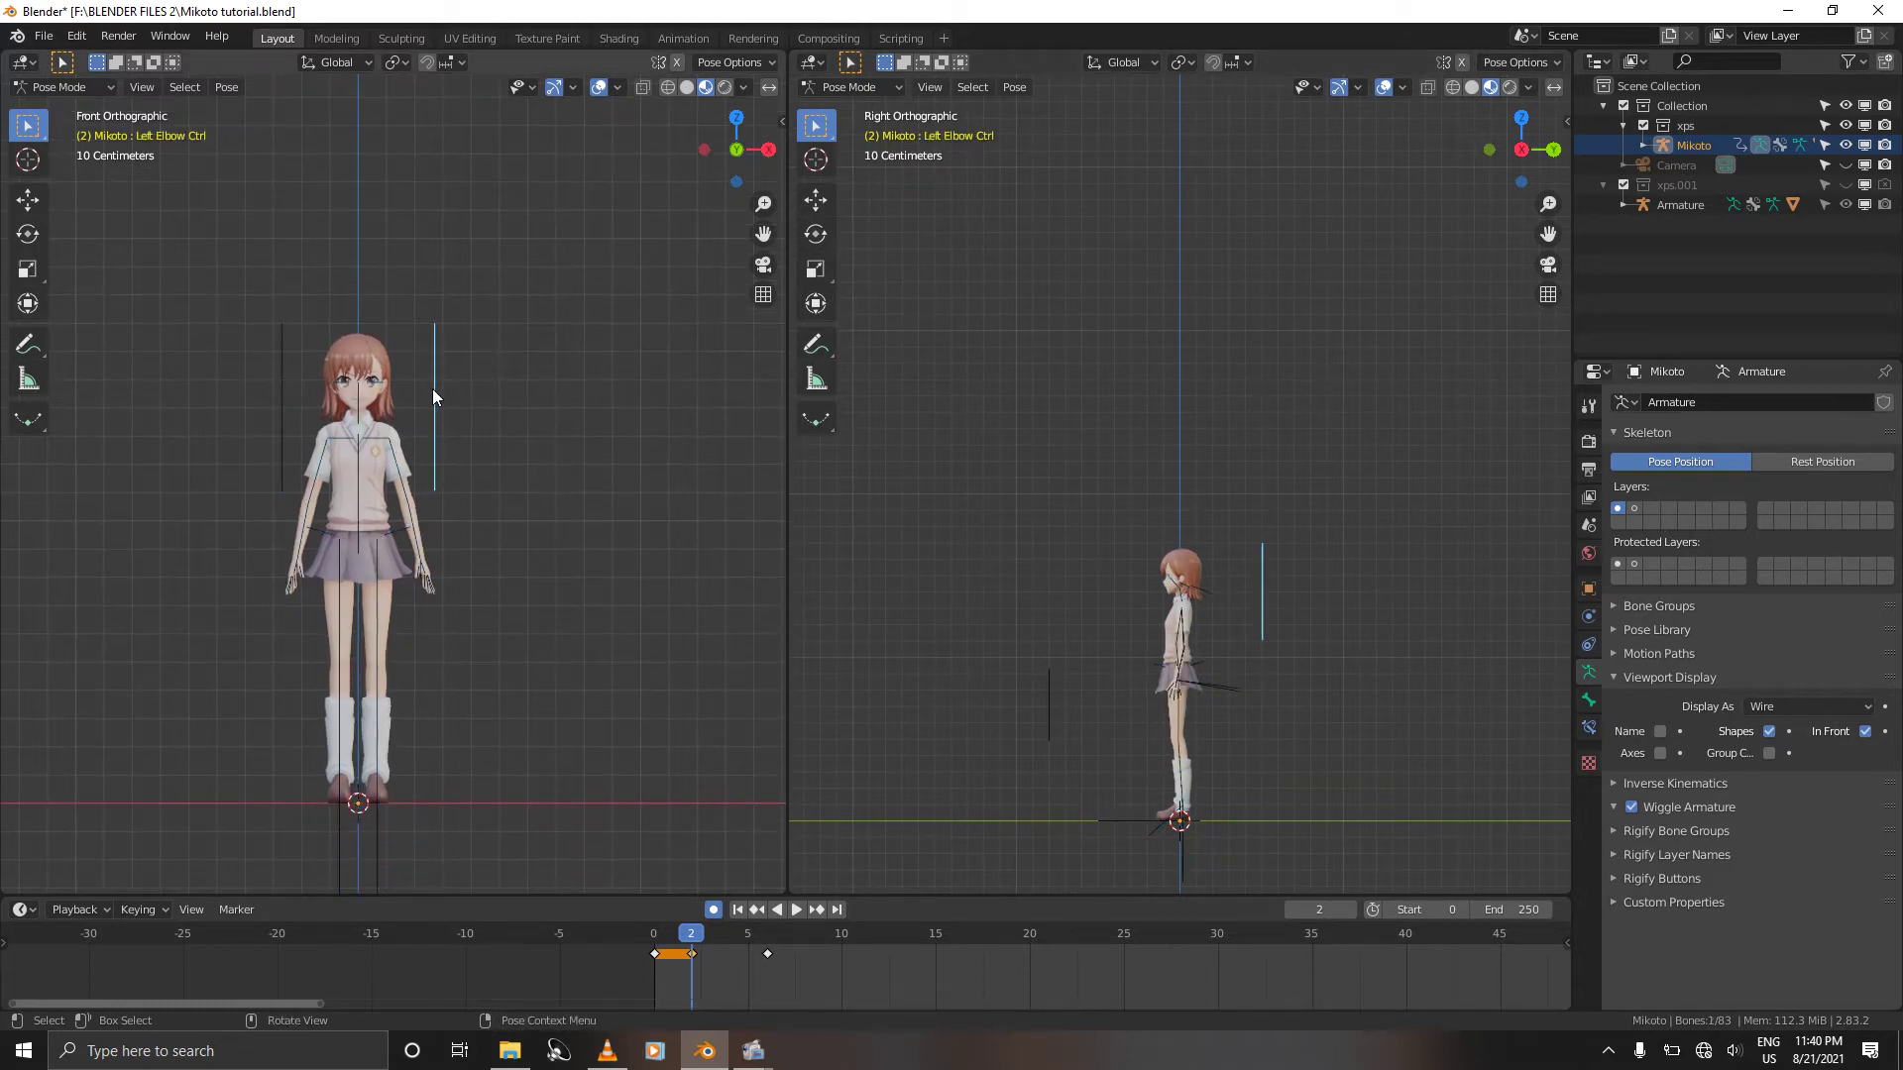
pyautogui.keyDown('shift'); pyautogui.click(280, 384); pyautogui.keyUp('shift')
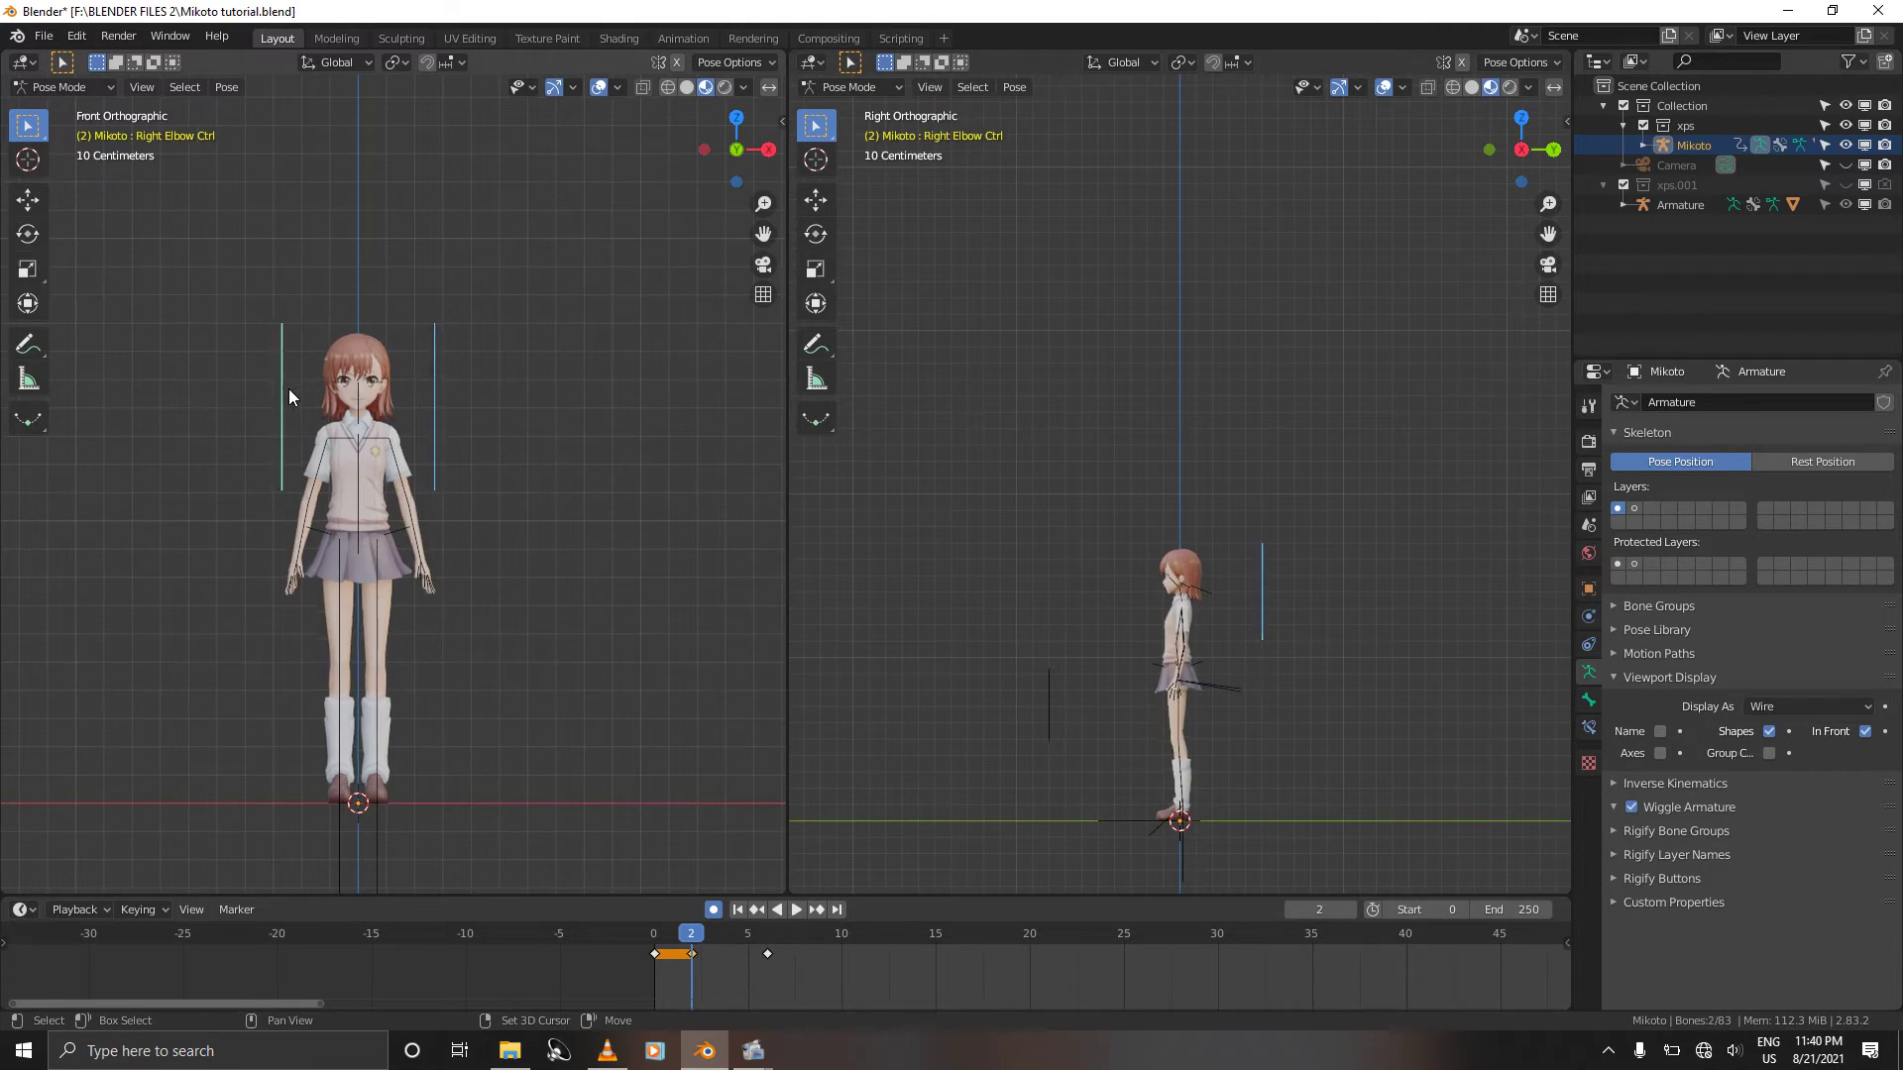
pyautogui.keyDown('shift'); pyautogui.click(1233, 687); pyautogui.keyUp('shift')
pyautogui.keyDown('shift'); pyautogui.click(1233, 686); pyautogui.keyUp('shift')
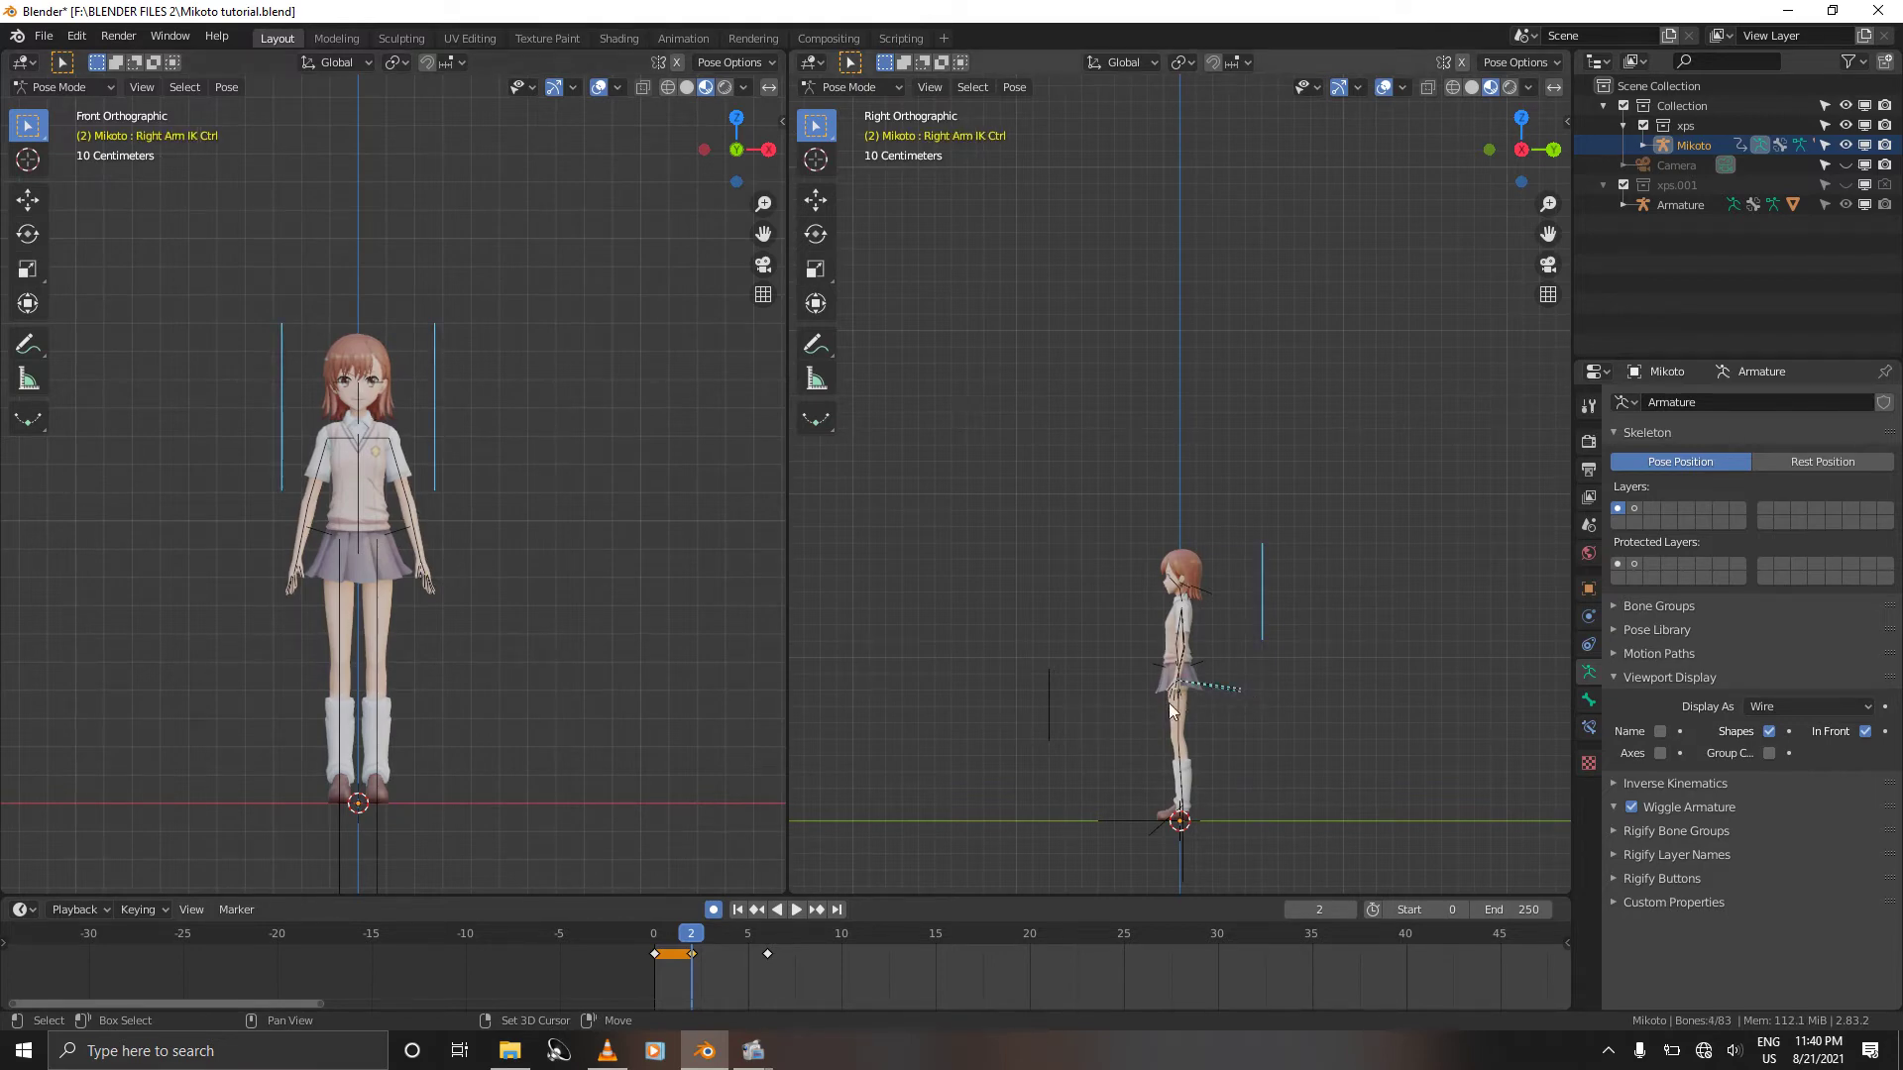
pyautogui.keyDown('shift'); pyautogui.click(1111, 818); pyautogui.keyUp('shift')
pyautogui.press('g')
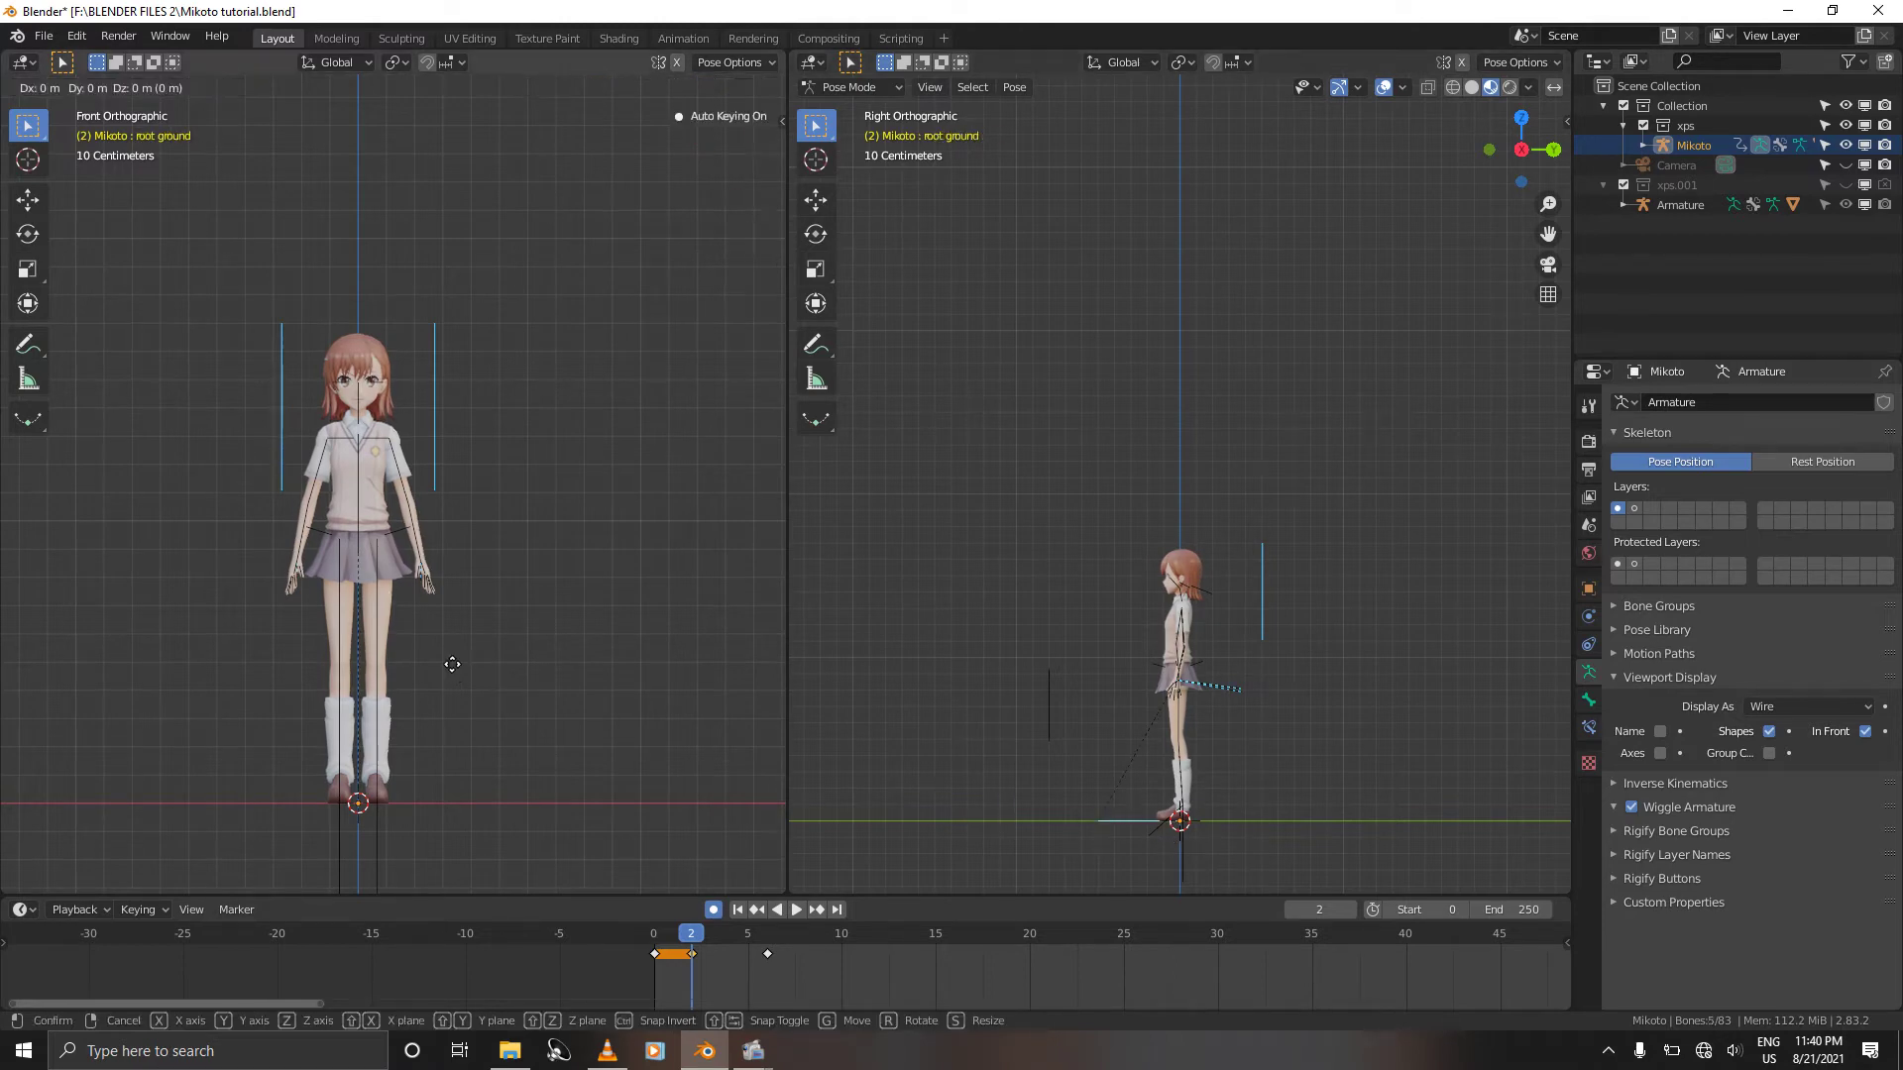
pyautogui.press('z')
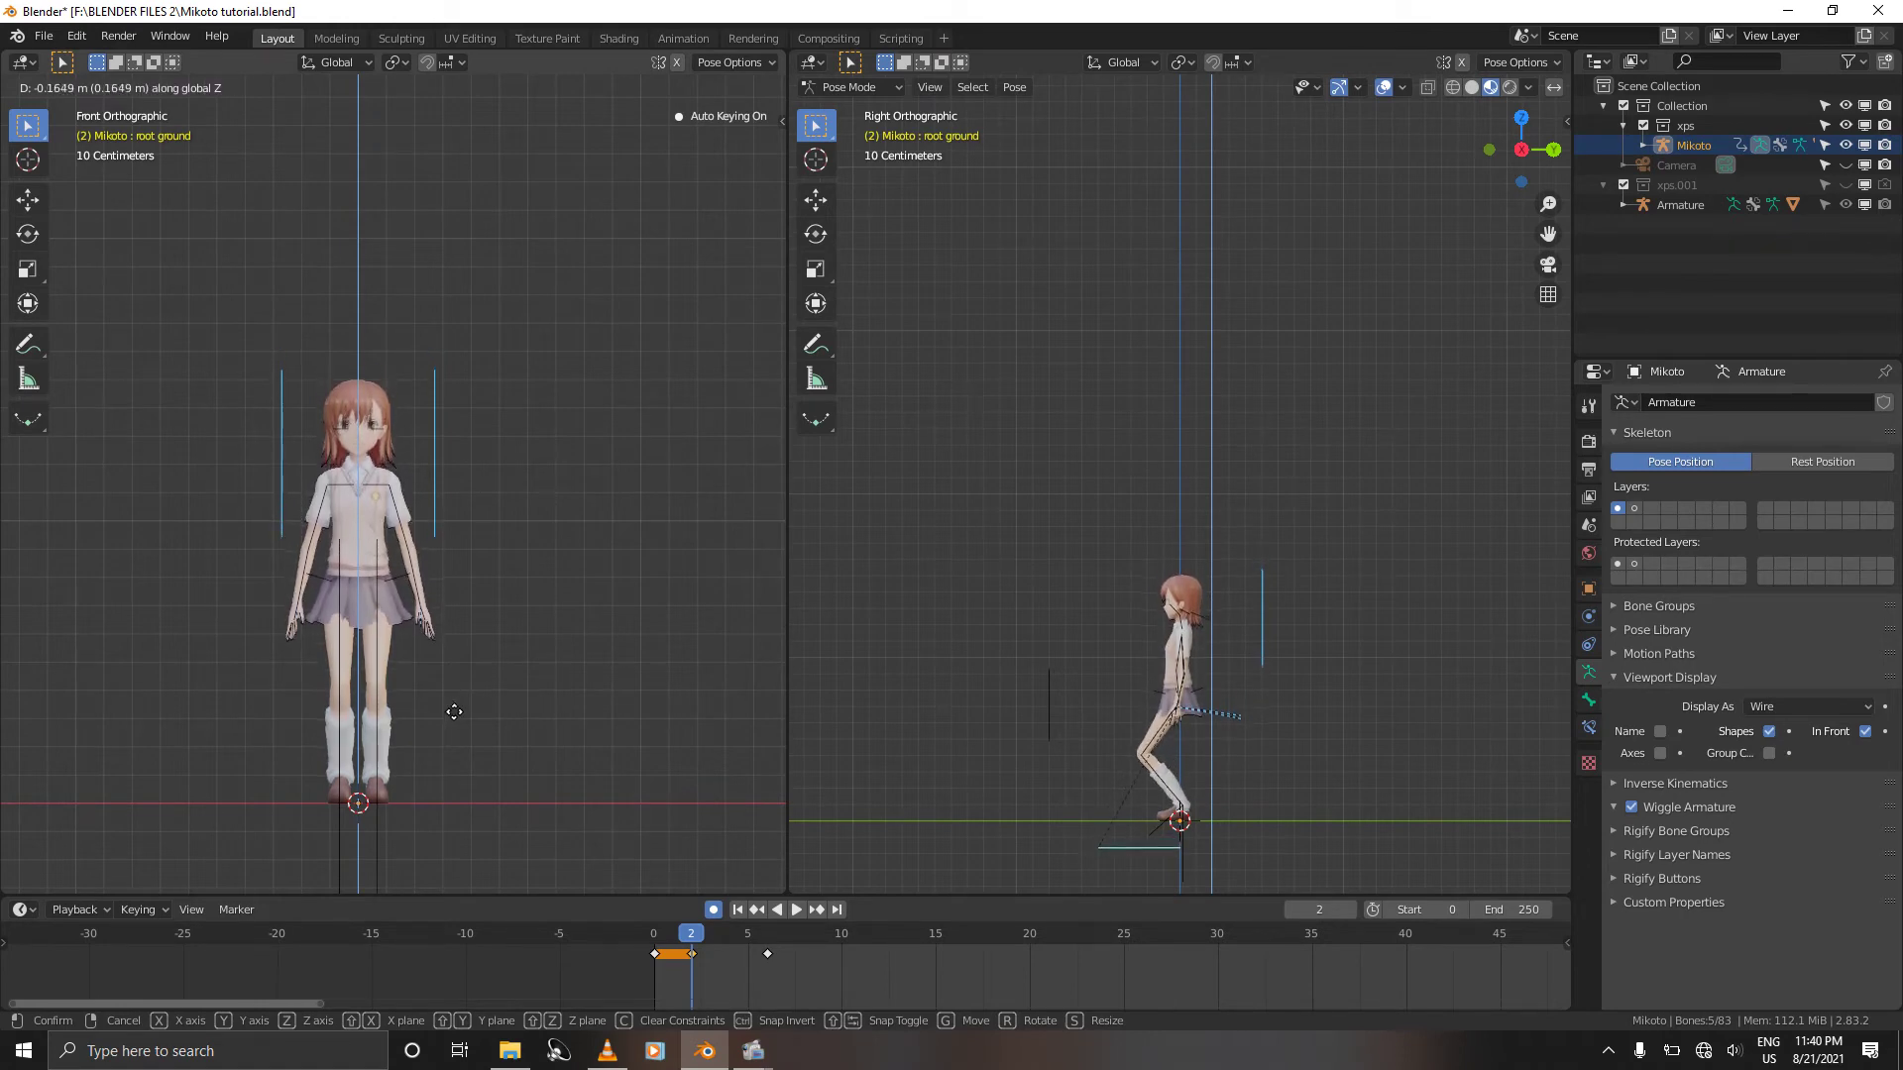
pyautogui.click(455, 716)
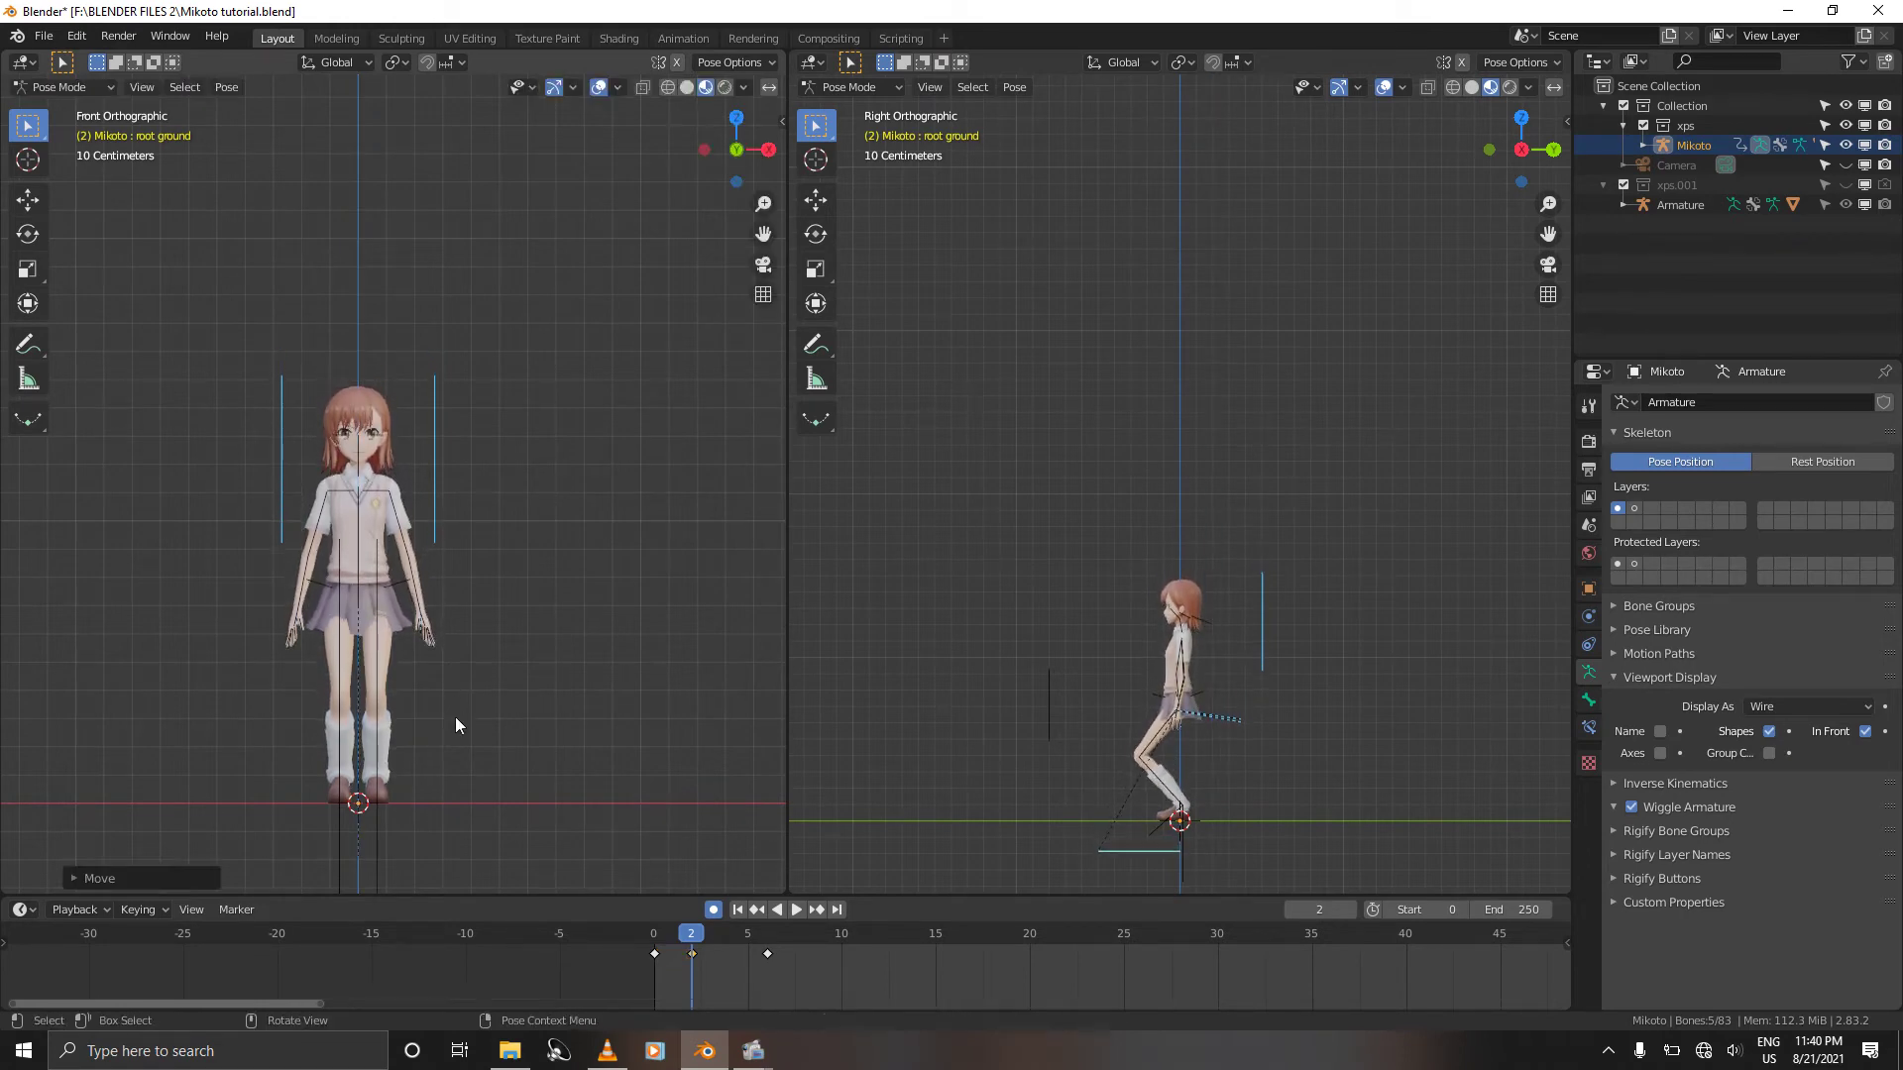
# Step: At frame 2, rotate the root hips bone forward by a little over 30° so the upper body leans over the bent knees
pyautogui.click(1174, 686)
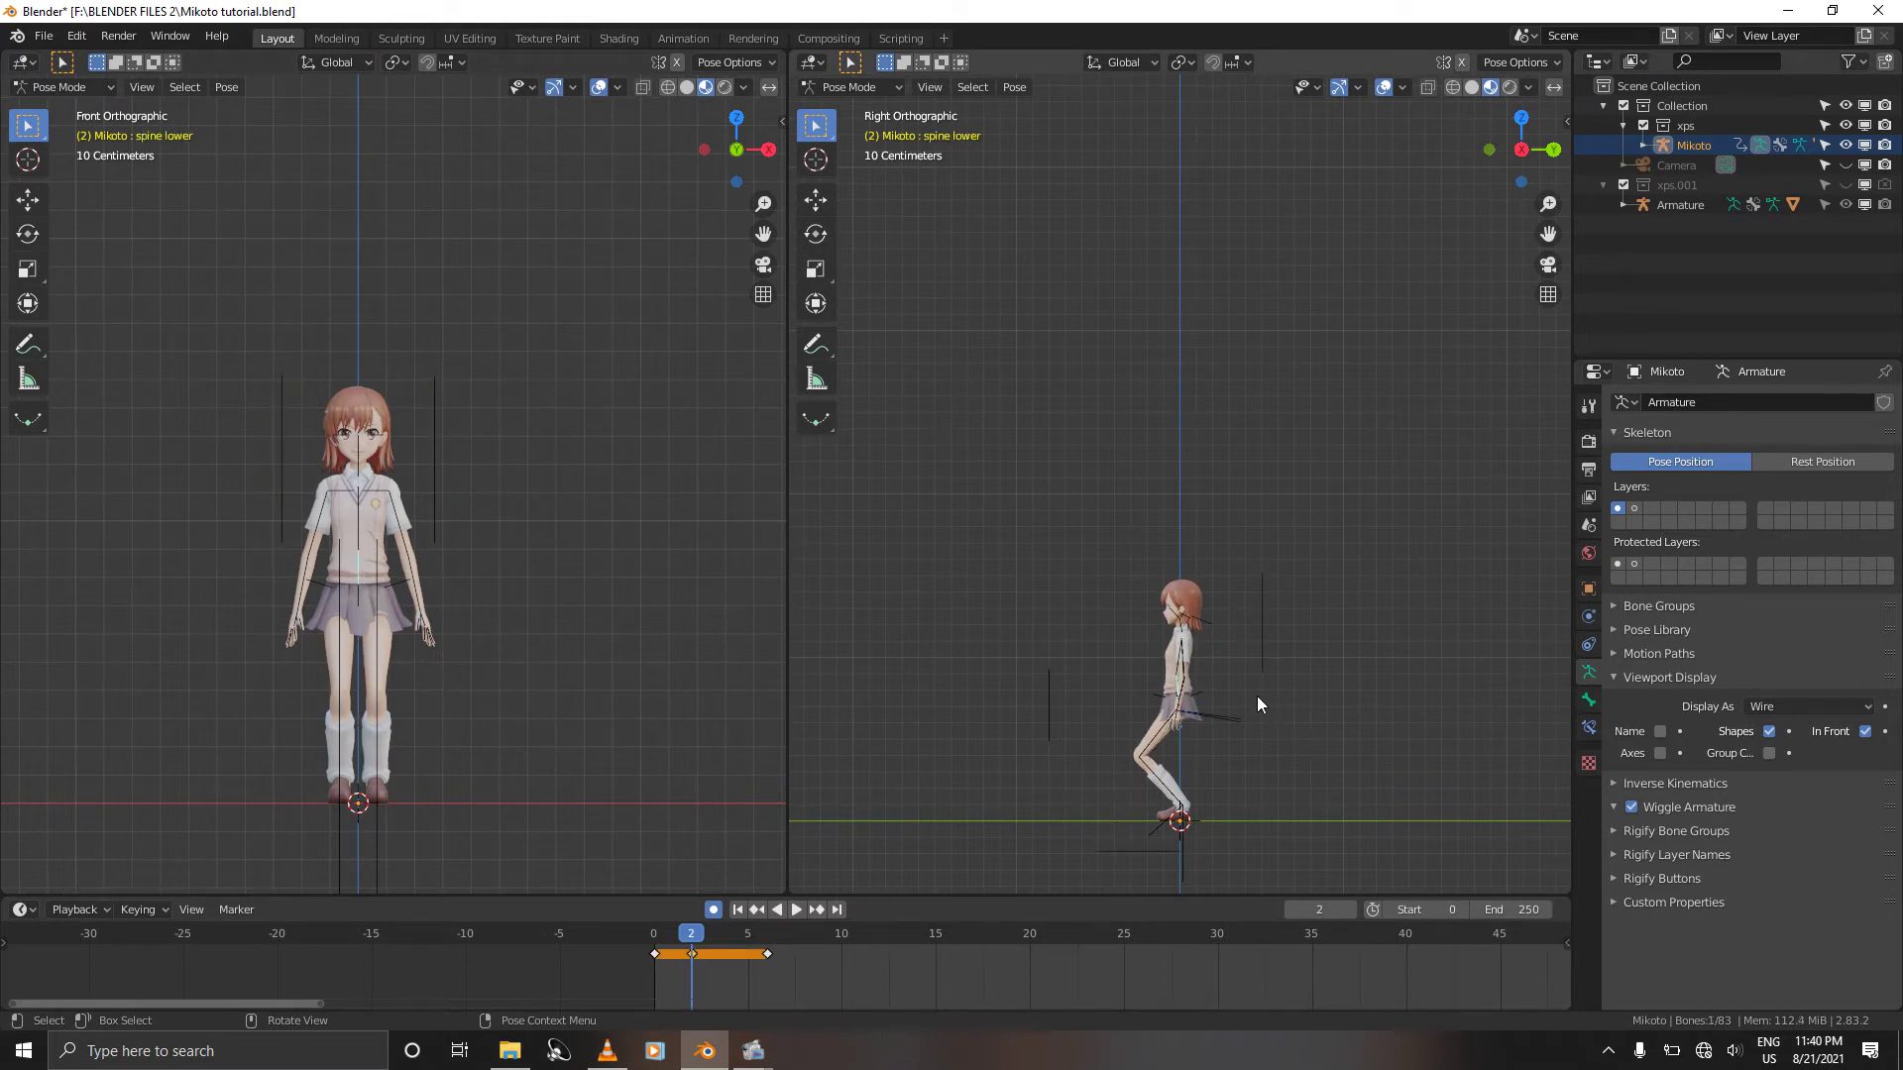
pyautogui.click(1173, 696)
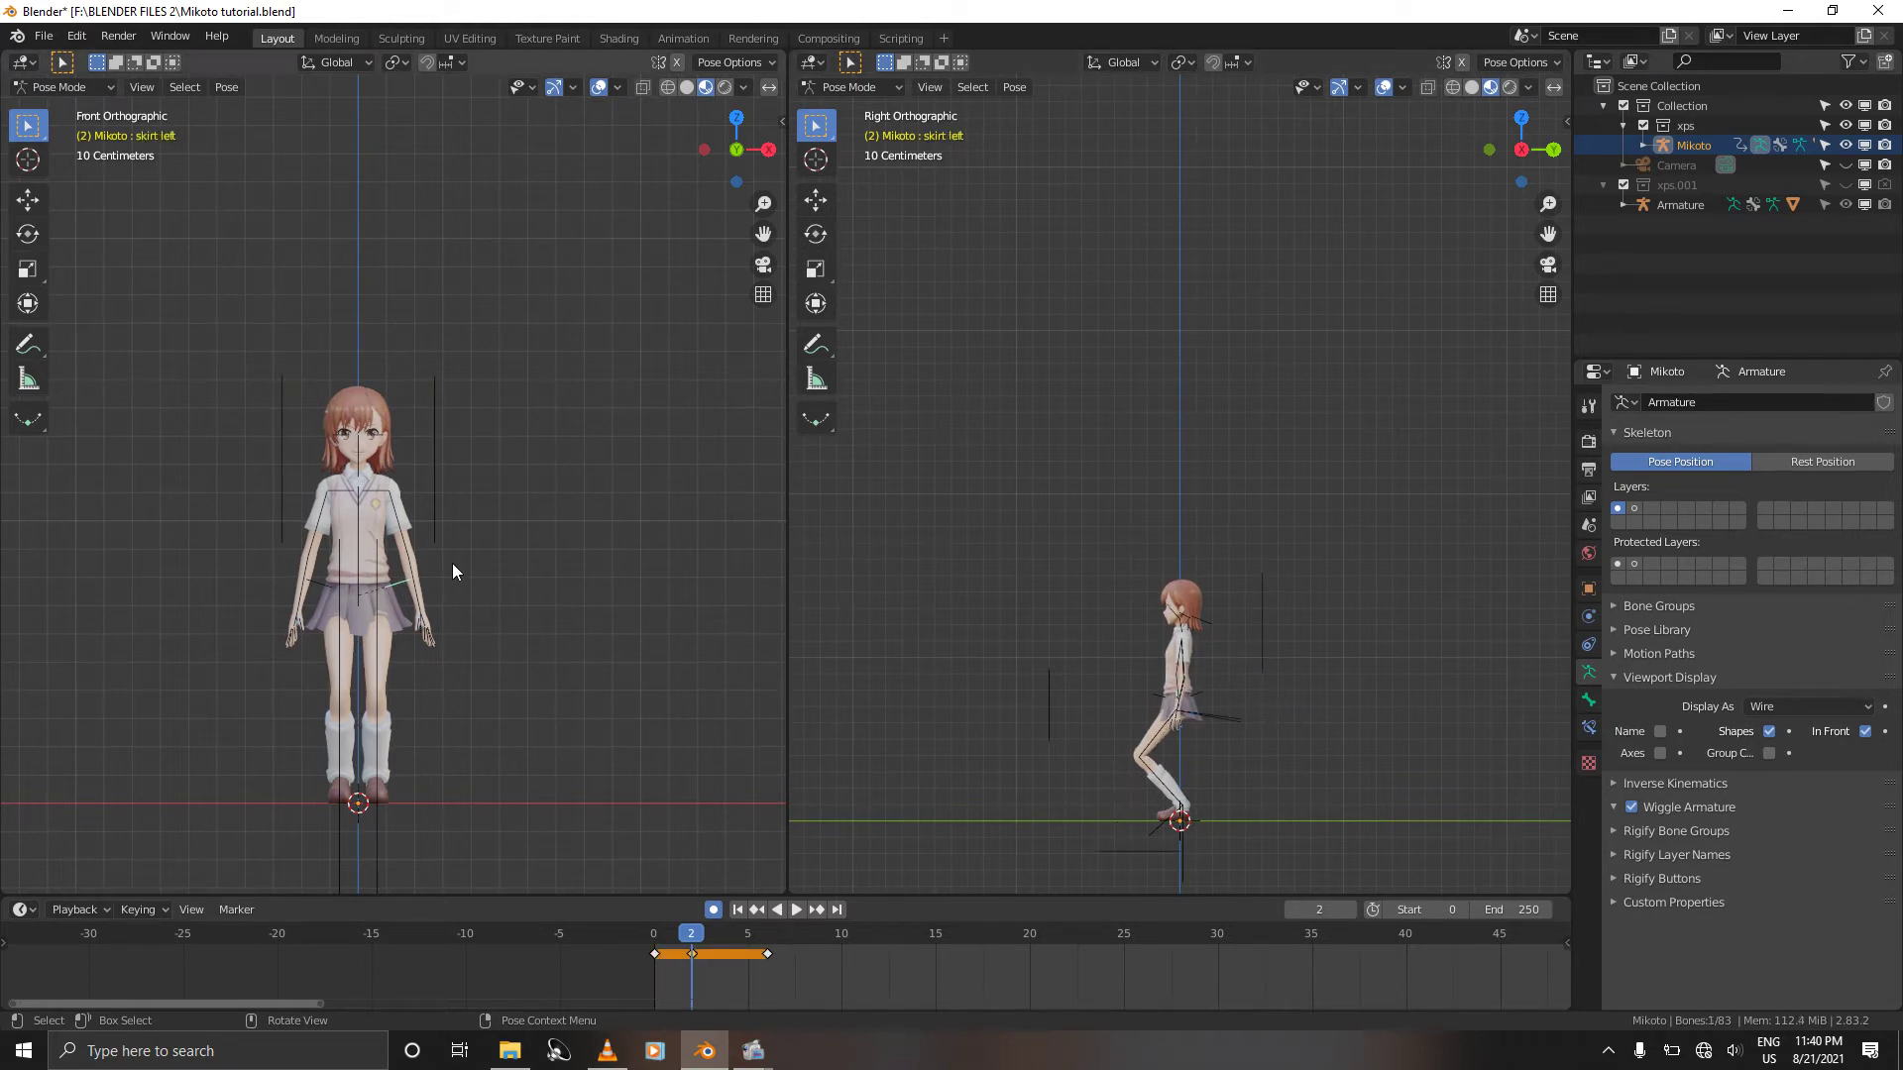
pyautogui.click(361, 592)
pyautogui.click(359, 590)
pyautogui.click(359, 590)
pyautogui.click(358, 596)
pyautogui.click(358, 596)
pyautogui.click(357, 616)
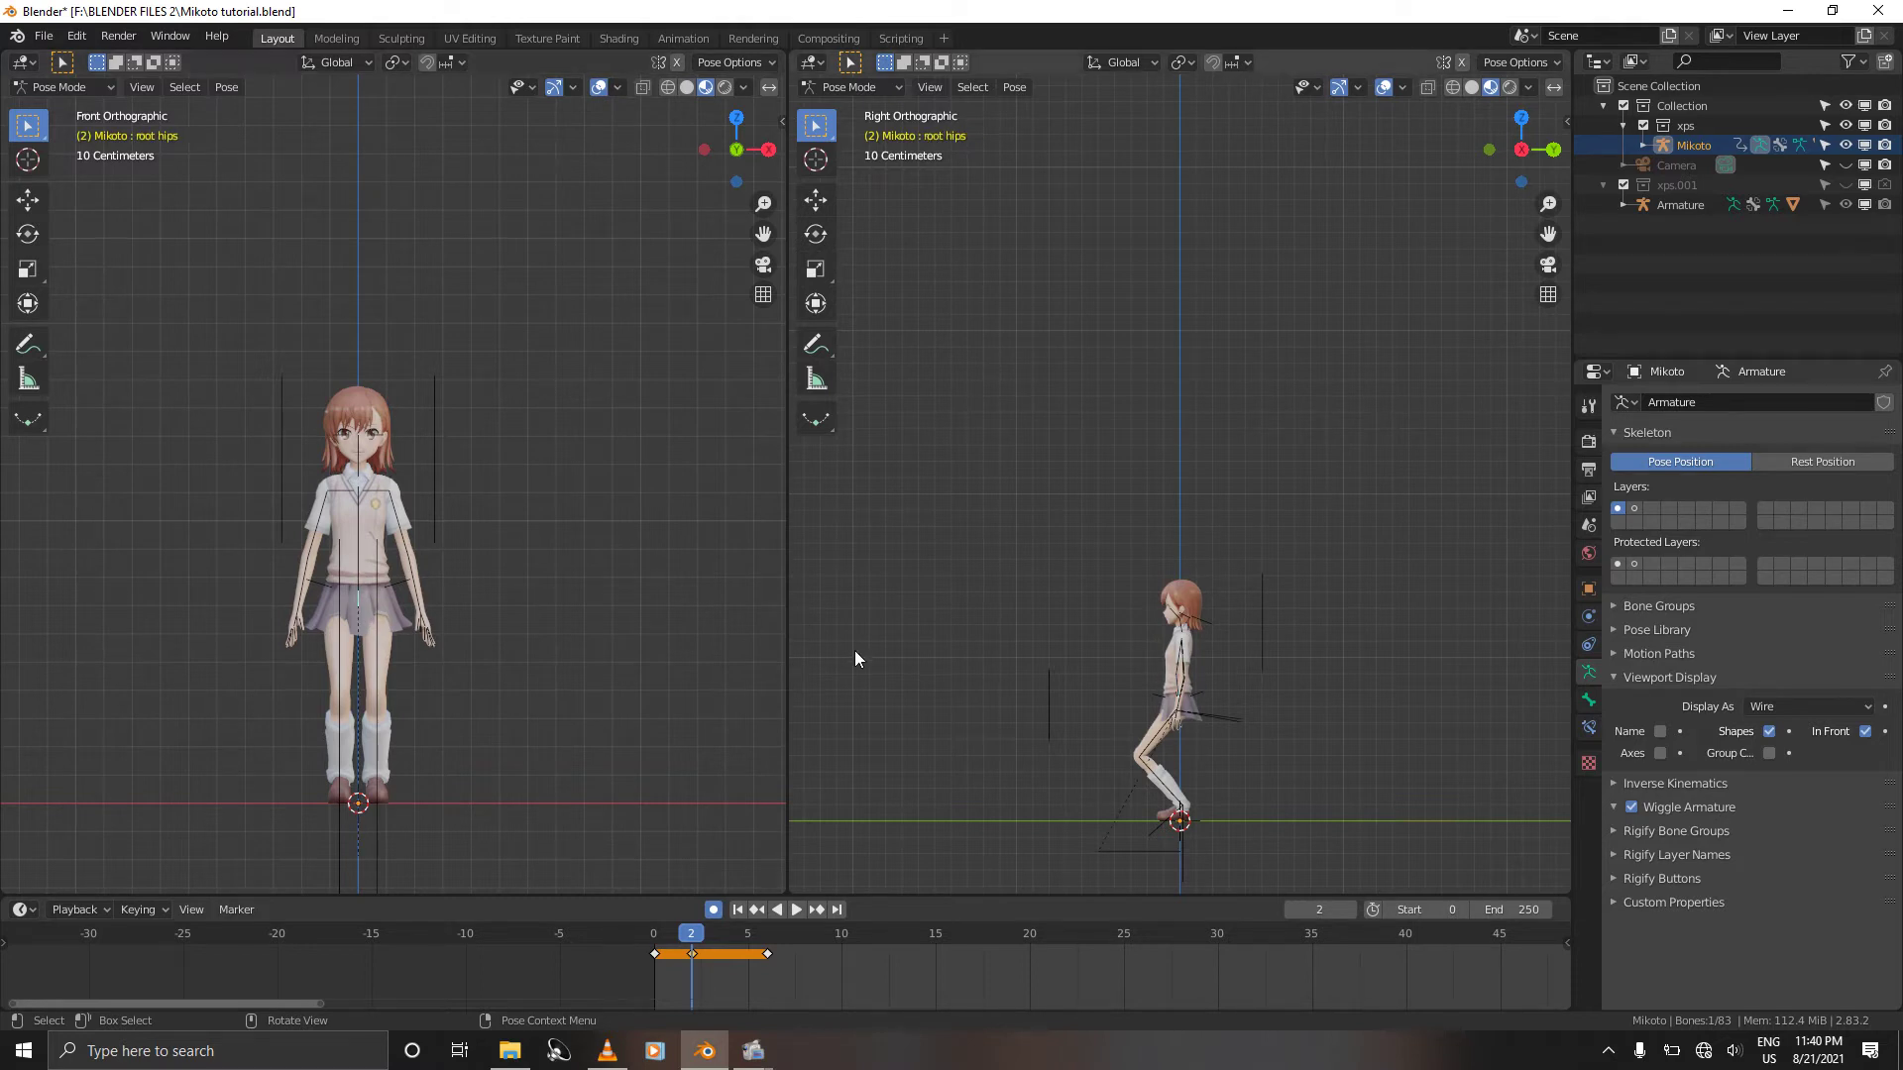
pyautogui.press('r')
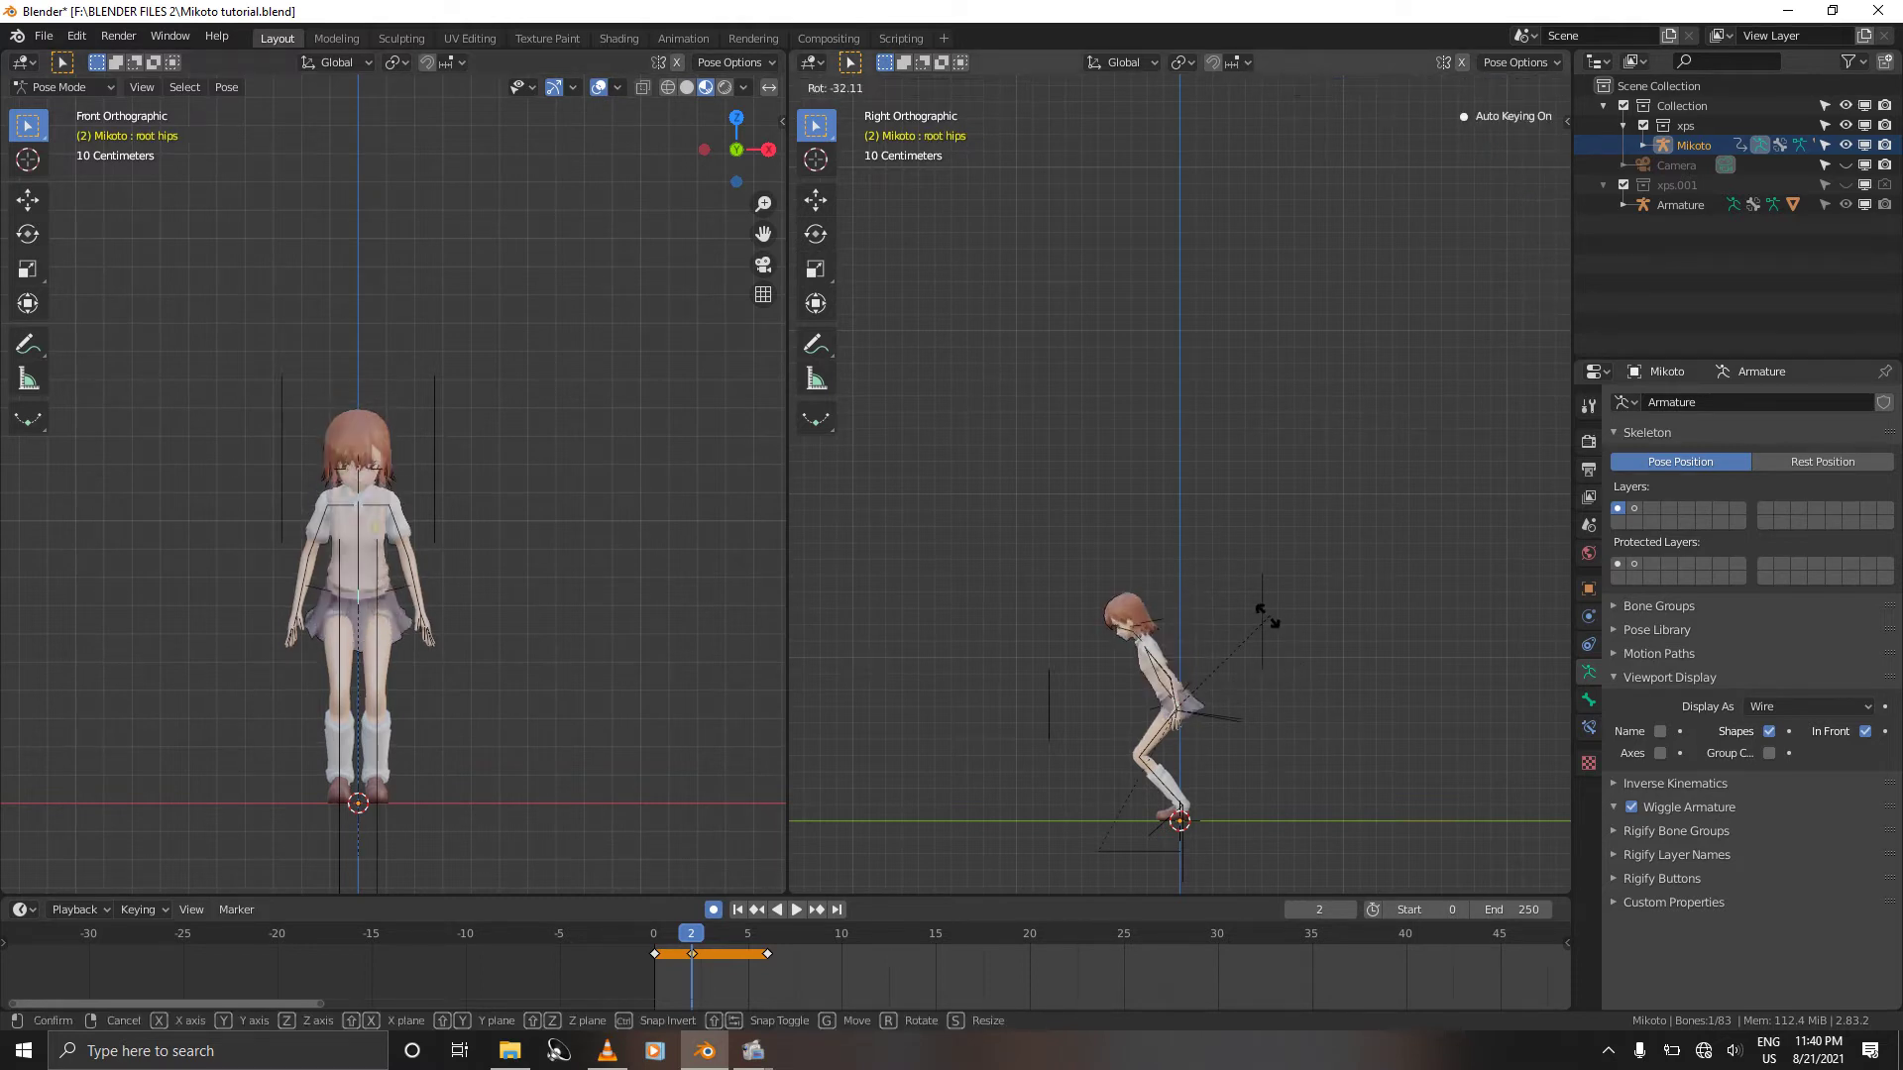
pyautogui.click(1260, 615)
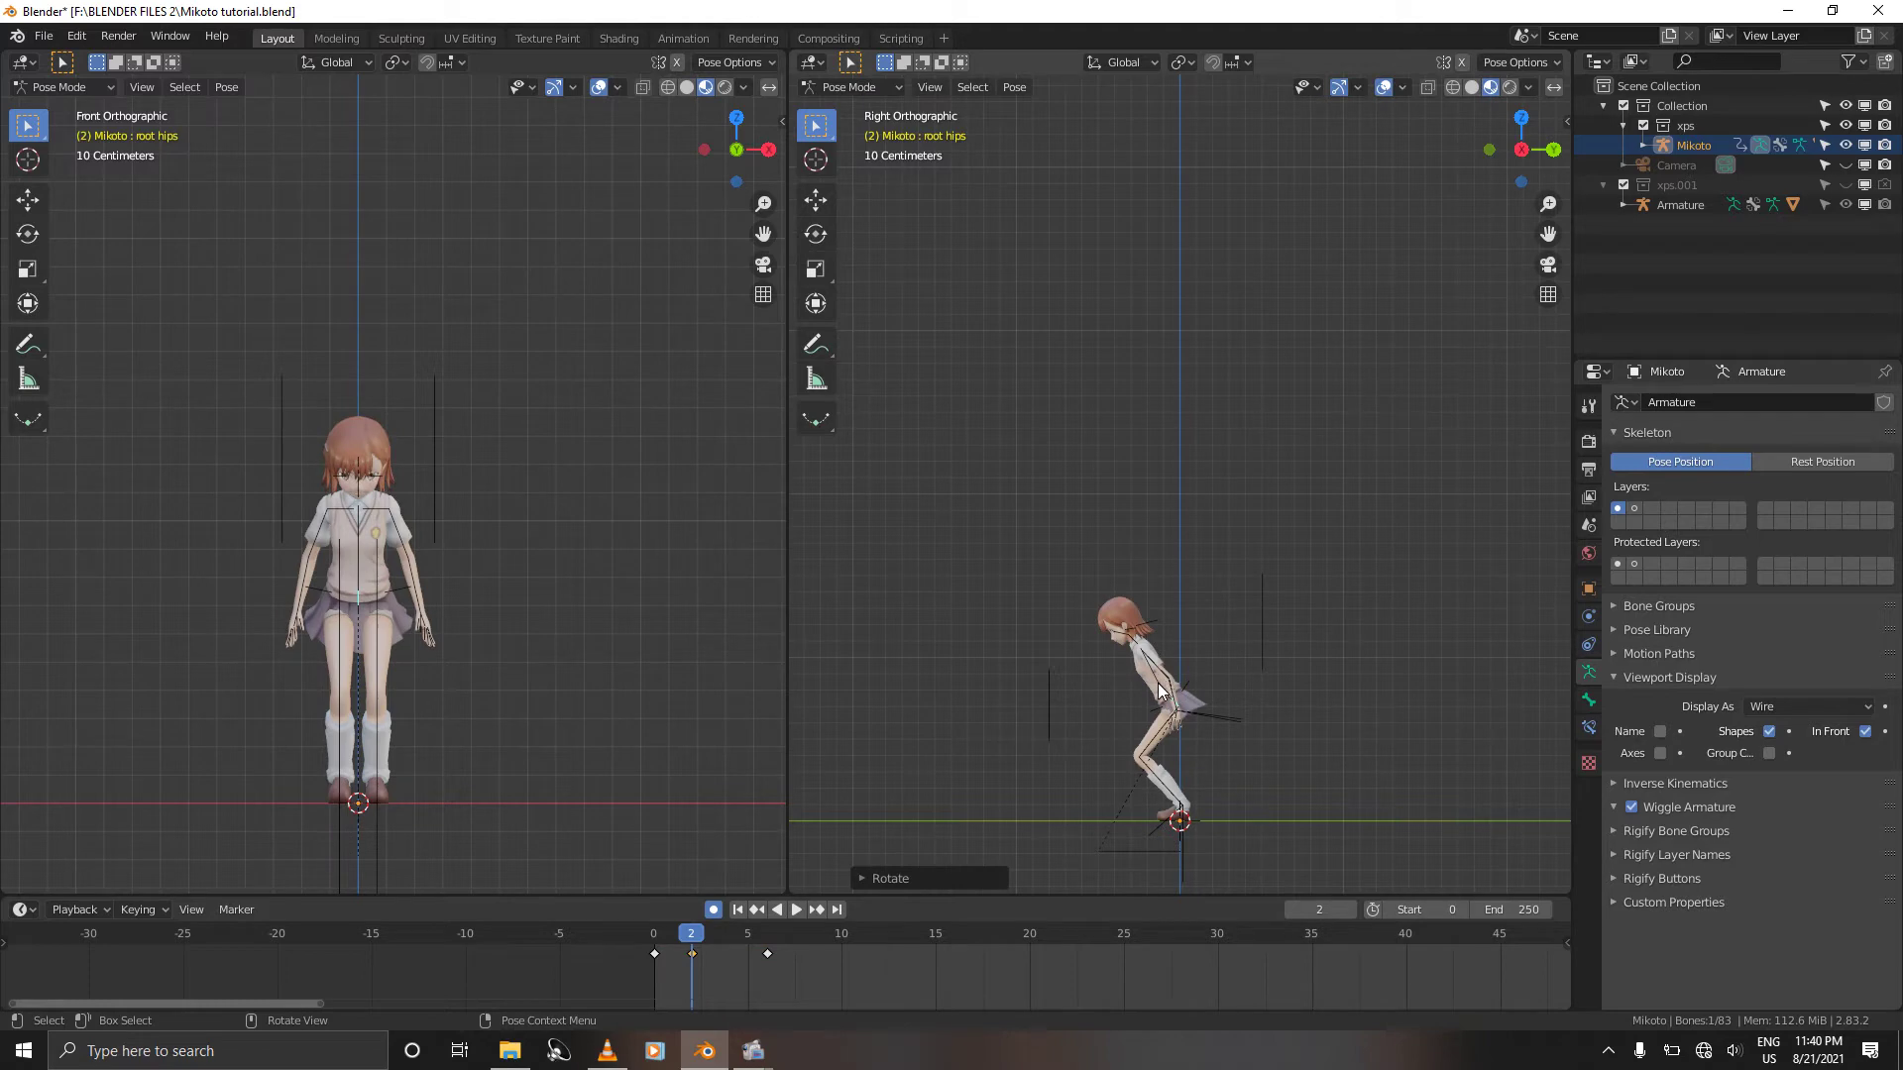
# Step: Rotate the upper spine bone further forward and tilt the upper neck bone slightly down so the head faces the ground
pyautogui.click(1161, 691)
pyautogui.press('r')
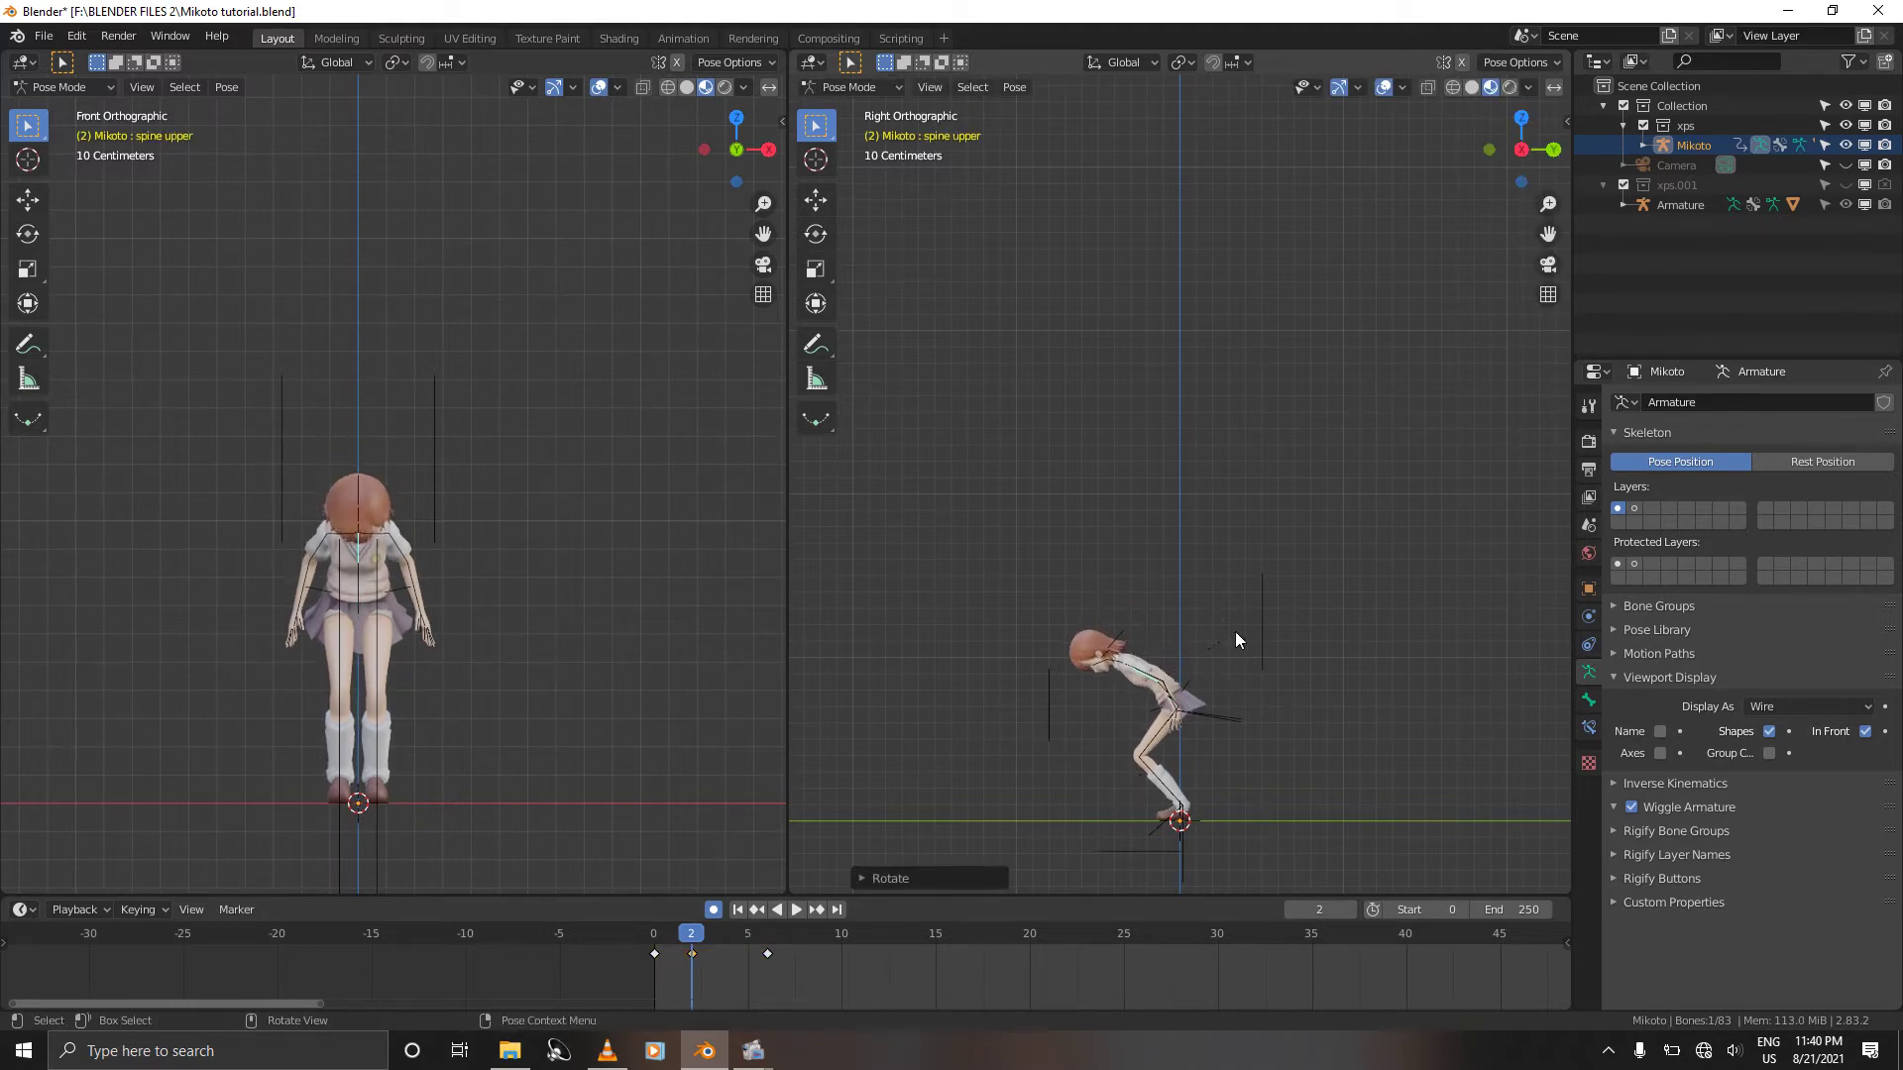
pyautogui.click(1235, 632)
pyautogui.click(1109, 662)
pyautogui.press('r')
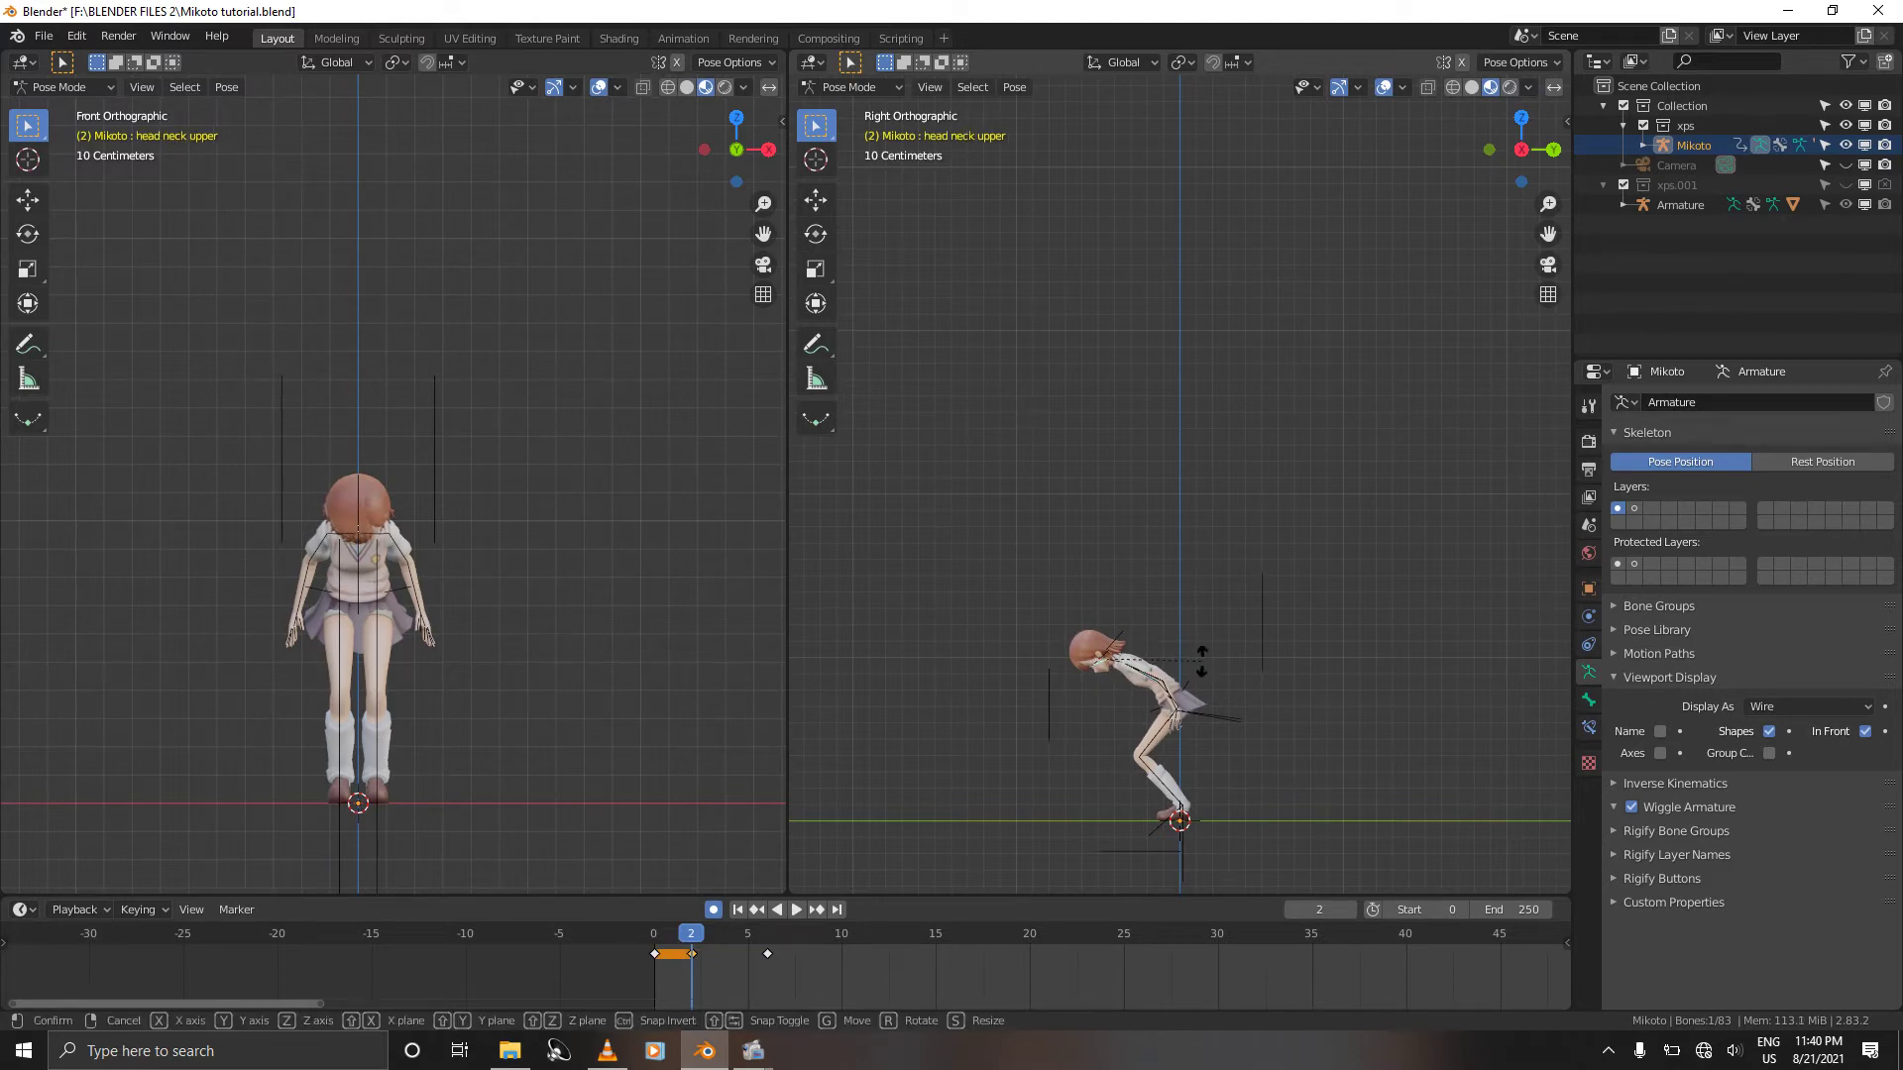
pyautogui.click(1183, 624)
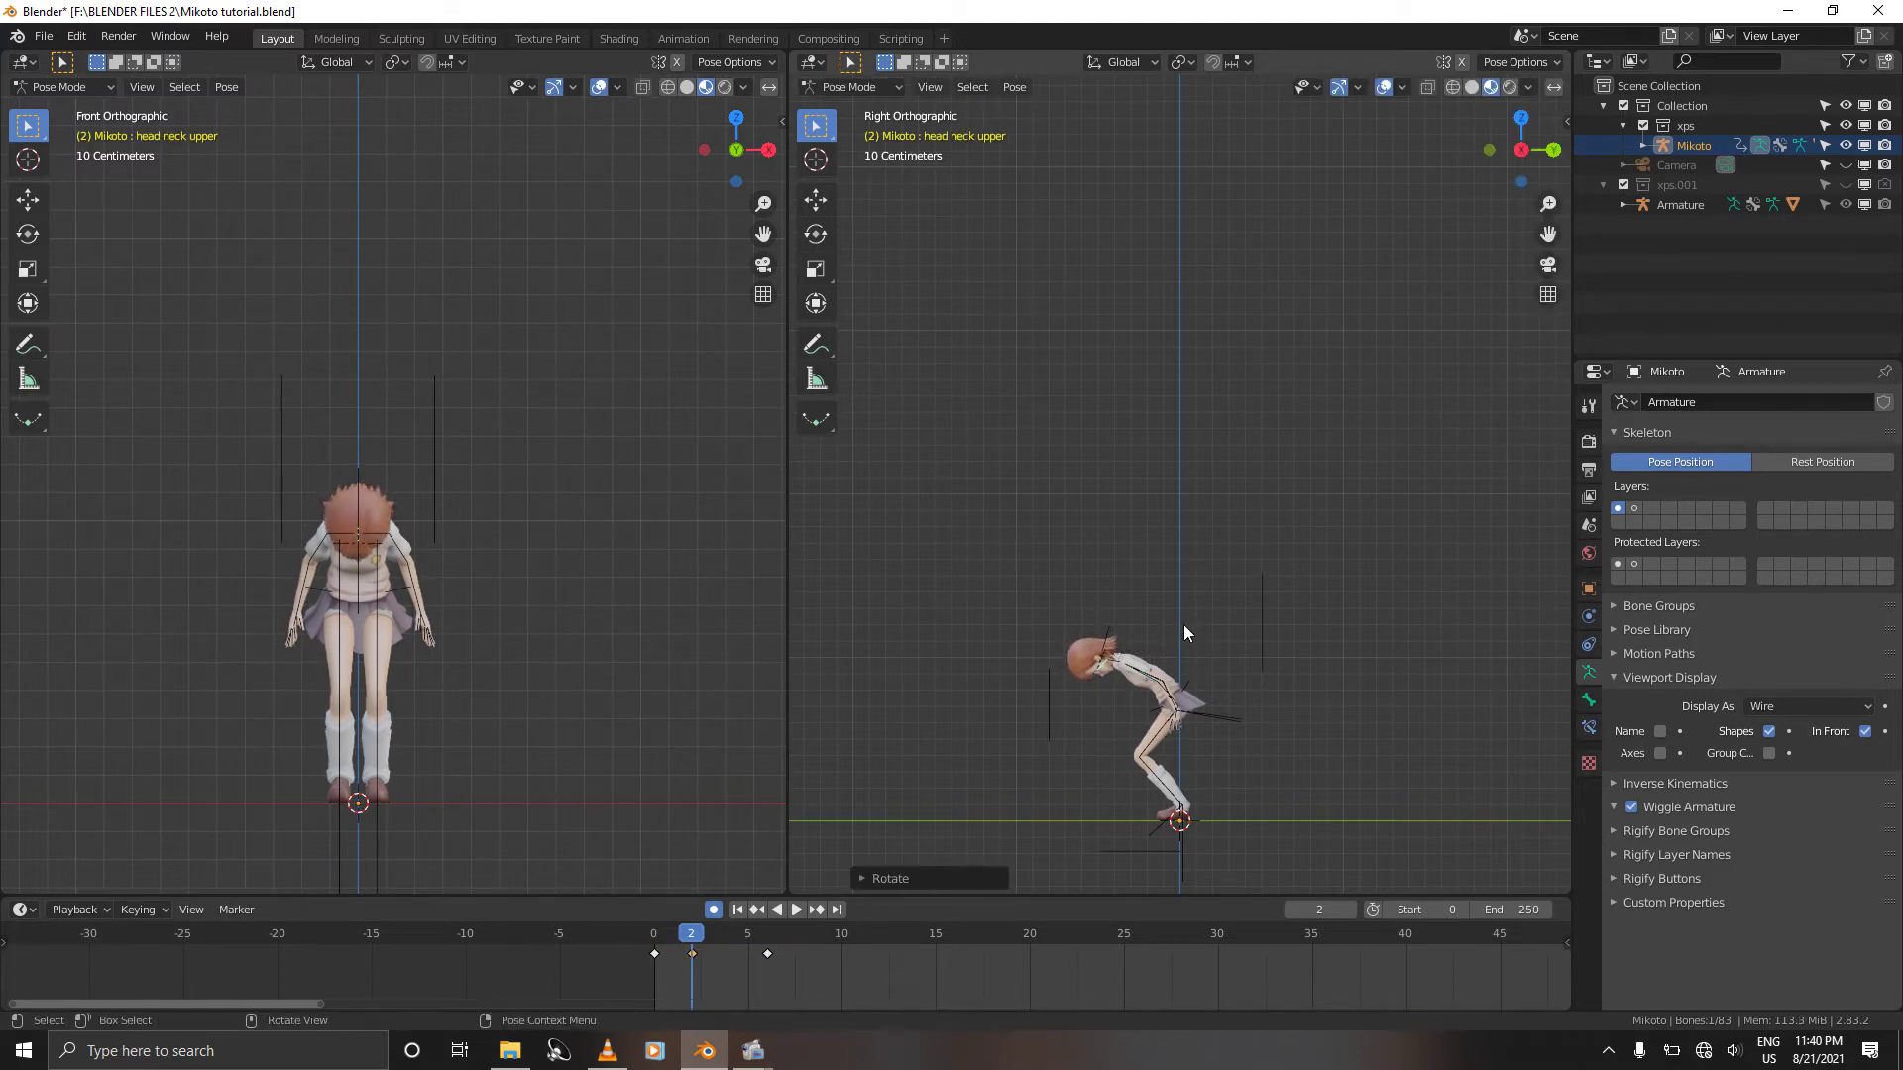
# Step: Raise the left arm IK control to above shoulder height, moving it about 0.2 m outward and 0.4 m forward
pyautogui.click(1216, 718)
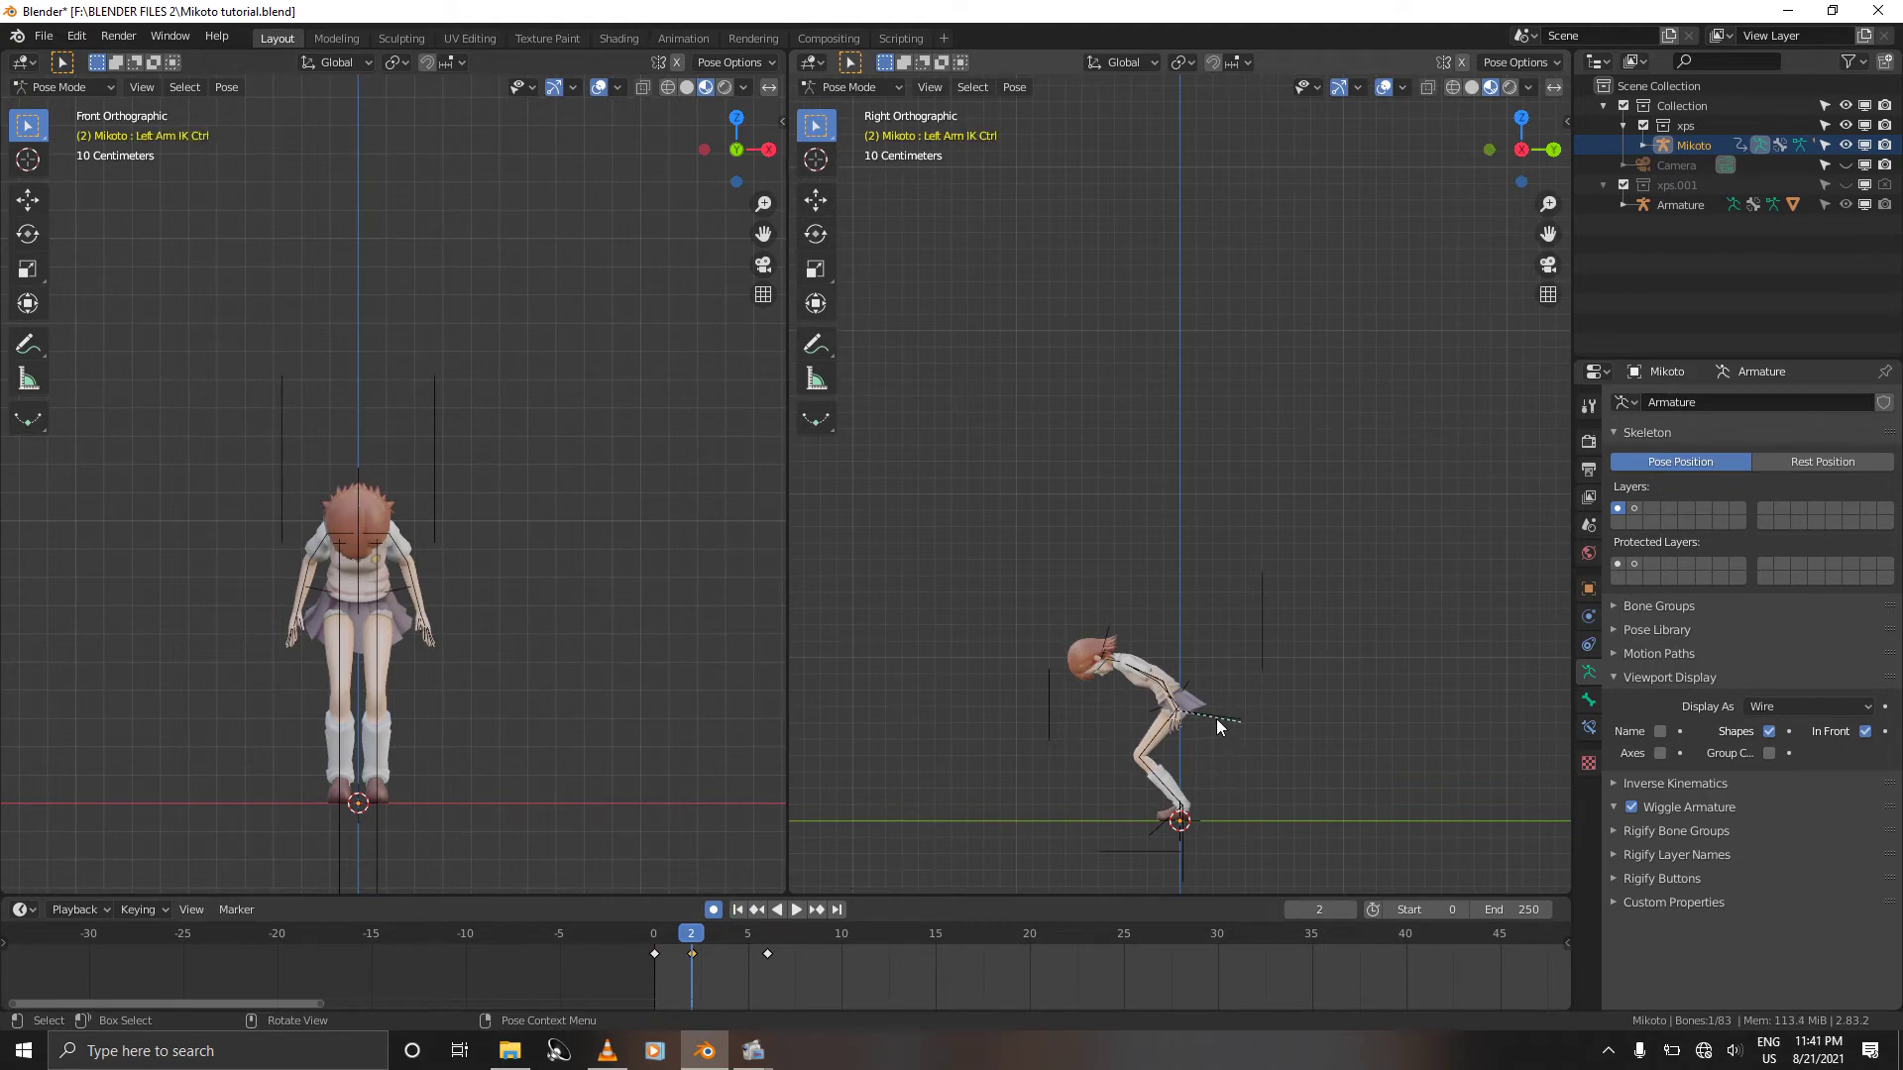
pyautogui.press('g')
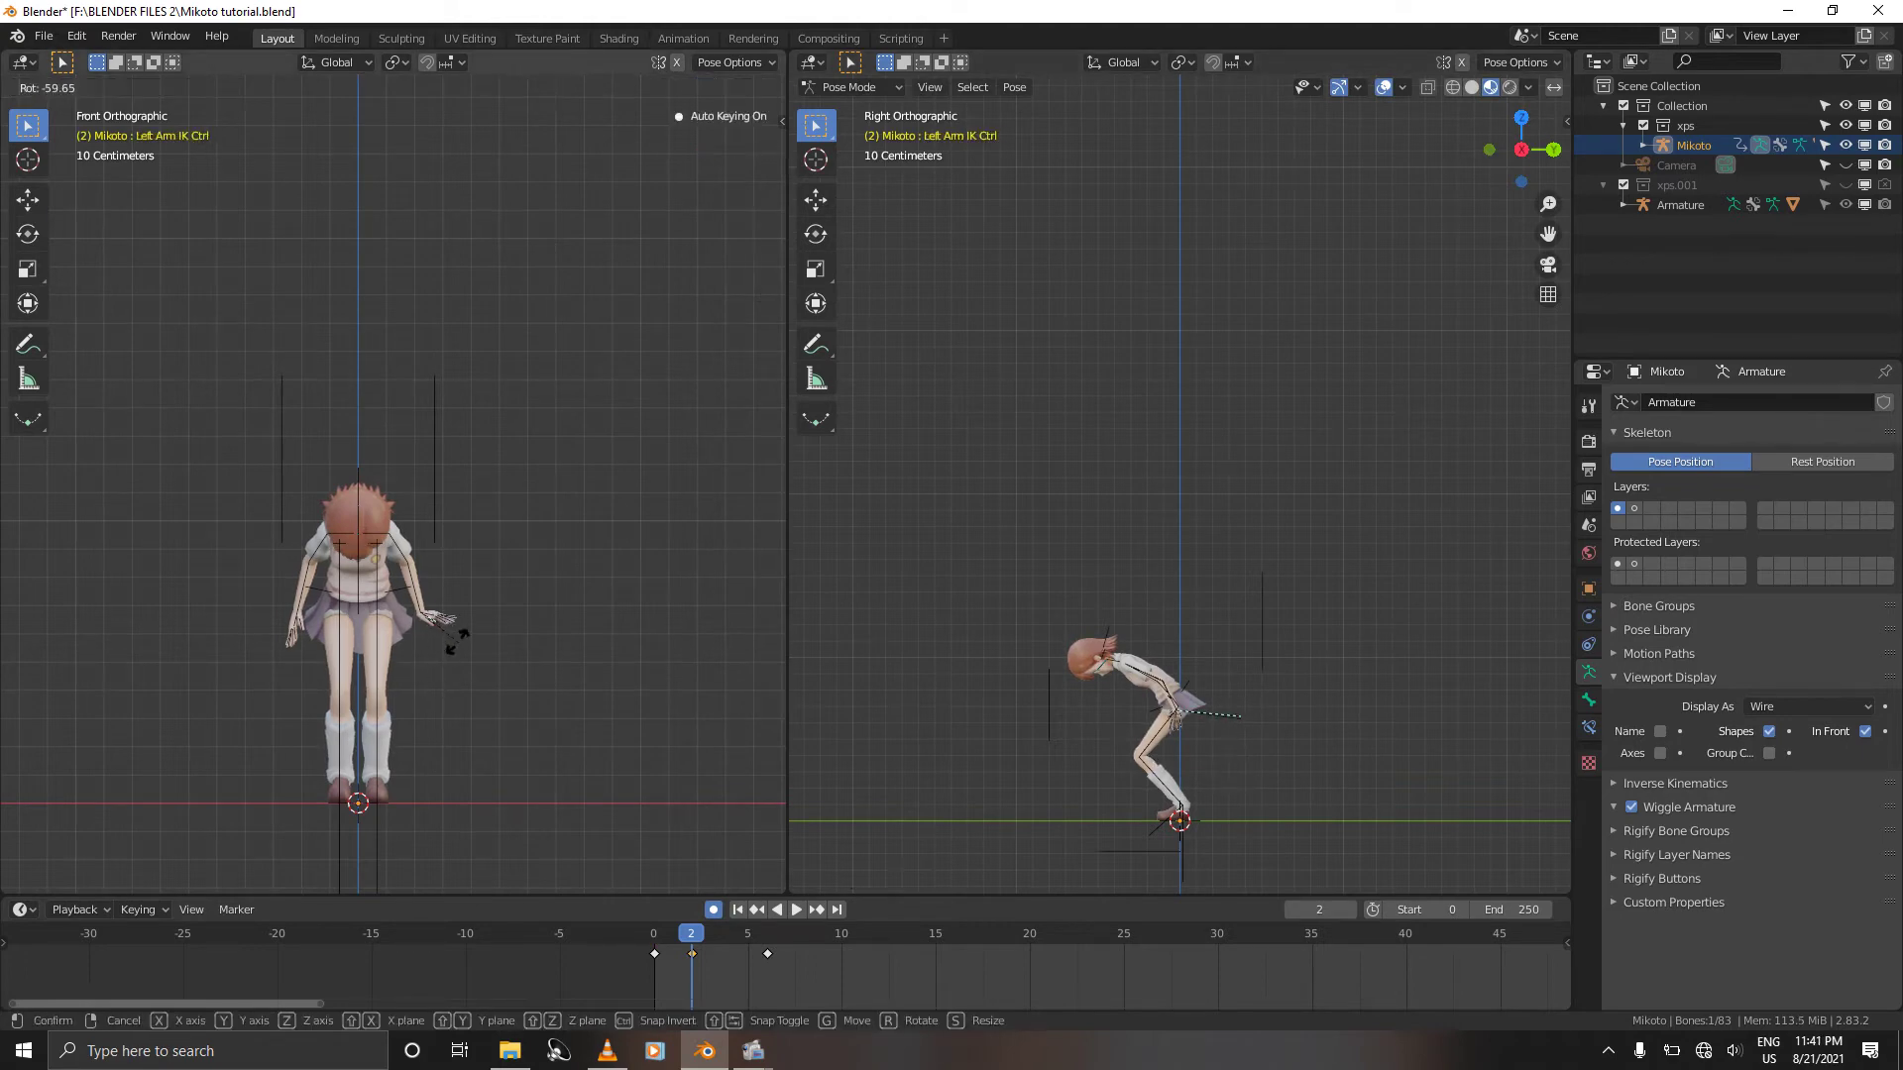
pyautogui.rightClick(451, 639)
pyautogui.press('g')
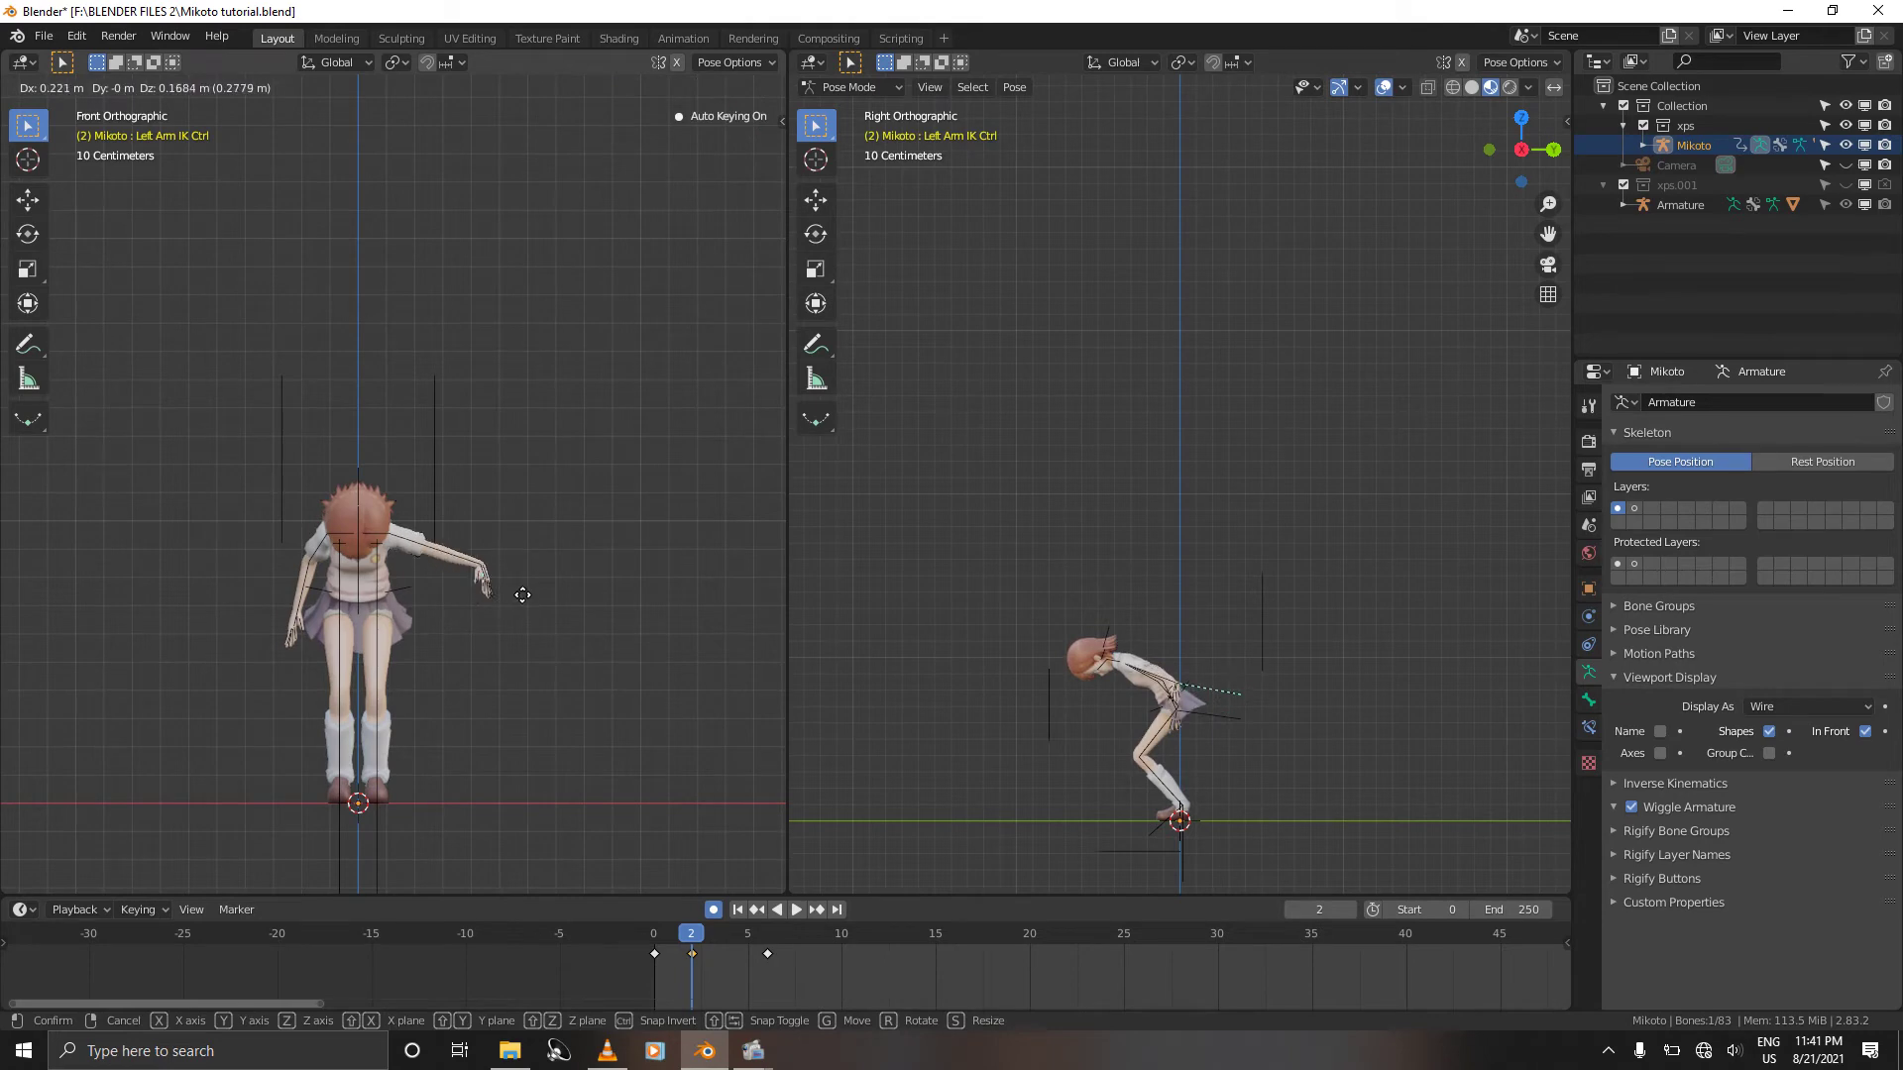
pyautogui.click(517, 533)
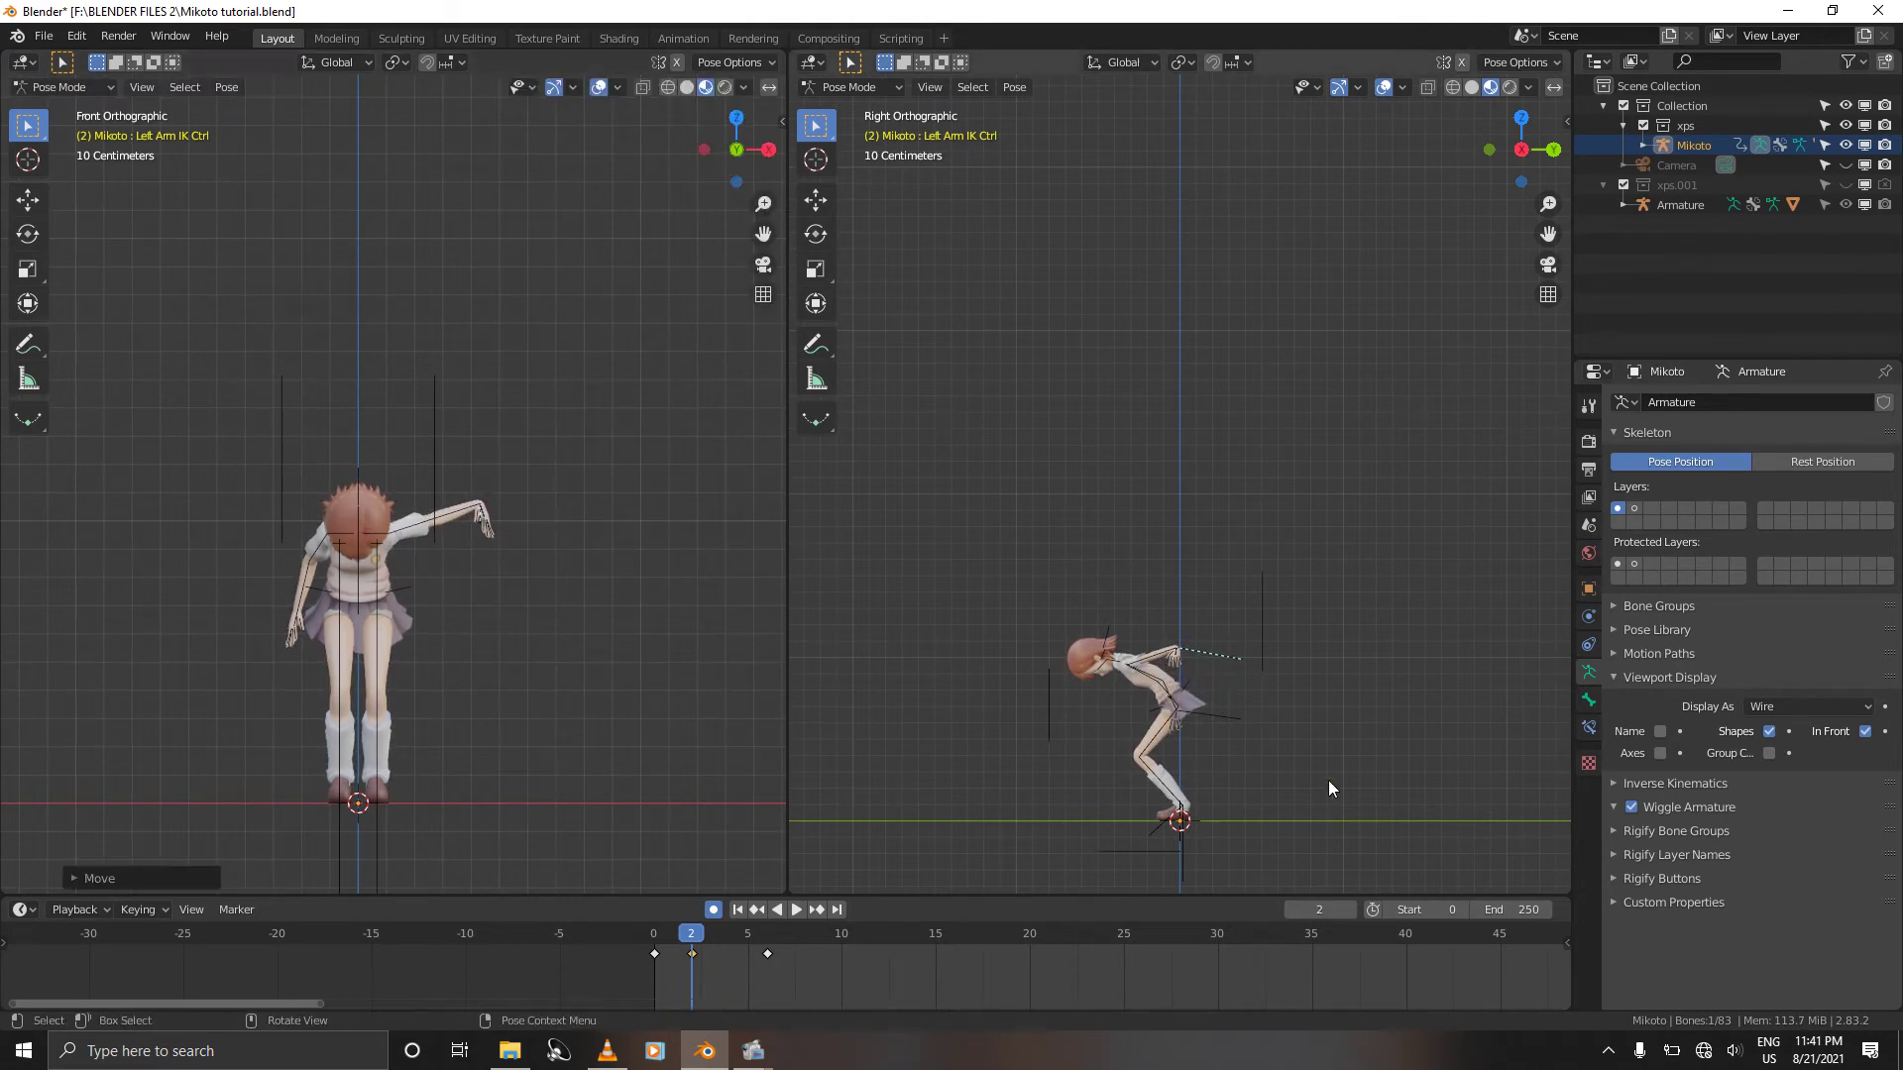
pyautogui.press('g')
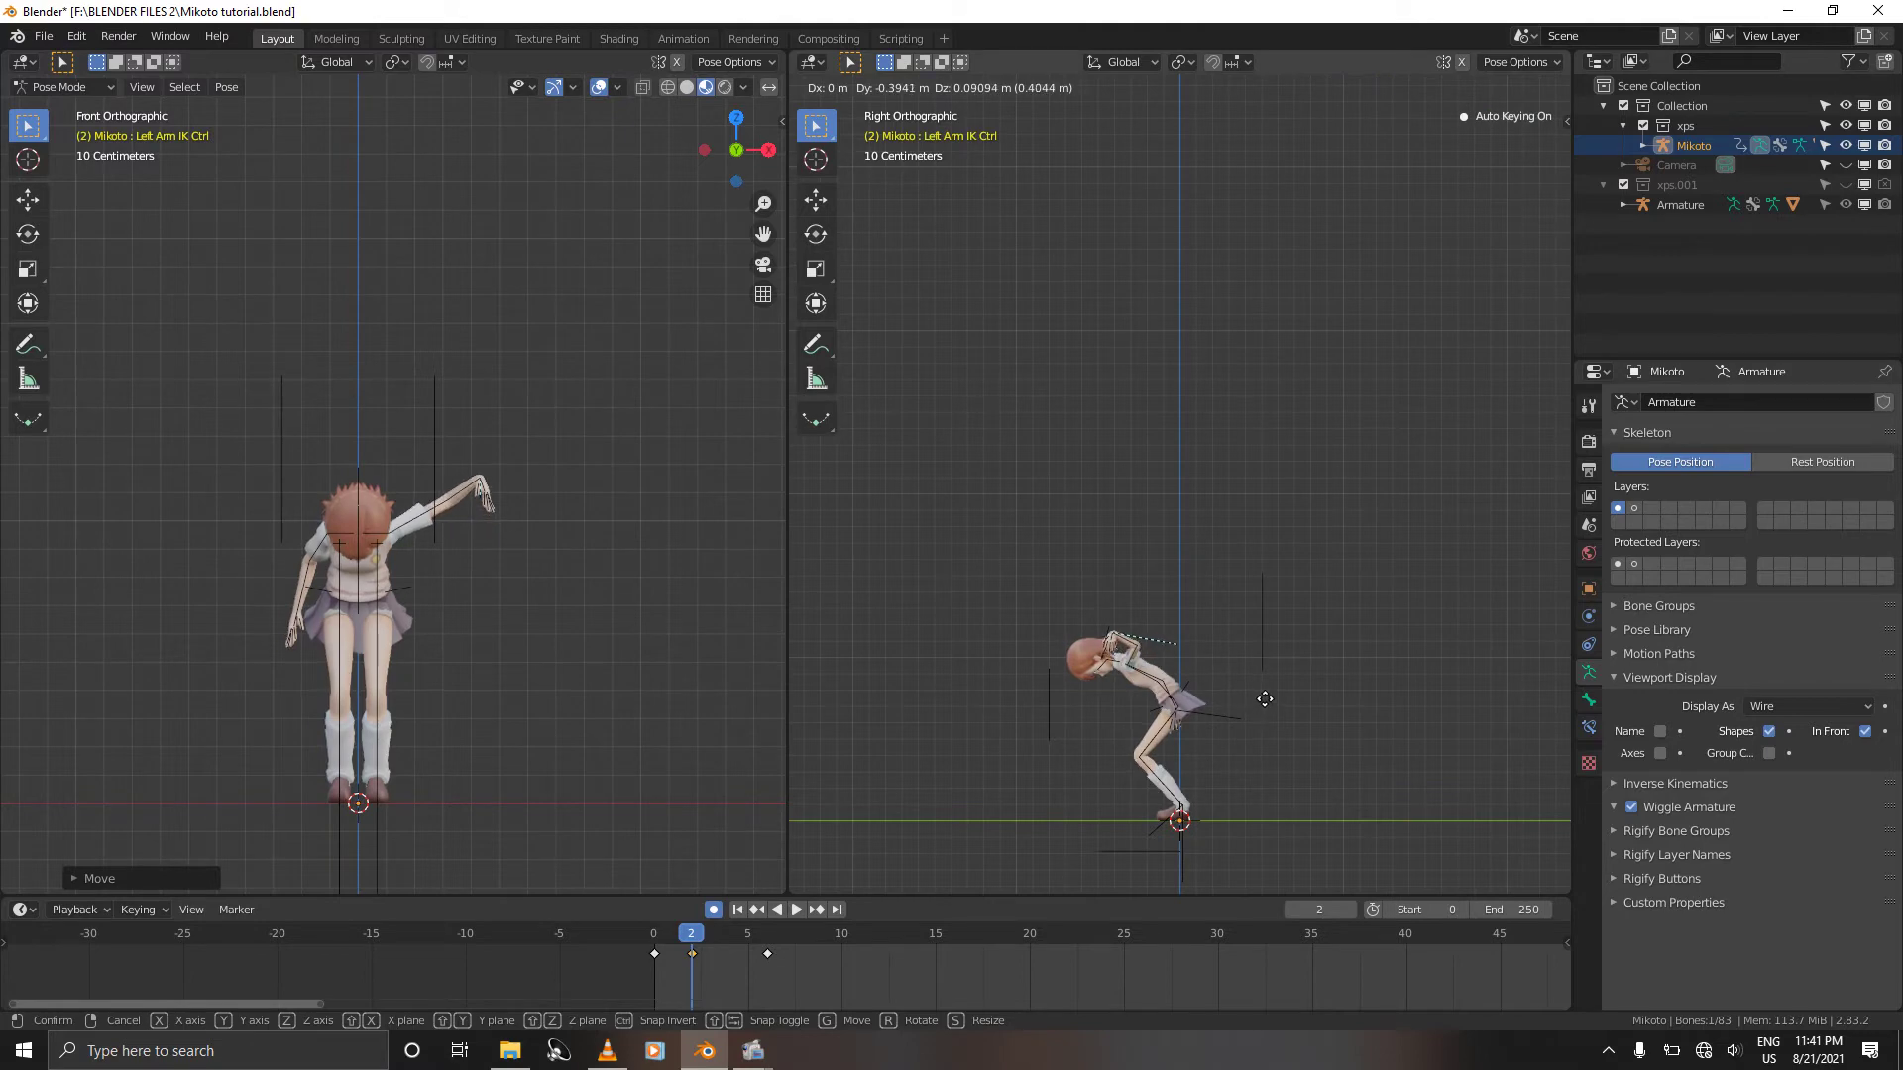
pyautogui.click(1268, 687)
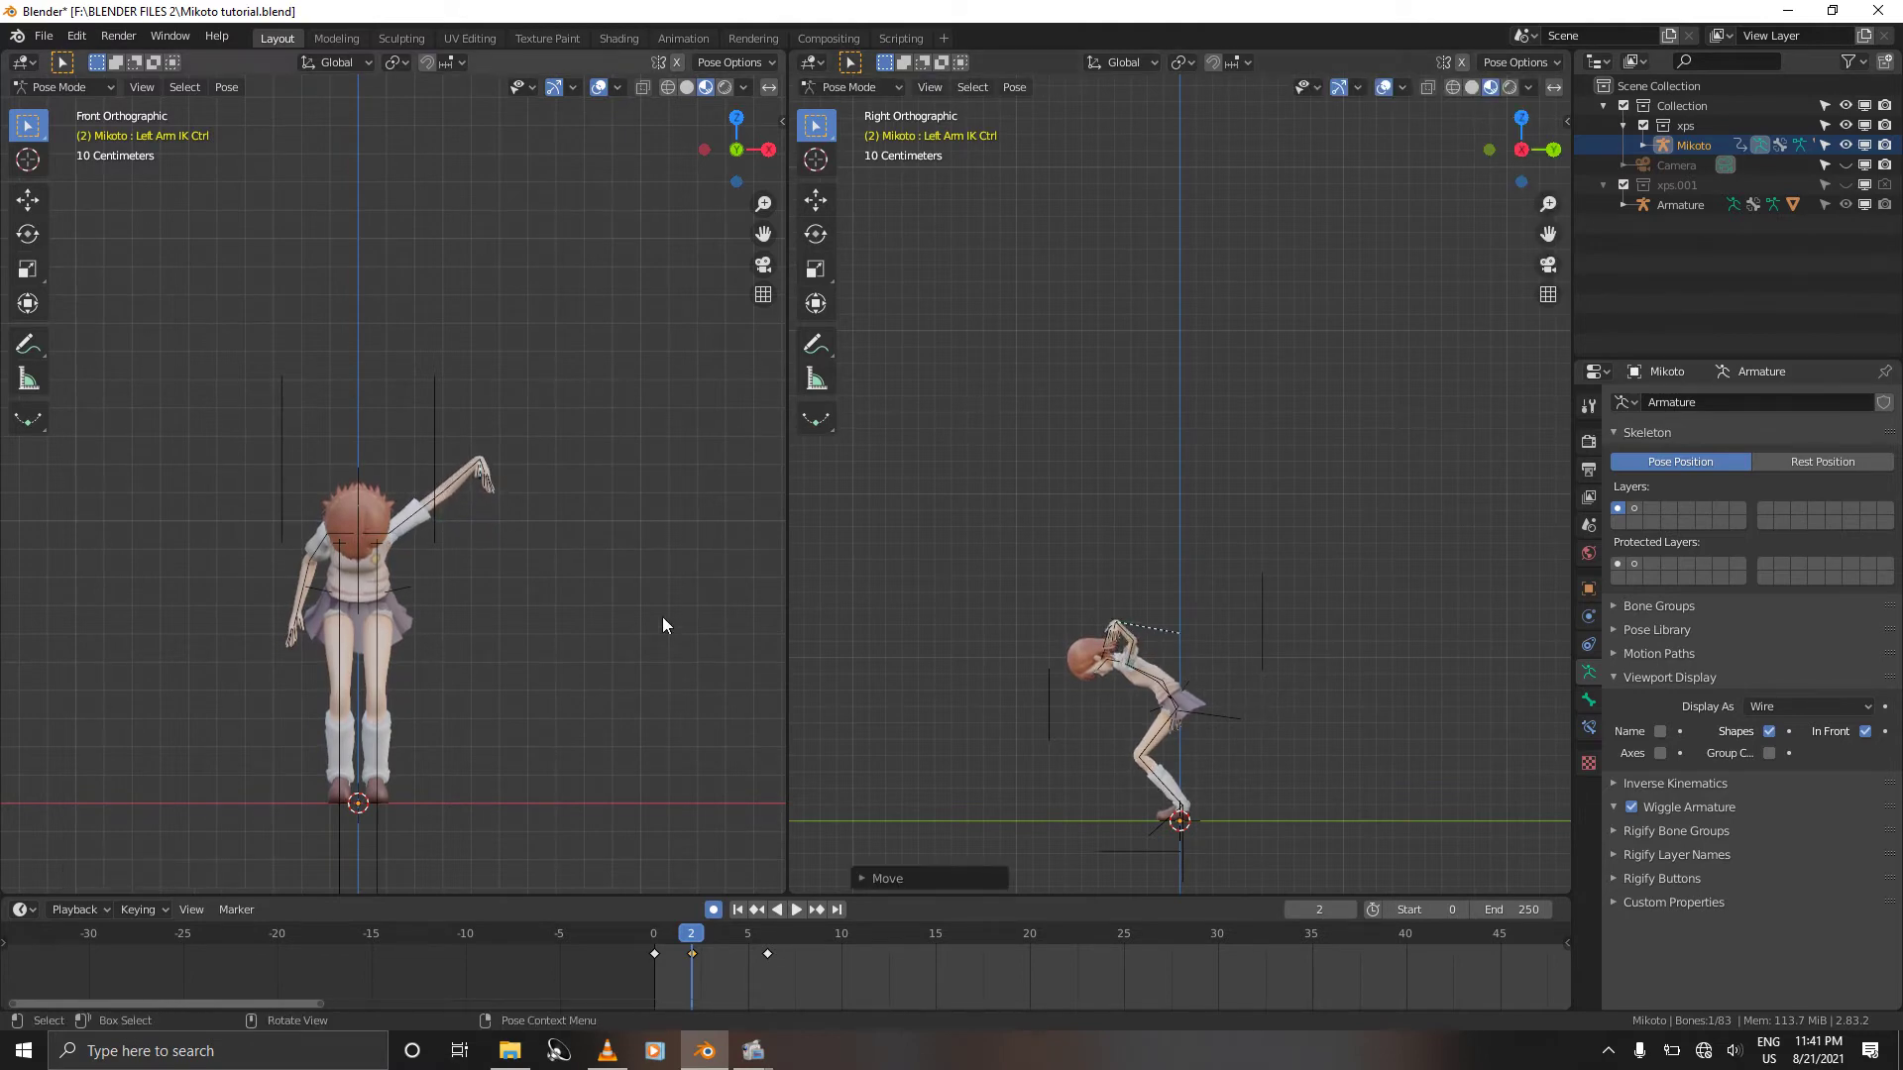
# Step: Nudge the left arm IK control slightly outward, back and up, and rotate it about -103° in front view so the hand continues the forearm
pyautogui.press('g')
pyautogui.click(570, 582)
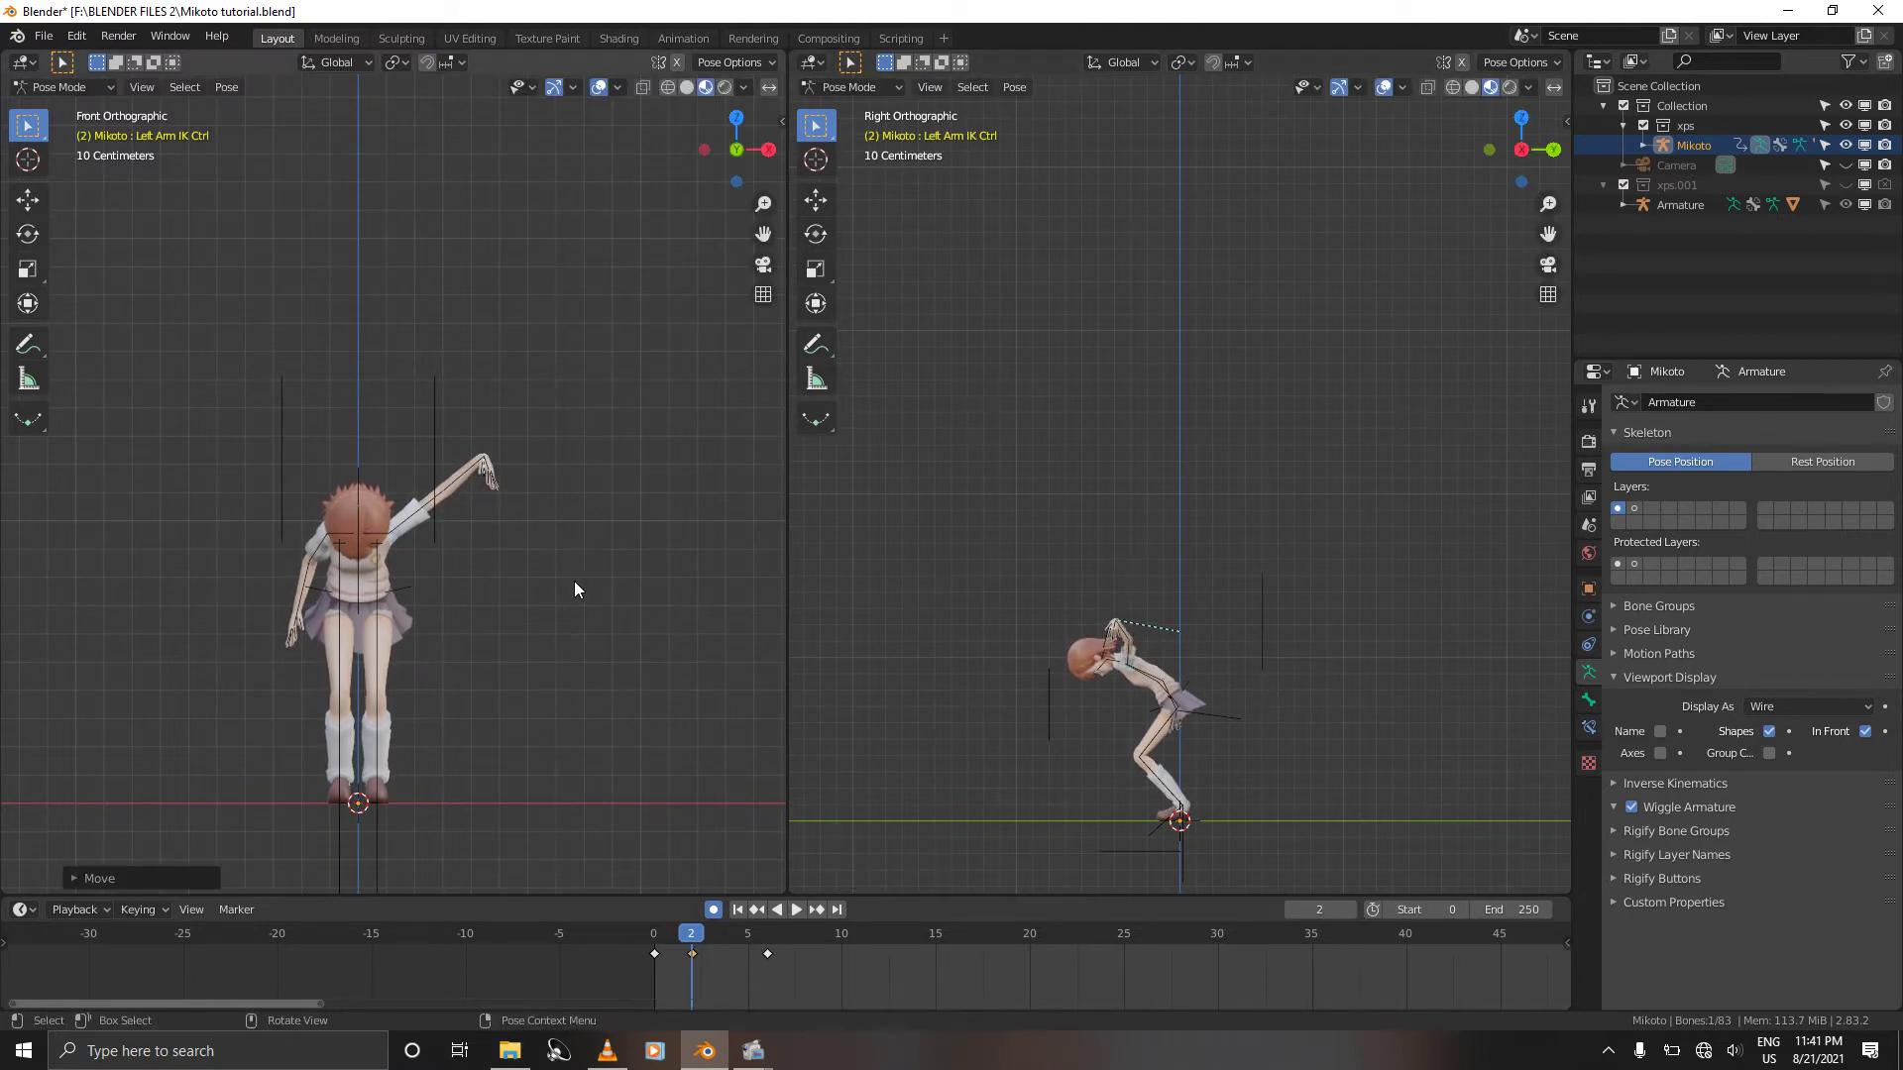
pyautogui.press('g')
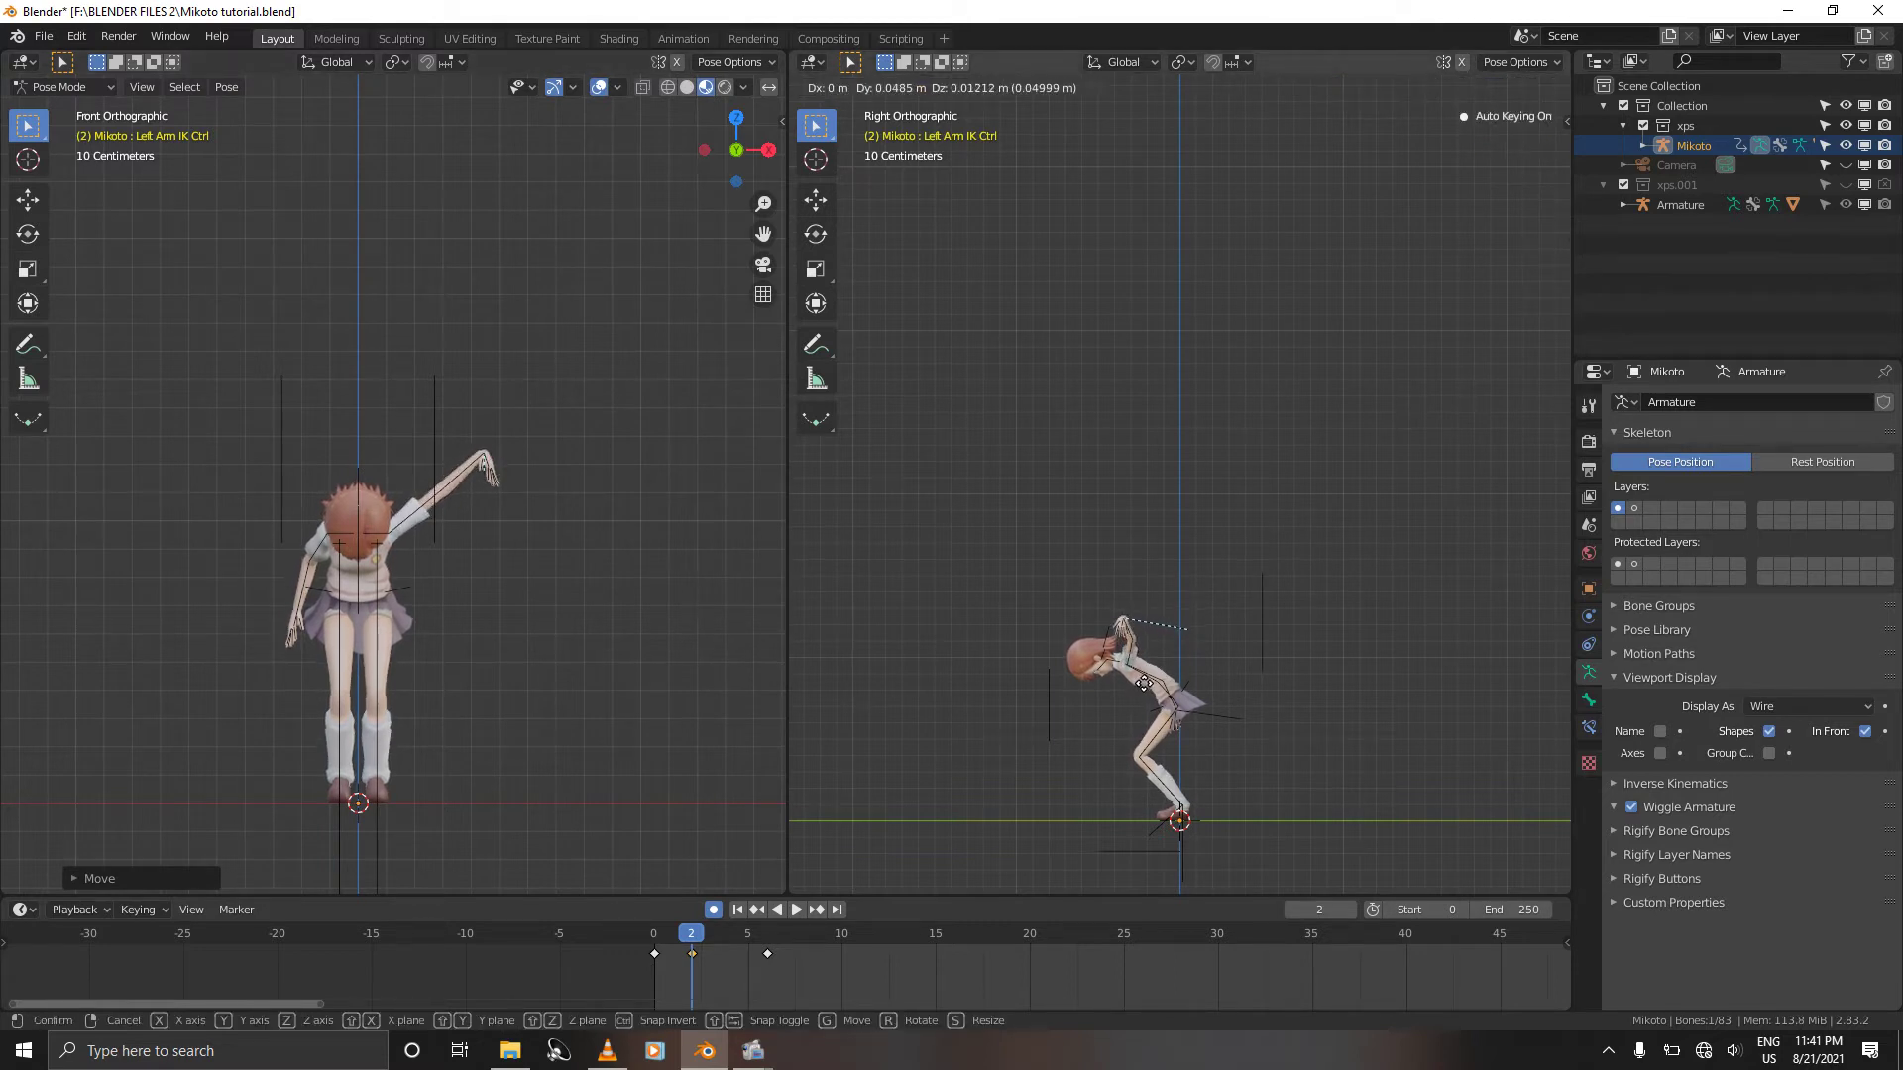
pyautogui.click(1144, 681)
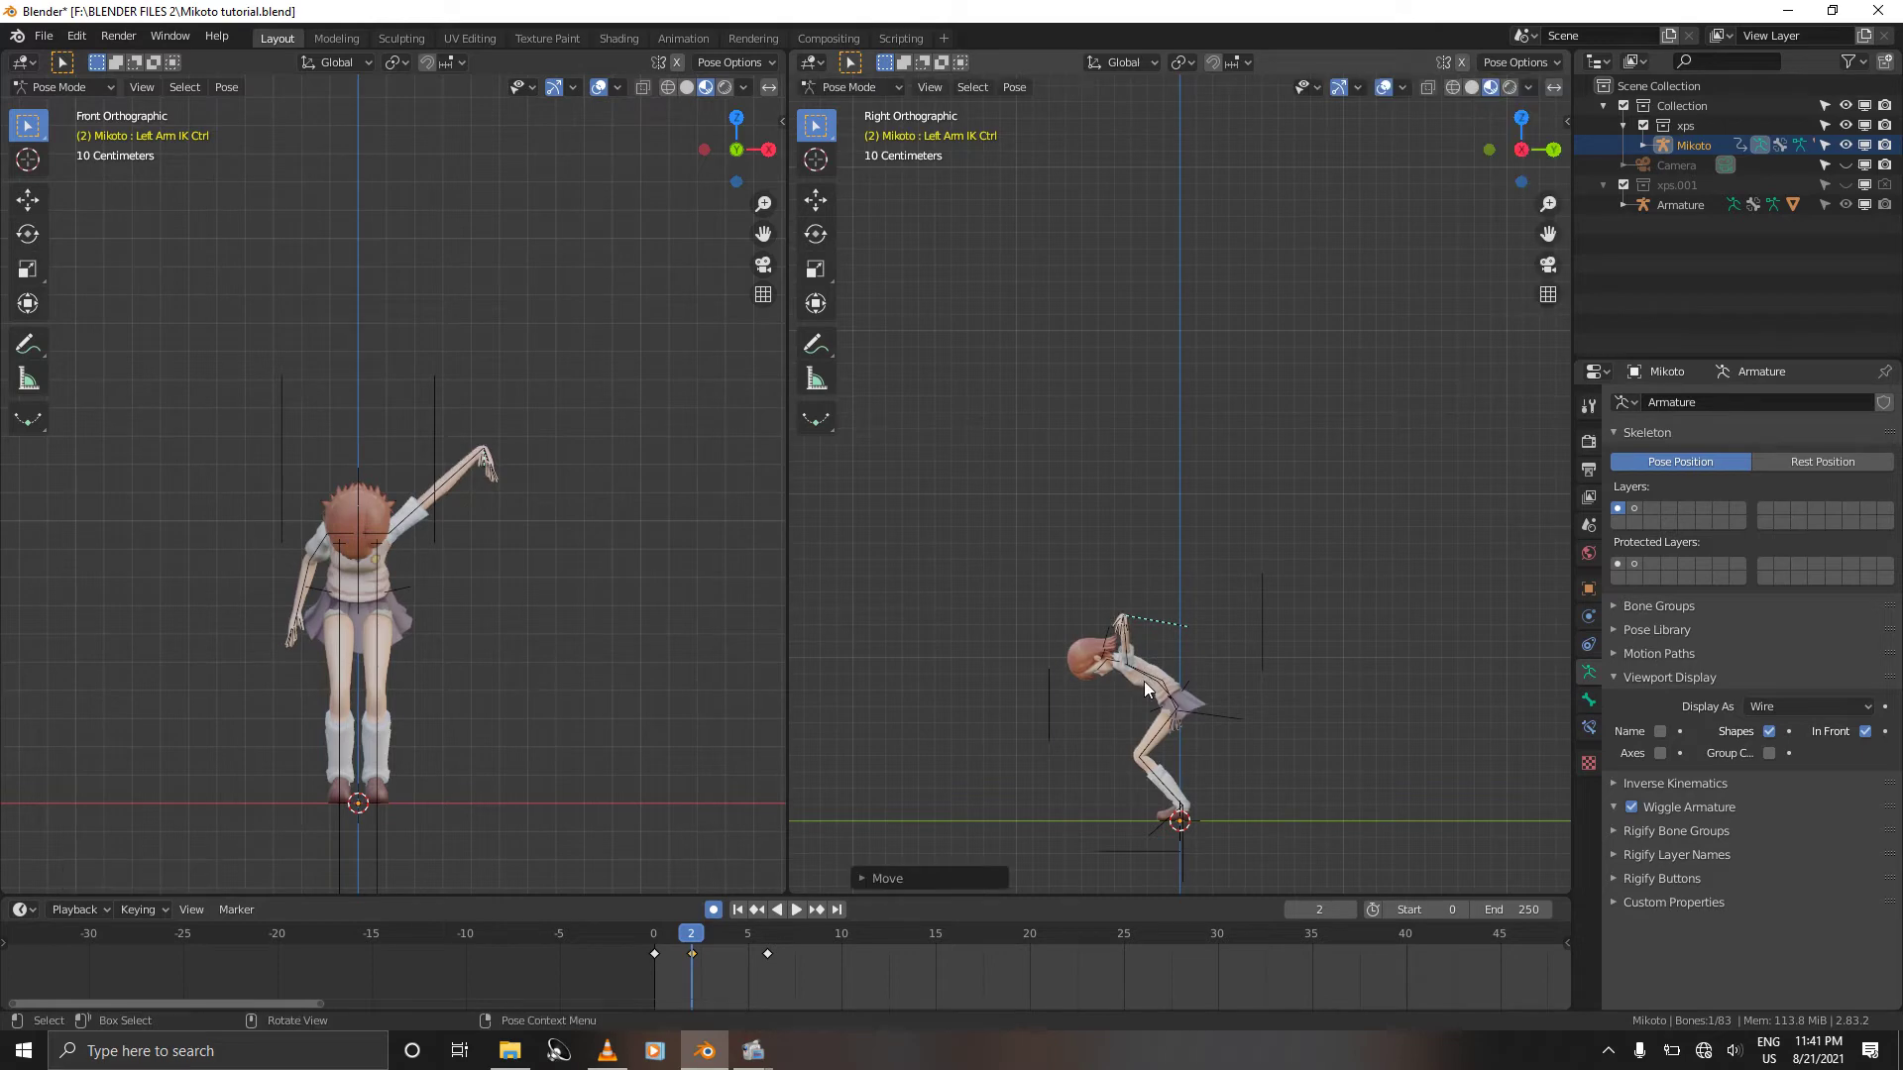
pyautogui.press('s')
pyautogui.press('r')
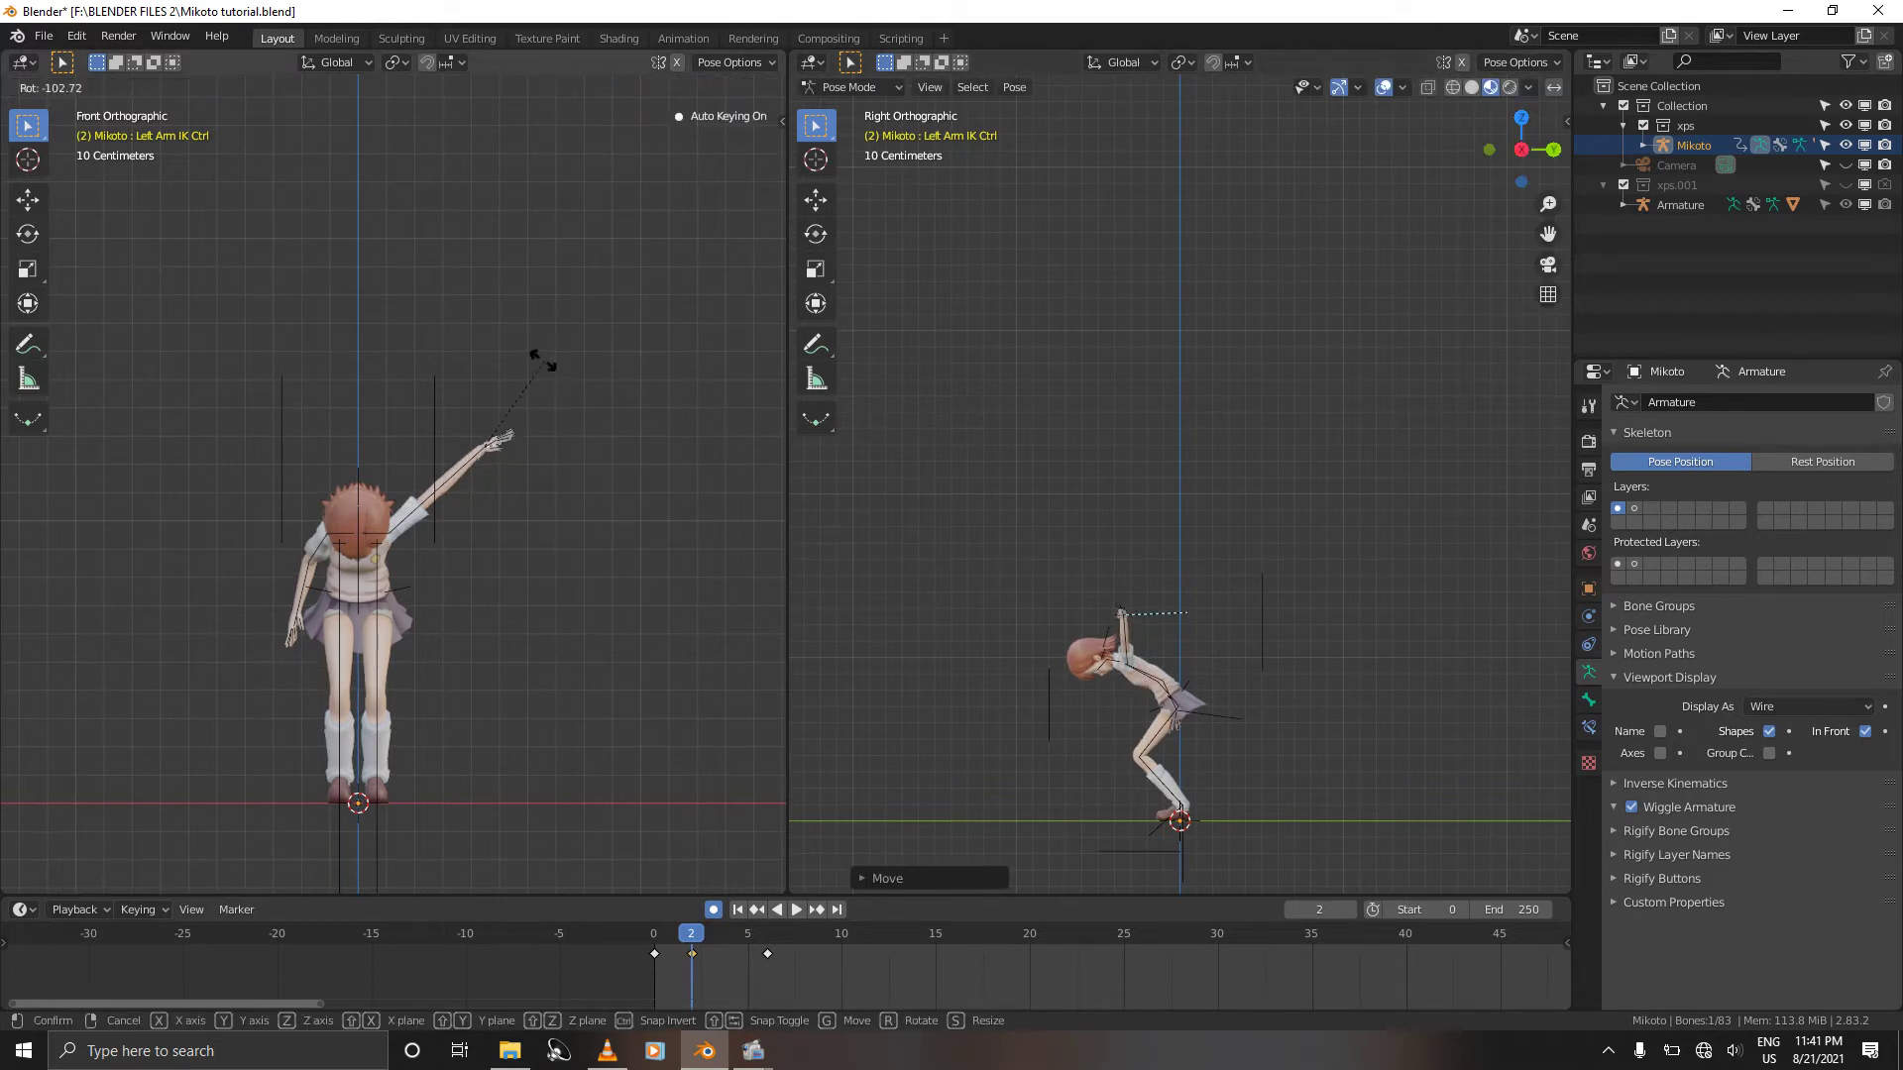
pyautogui.click(540, 363)
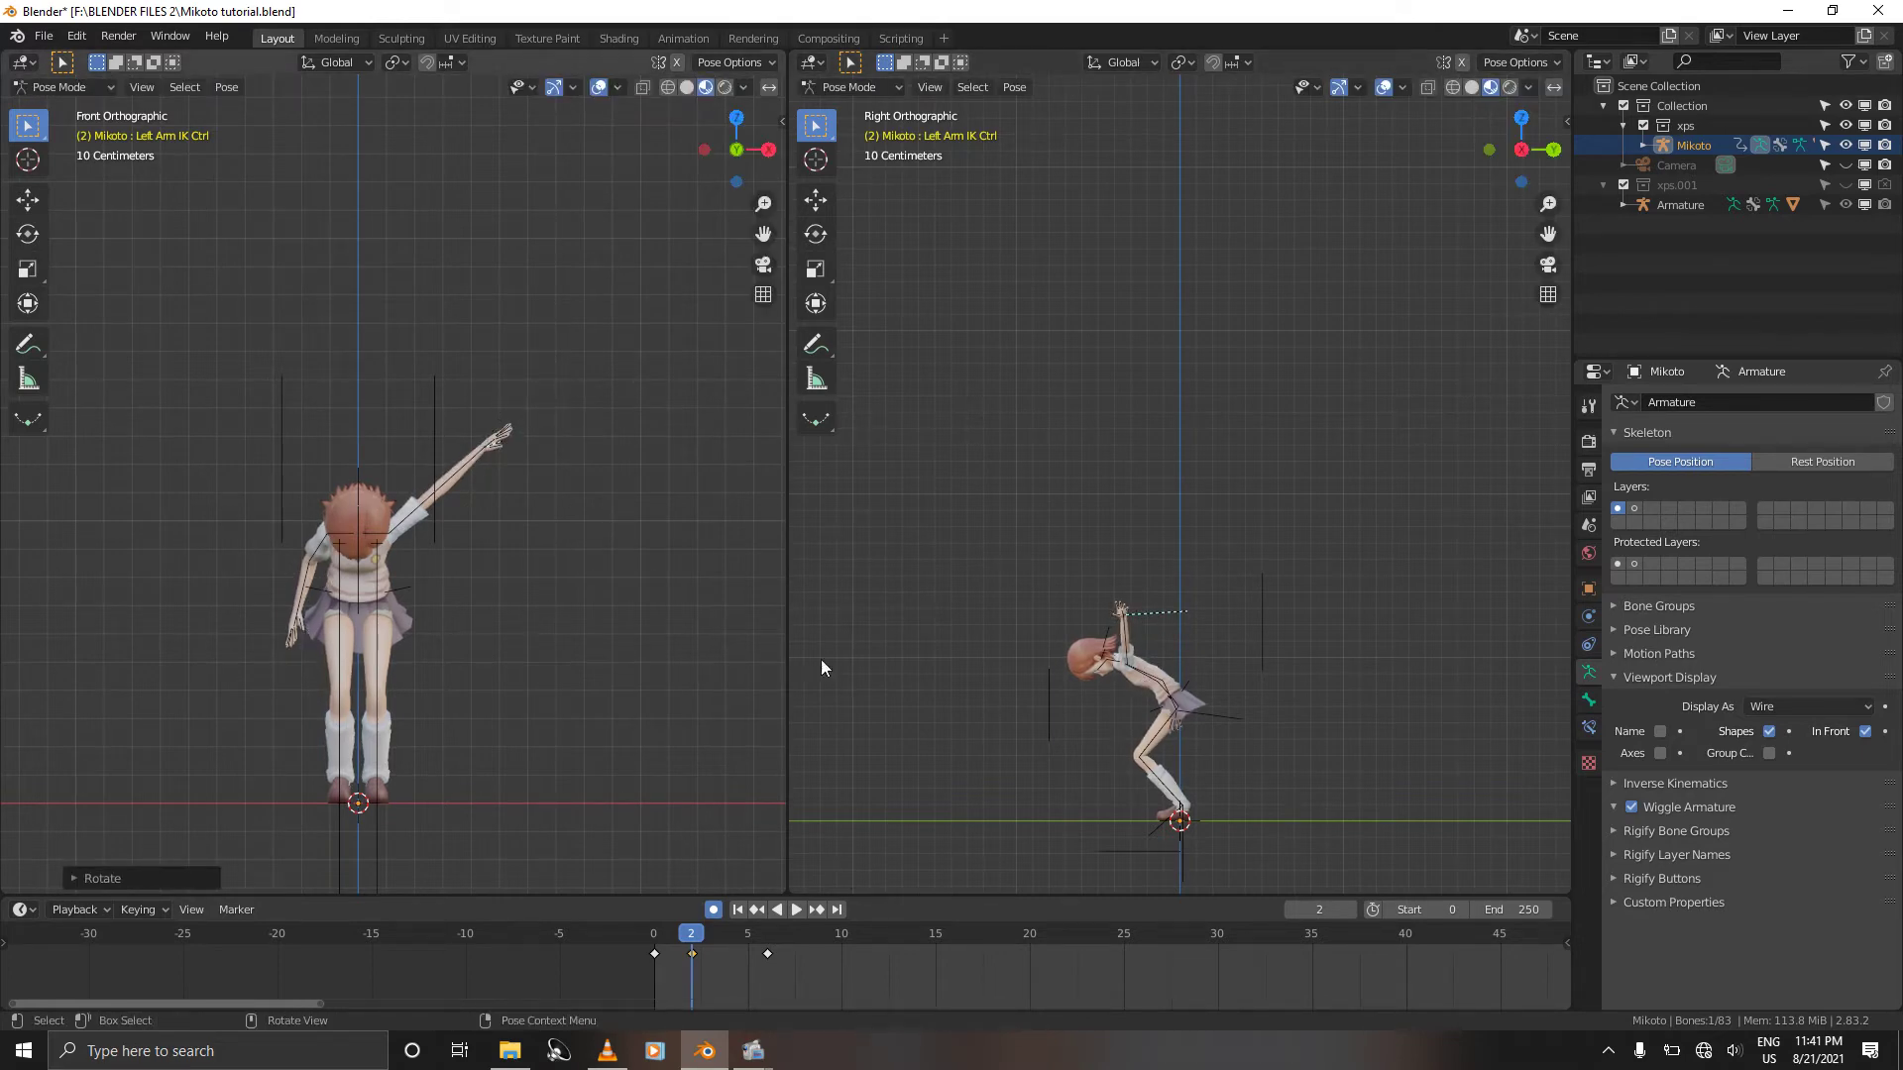
# Step: Raise the right arm IK control to mirror the left, moving it about 0.4 m forward and 0.2 m outward
pyautogui.click(1219, 716)
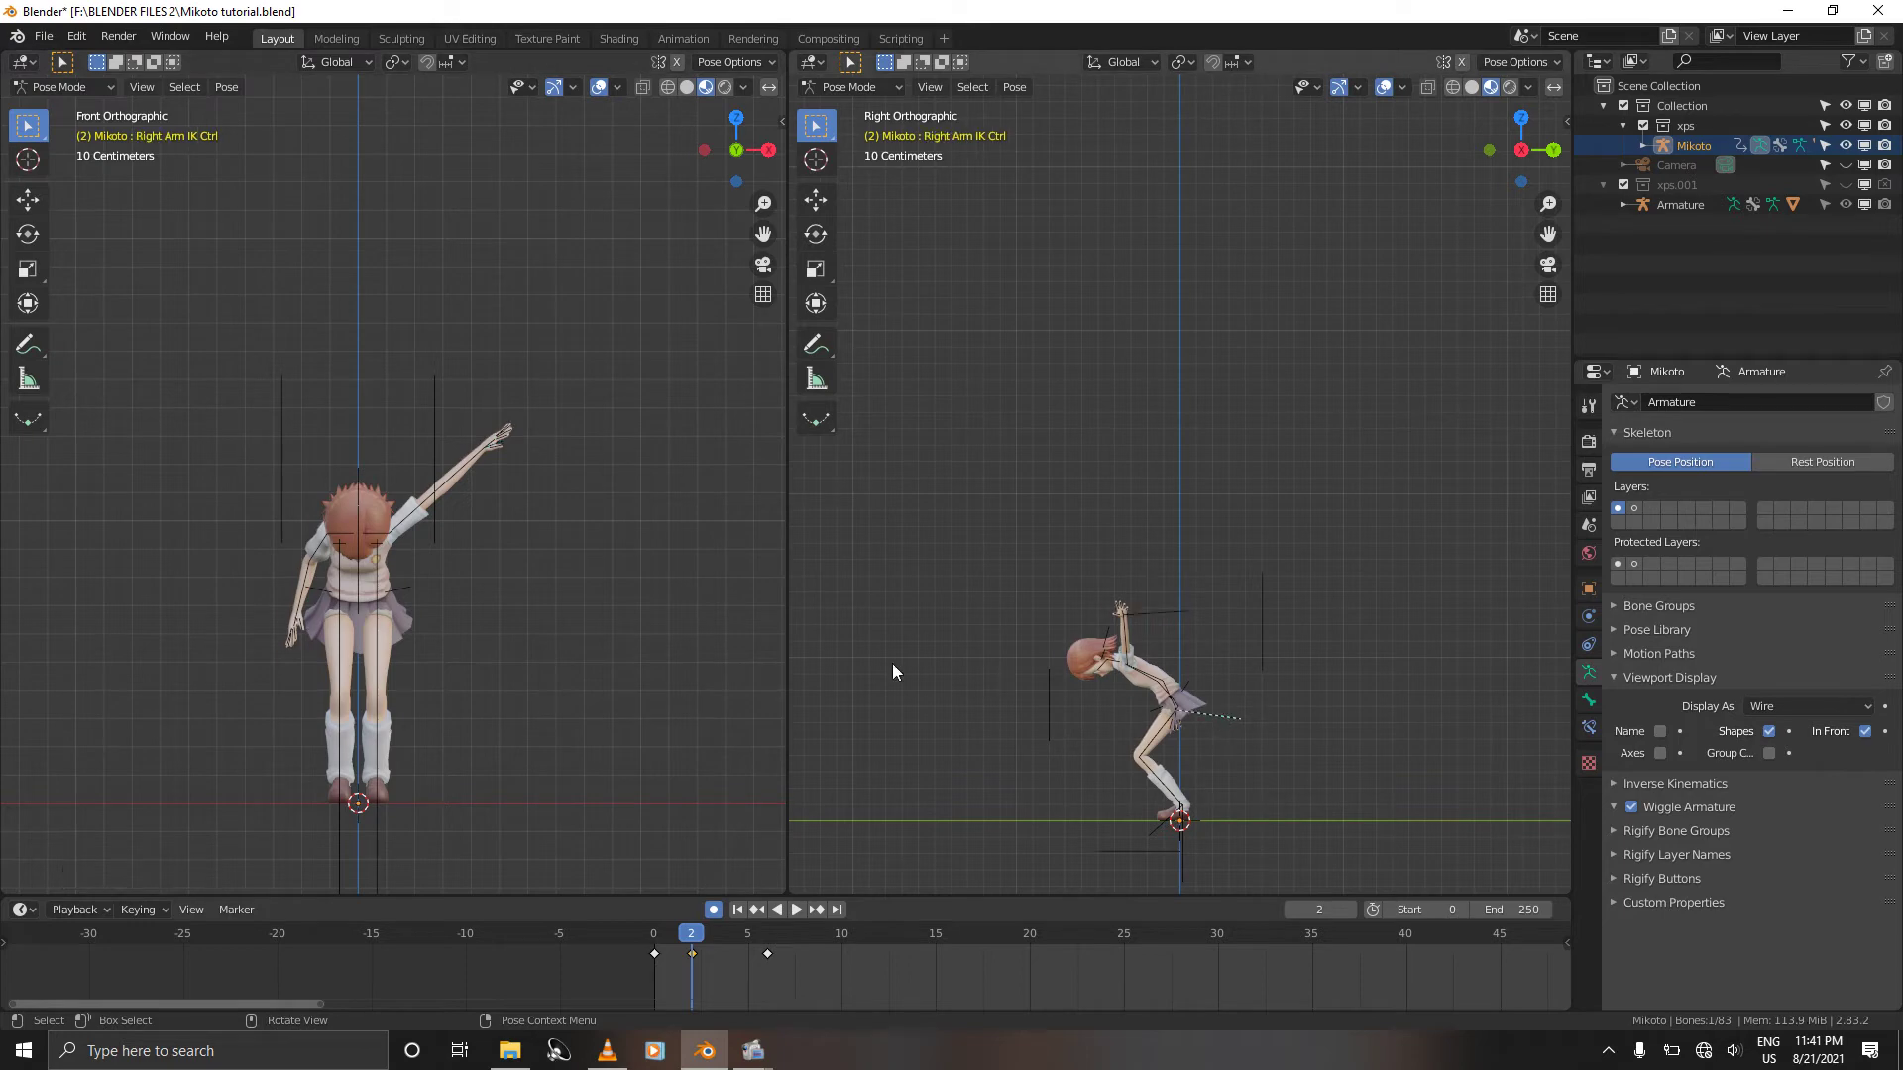
pyautogui.press('g')
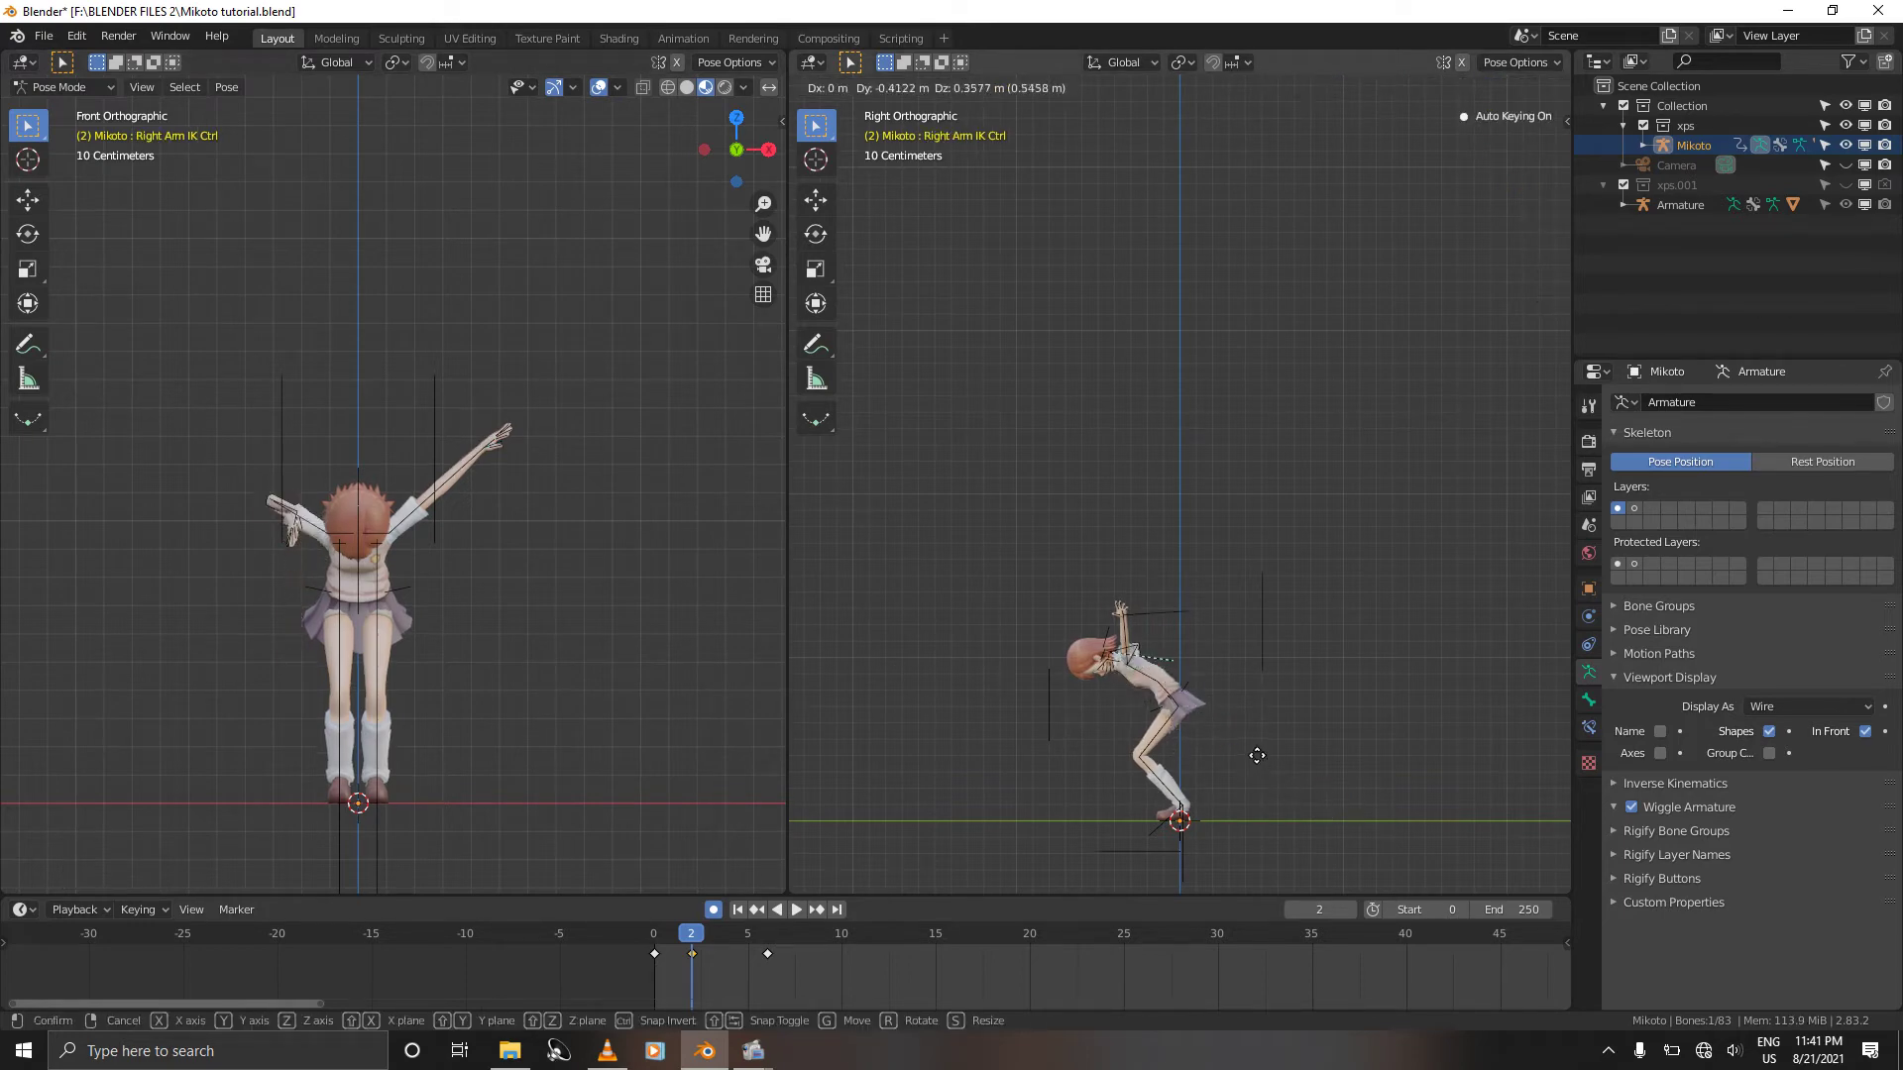
pyautogui.click(1257, 751)
pyautogui.press('g')
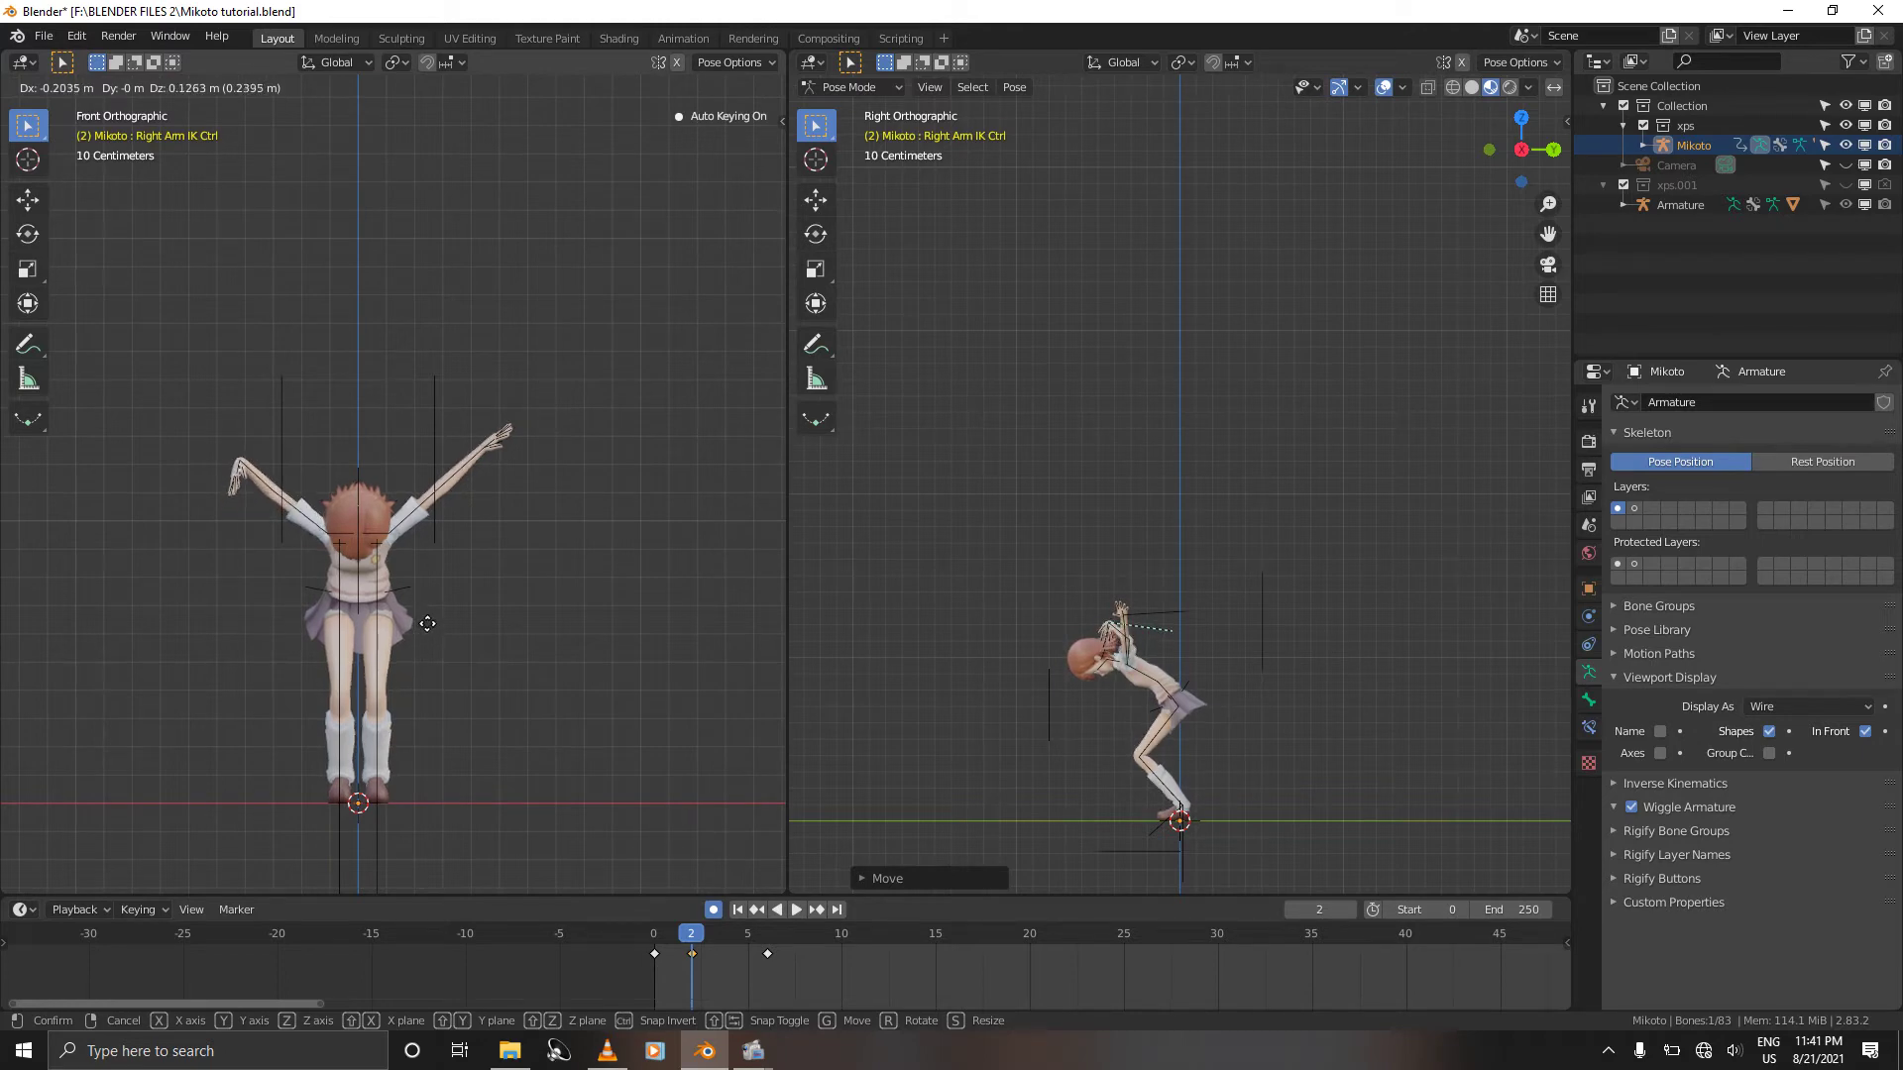
pyautogui.click(428, 624)
pyautogui.press('g')
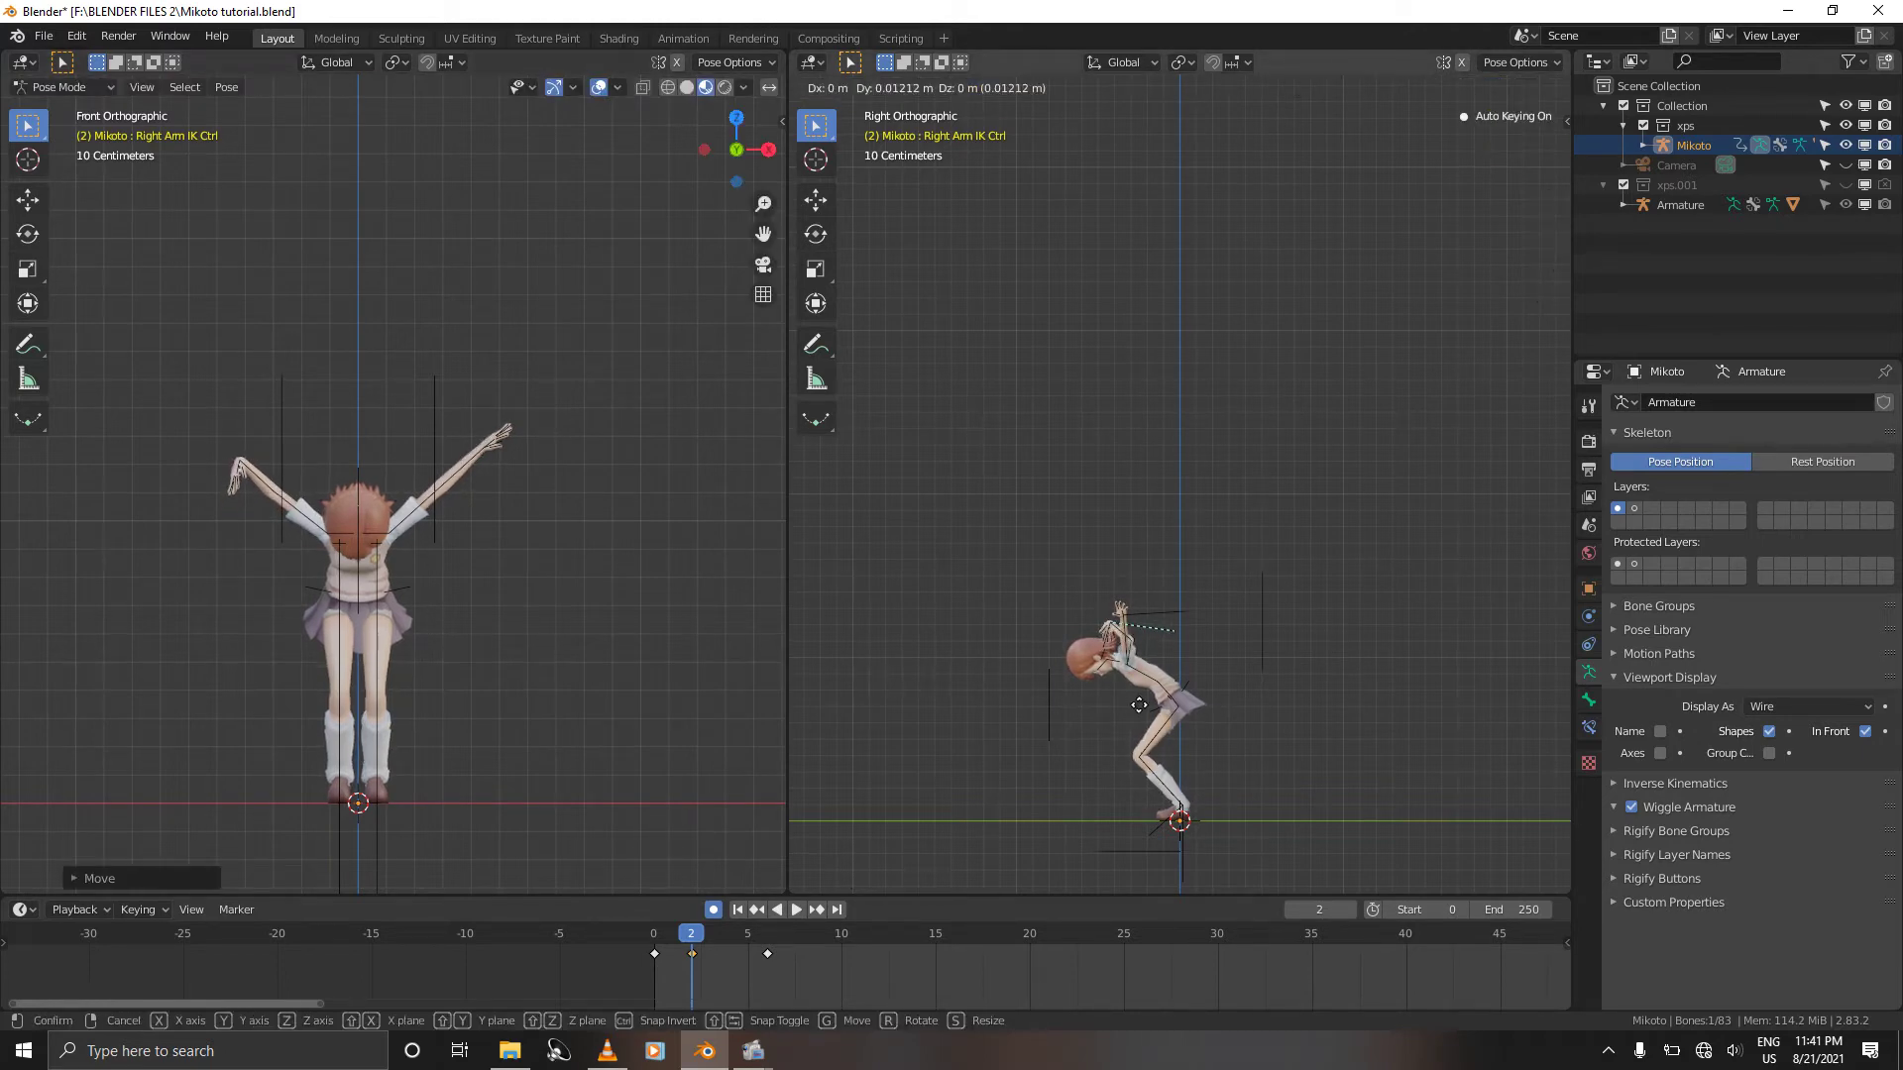
pyautogui.click(1131, 701)
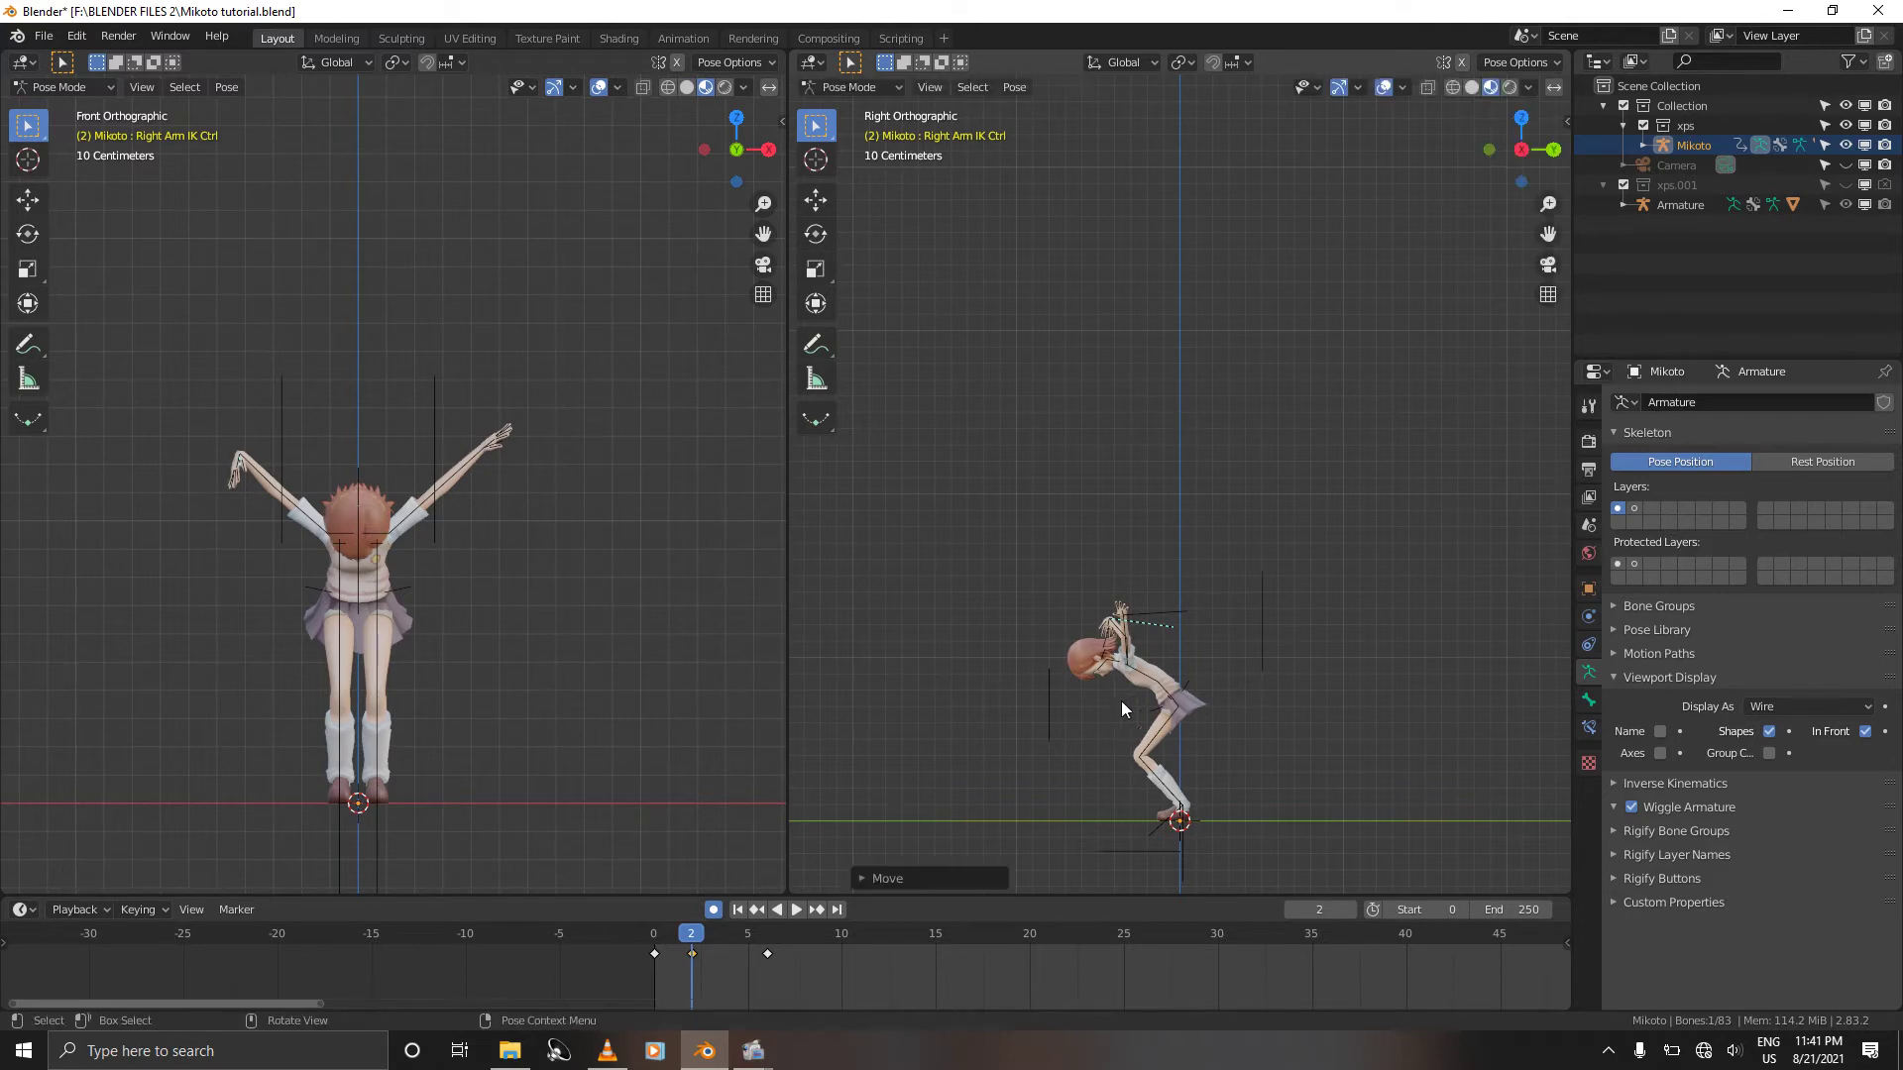
# Step: Rotate the right arm IK control about 125° in front view and shift it slightly up and about 0.05 m back to match the left hand
pyautogui.press('r')
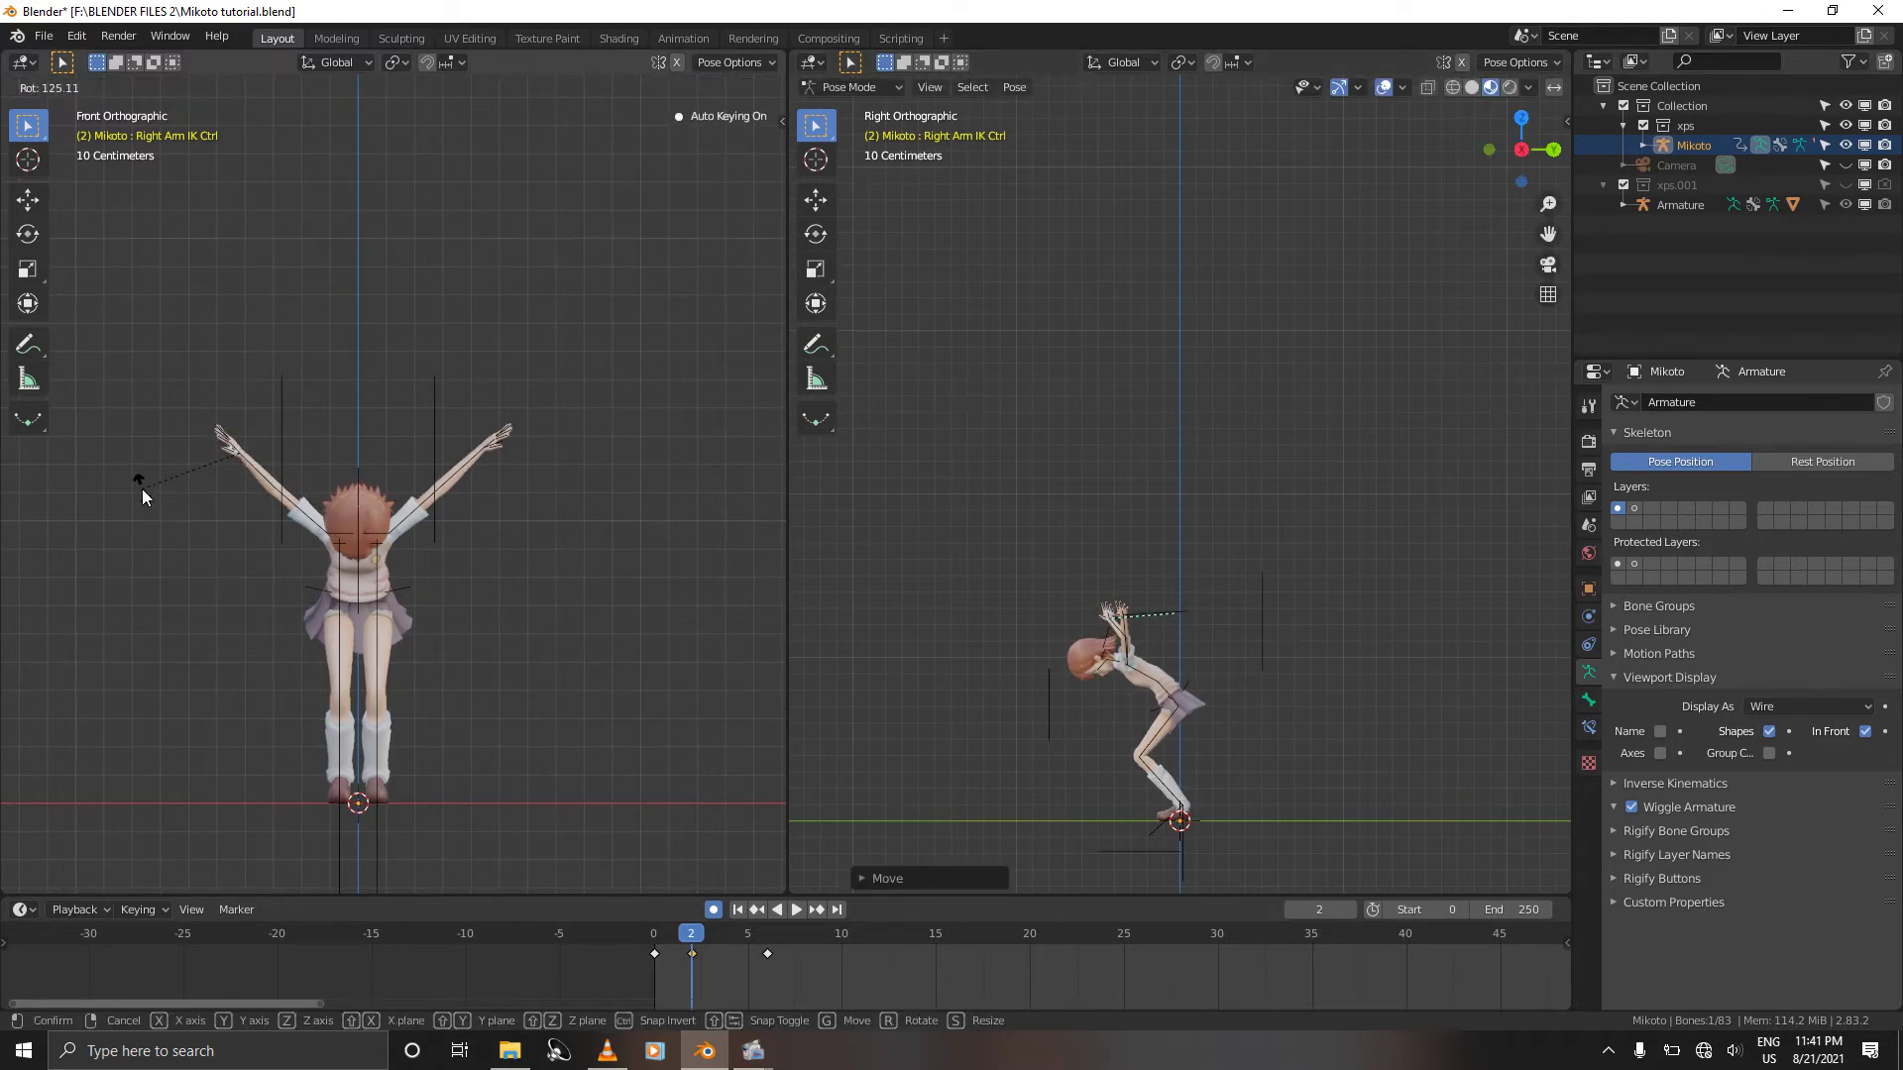
pyautogui.click(141, 489)
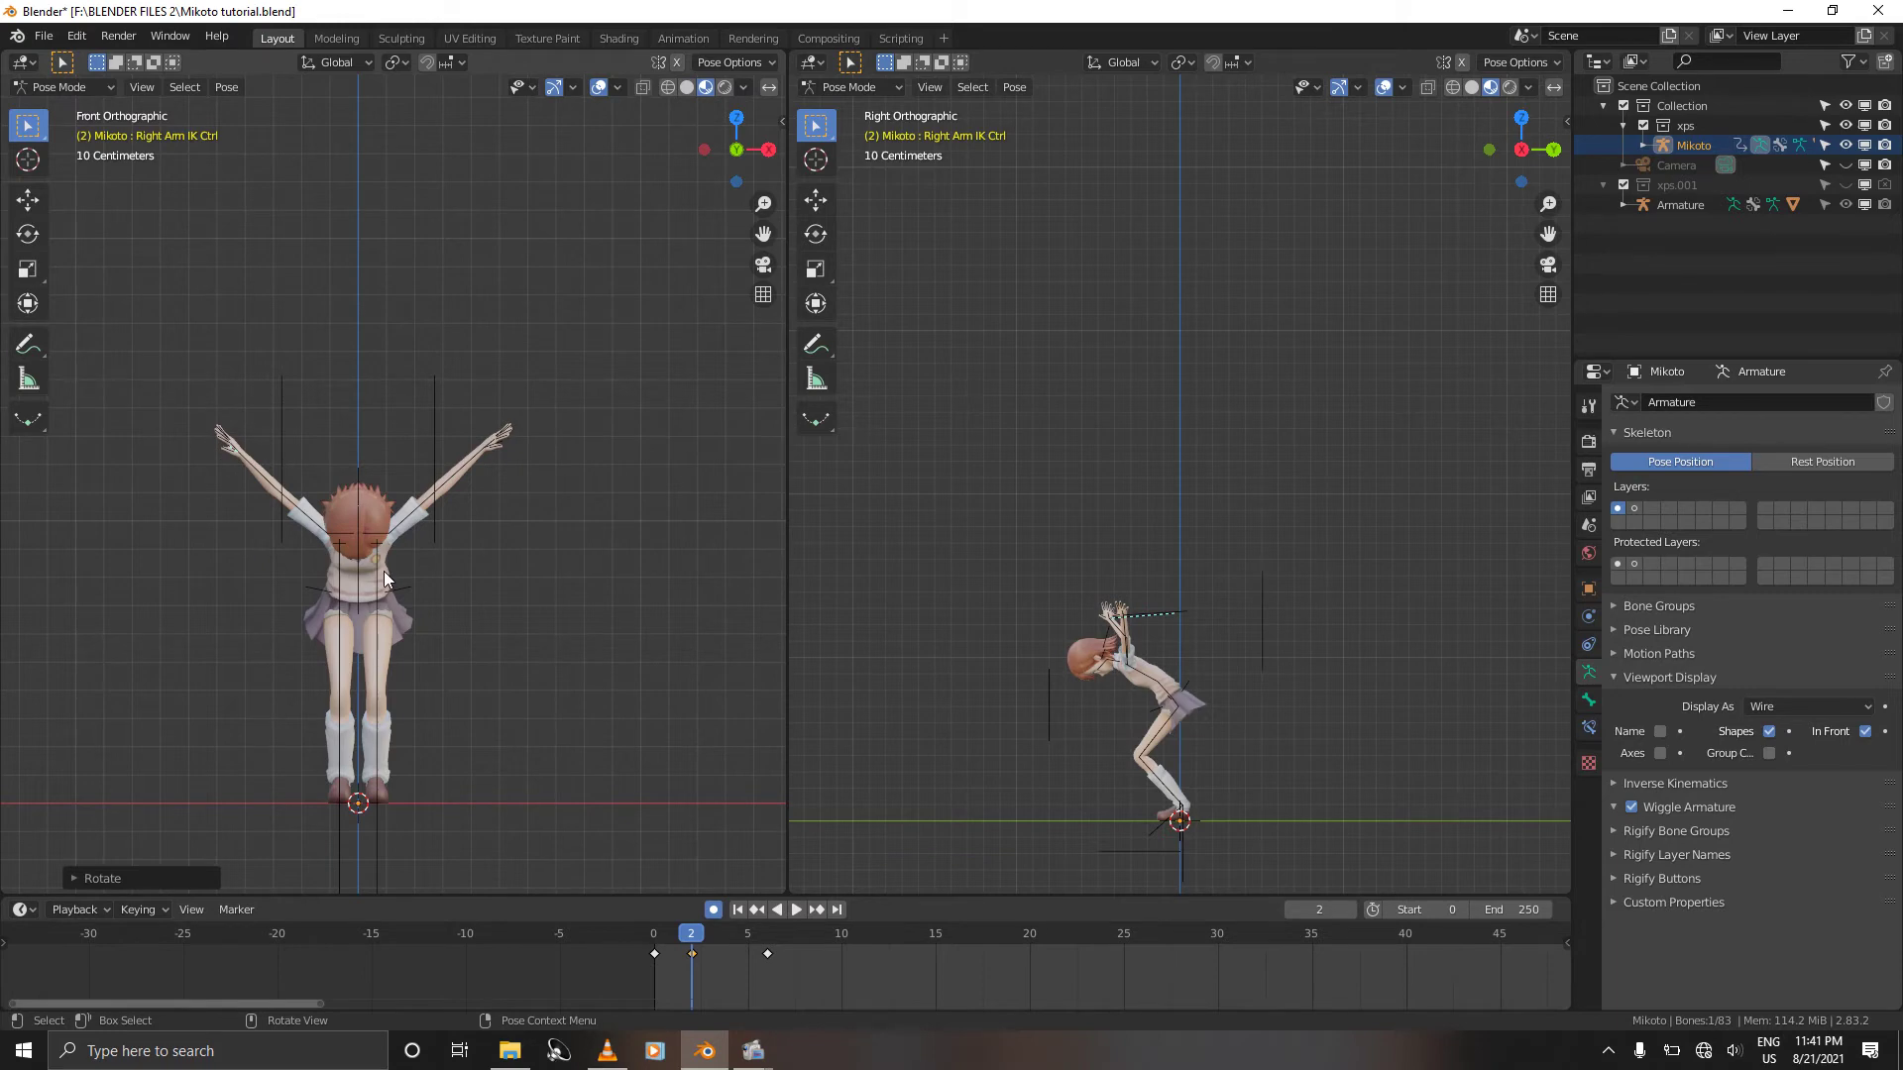
pyautogui.press('g')
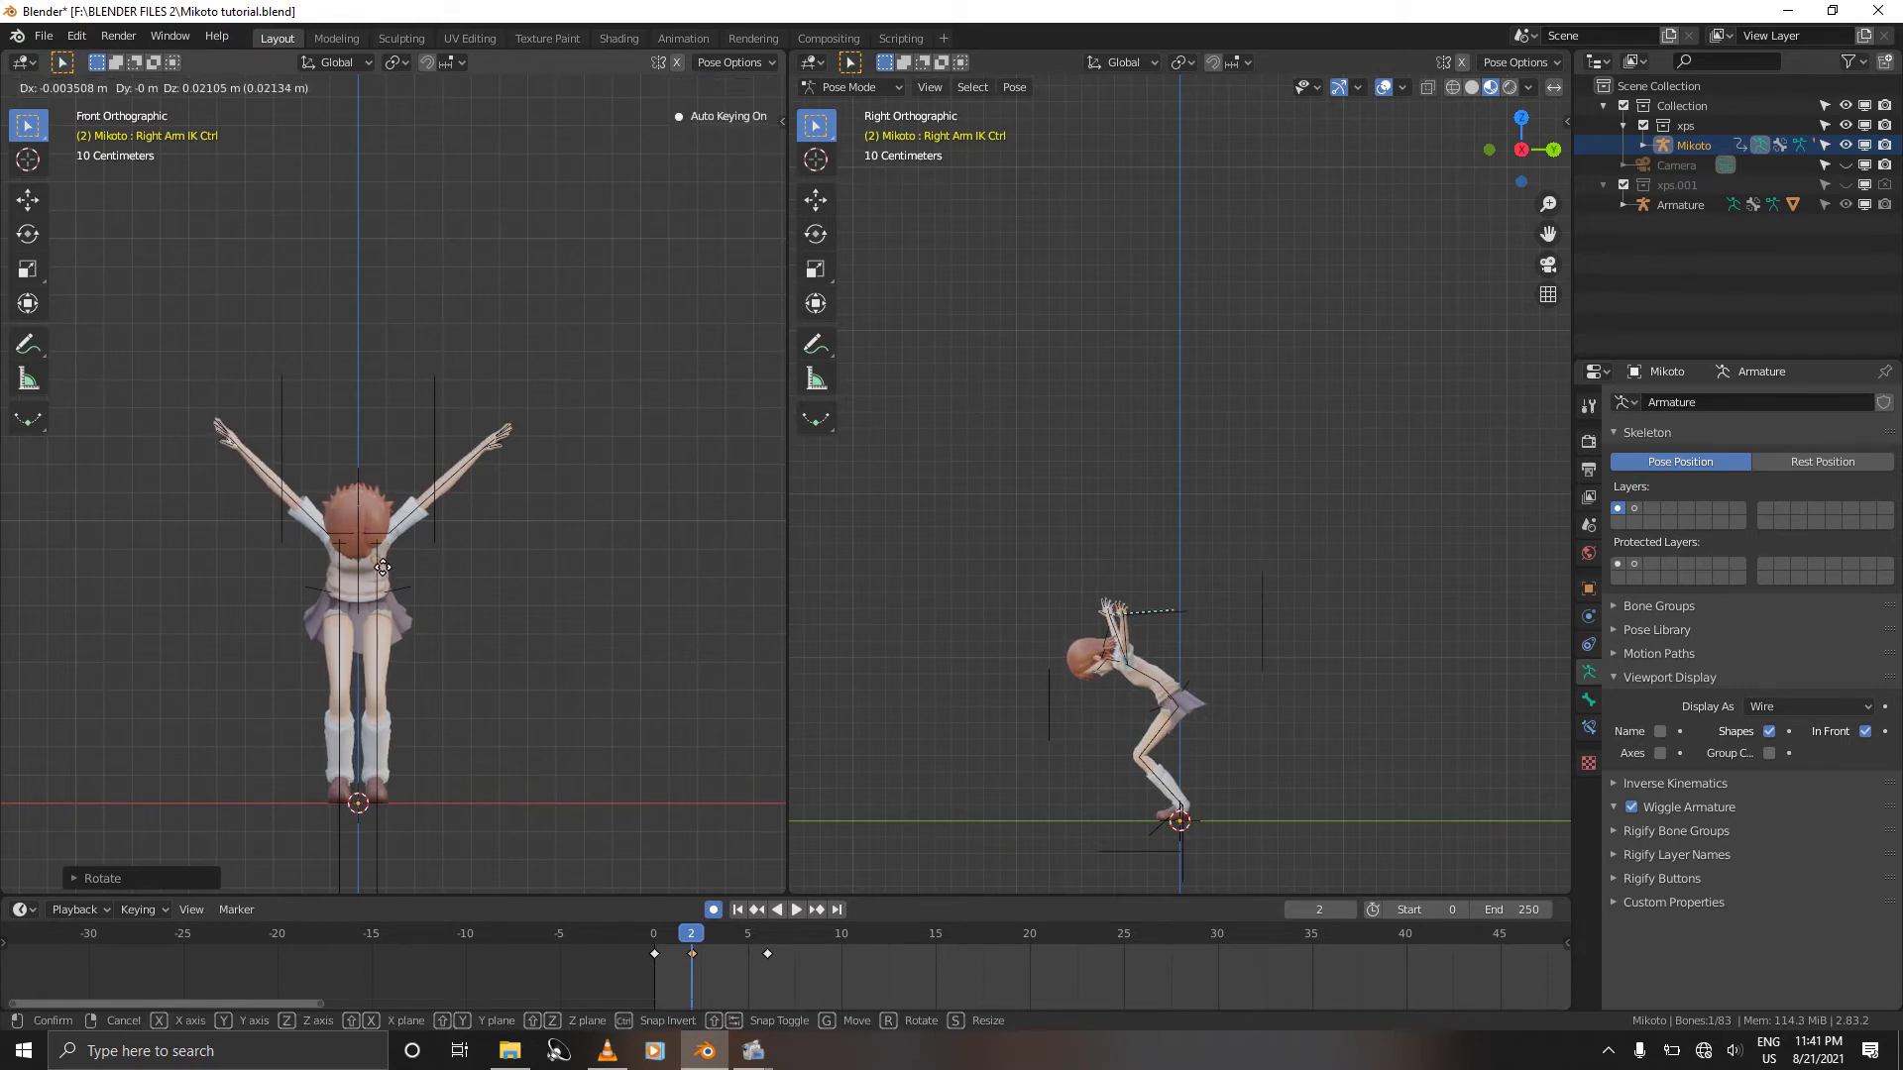
pyautogui.click(382, 567)
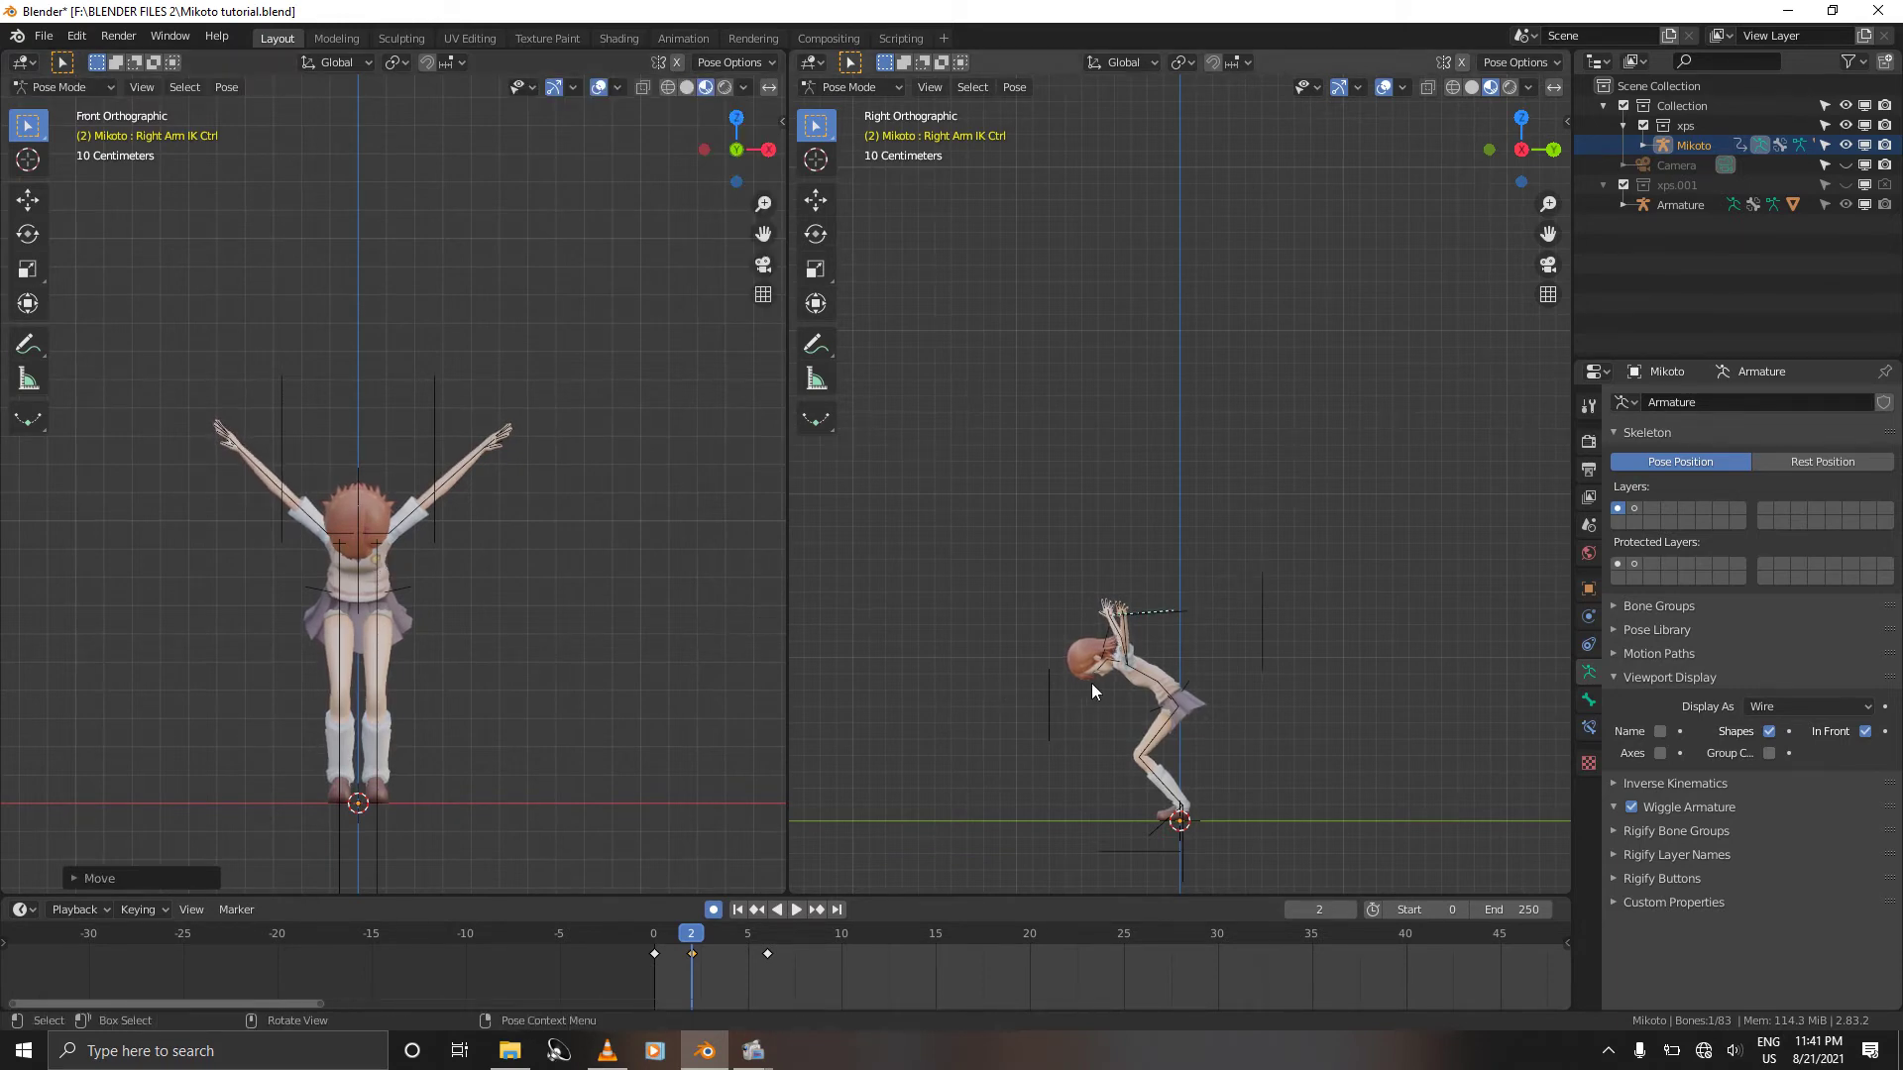
pyautogui.press('g')
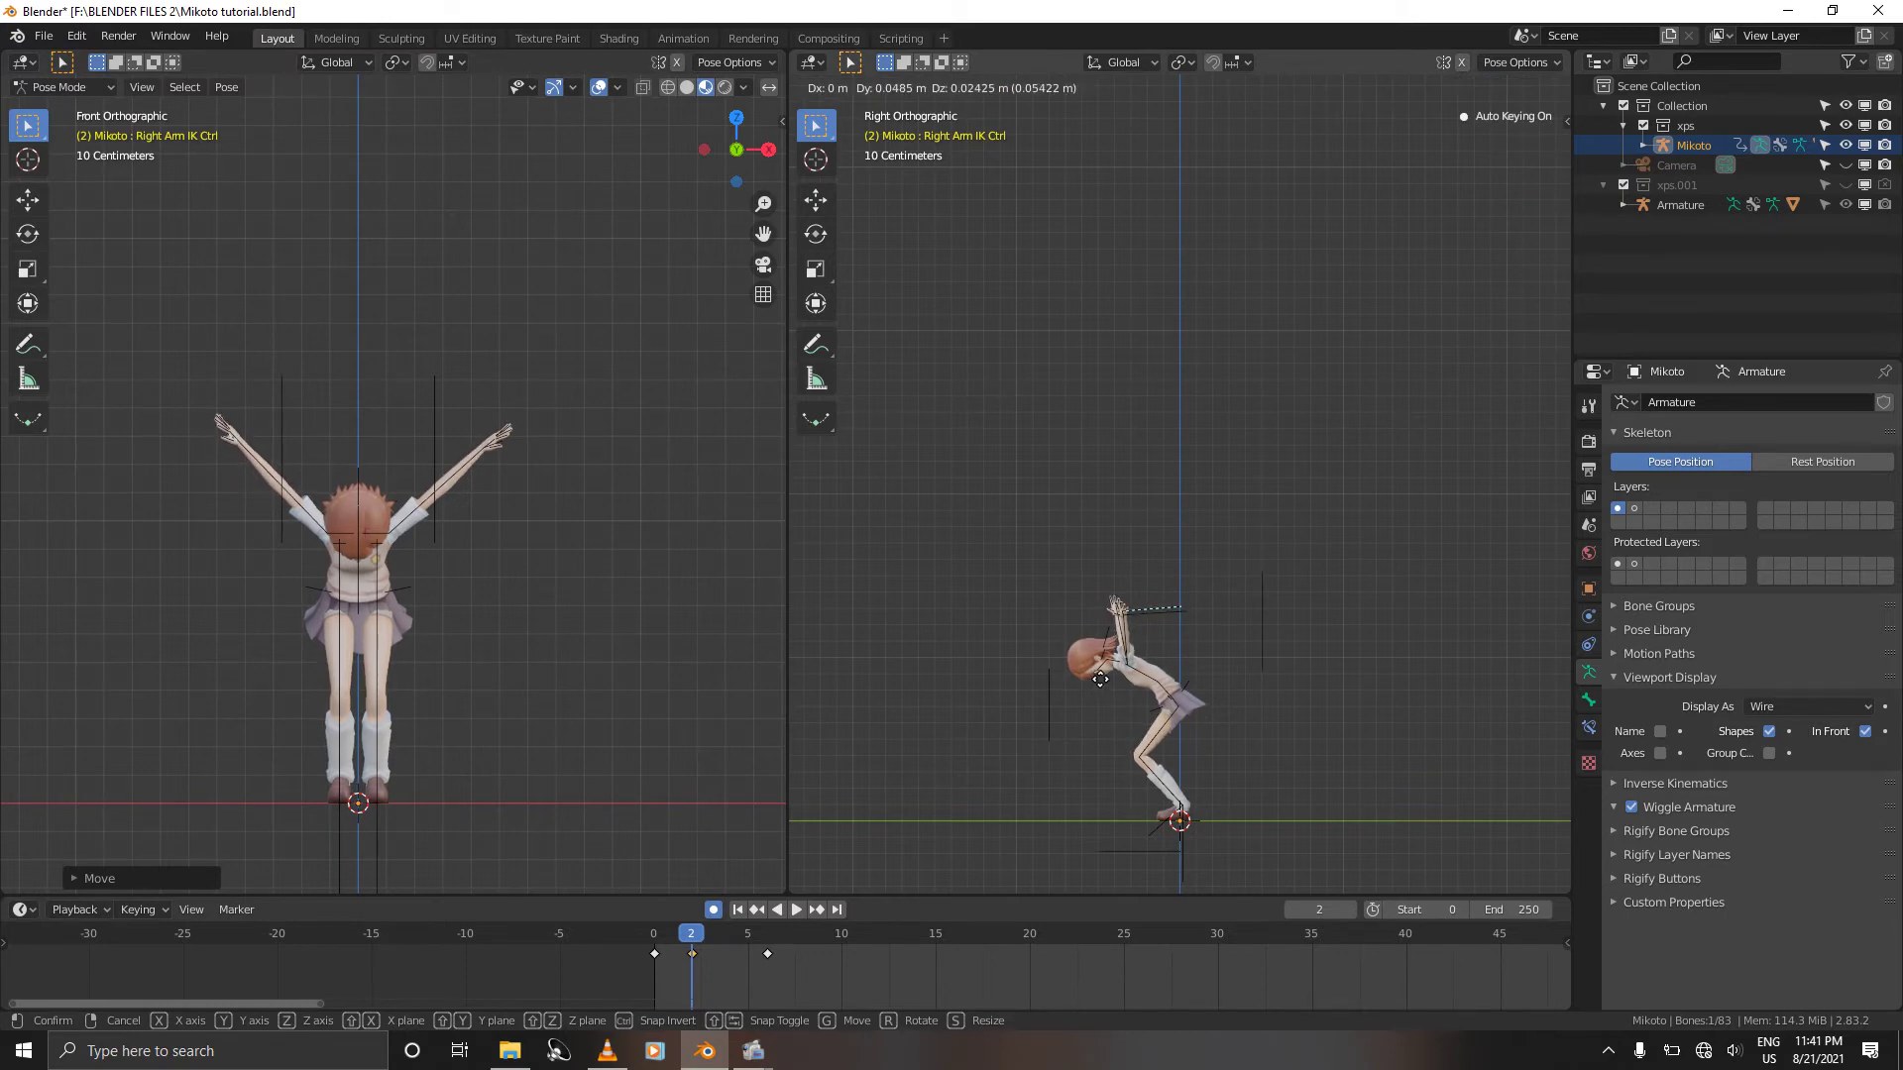
pyautogui.click(1100, 680)
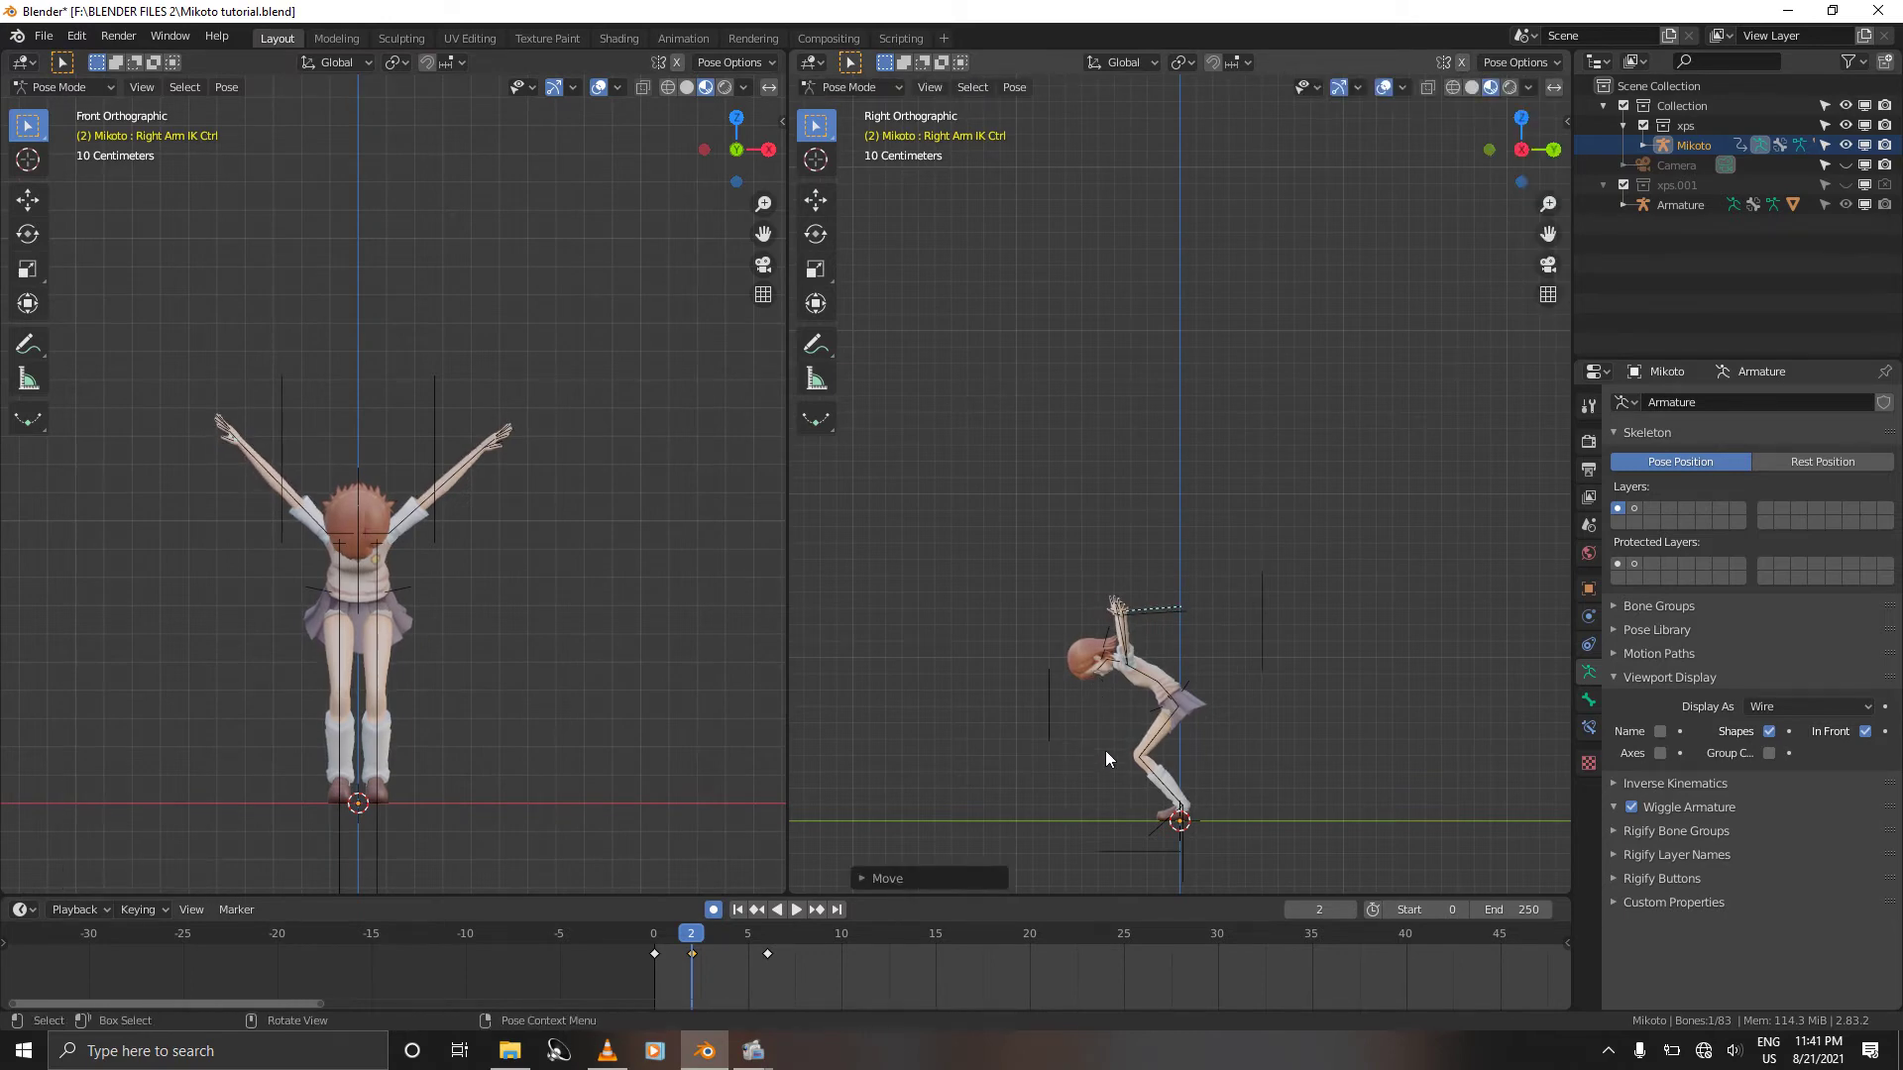
# Step: Keyframe the location, rotation and scale of all bones at frame 2, and step through frames 0 to 3 to review the motion
pyautogui.press('a')
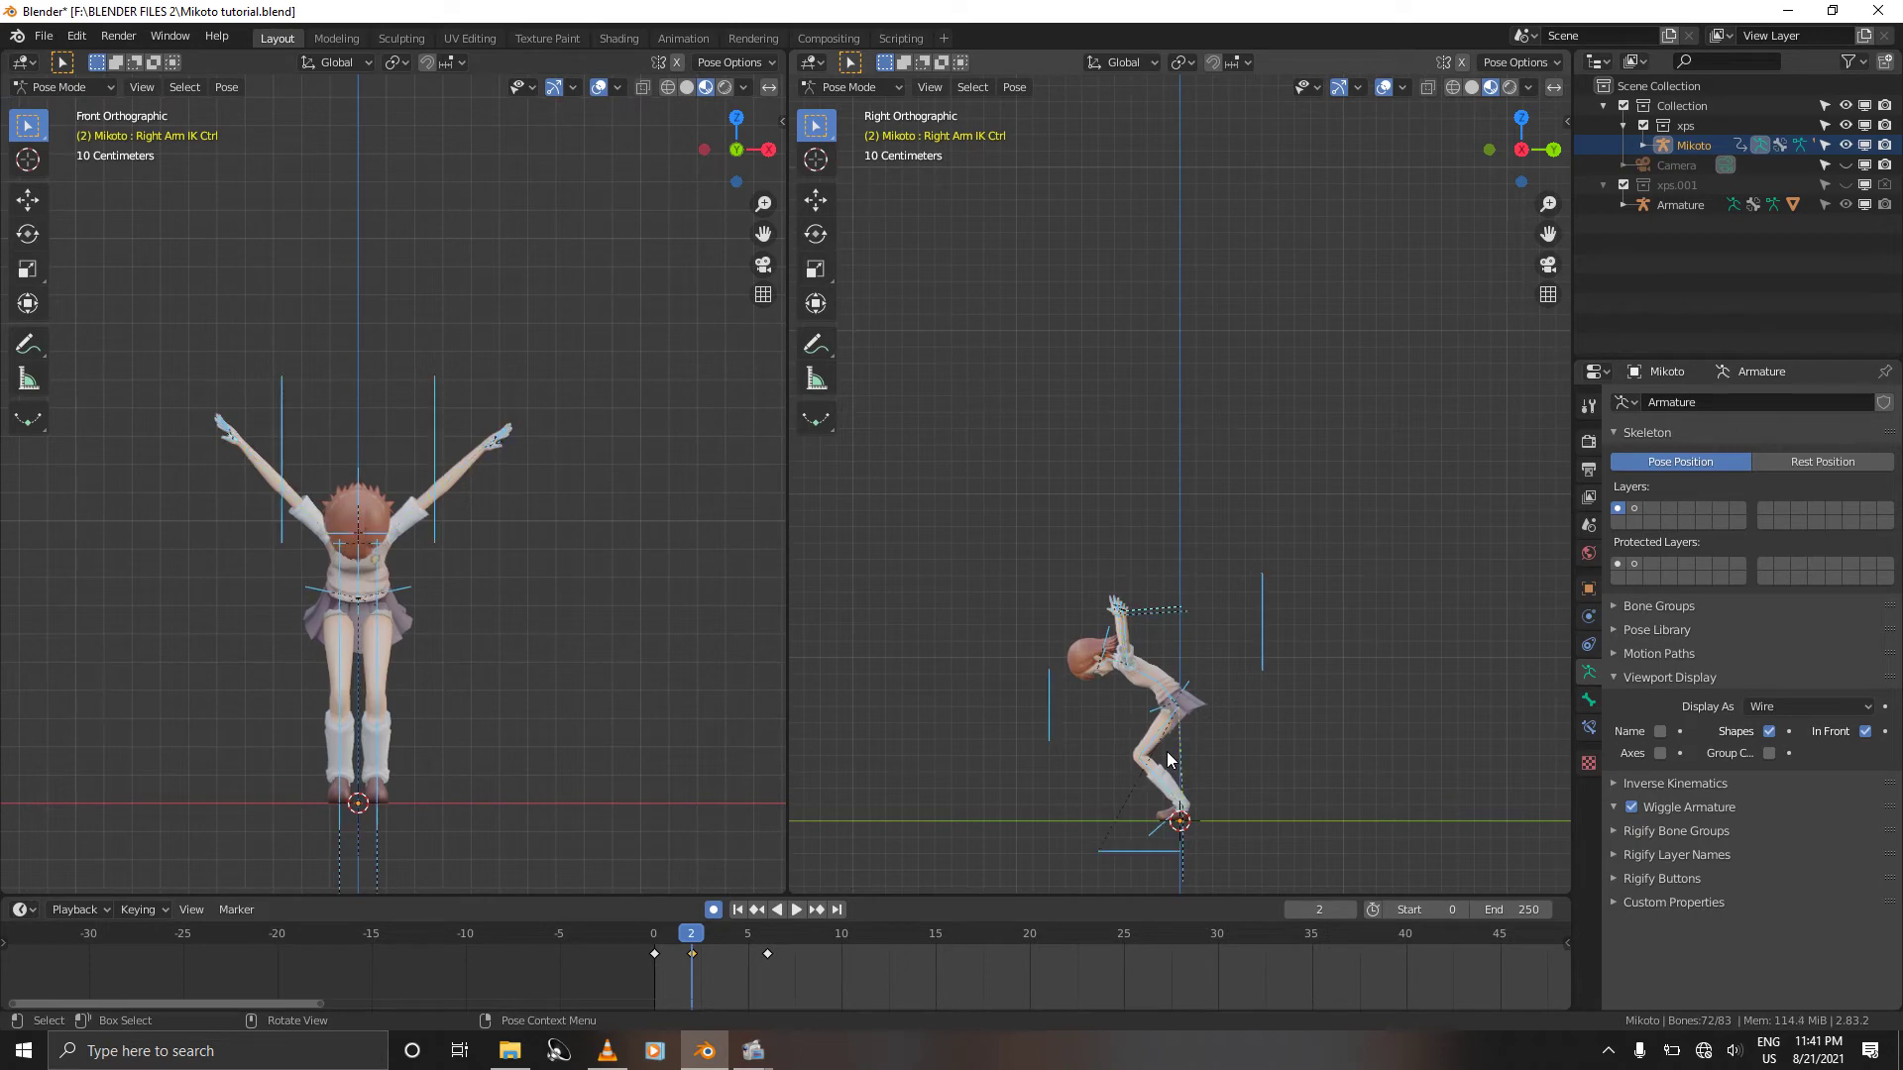
pyautogui.press('i')
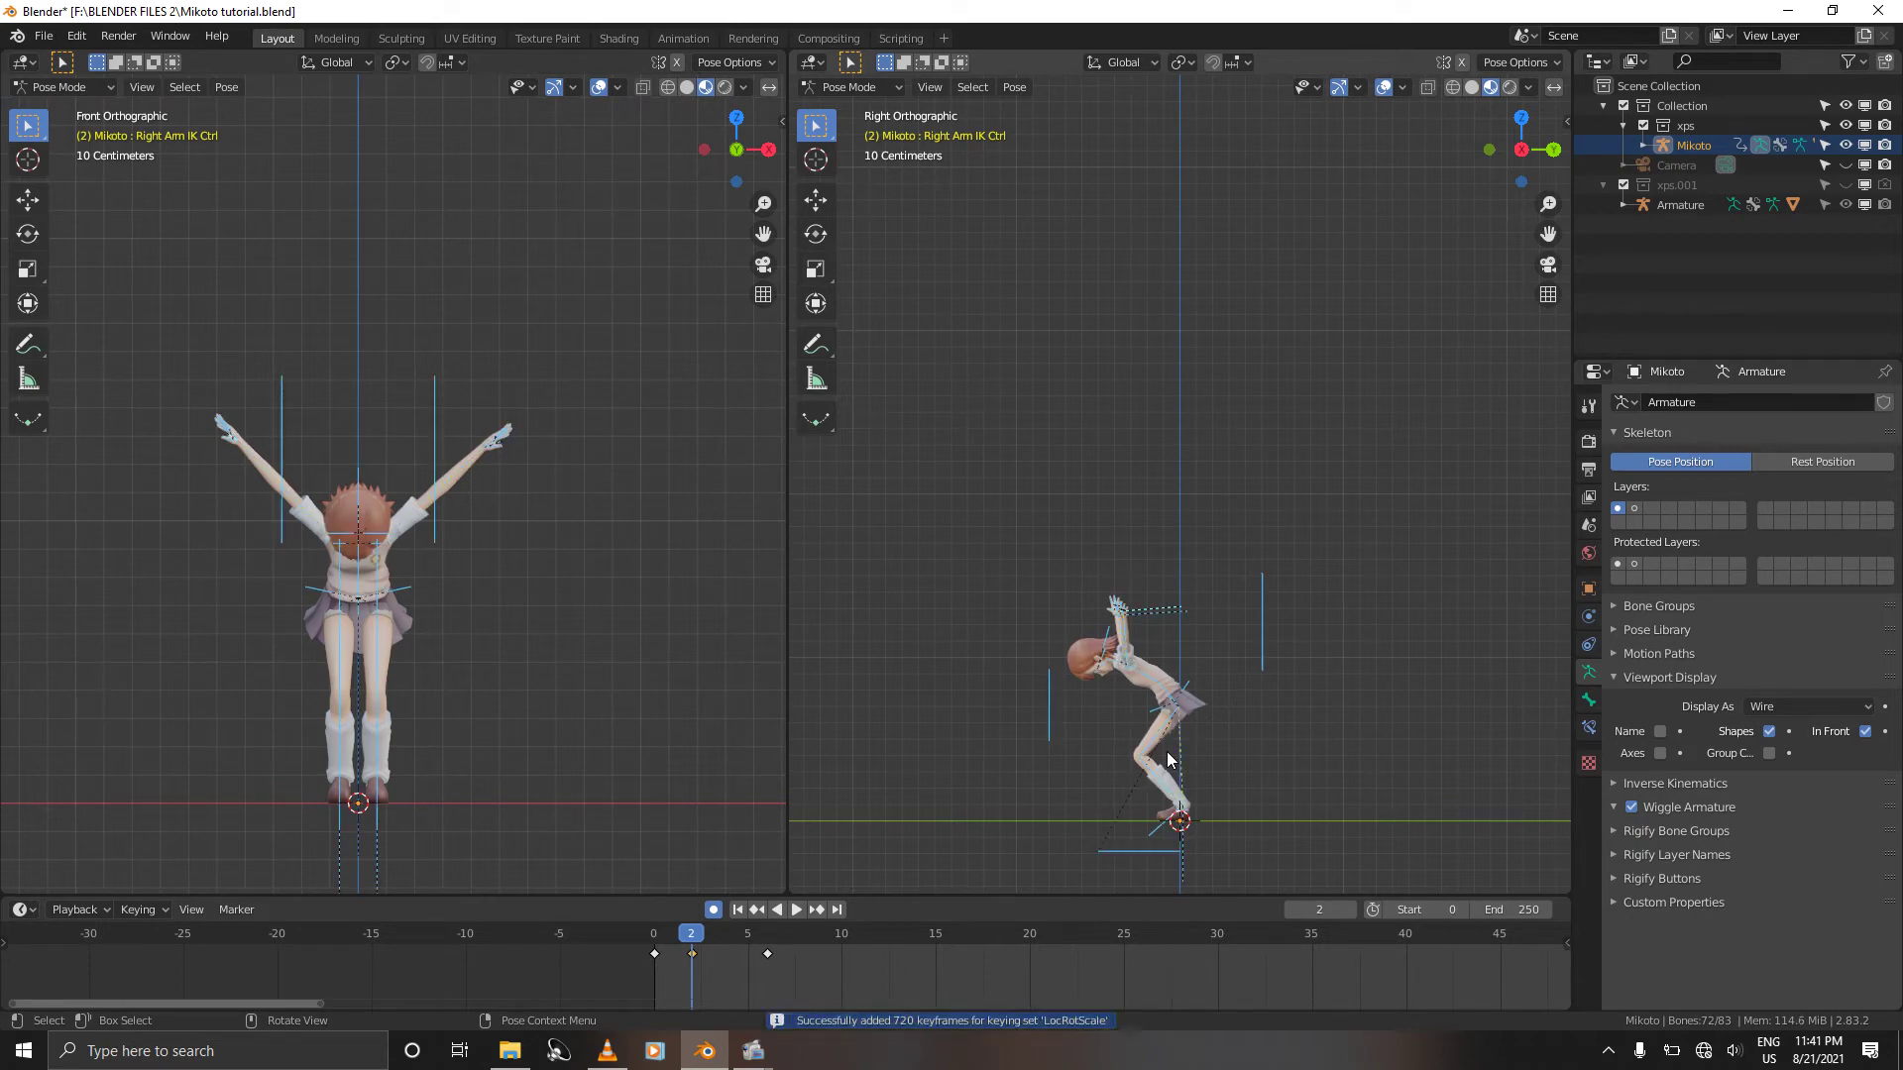
pyautogui.press('Left')
pyautogui.press('Left')
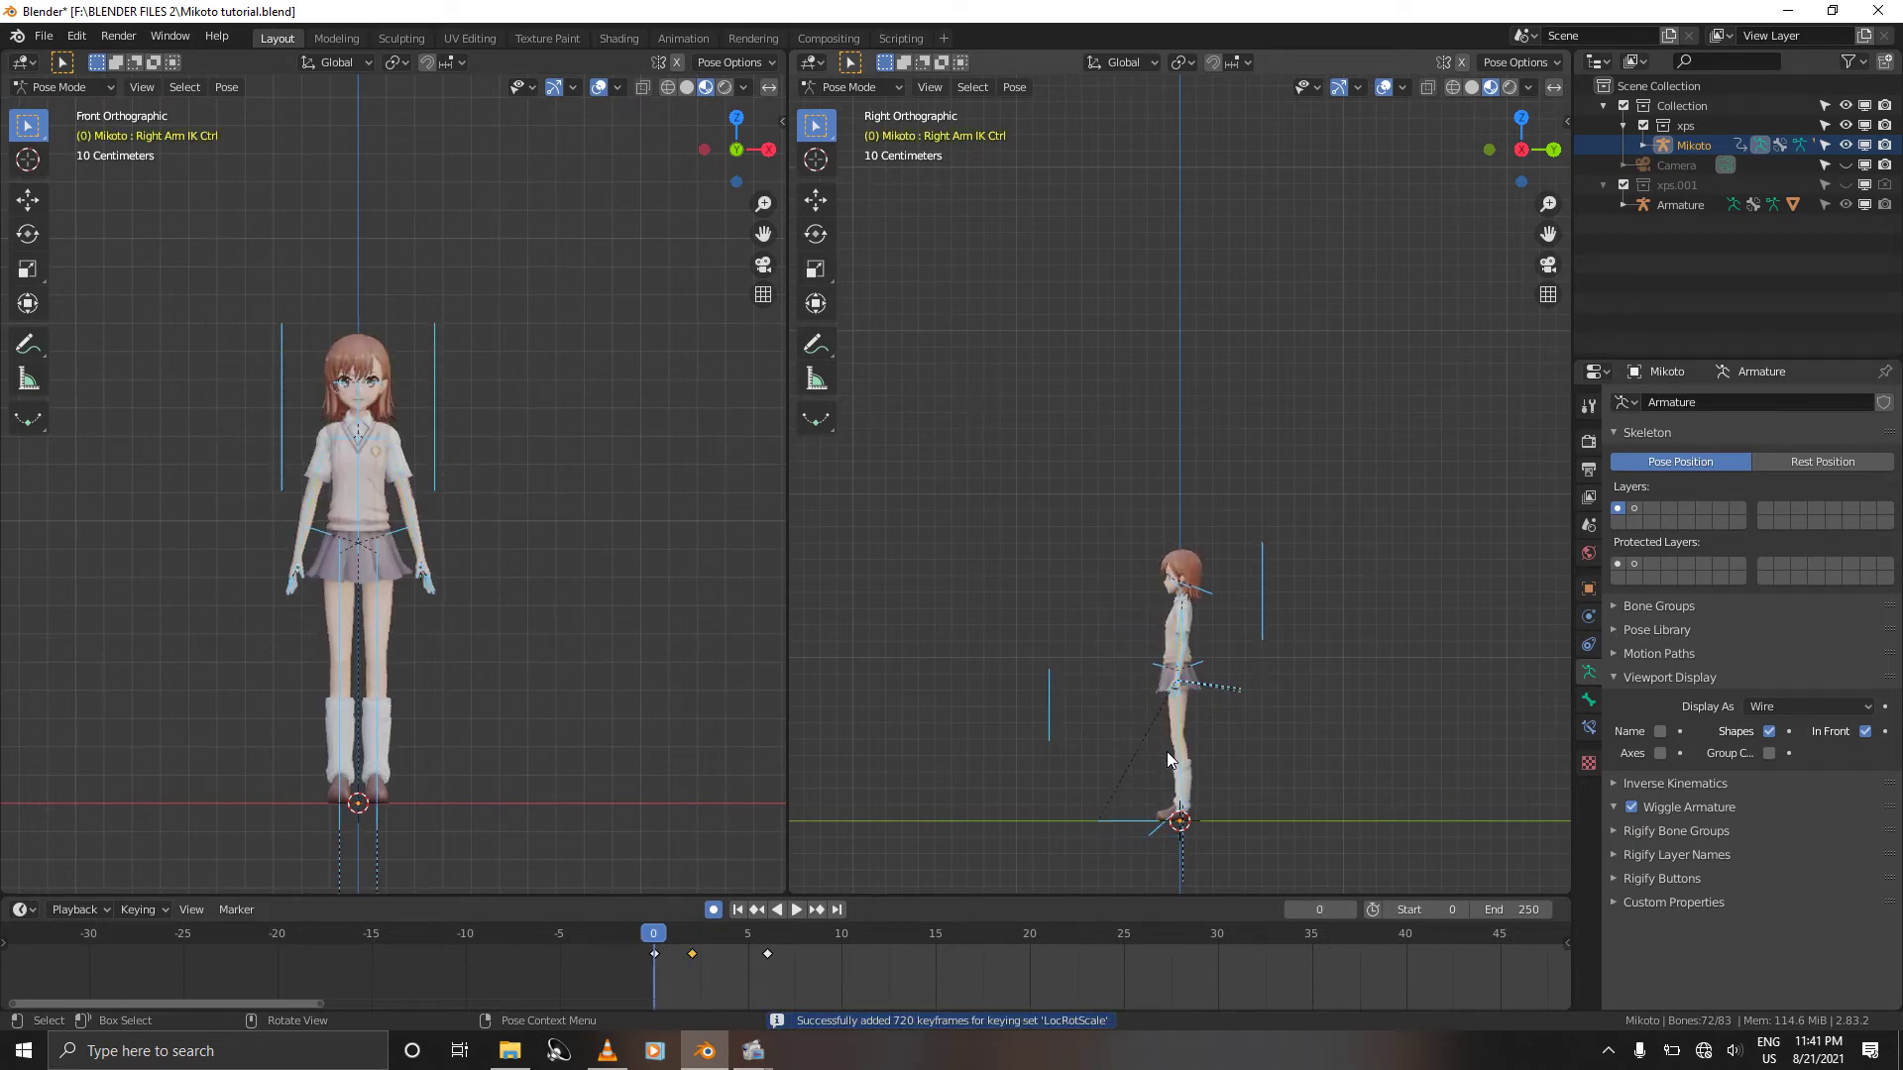
pyautogui.press('Right')
pyautogui.press('Right')
pyautogui.press('Right')
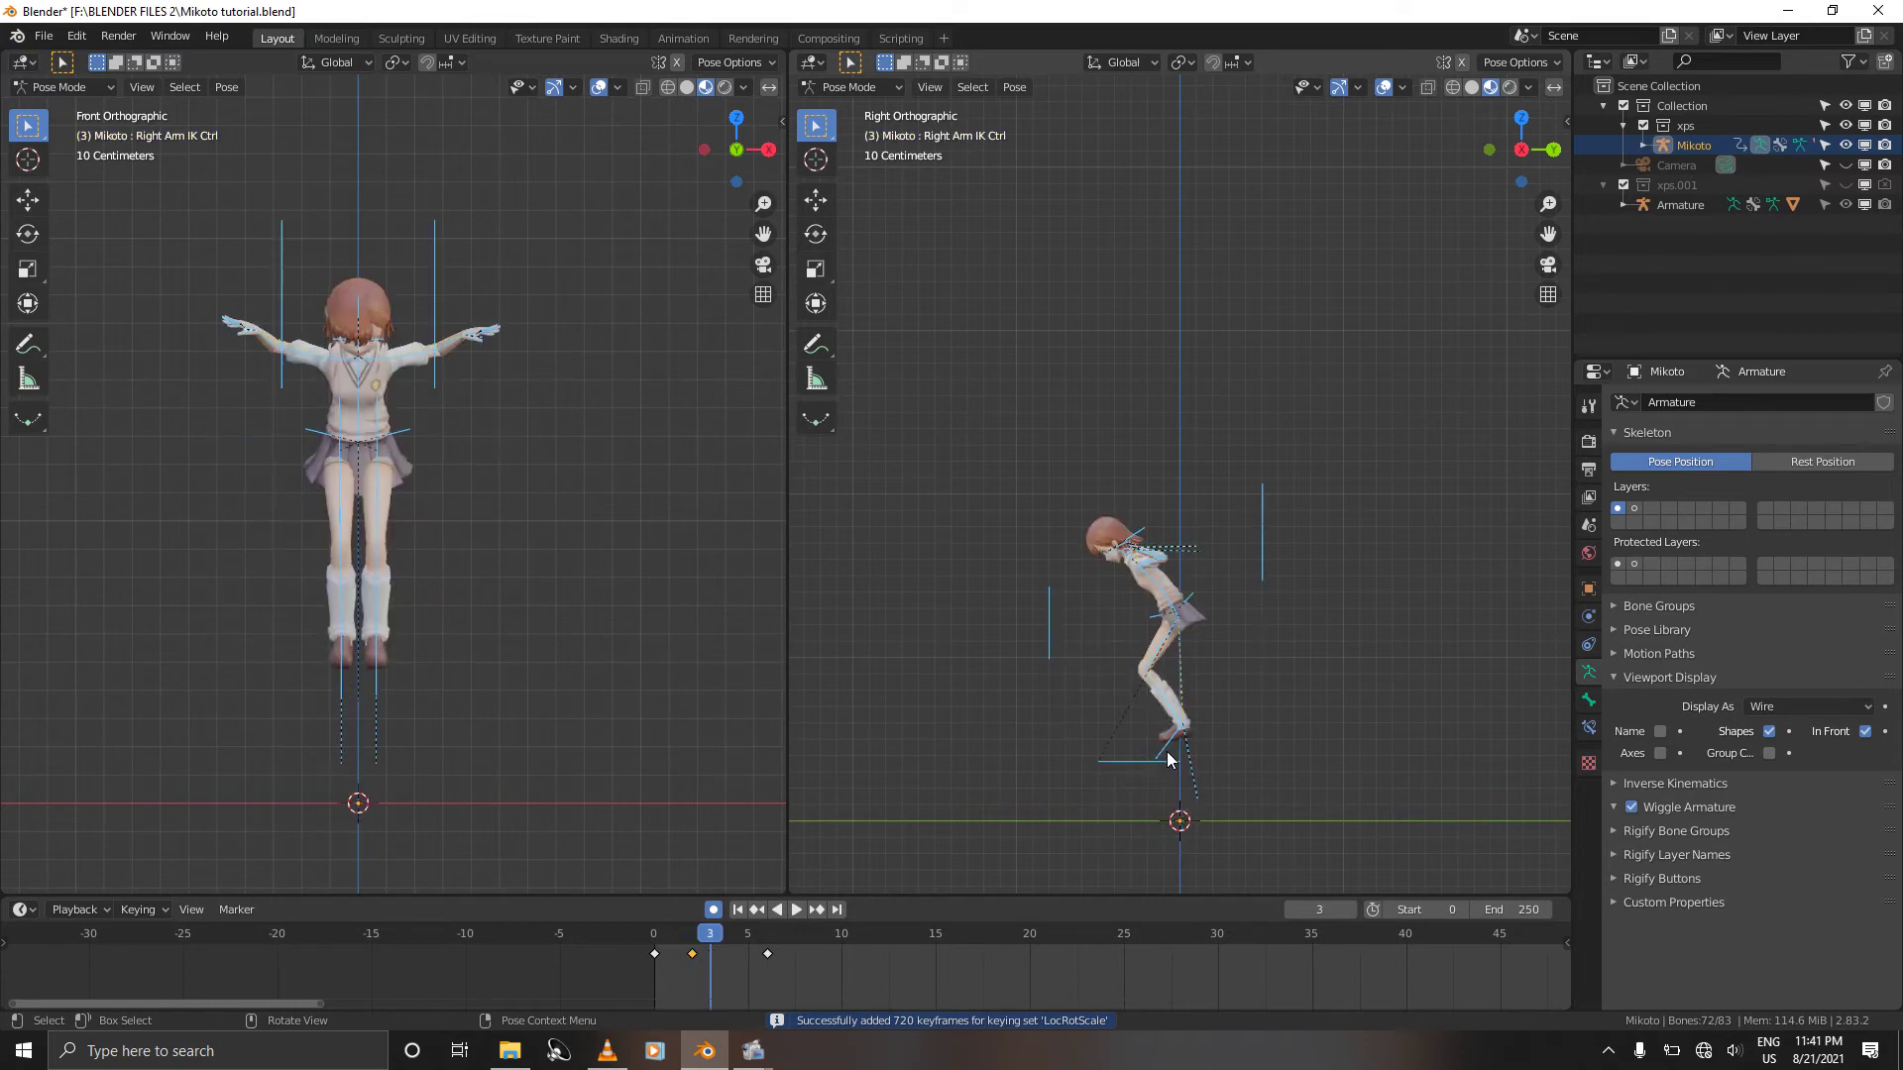
pyautogui.press('Left')
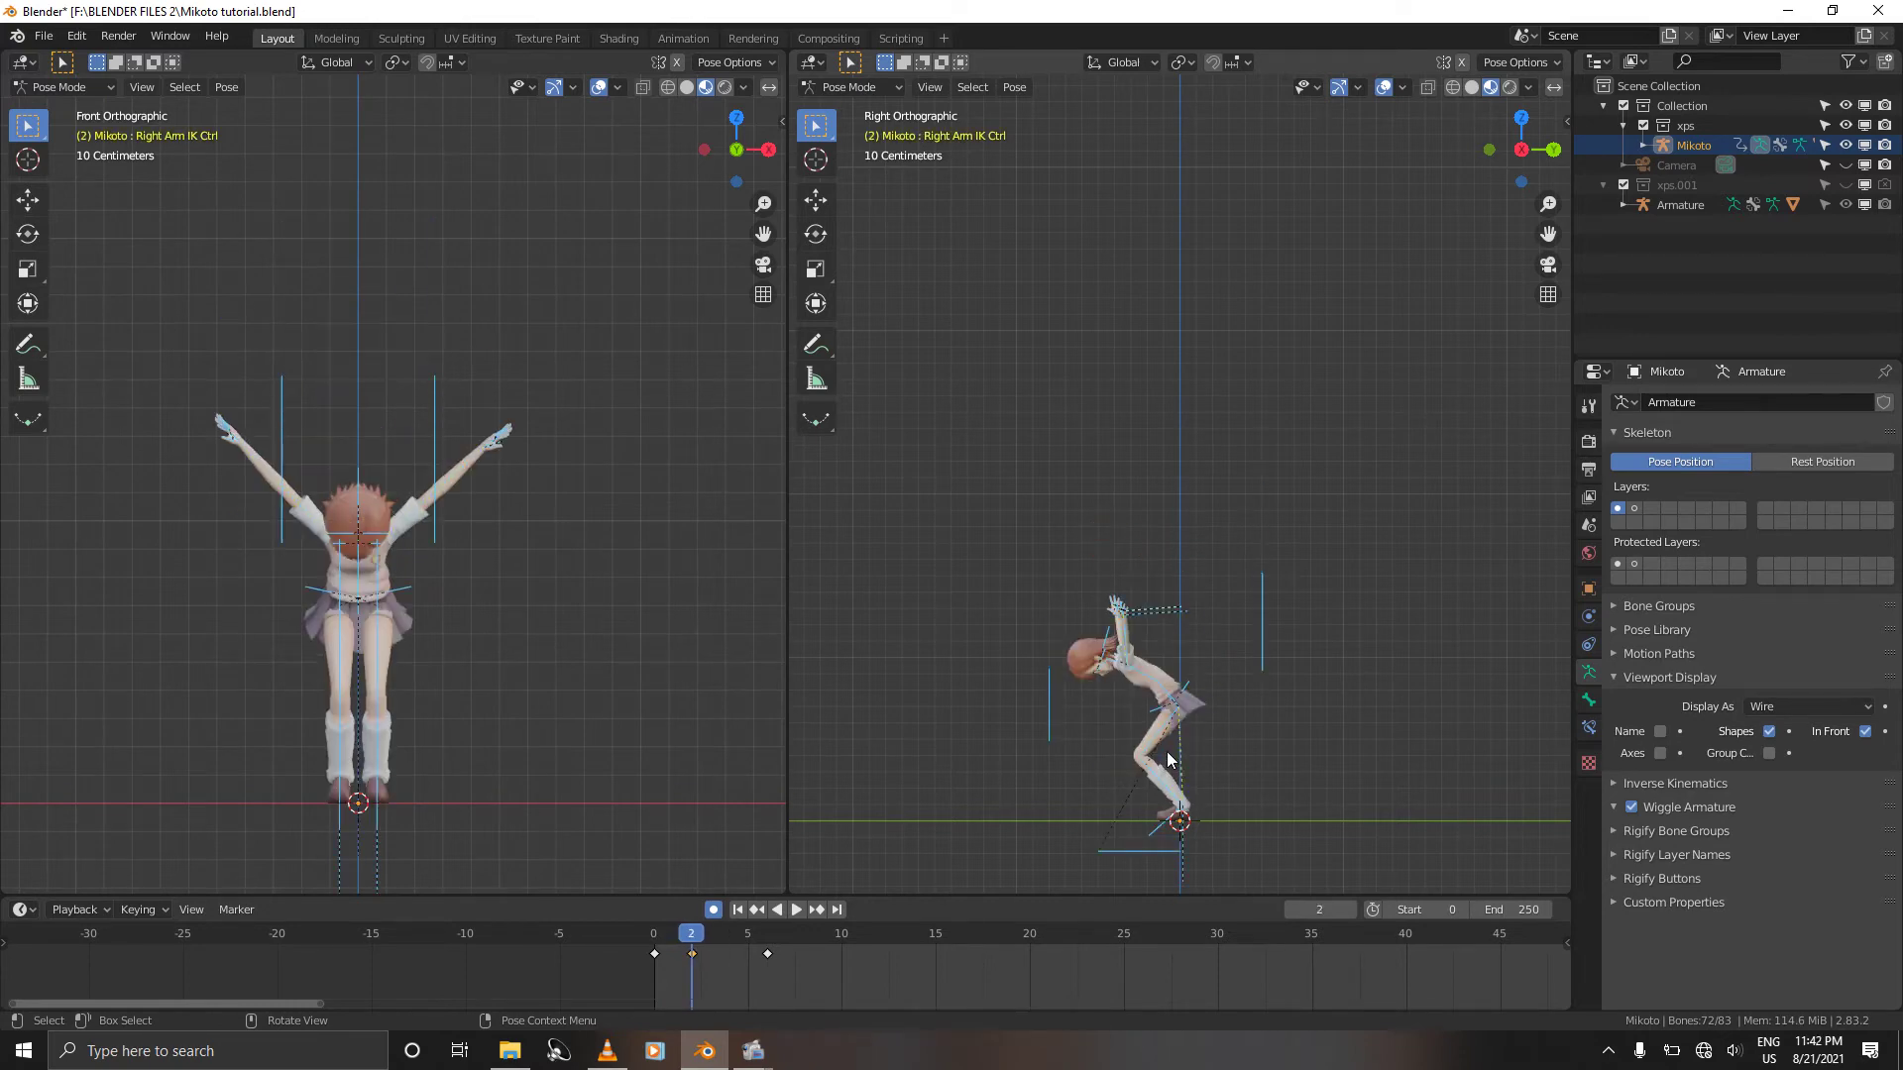
# Step: Duplicate the crouch pose keyframes from frame 2 to frame 4
pyautogui.press('Right')
pyautogui.press('Right')
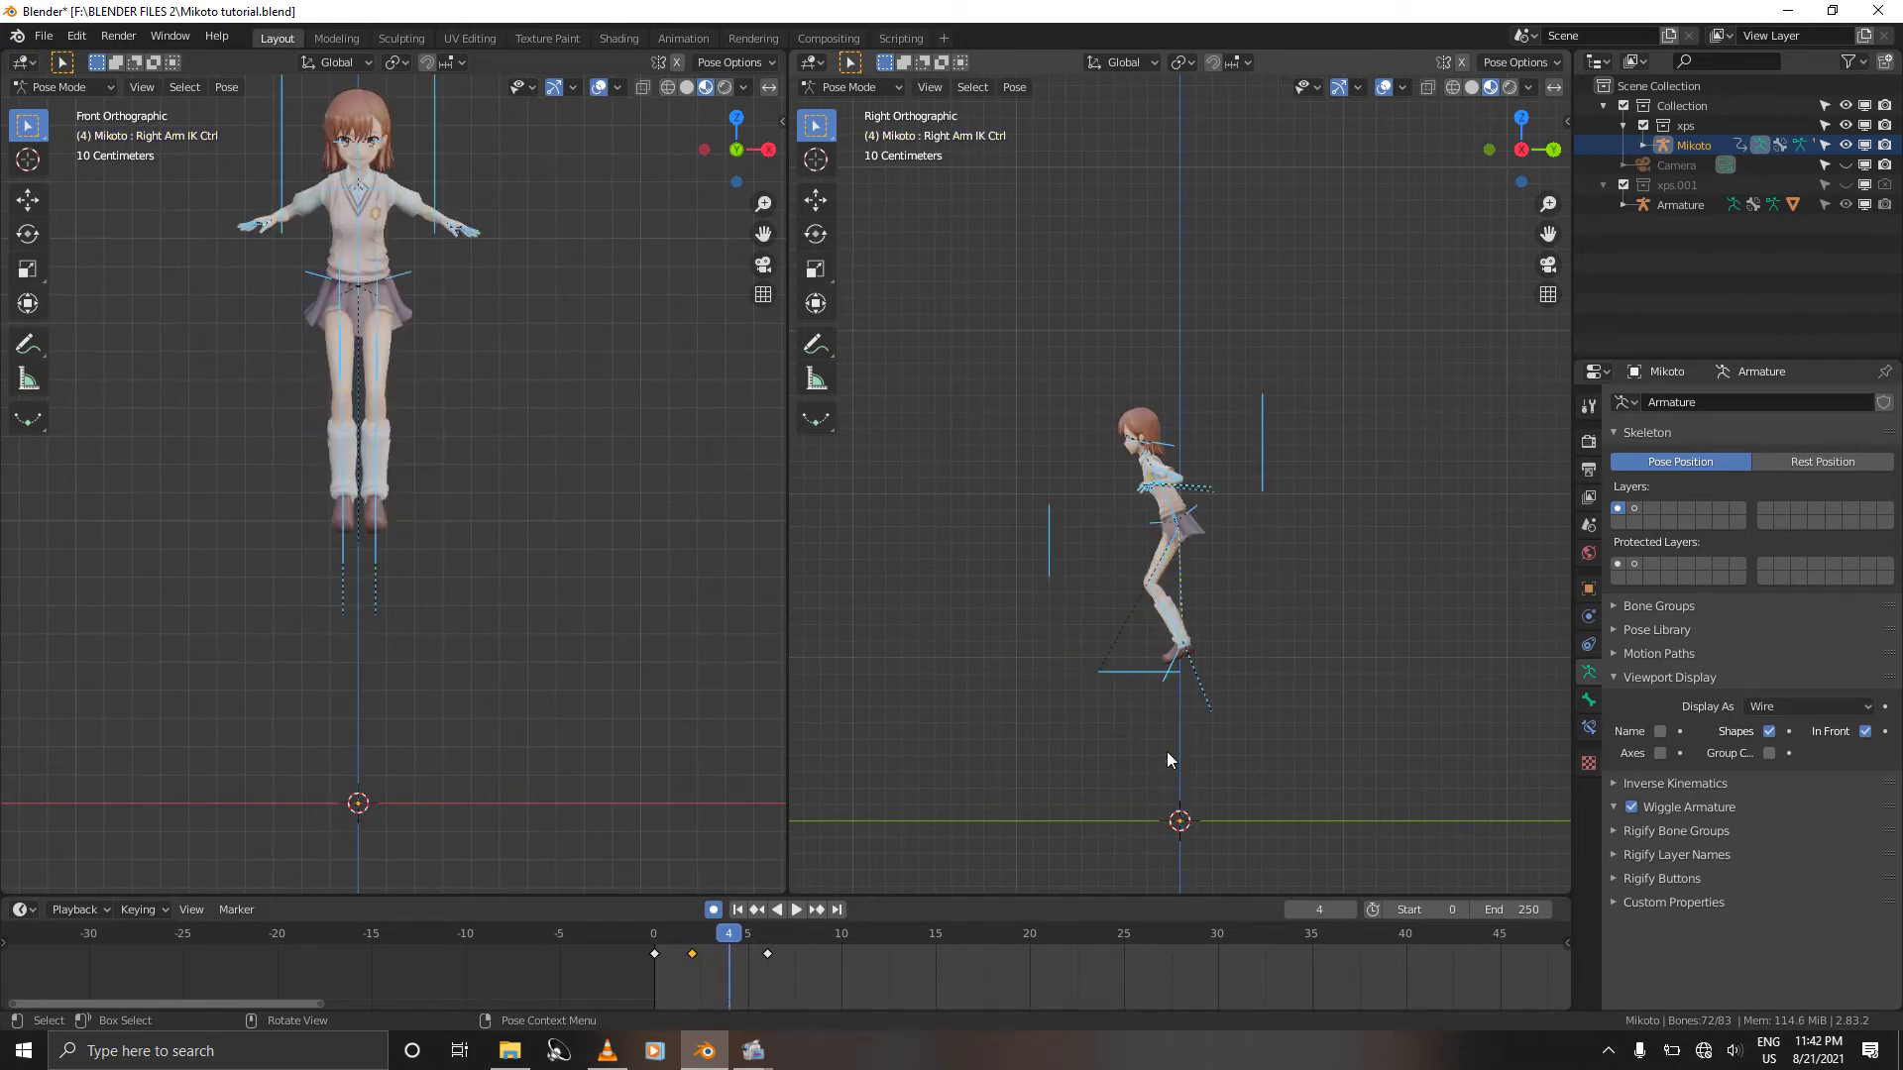
pyautogui.click(691, 952)
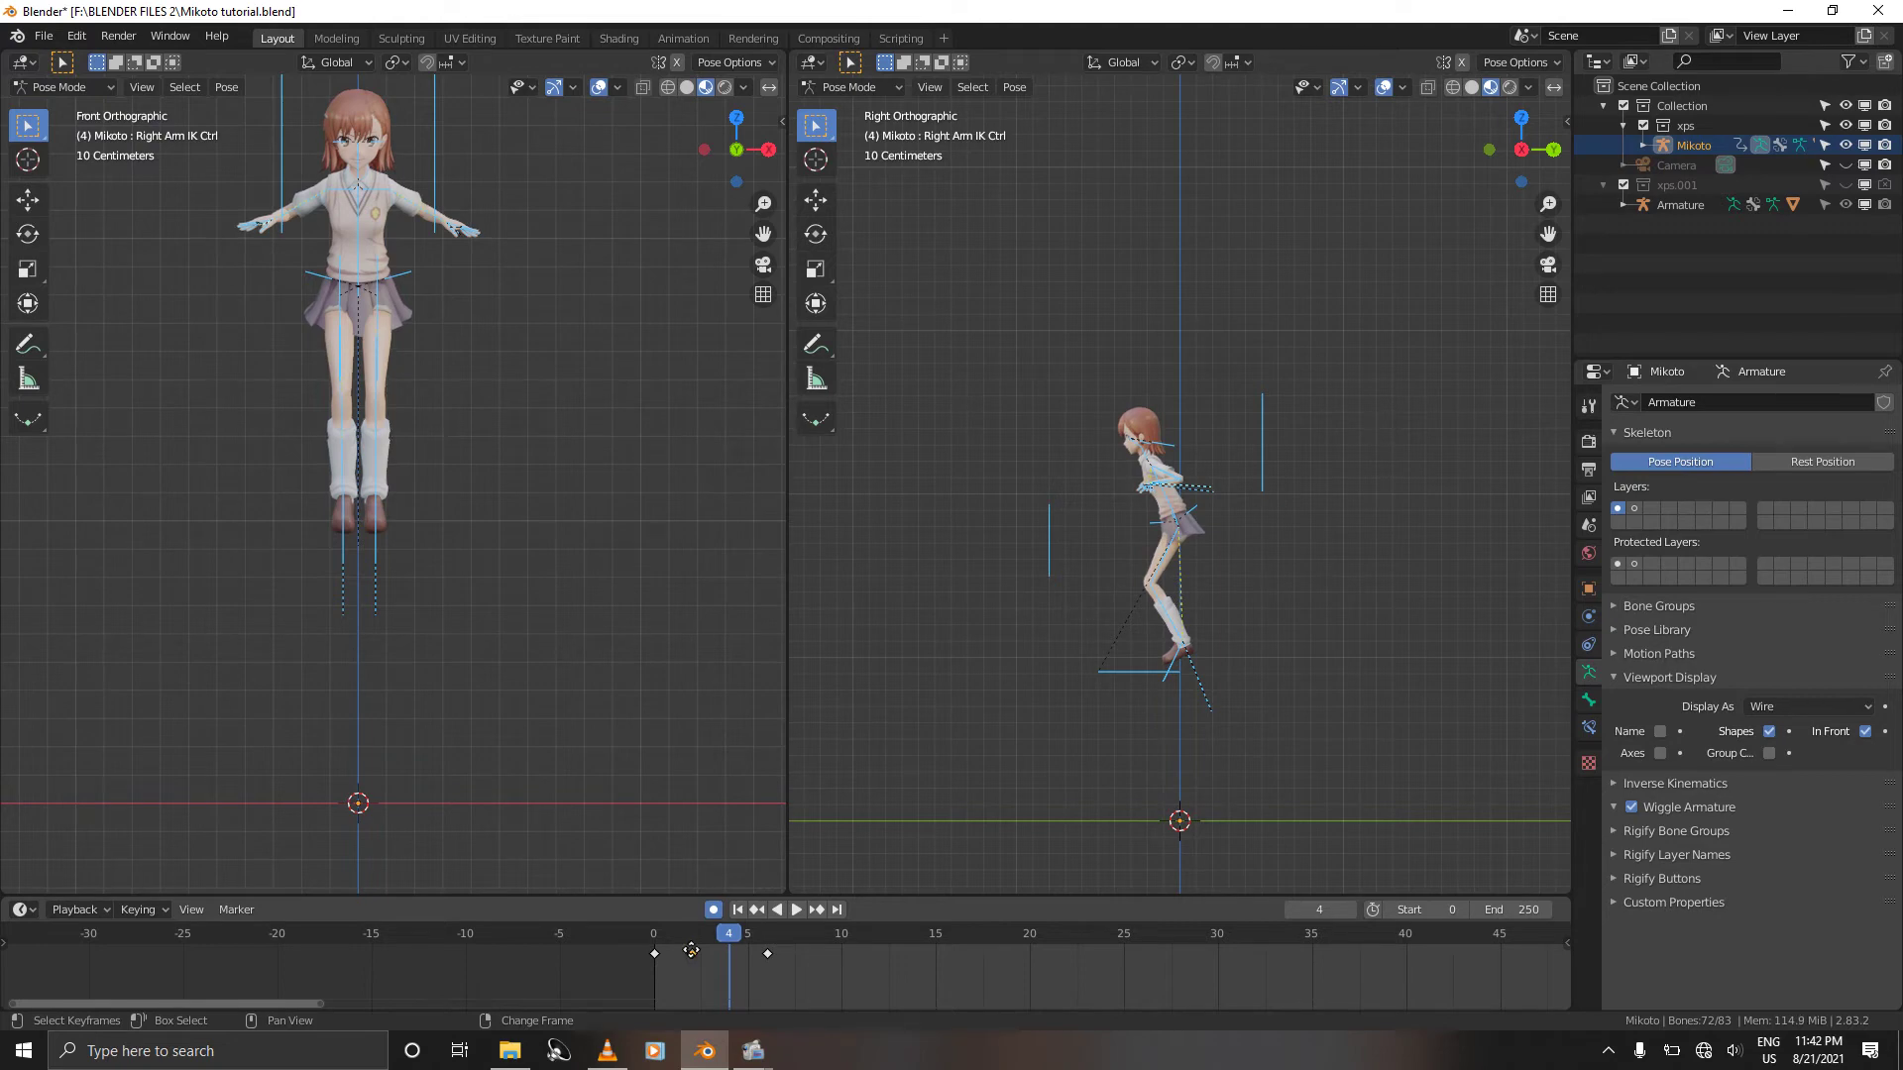
pyautogui.press('g')
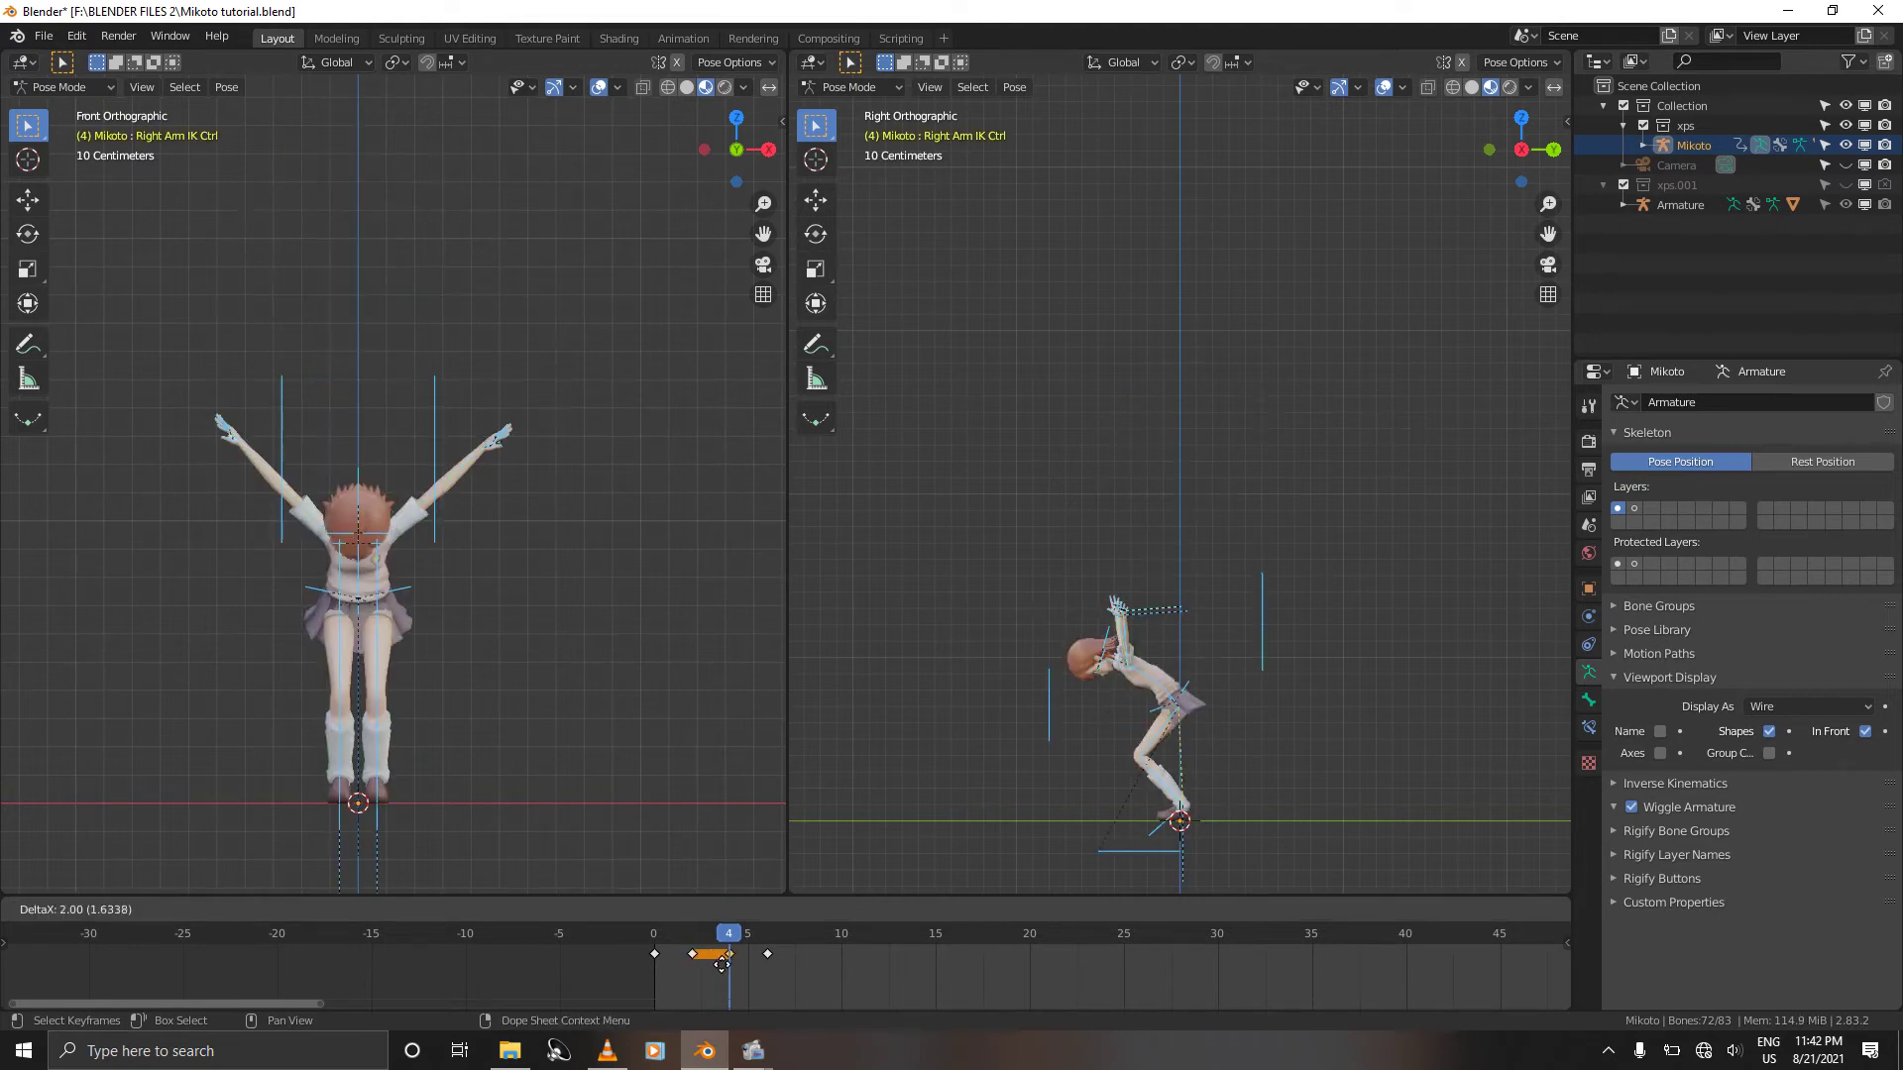
pyautogui.click(721, 965)
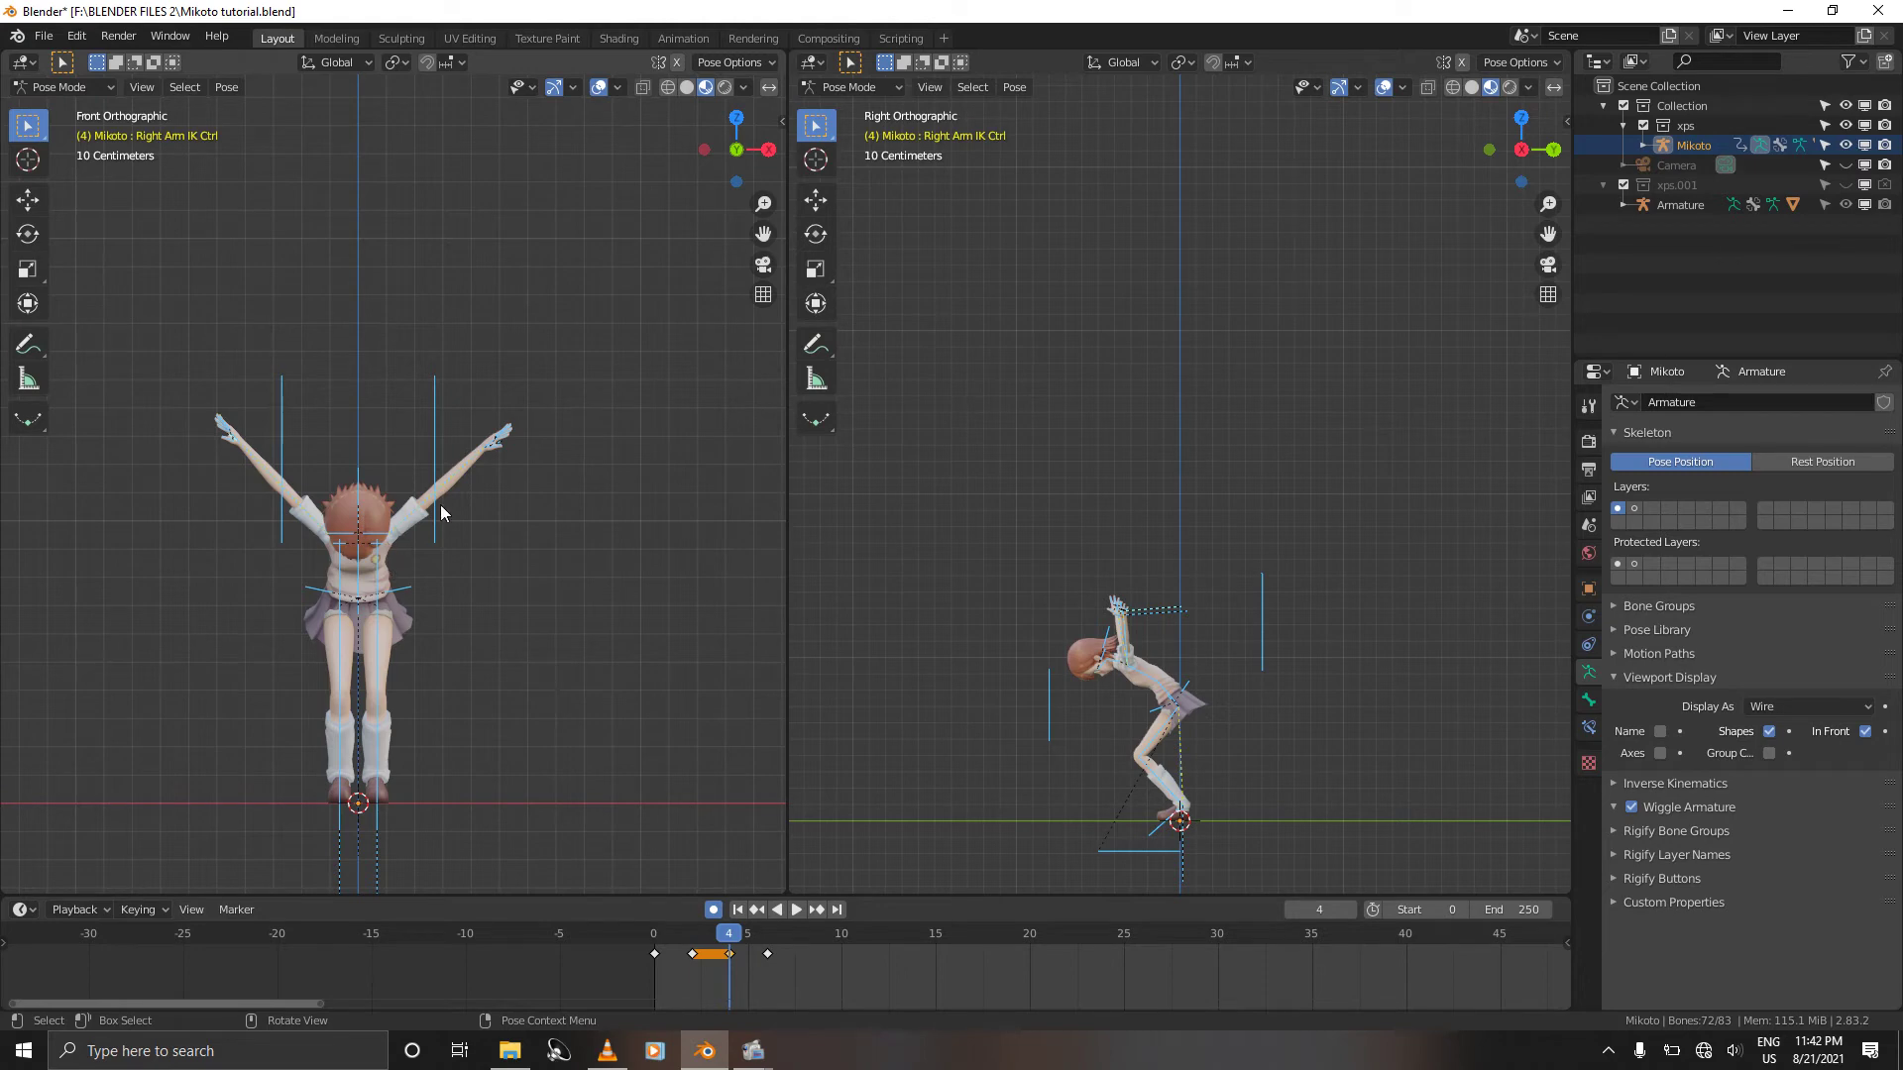
# Step: Raise both arm IK controls, both elbow controls and the root ground bone together about 0.17 m along global Z at frame 4
pyautogui.click(1174, 606)
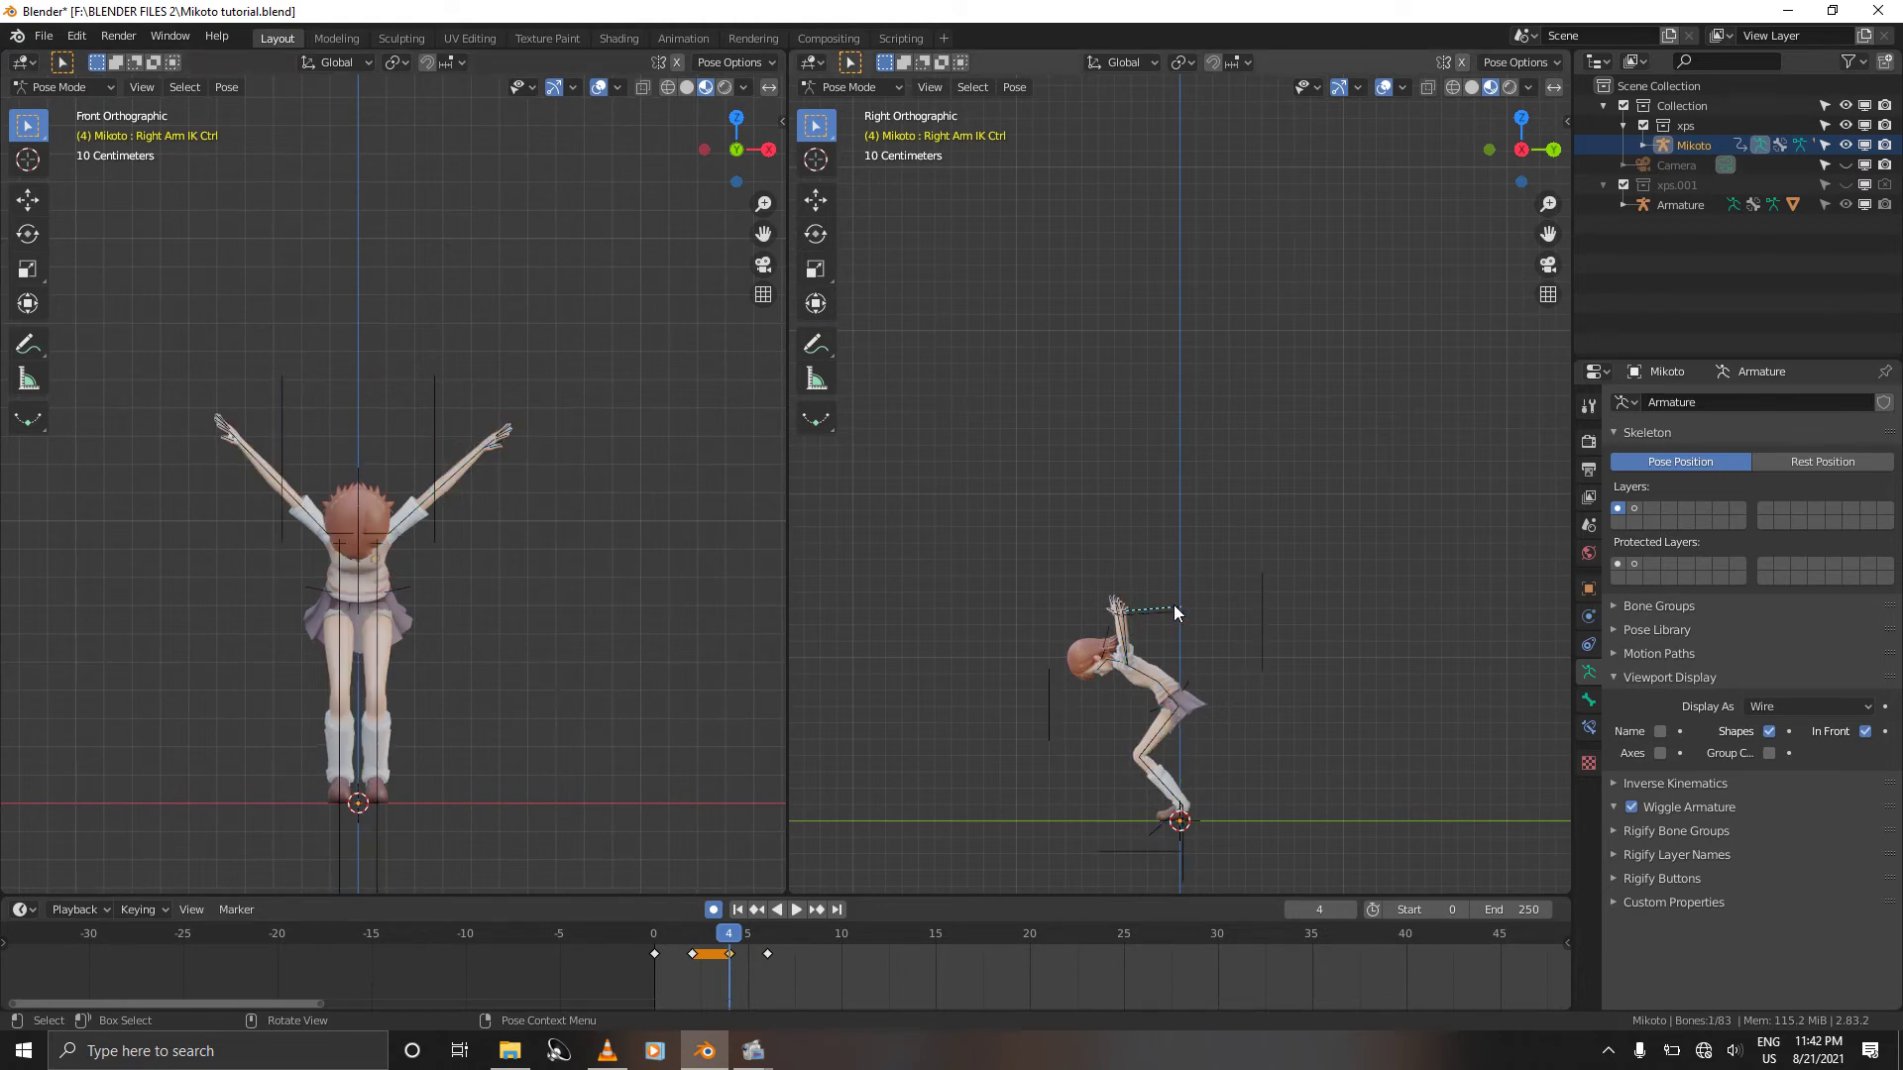
pyautogui.keyDown('shift'); pyautogui.click(1176, 616); pyautogui.keyUp('shift')
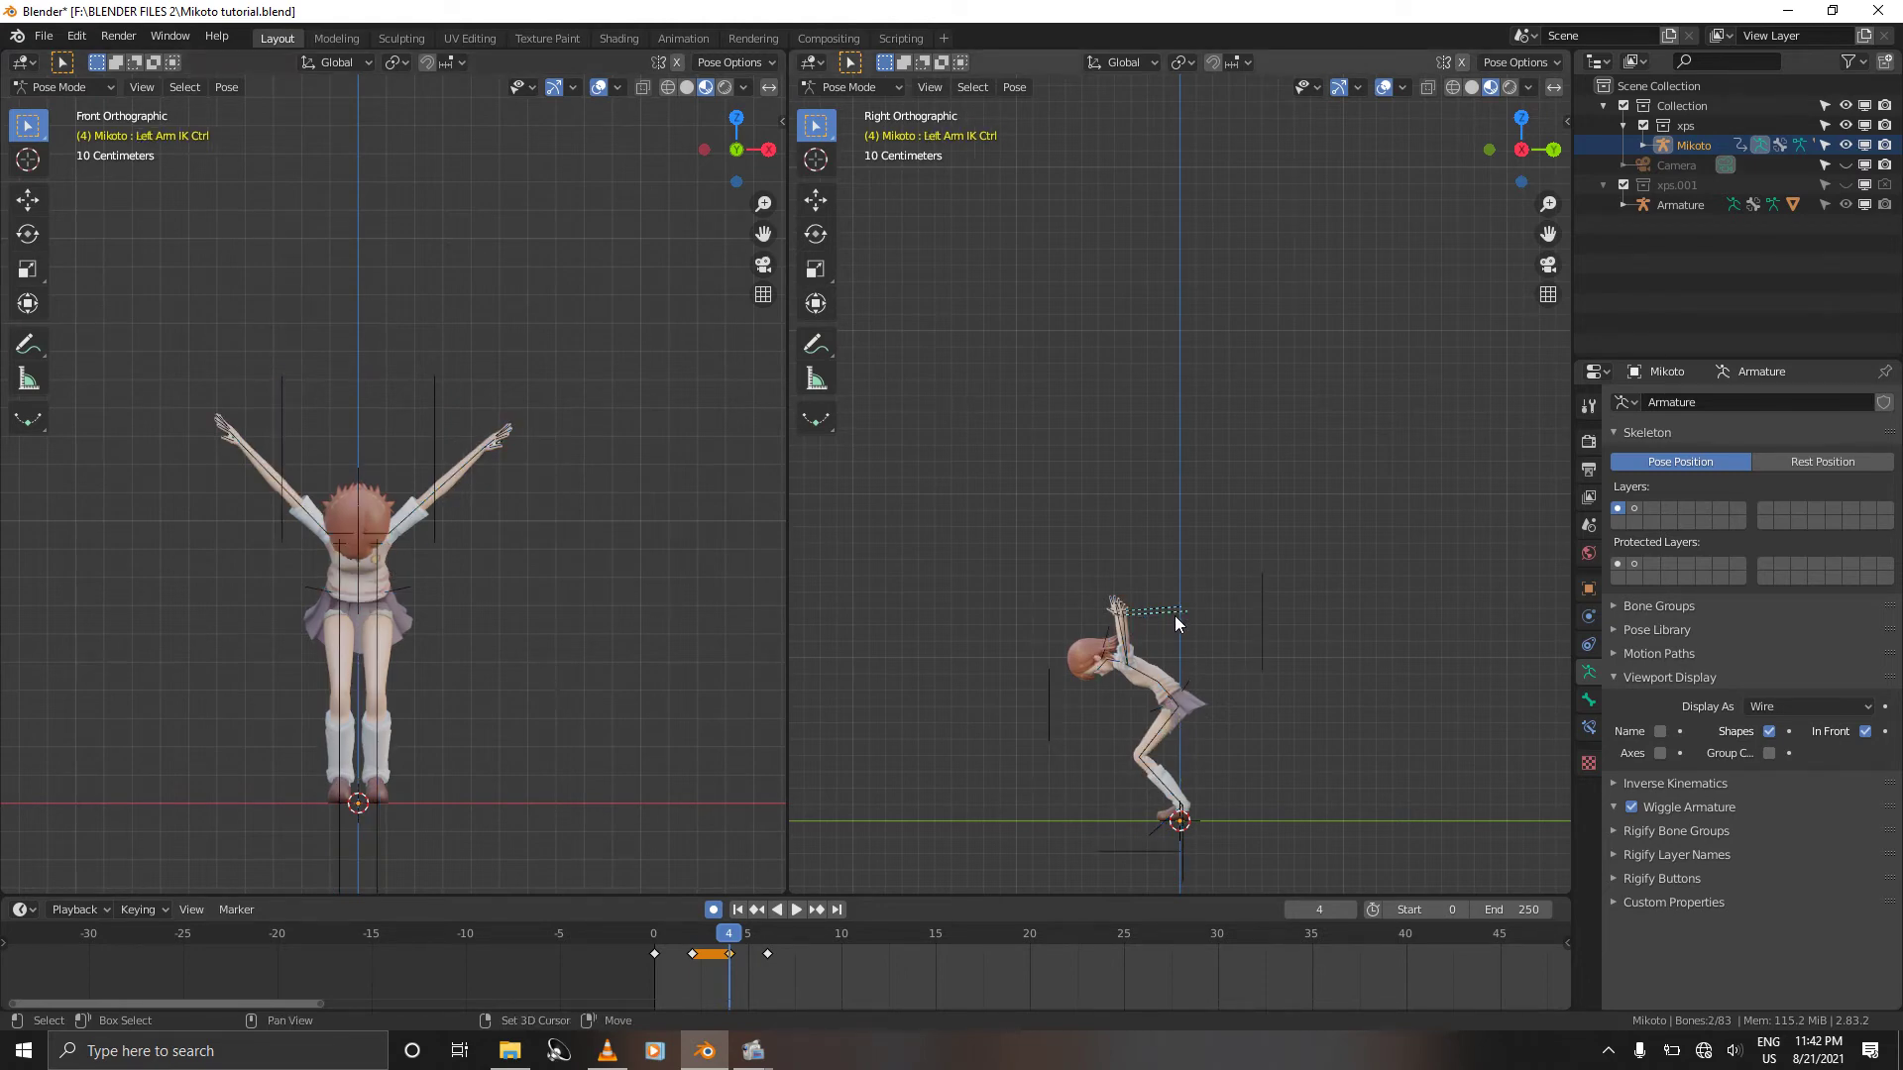
pyautogui.keyDown('shift'); pyautogui.click(1262, 622); pyautogui.keyUp('shift')
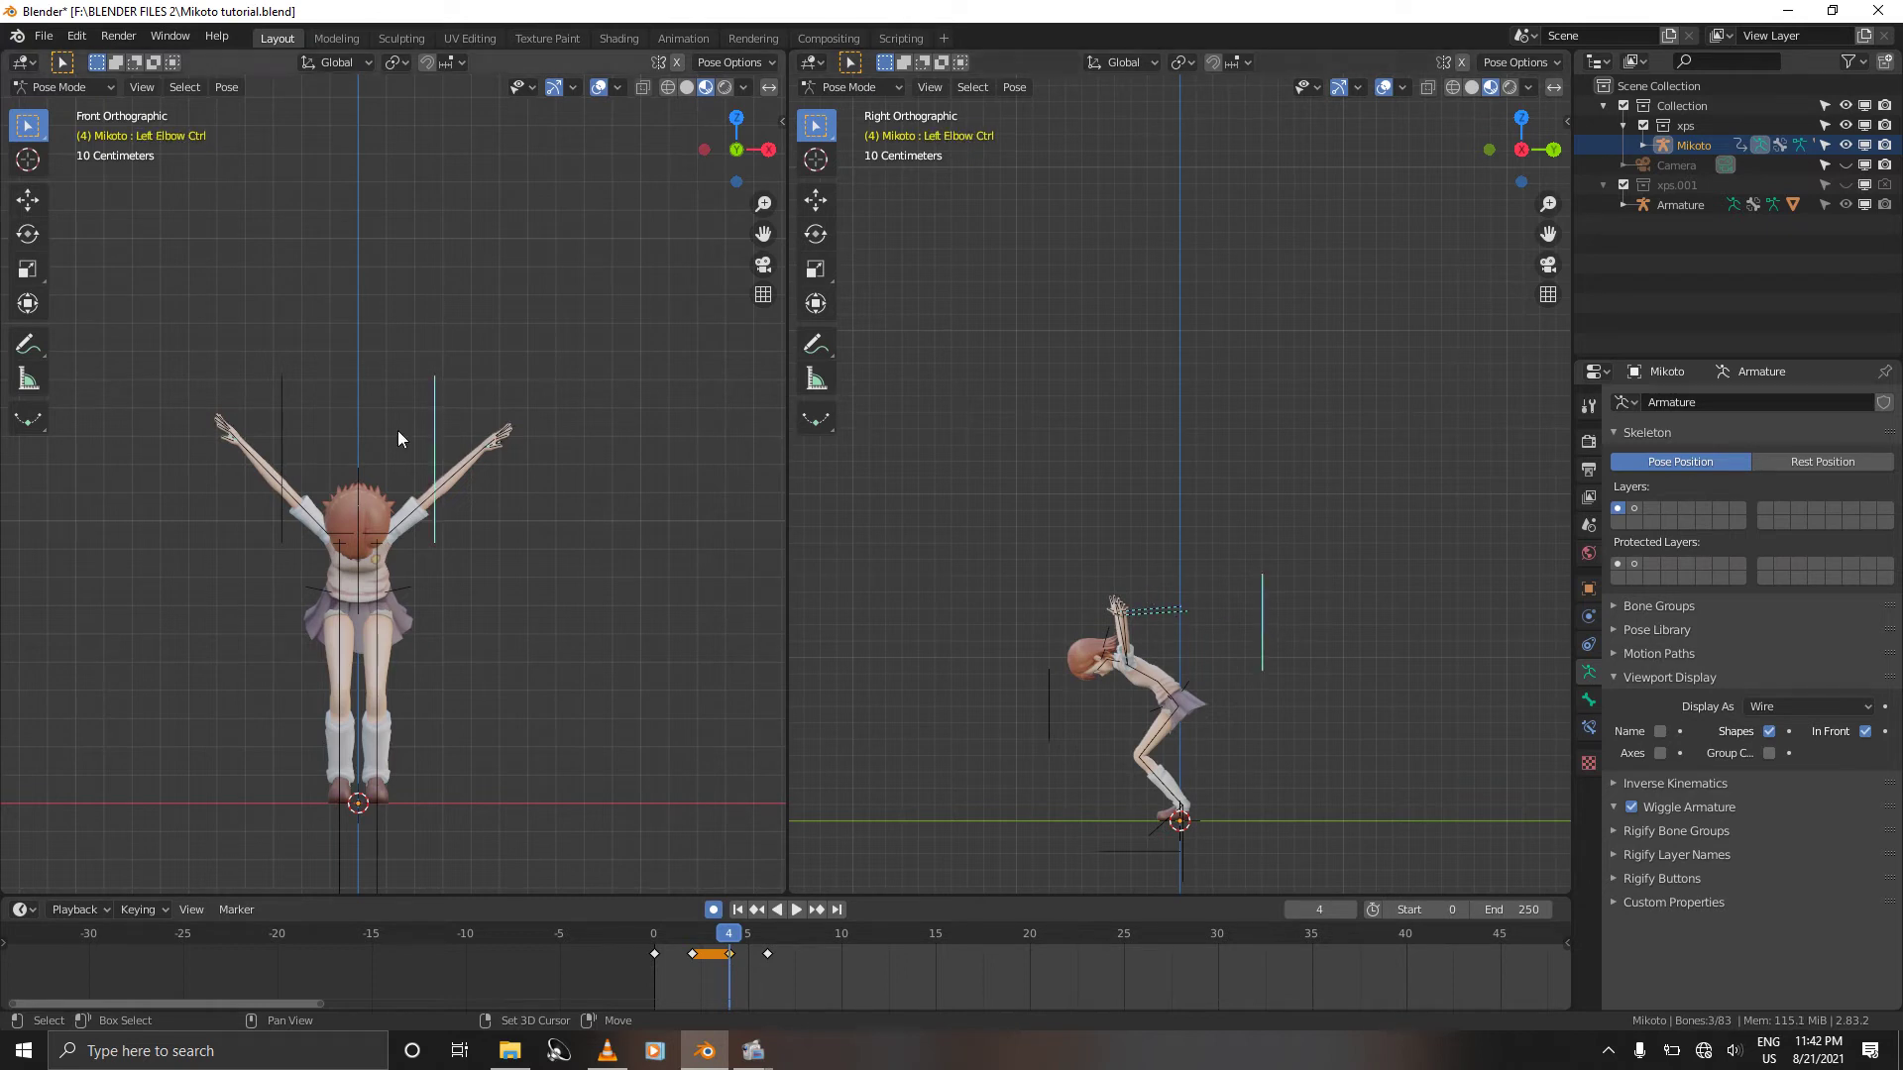
pyautogui.keyDown('shift'); pyautogui.click(293, 416); pyautogui.keyUp('shift')
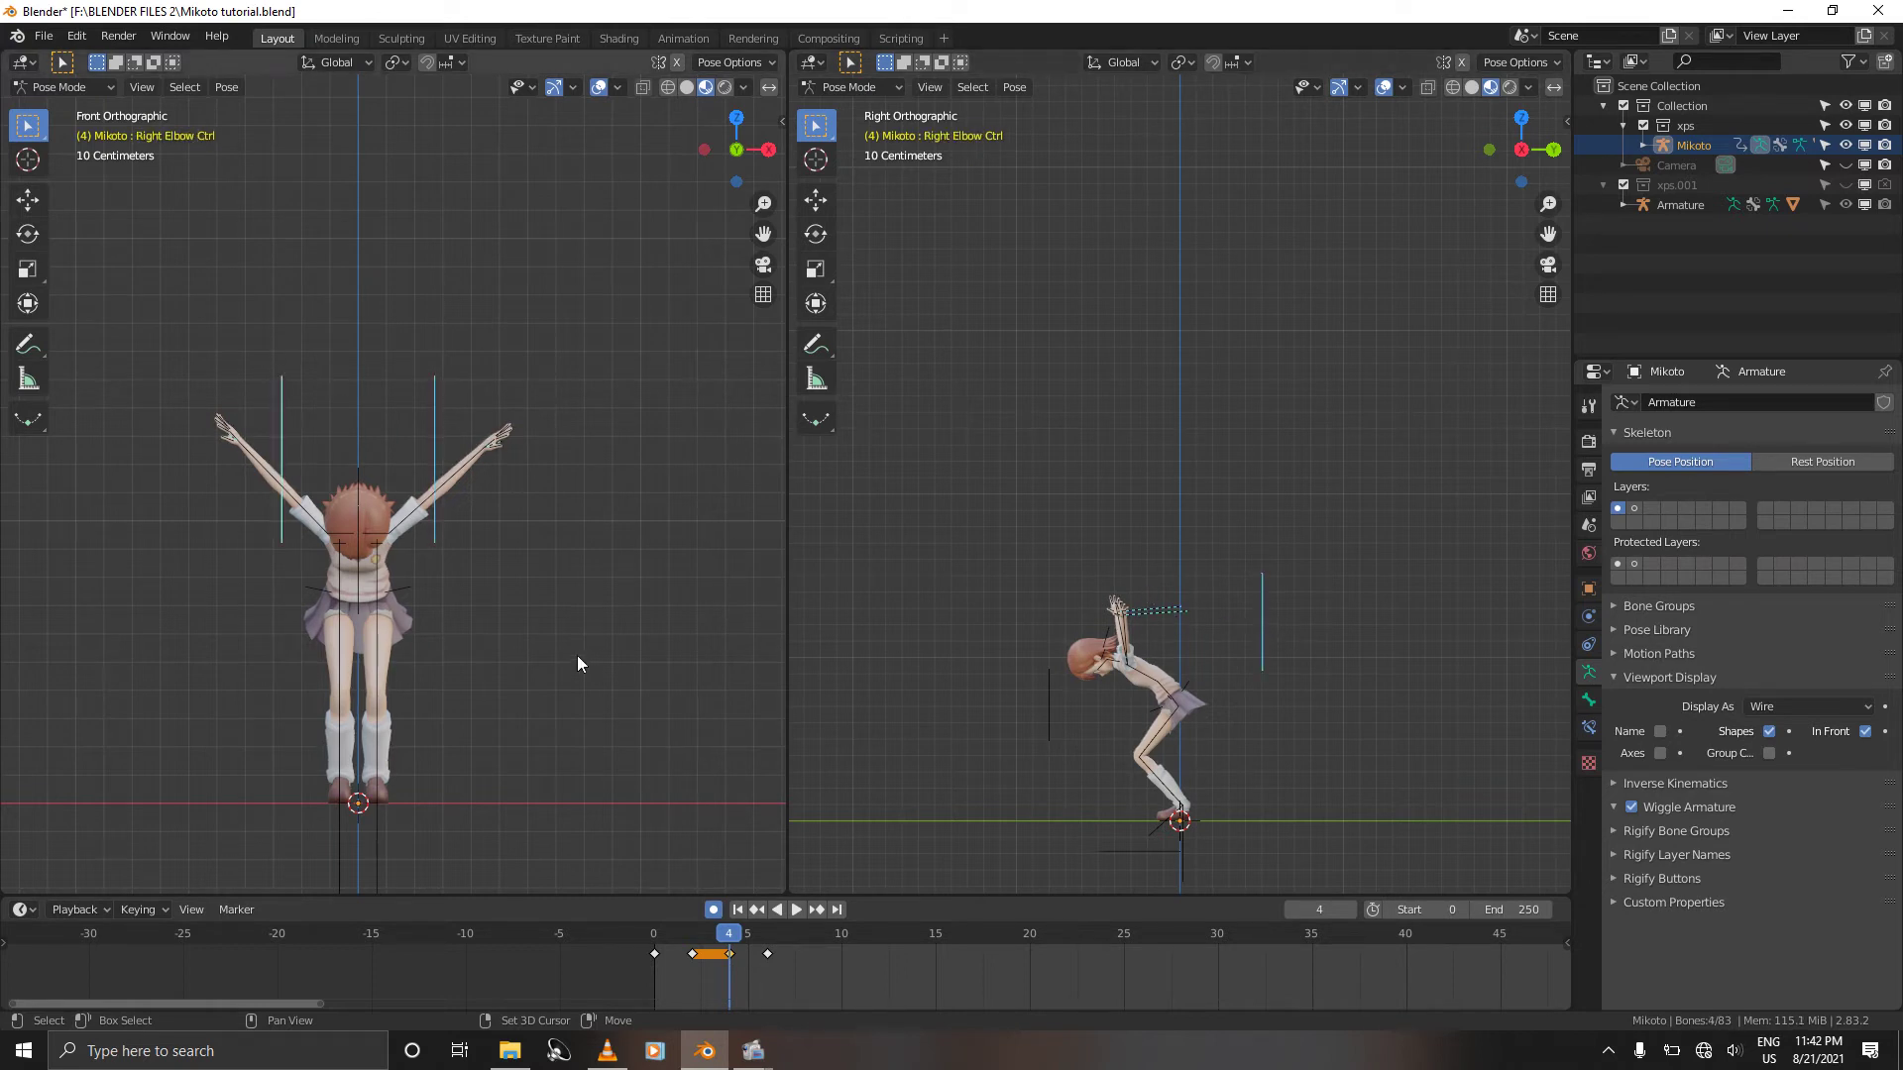
pyautogui.keyDown('shift'); pyautogui.click(1122, 850); pyautogui.keyUp('shift')
pyautogui.press('g')
pyautogui.press('z')
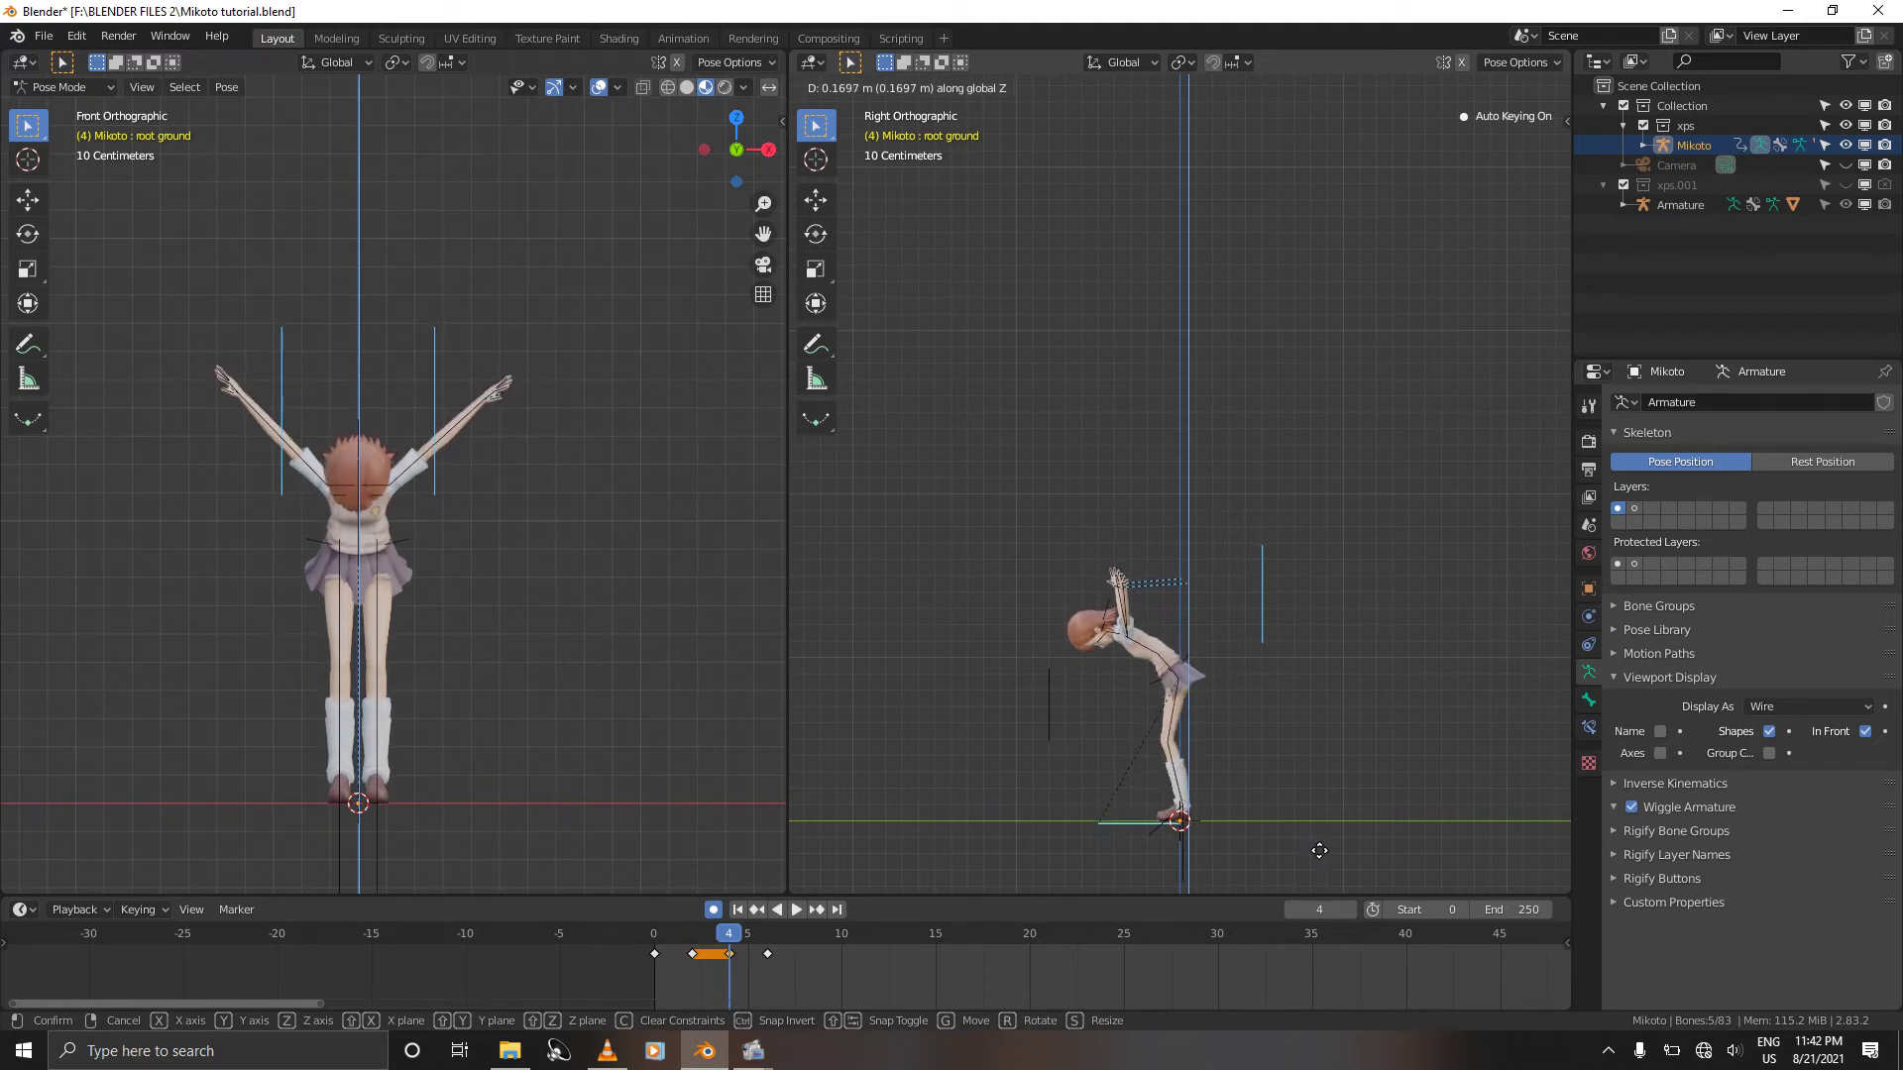
pyautogui.click(1319, 850)
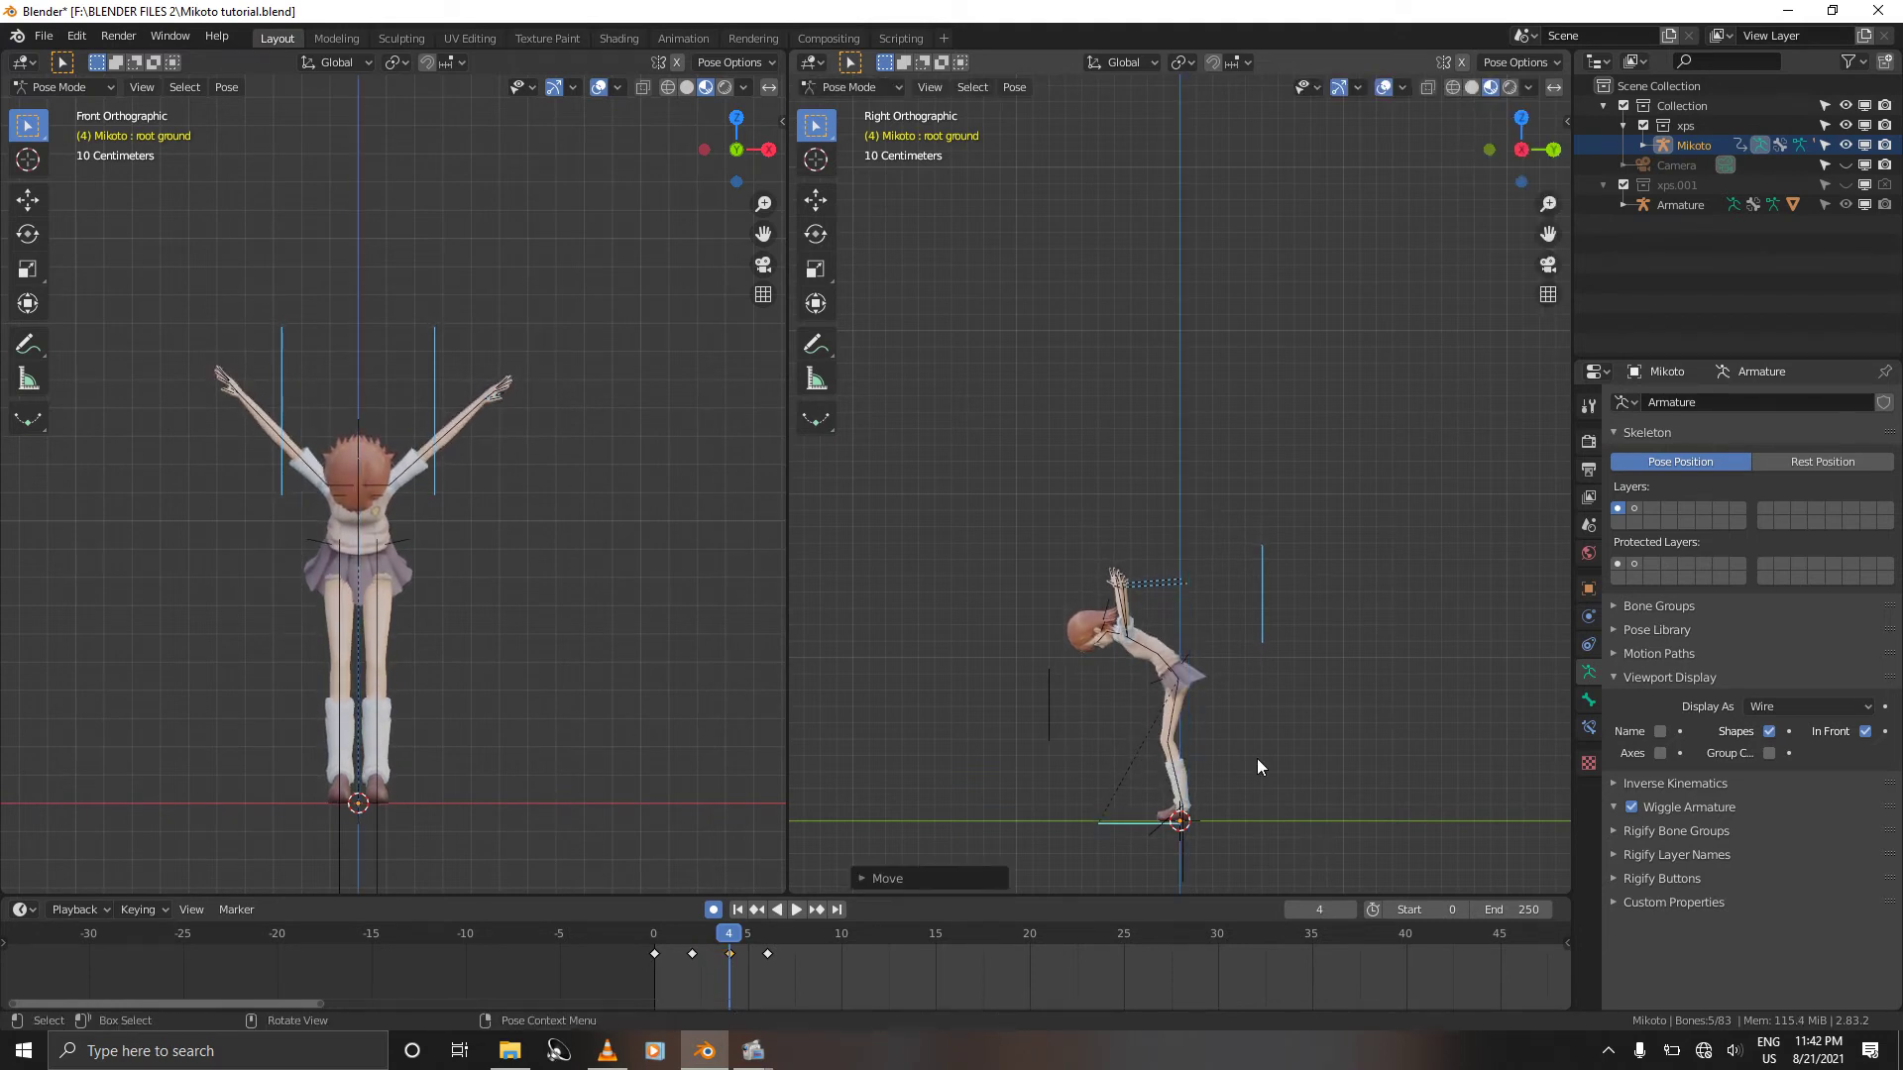
# Step: Try to straighten the torso by rotating the root hips bone about 43° in side view
pyautogui.click(1174, 663)
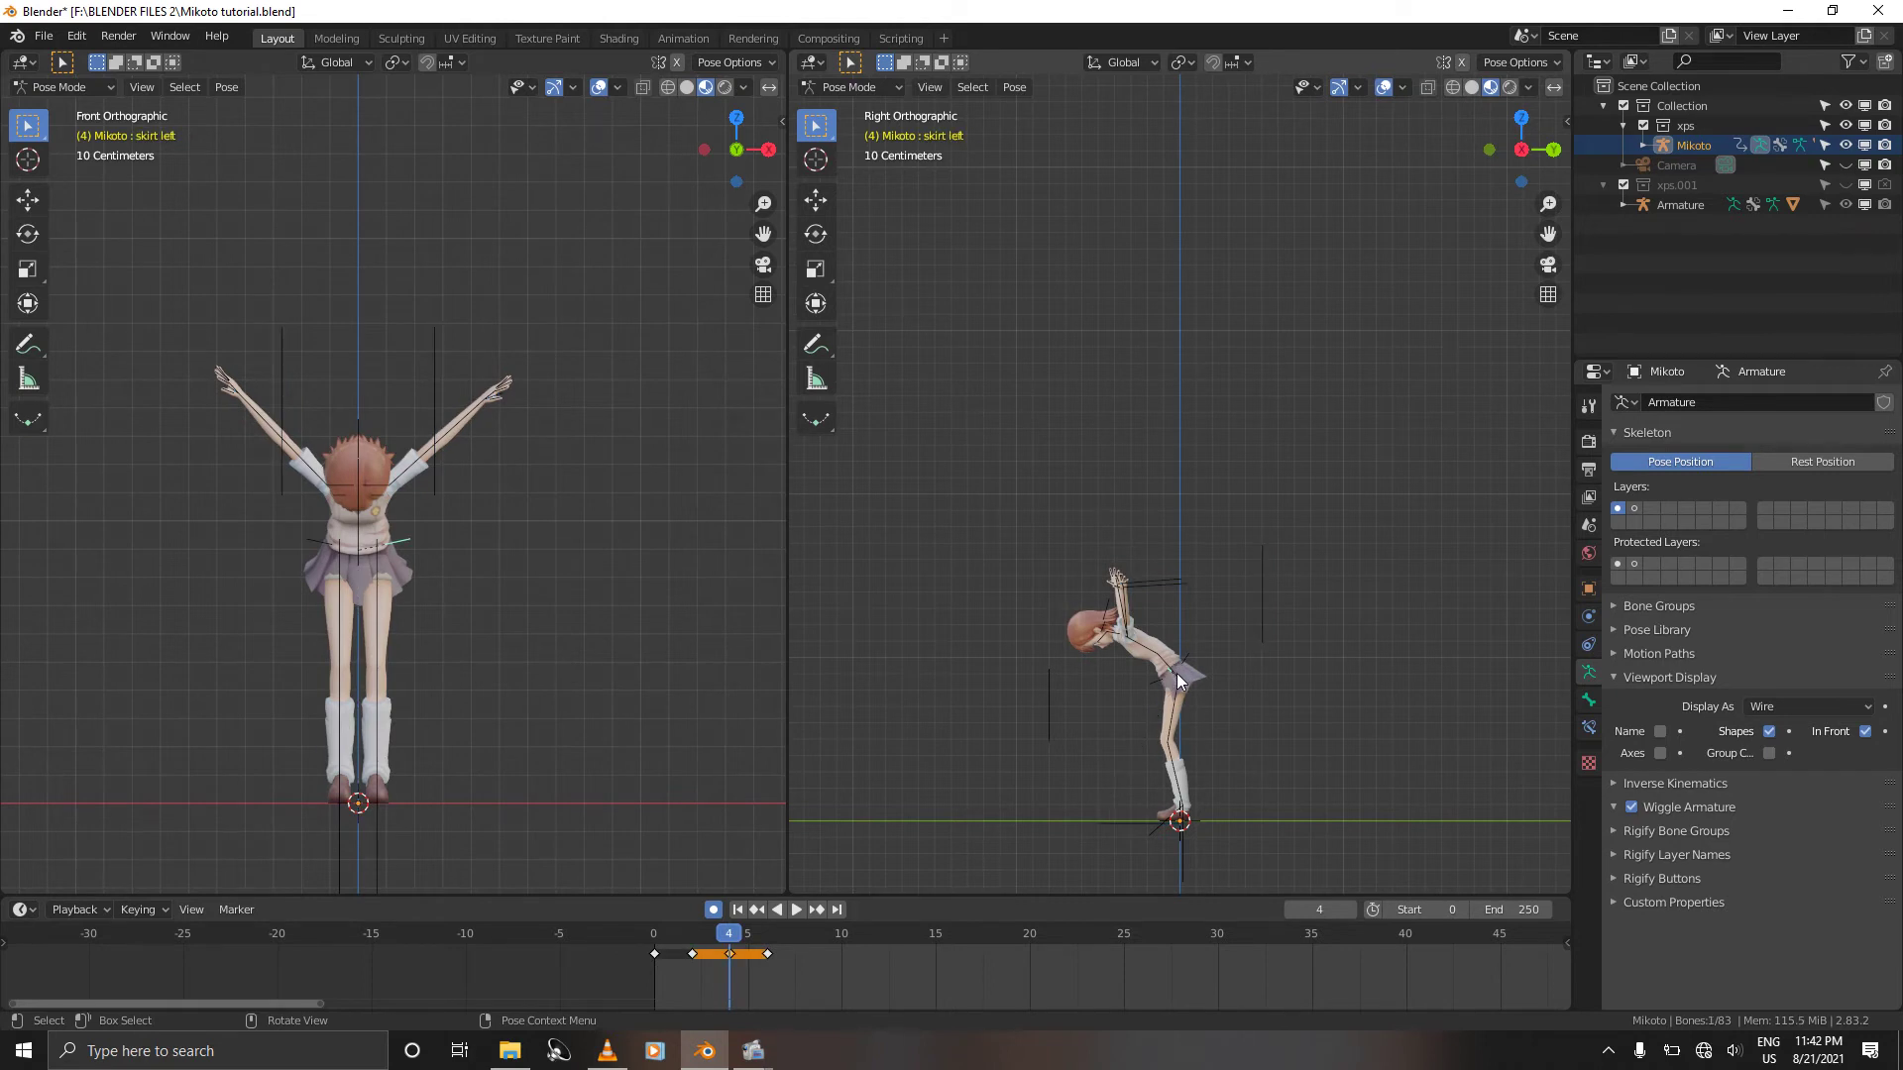
pyautogui.click(1178, 678)
pyautogui.press('r')
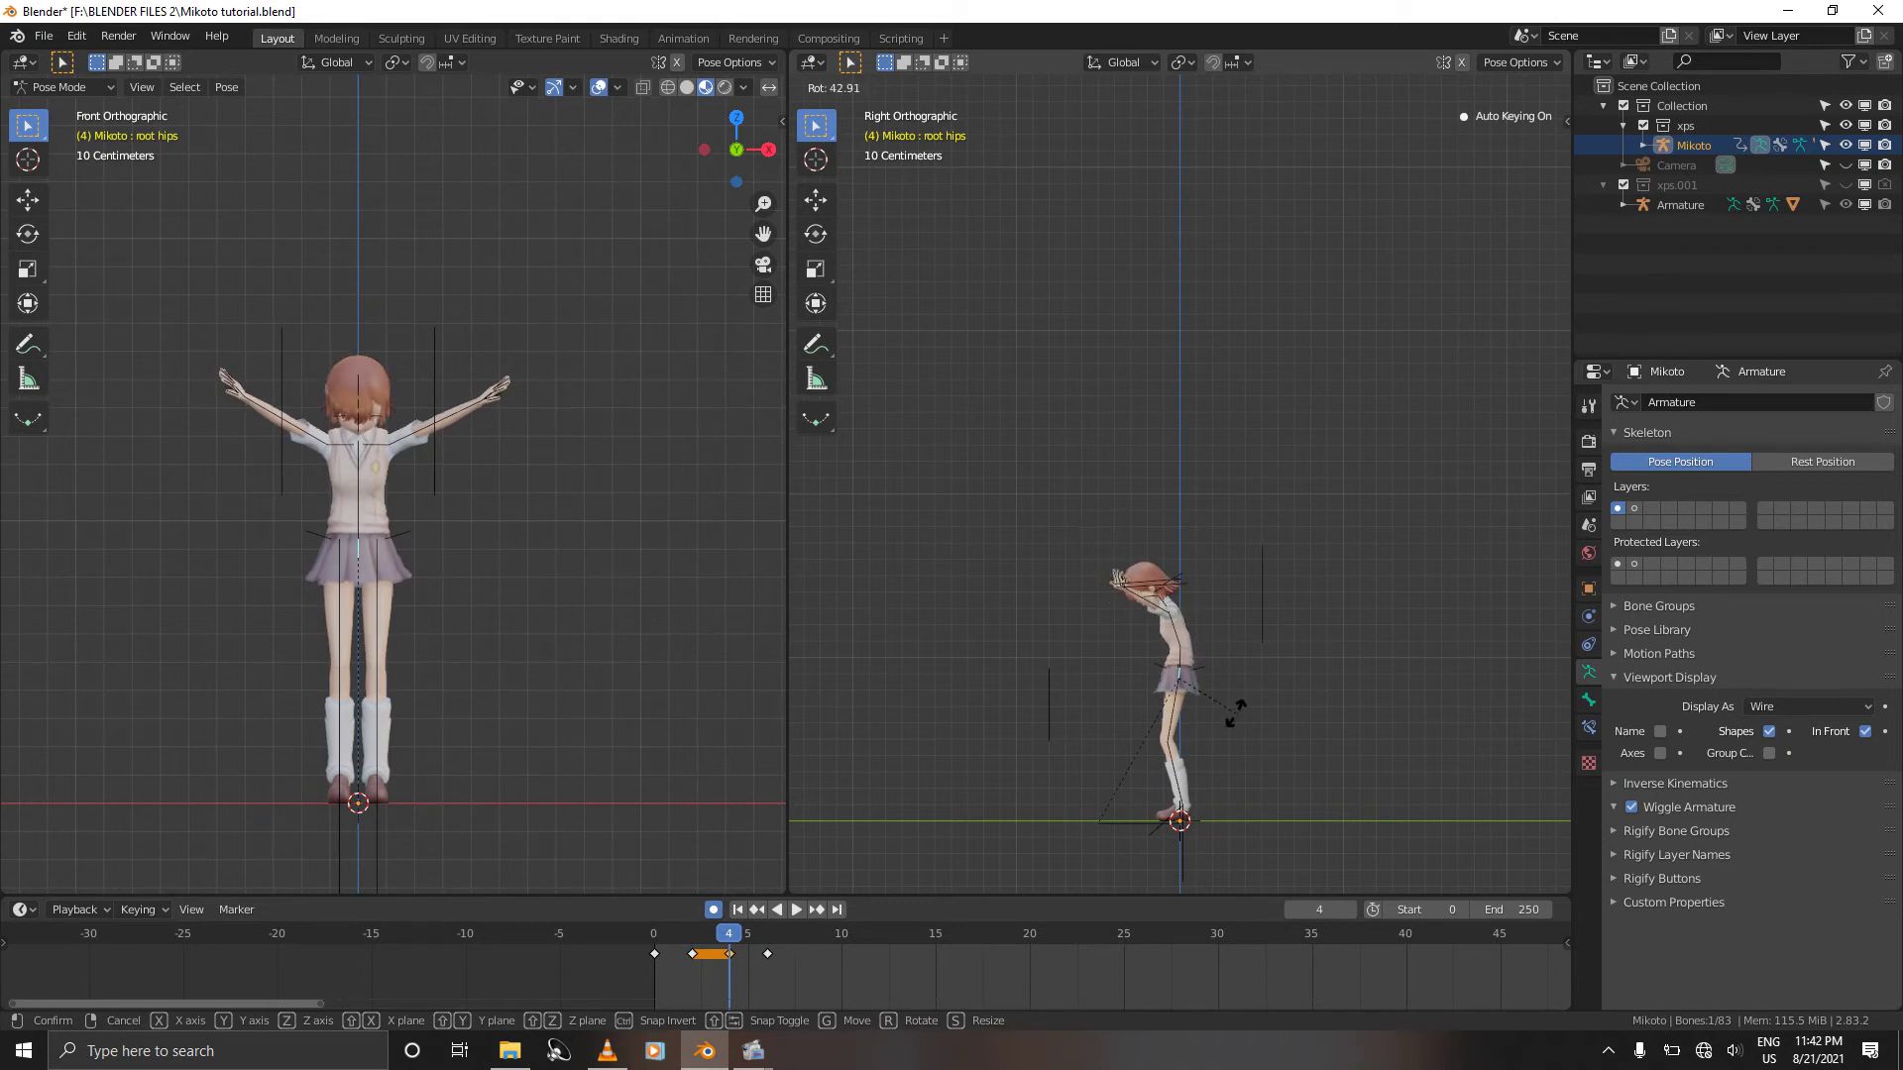
pyautogui.click(1232, 711)
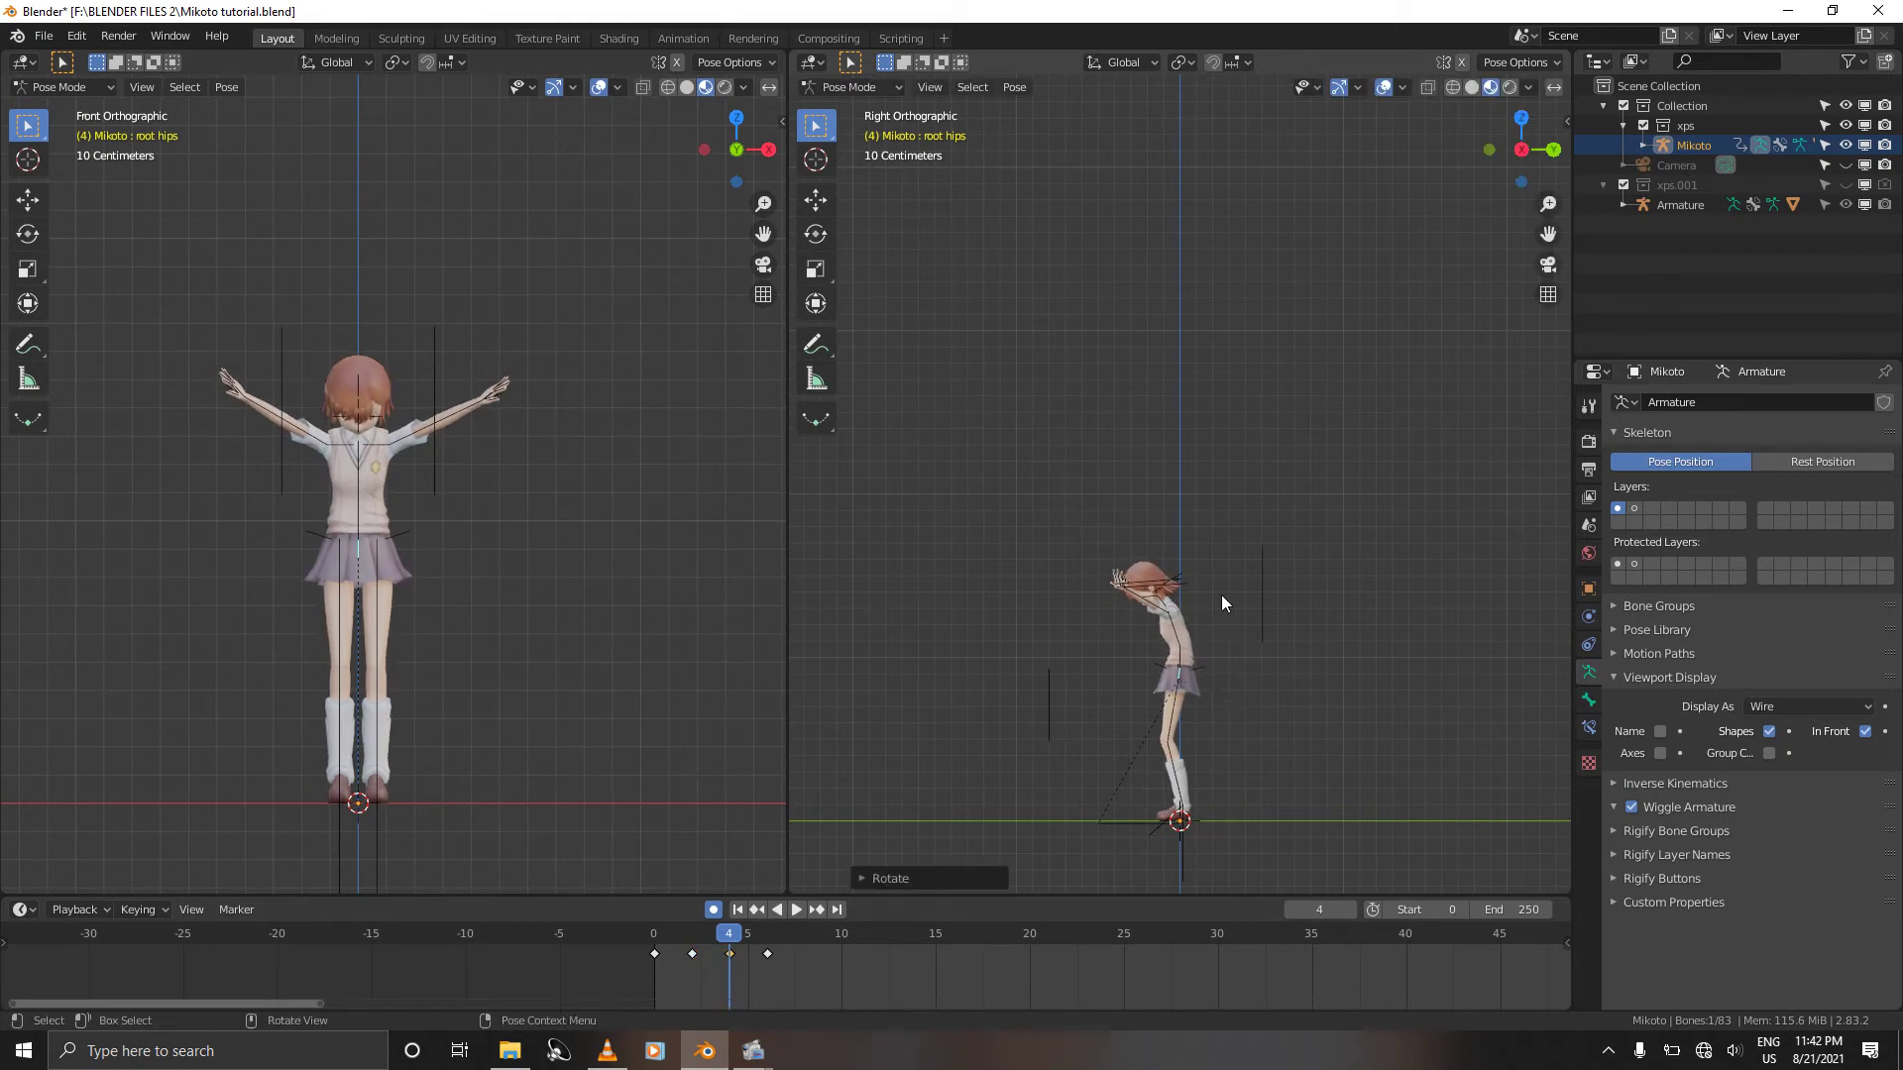
# Step: Clear the rotation of the root hips and spine upper bones at frame 4 so the torso stands upright
pyautogui.click(1175, 629)
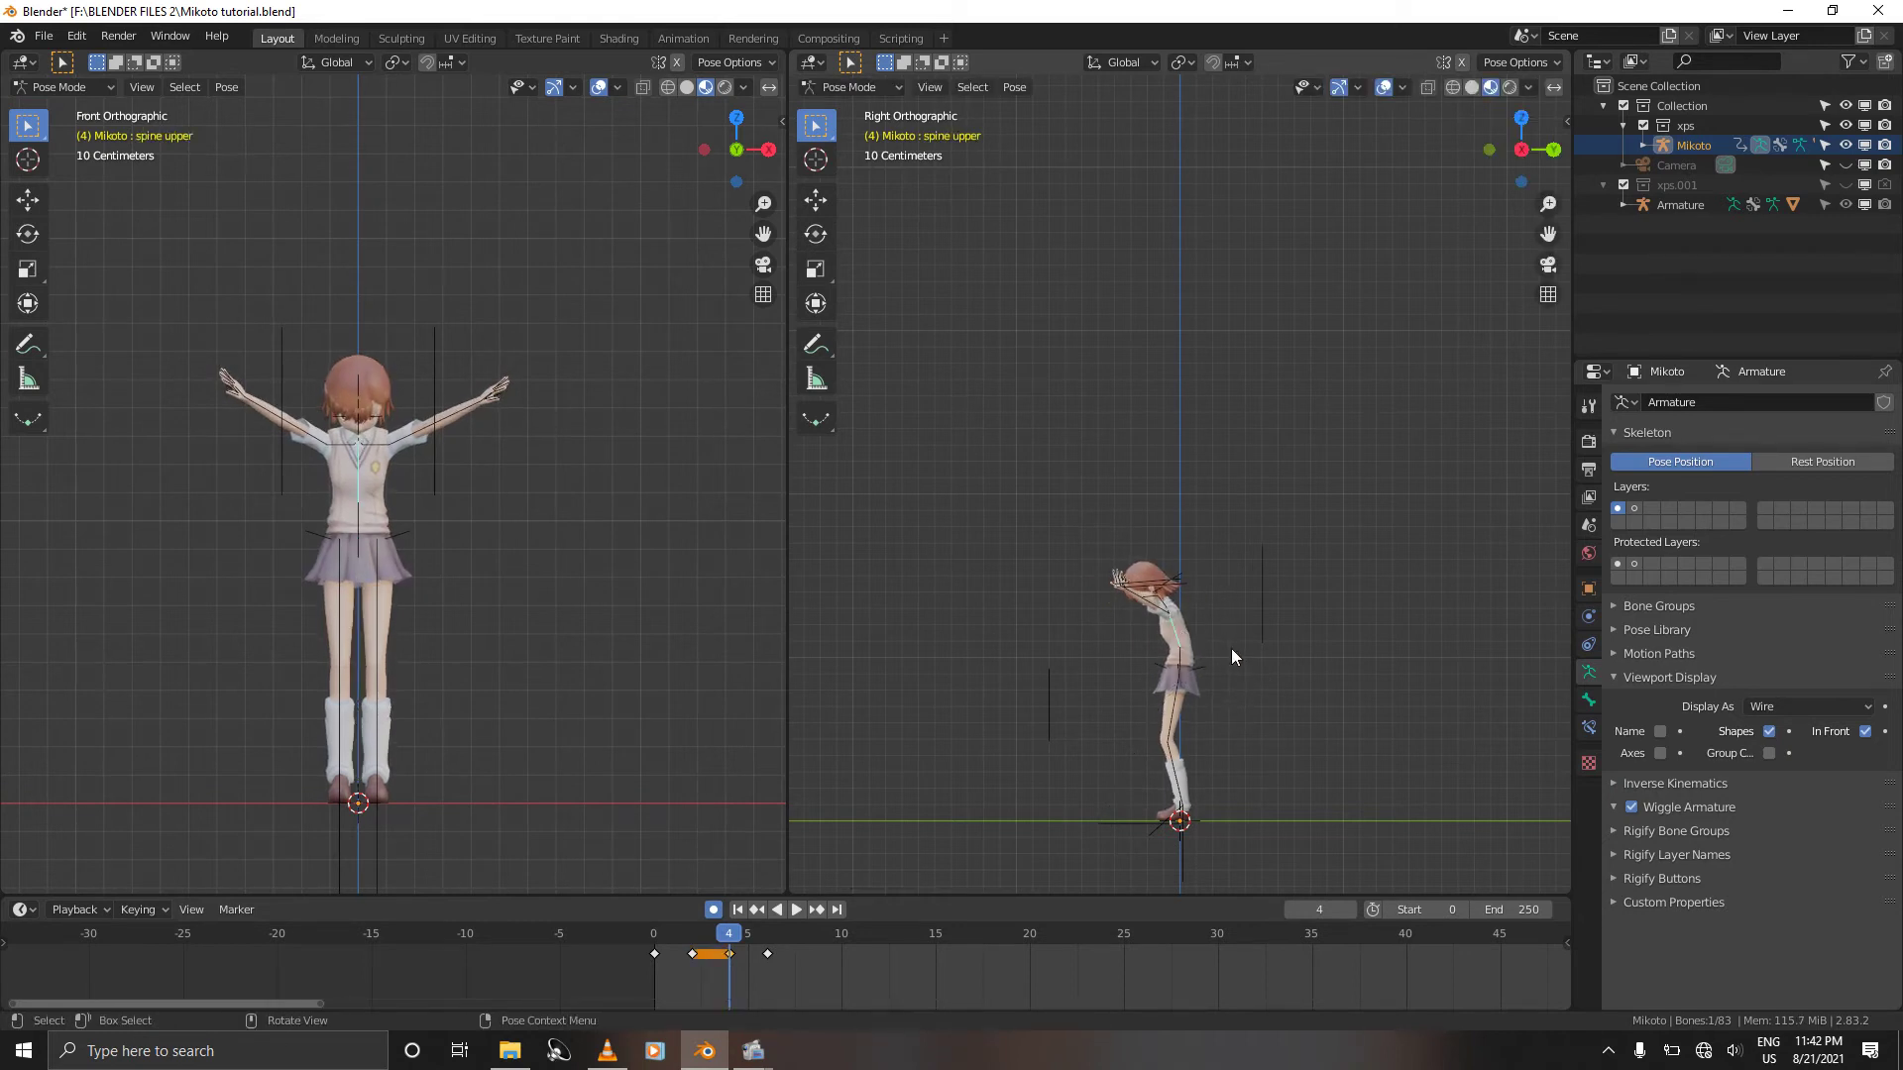
pyautogui.click(1183, 680)
pyautogui.click(1180, 678)
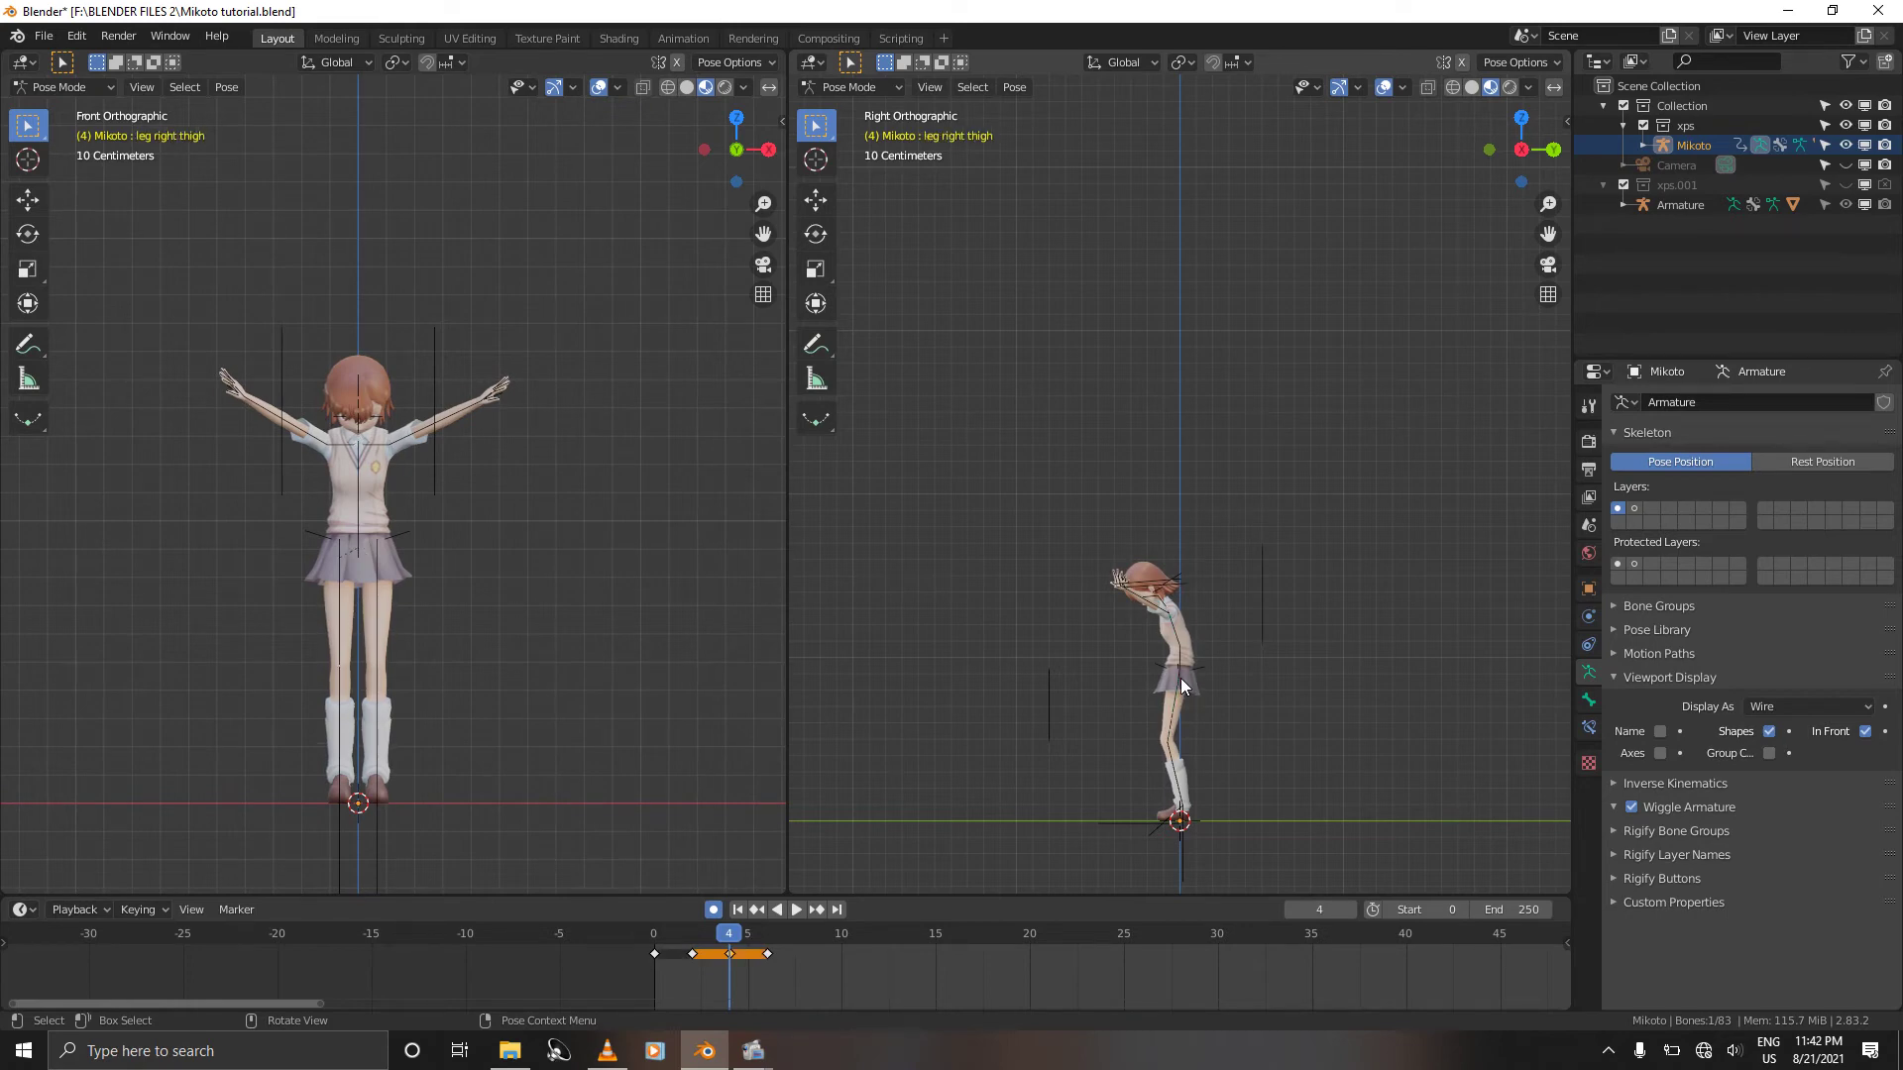
pyautogui.click(1180, 677)
pyautogui.click(1181, 677)
pyautogui.click(1180, 678)
pyautogui.click(1181, 677)
pyautogui.click(1181, 677)
pyautogui.scroll(5, 1181, 674)
pyautogui.scroll(6, 1181, 674)
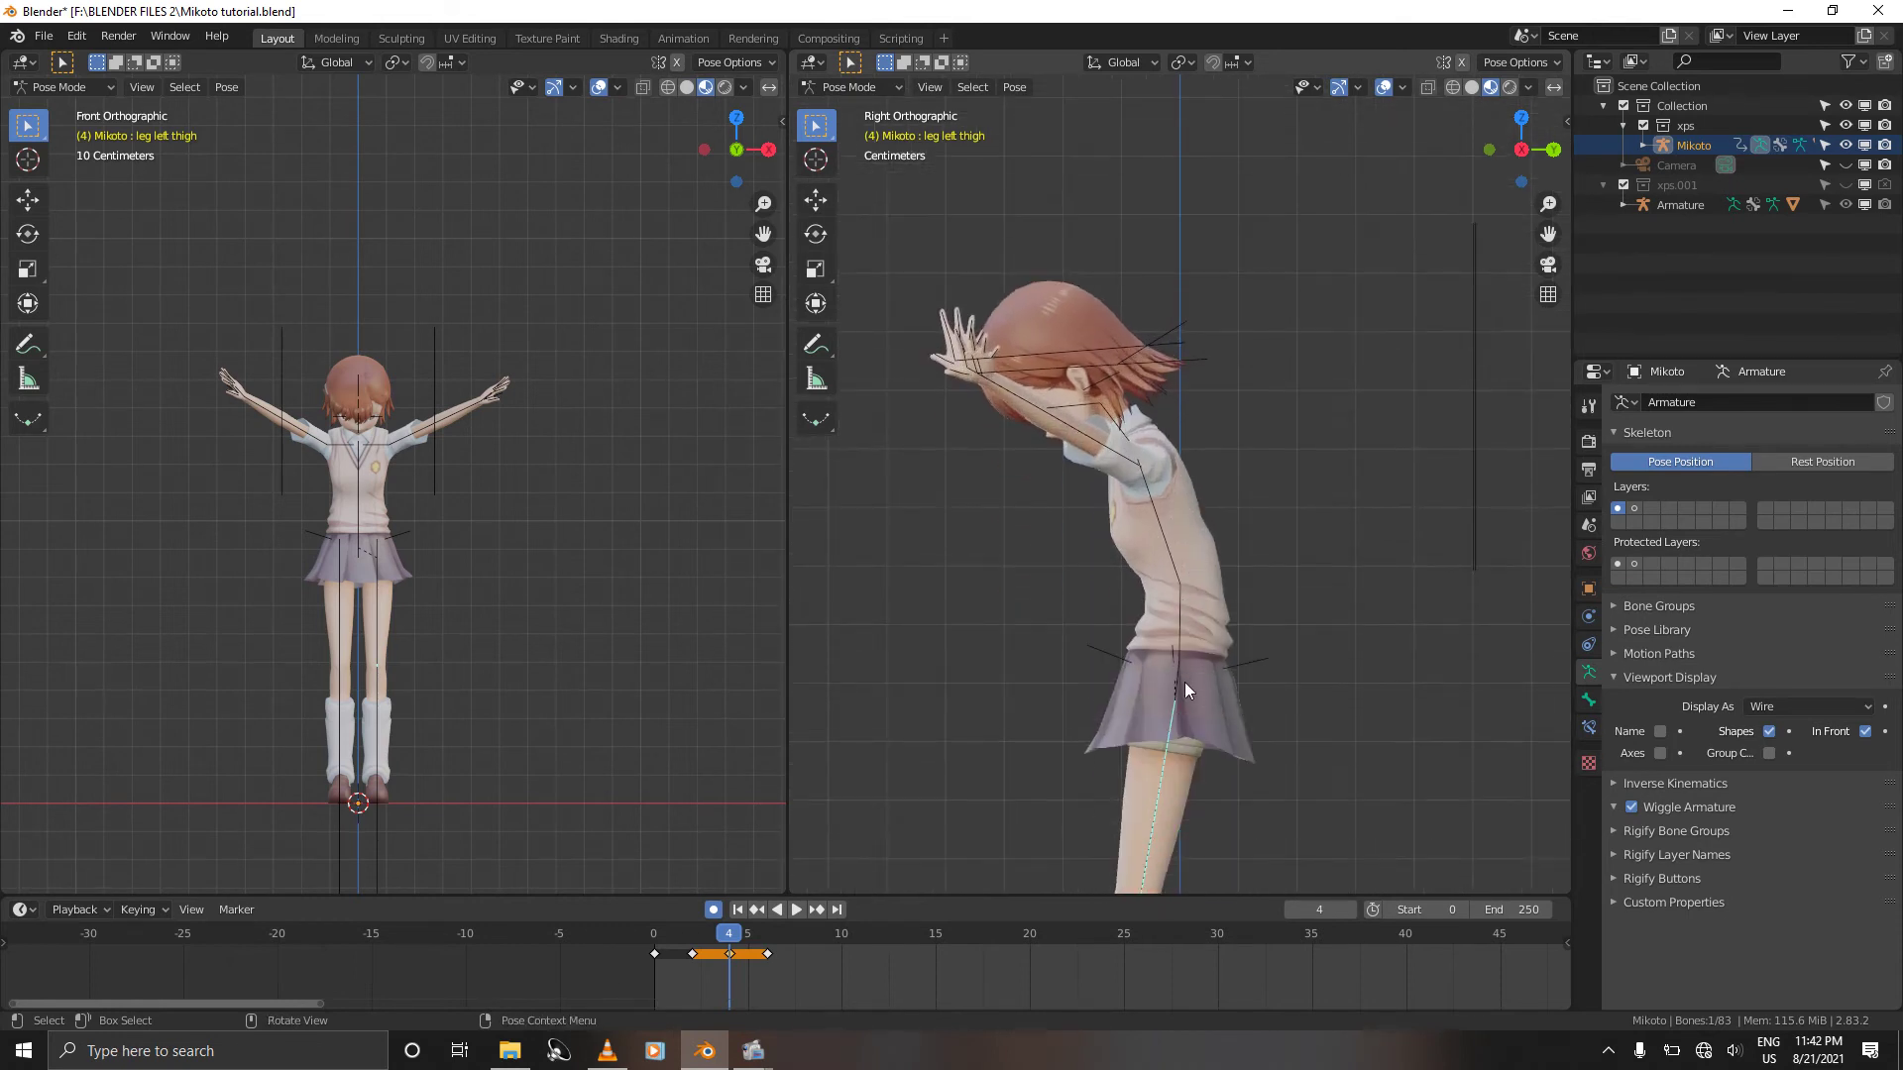
pyautogui.click(1174, 698)
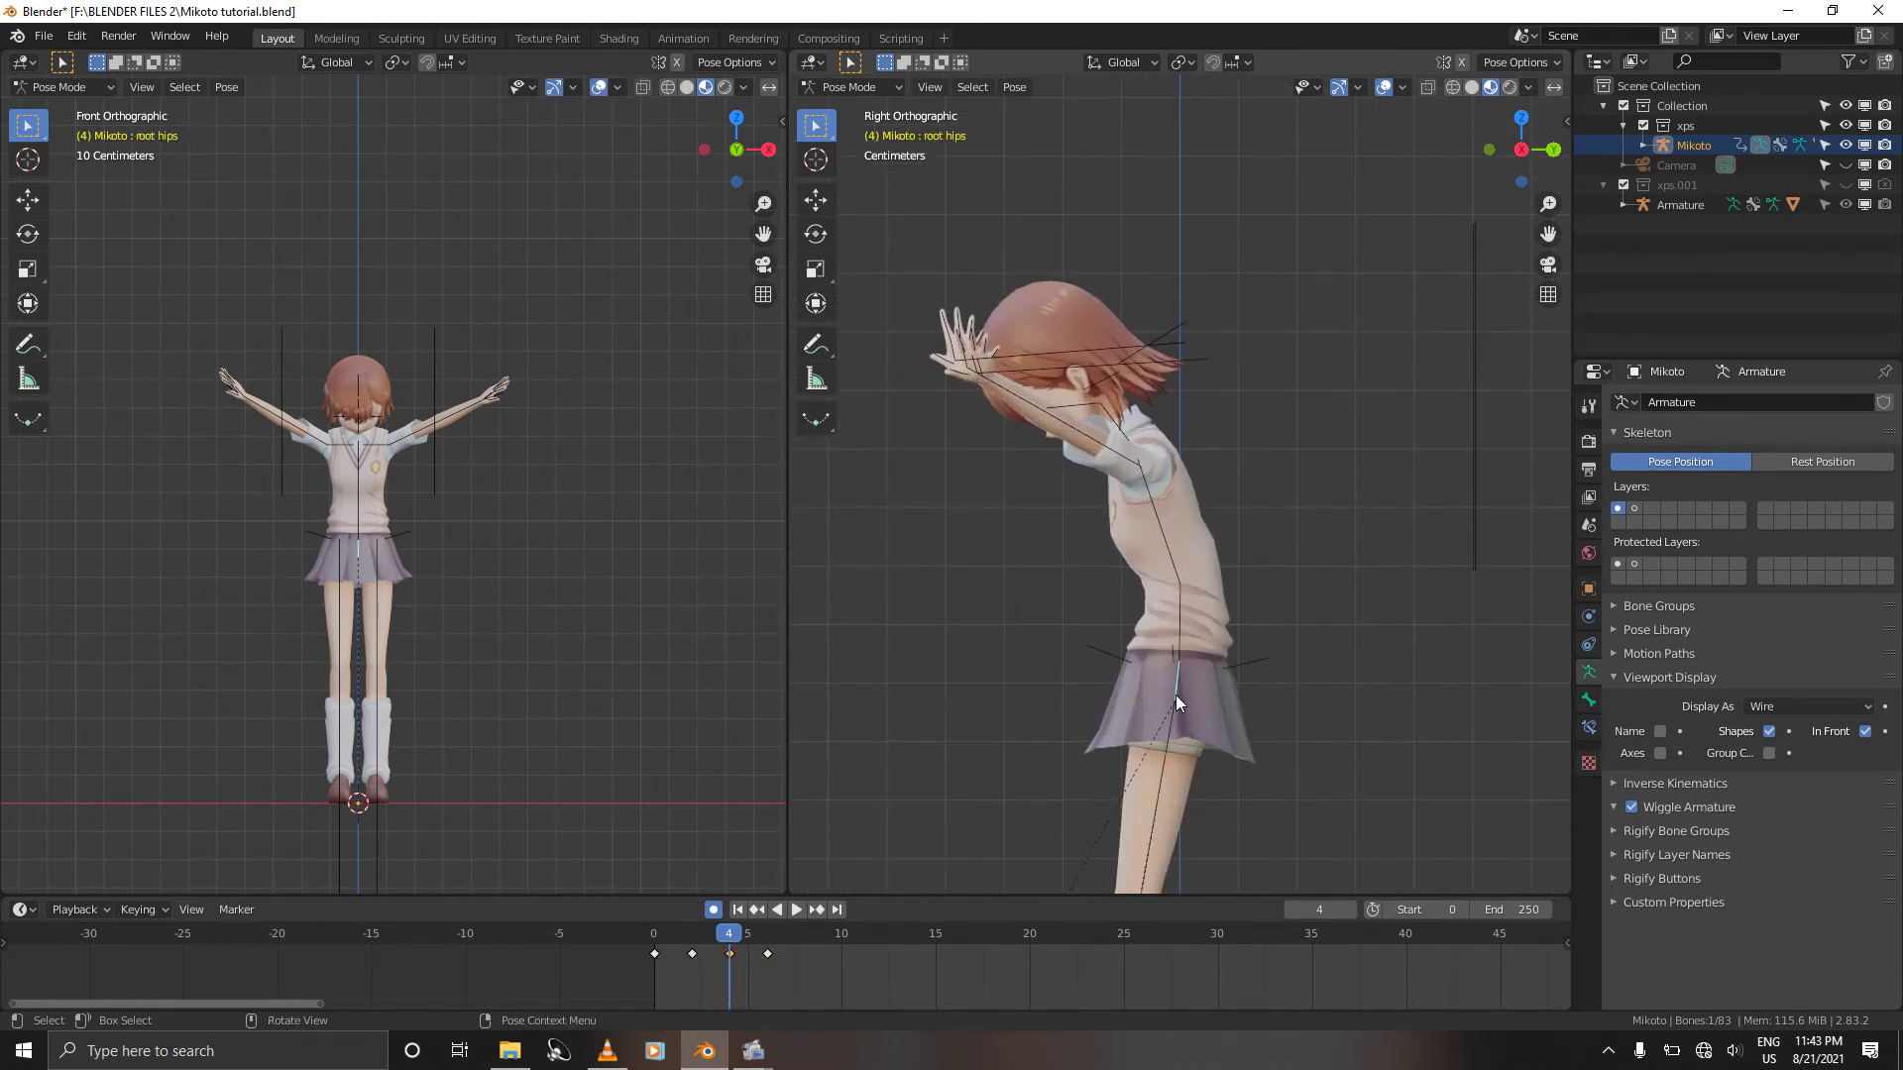
pyautogui.press('i')
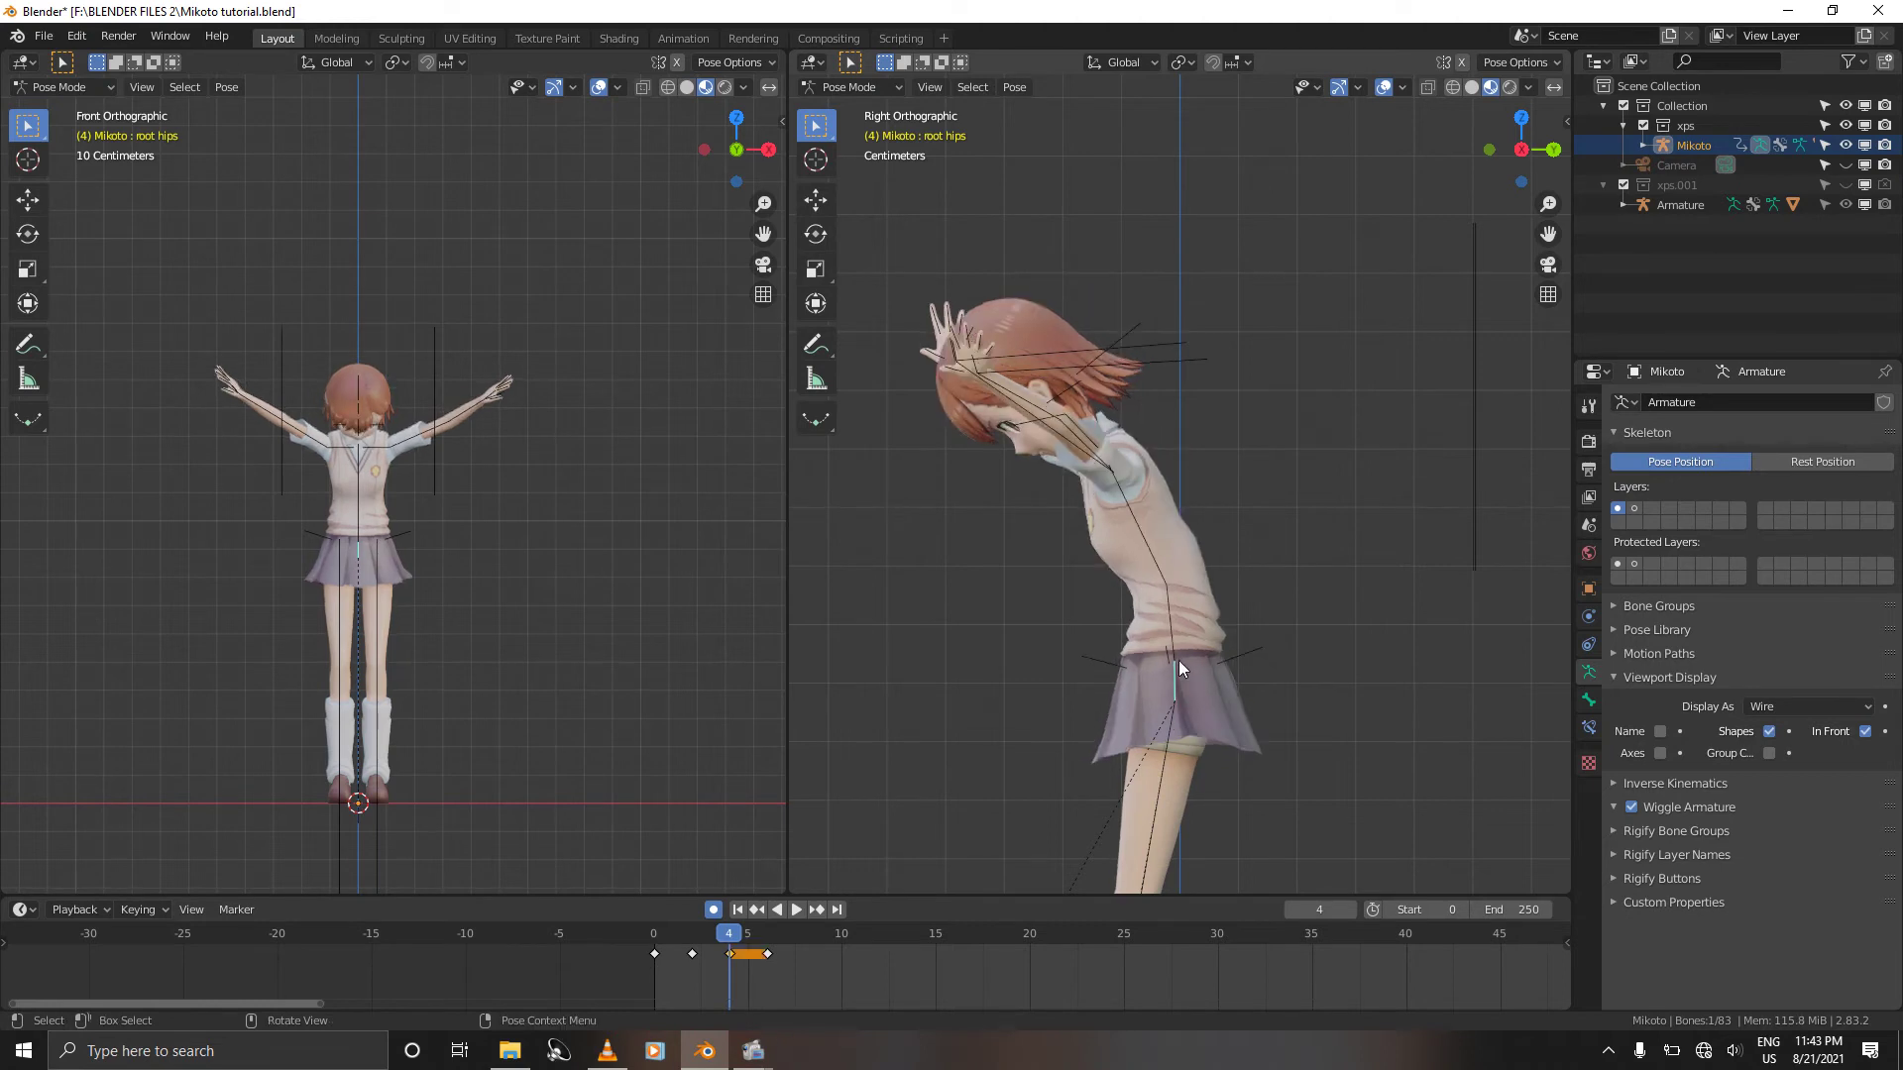
pyautogui.click(1149, 552)
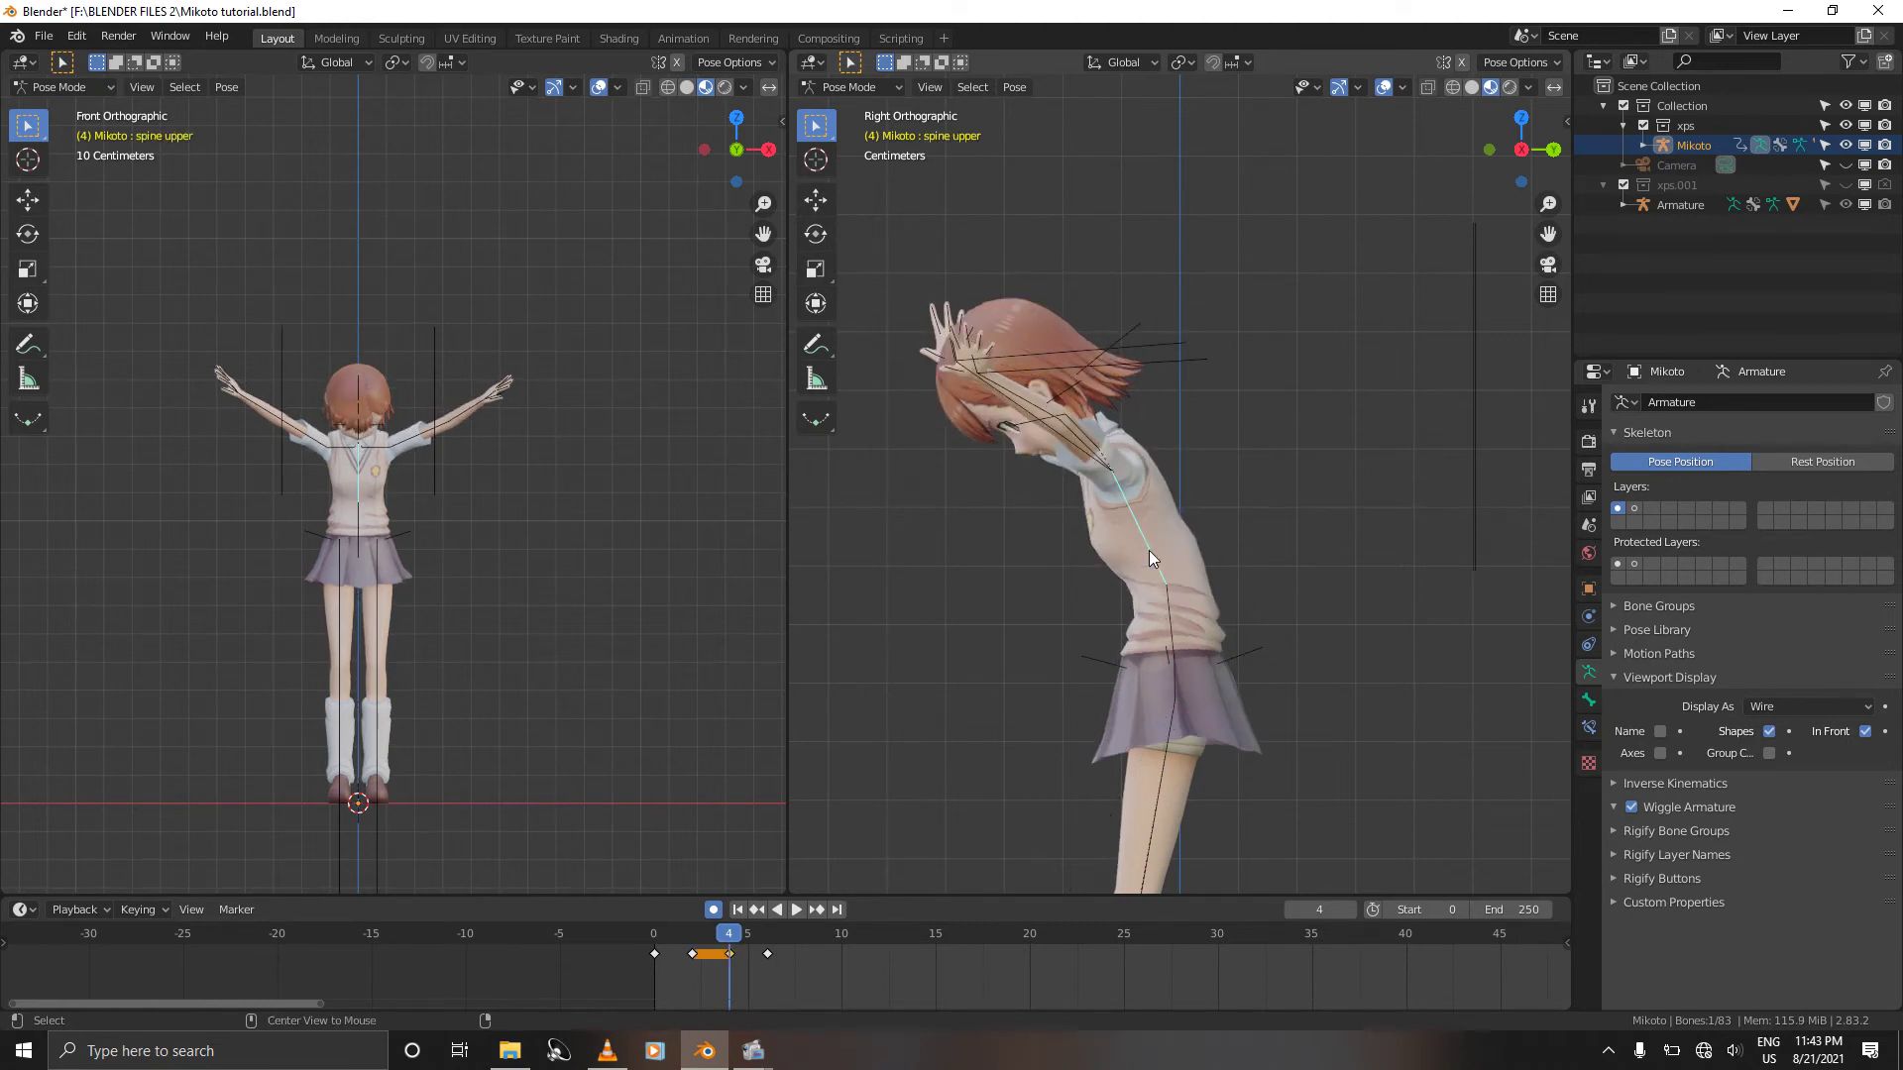
pyautogui.hotkey('alt', 'r')
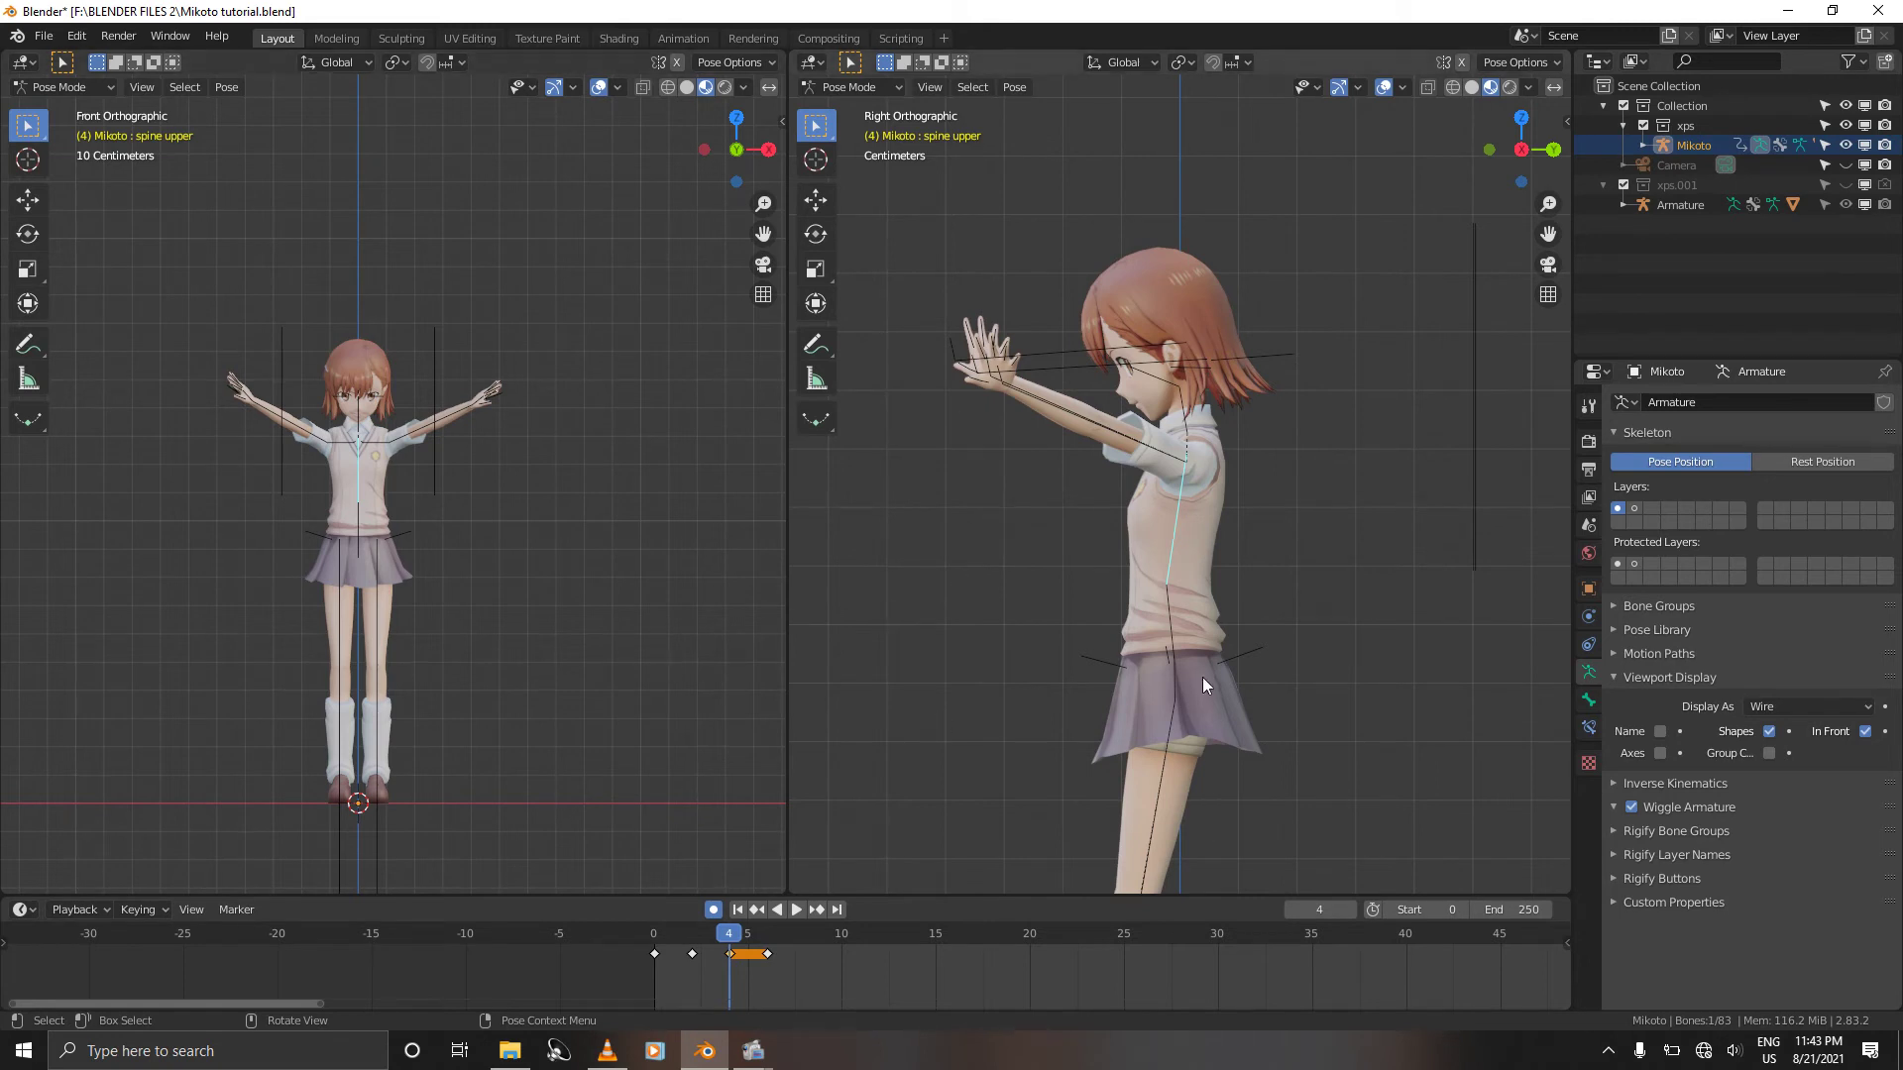
# Step: Select the left arm IK control and set the armature's bone display to Octahedral
pyautogui.click(1092, 367)
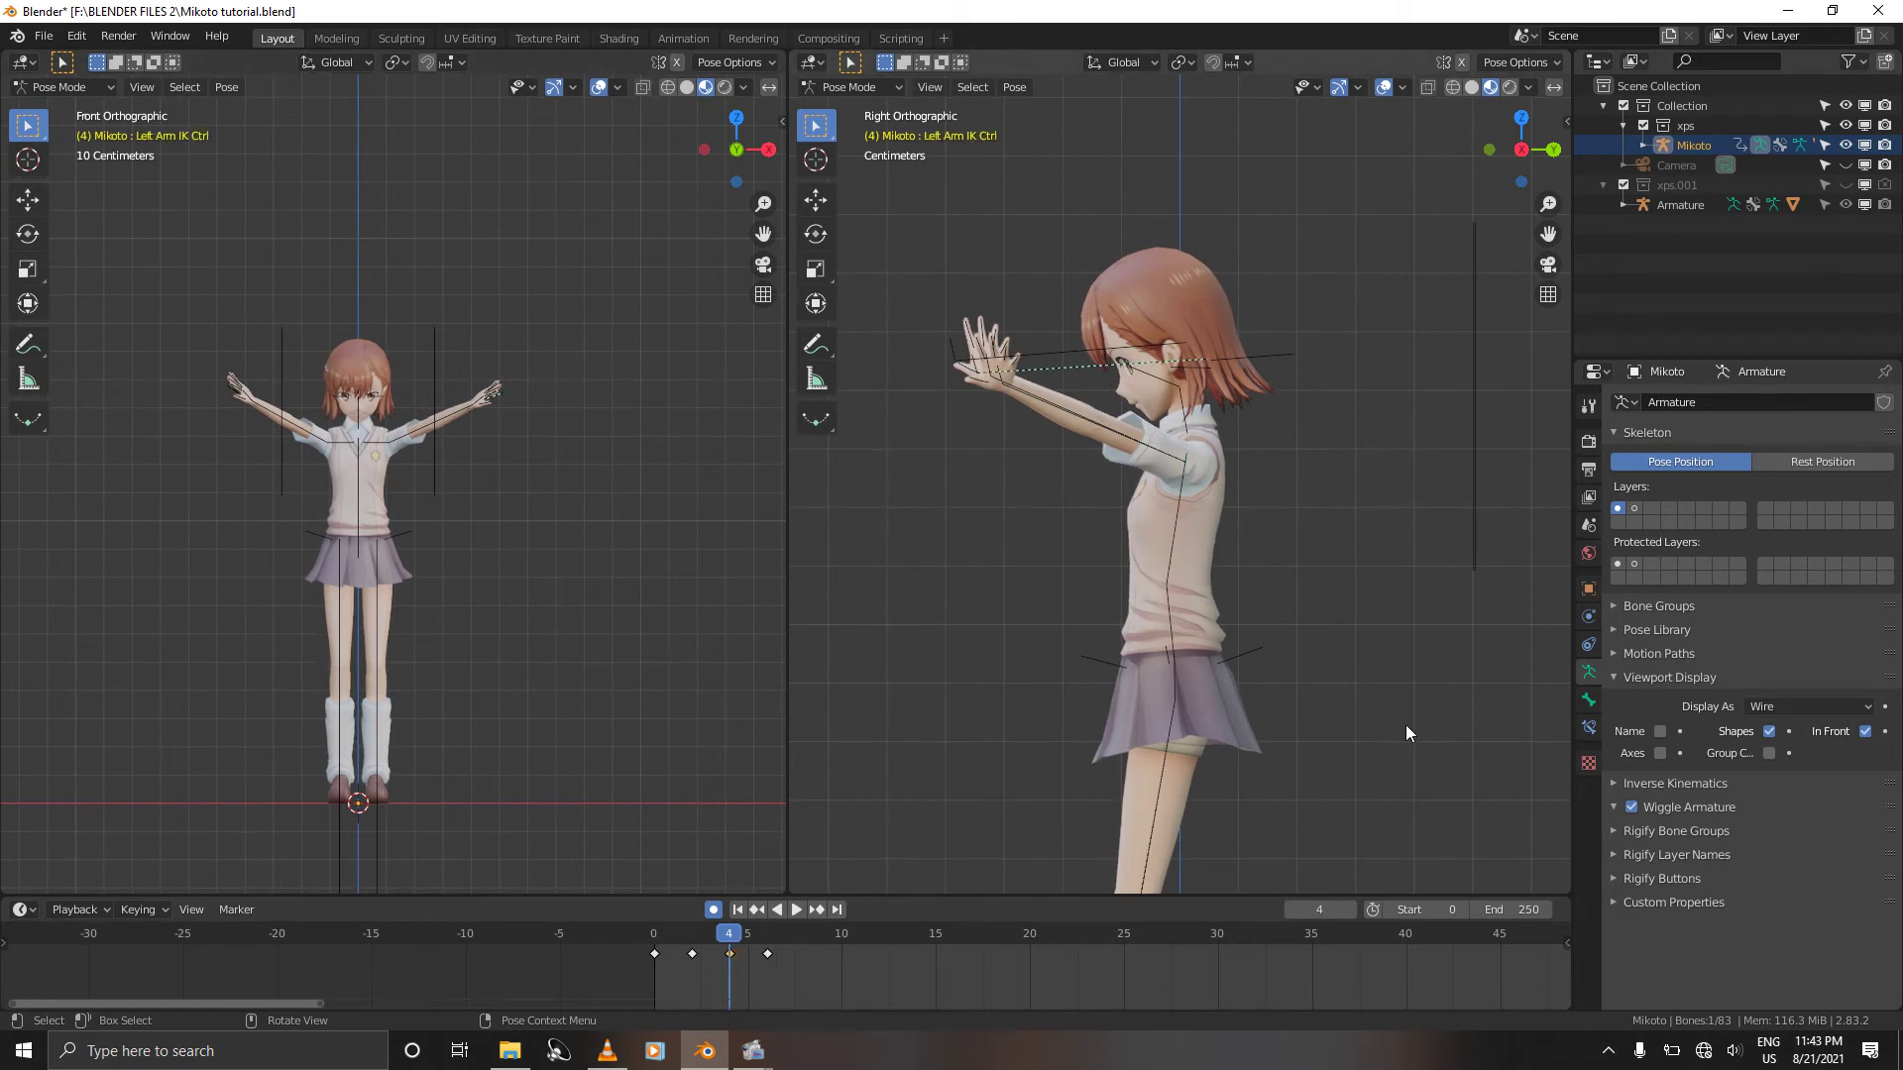
pyautogui.click(1794, 704)
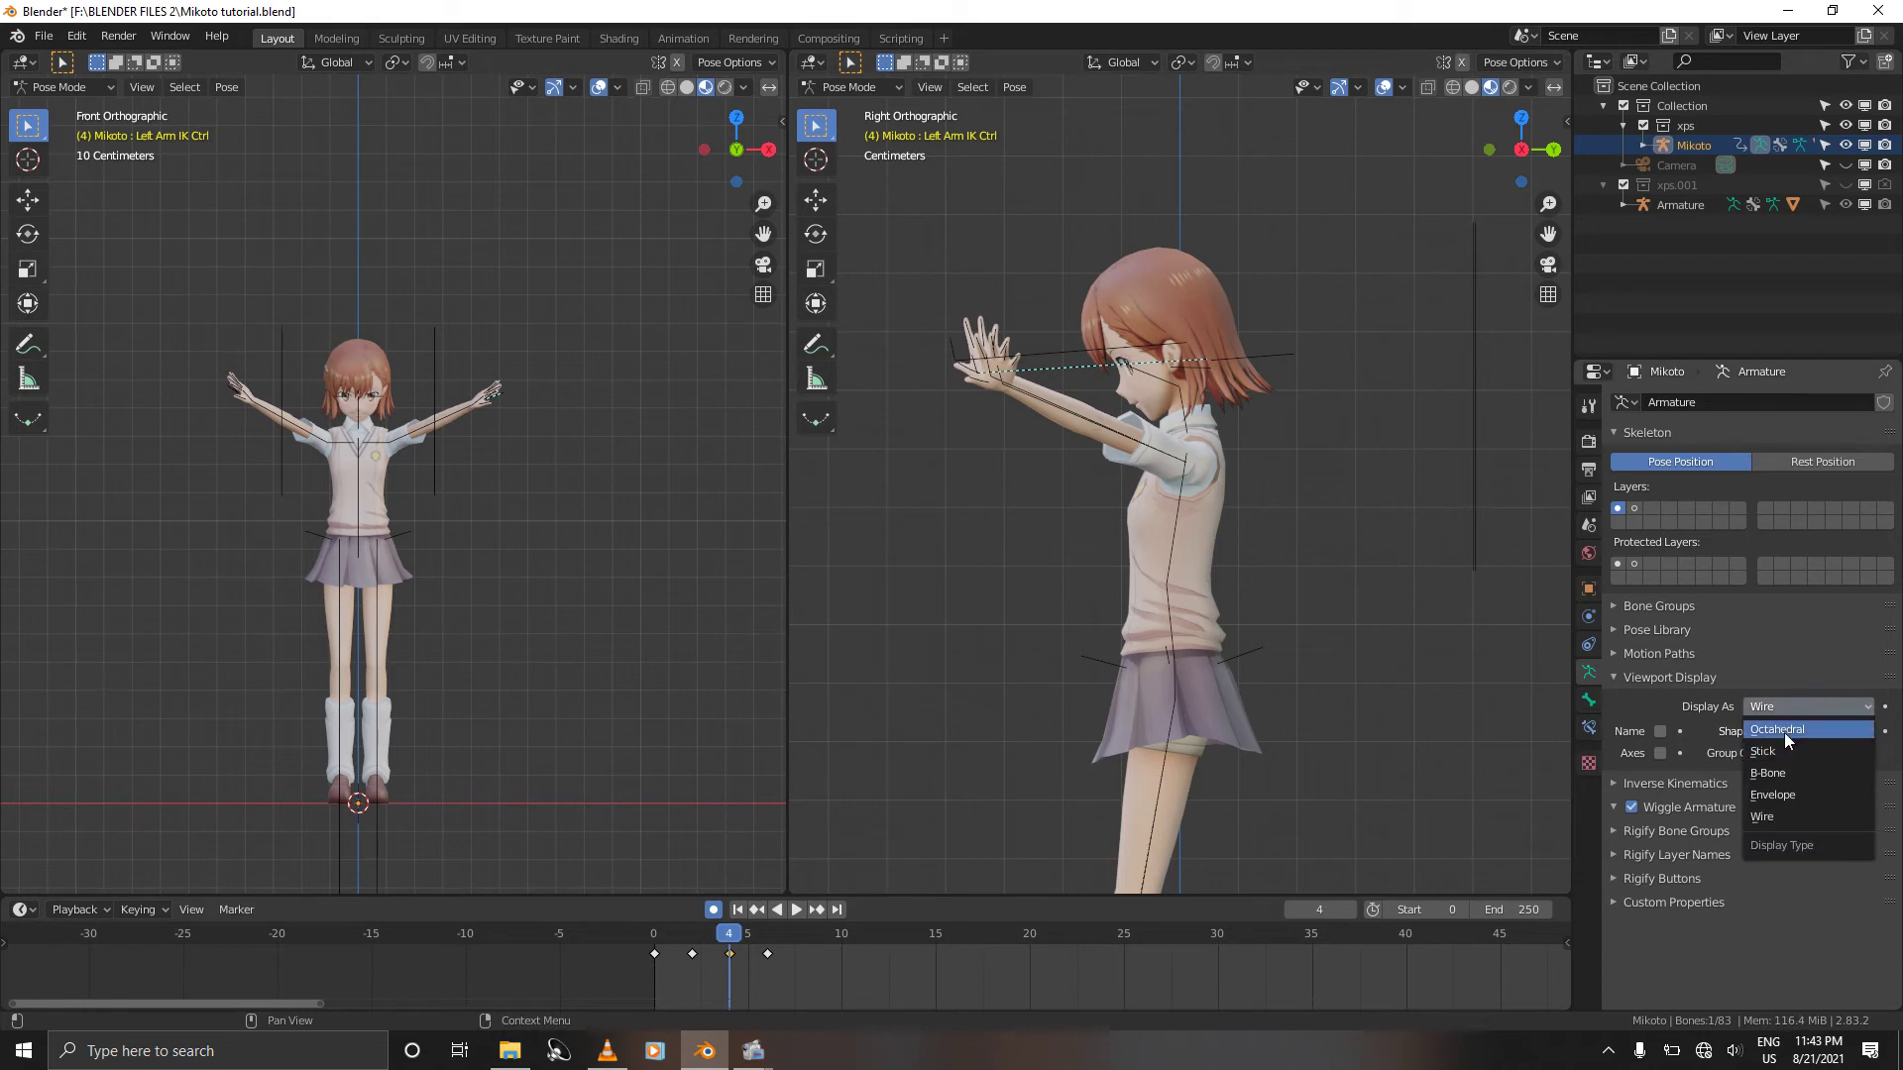
pyautogui.click(1784, 733)
# Step: Lower the left arm IK control from head height to beside the hip, moving it inward and back
pyautogui.press('g')
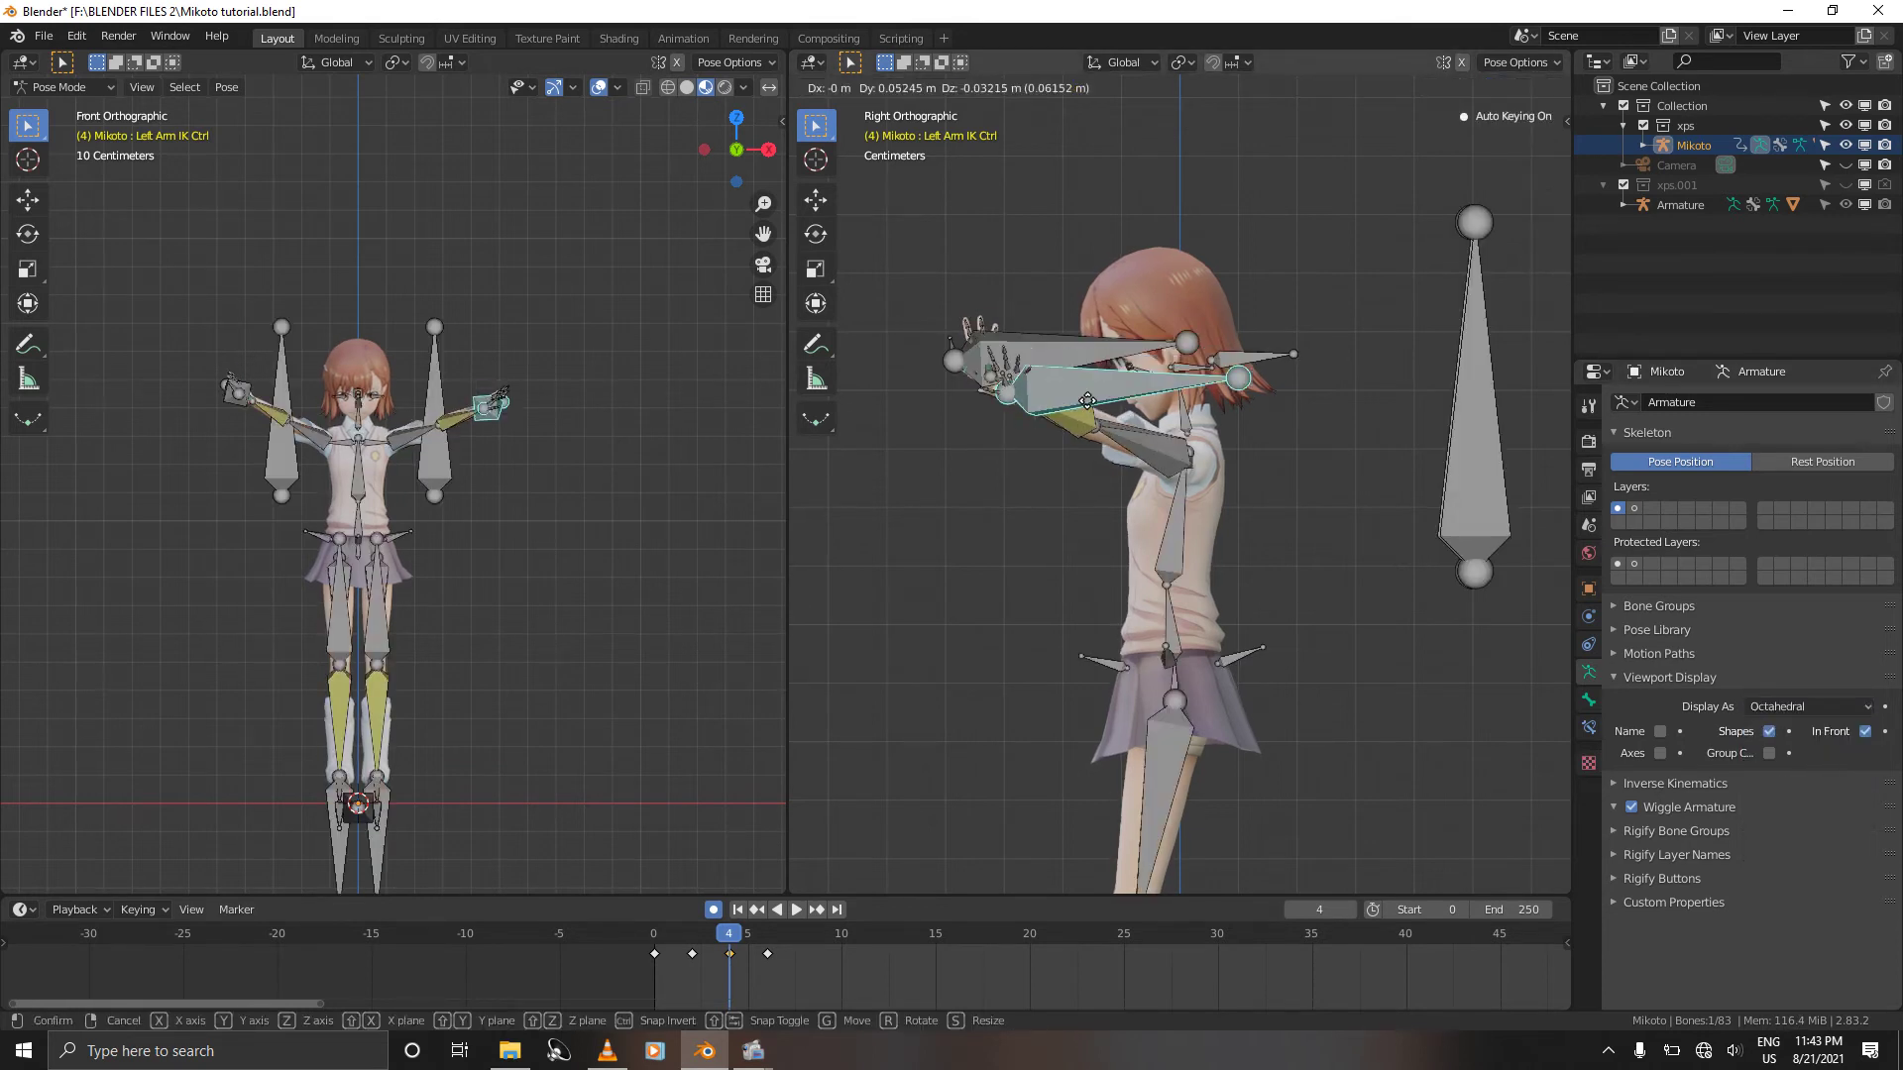
pyautogui.click(1100, 417)
pyautogui.press('g')
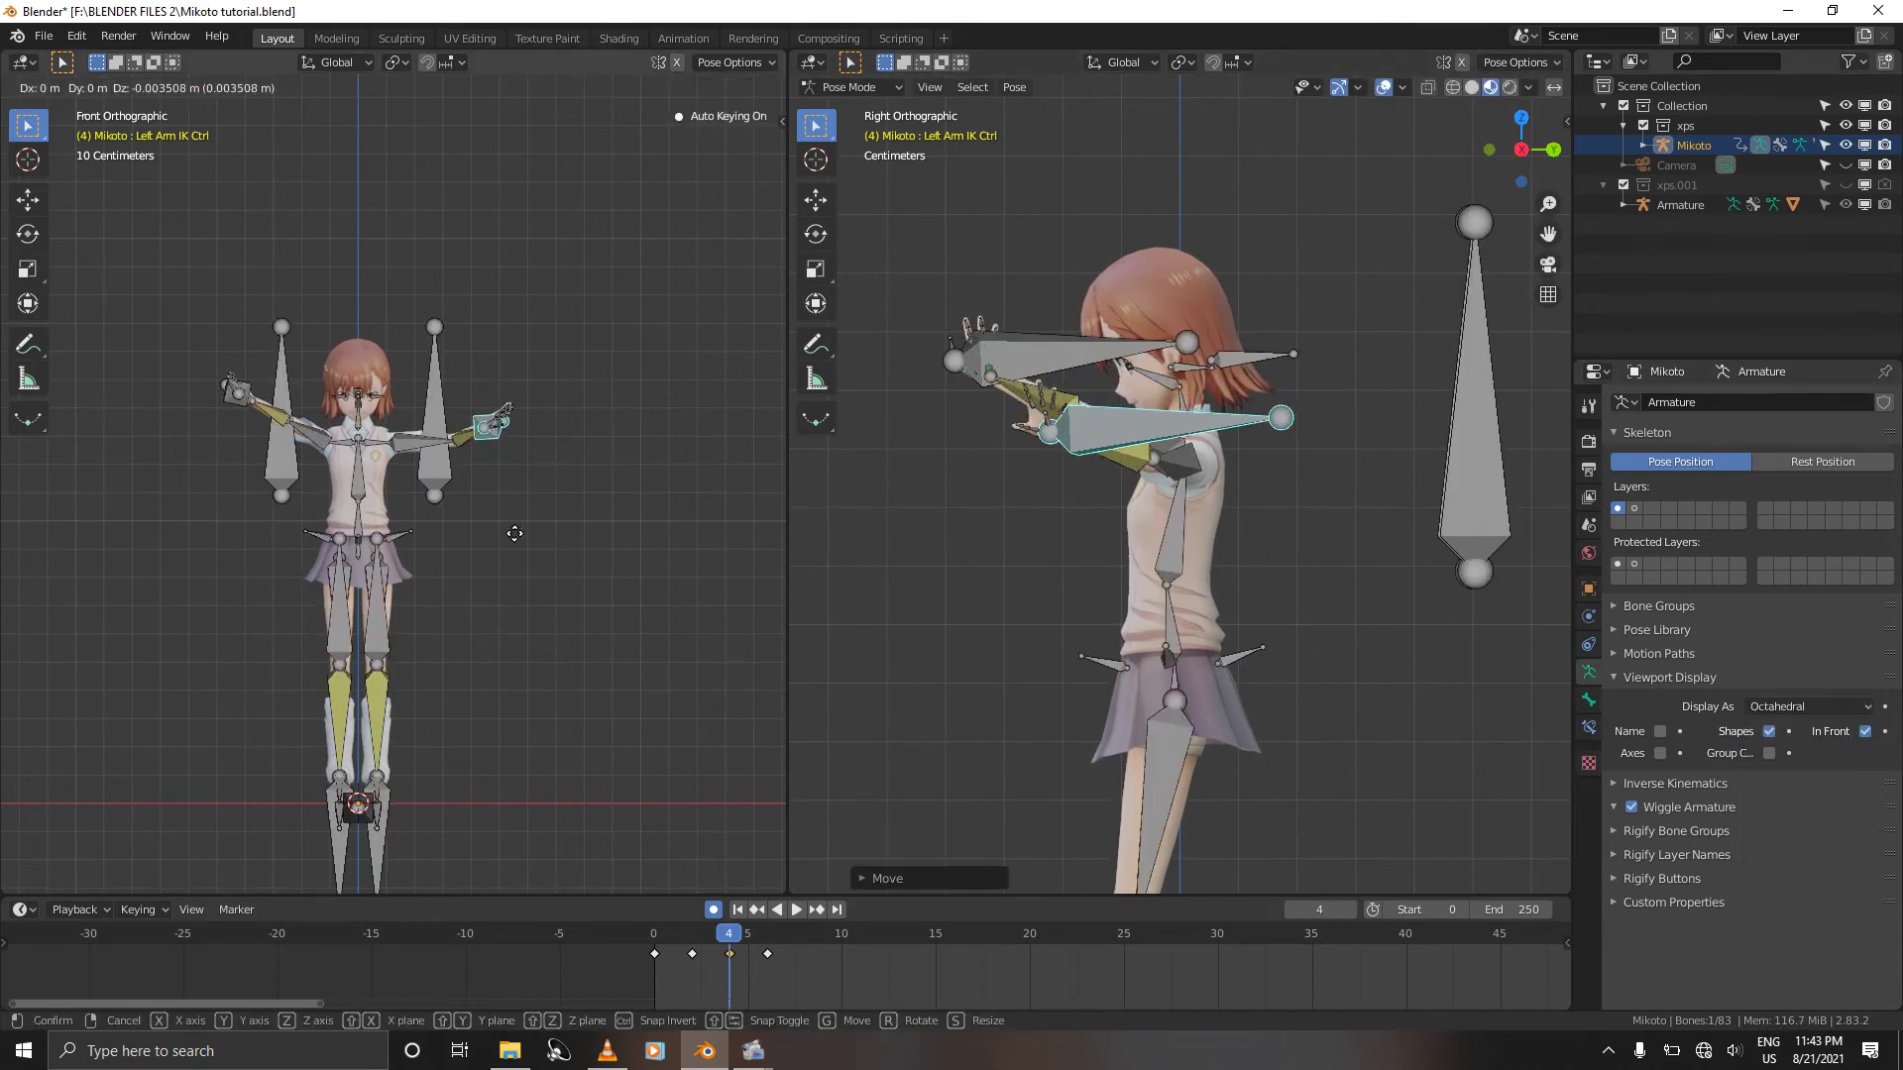
pyautogui.click(488, 539)
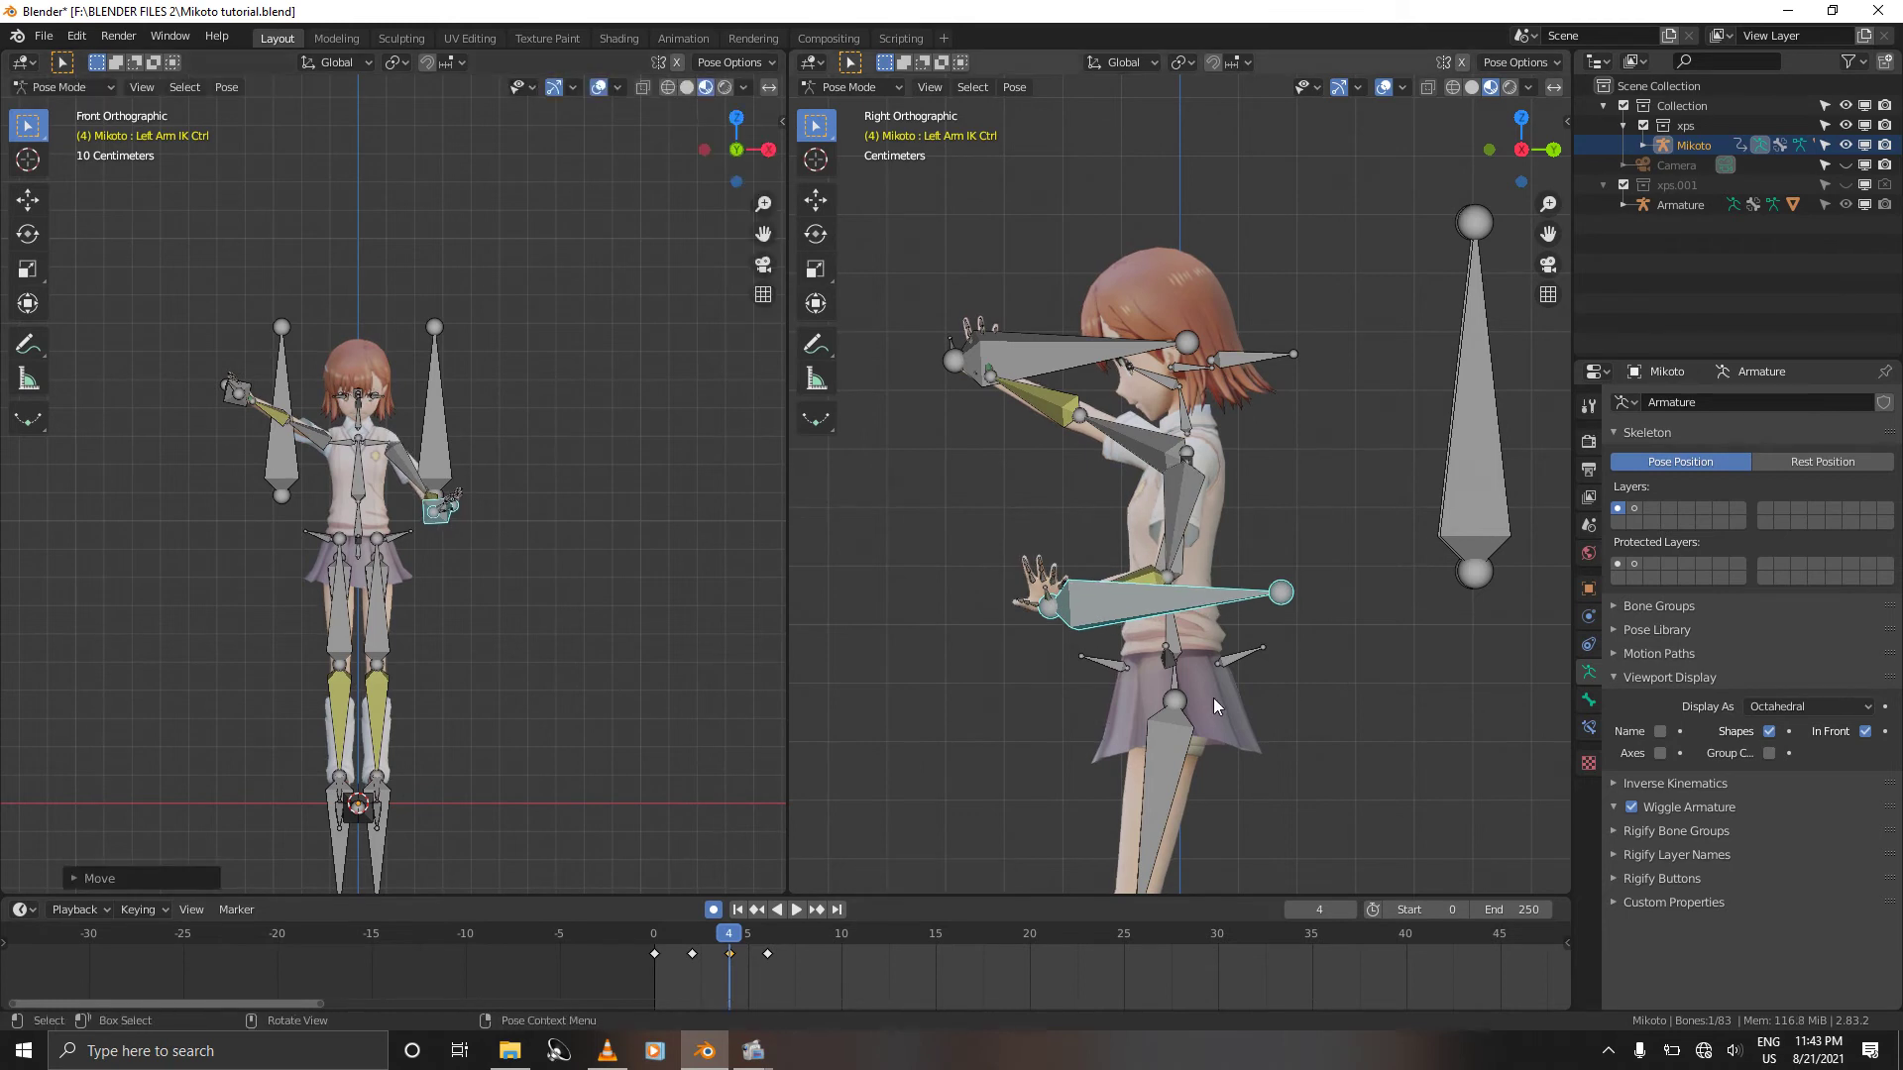
pyautogui.press('g')
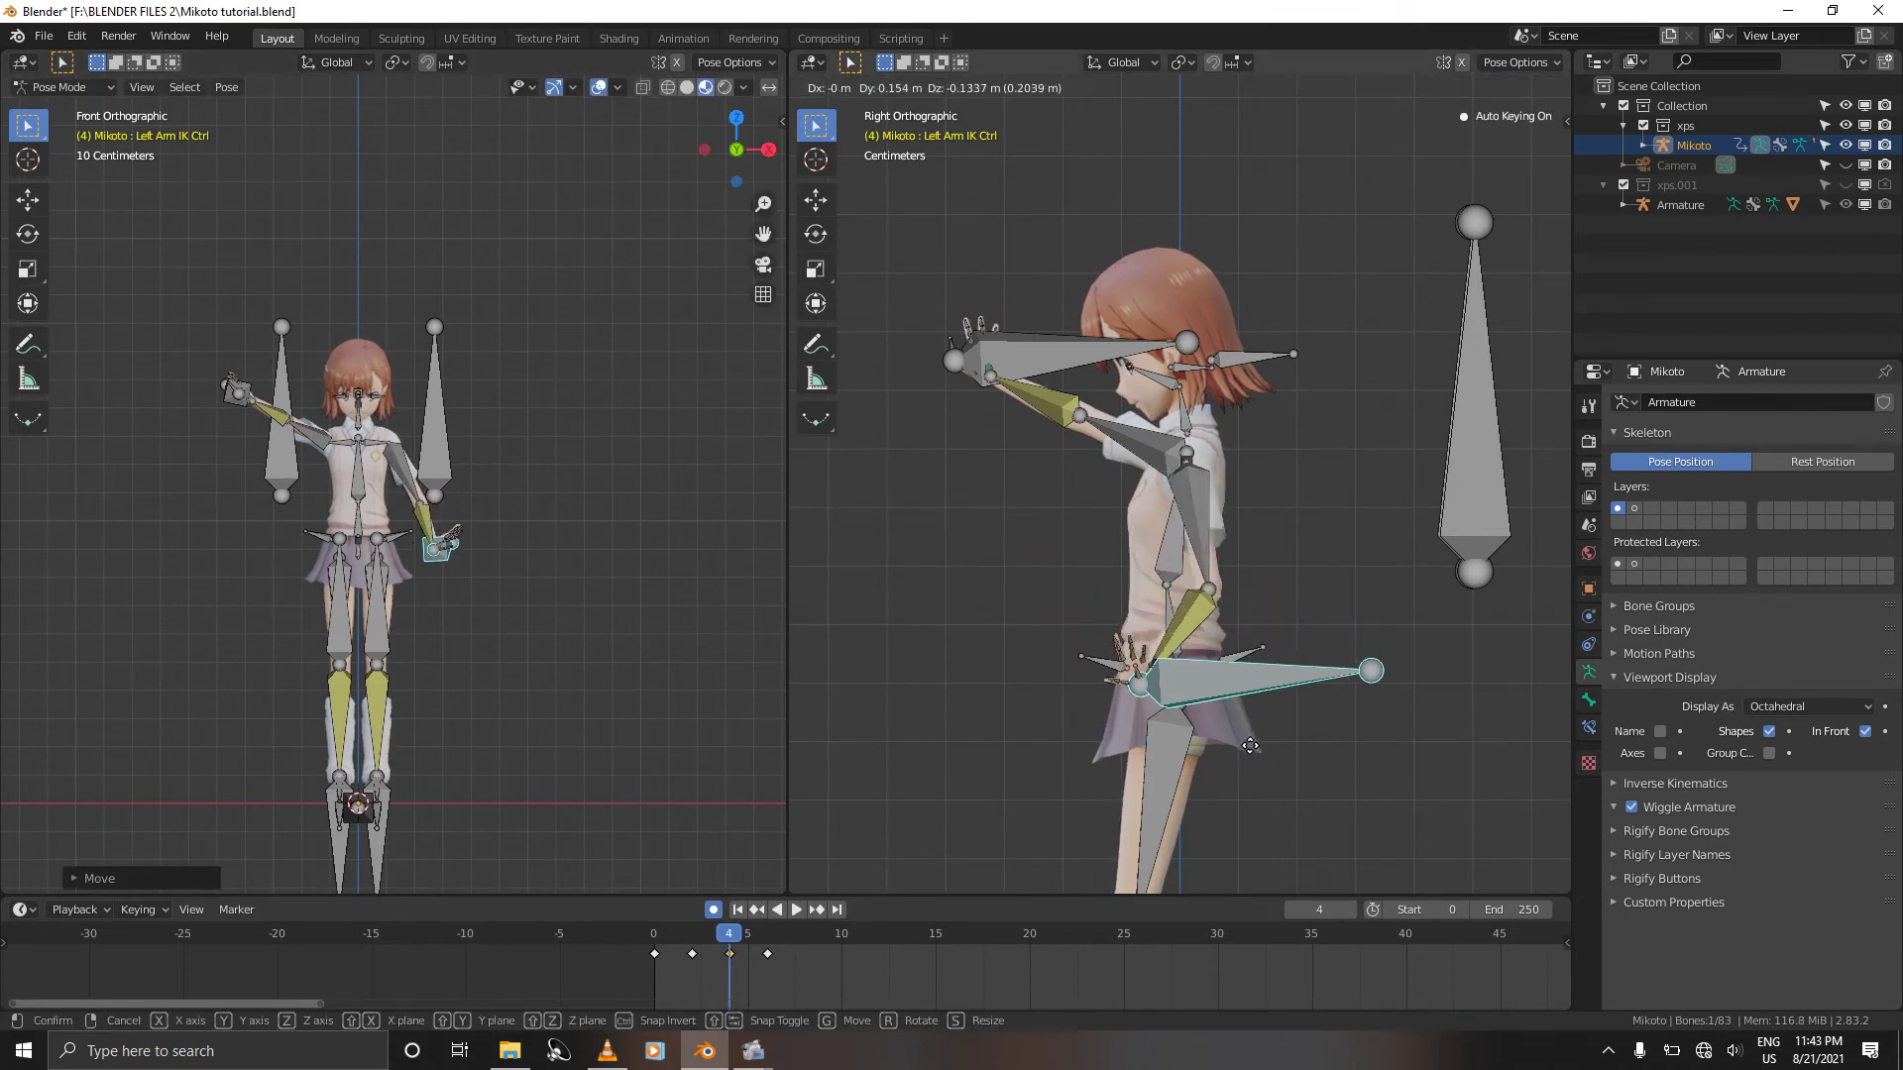
pyautogui.click(1263, 765)
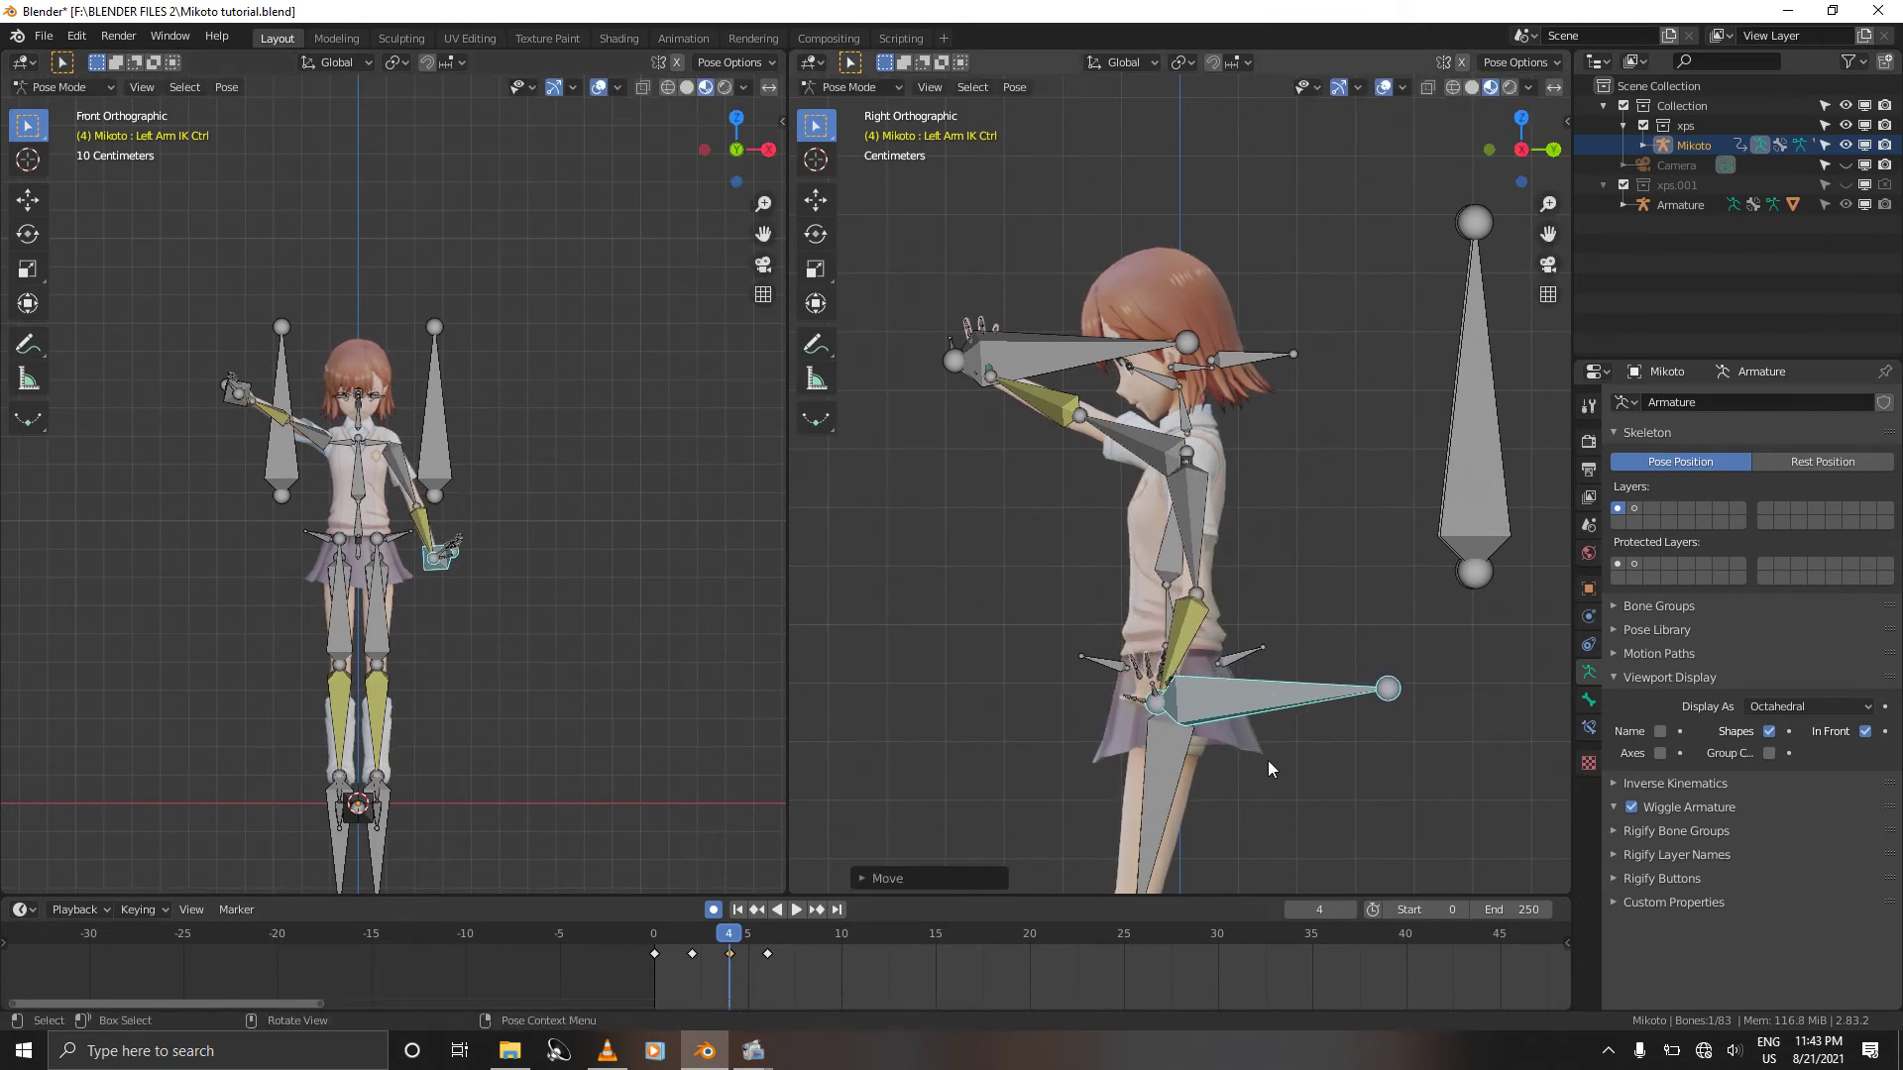
# Step: Rotate the left arm IK control about 93° in front view so the hand points down, and nudge it slightly back and down
pyautogui.press('r')
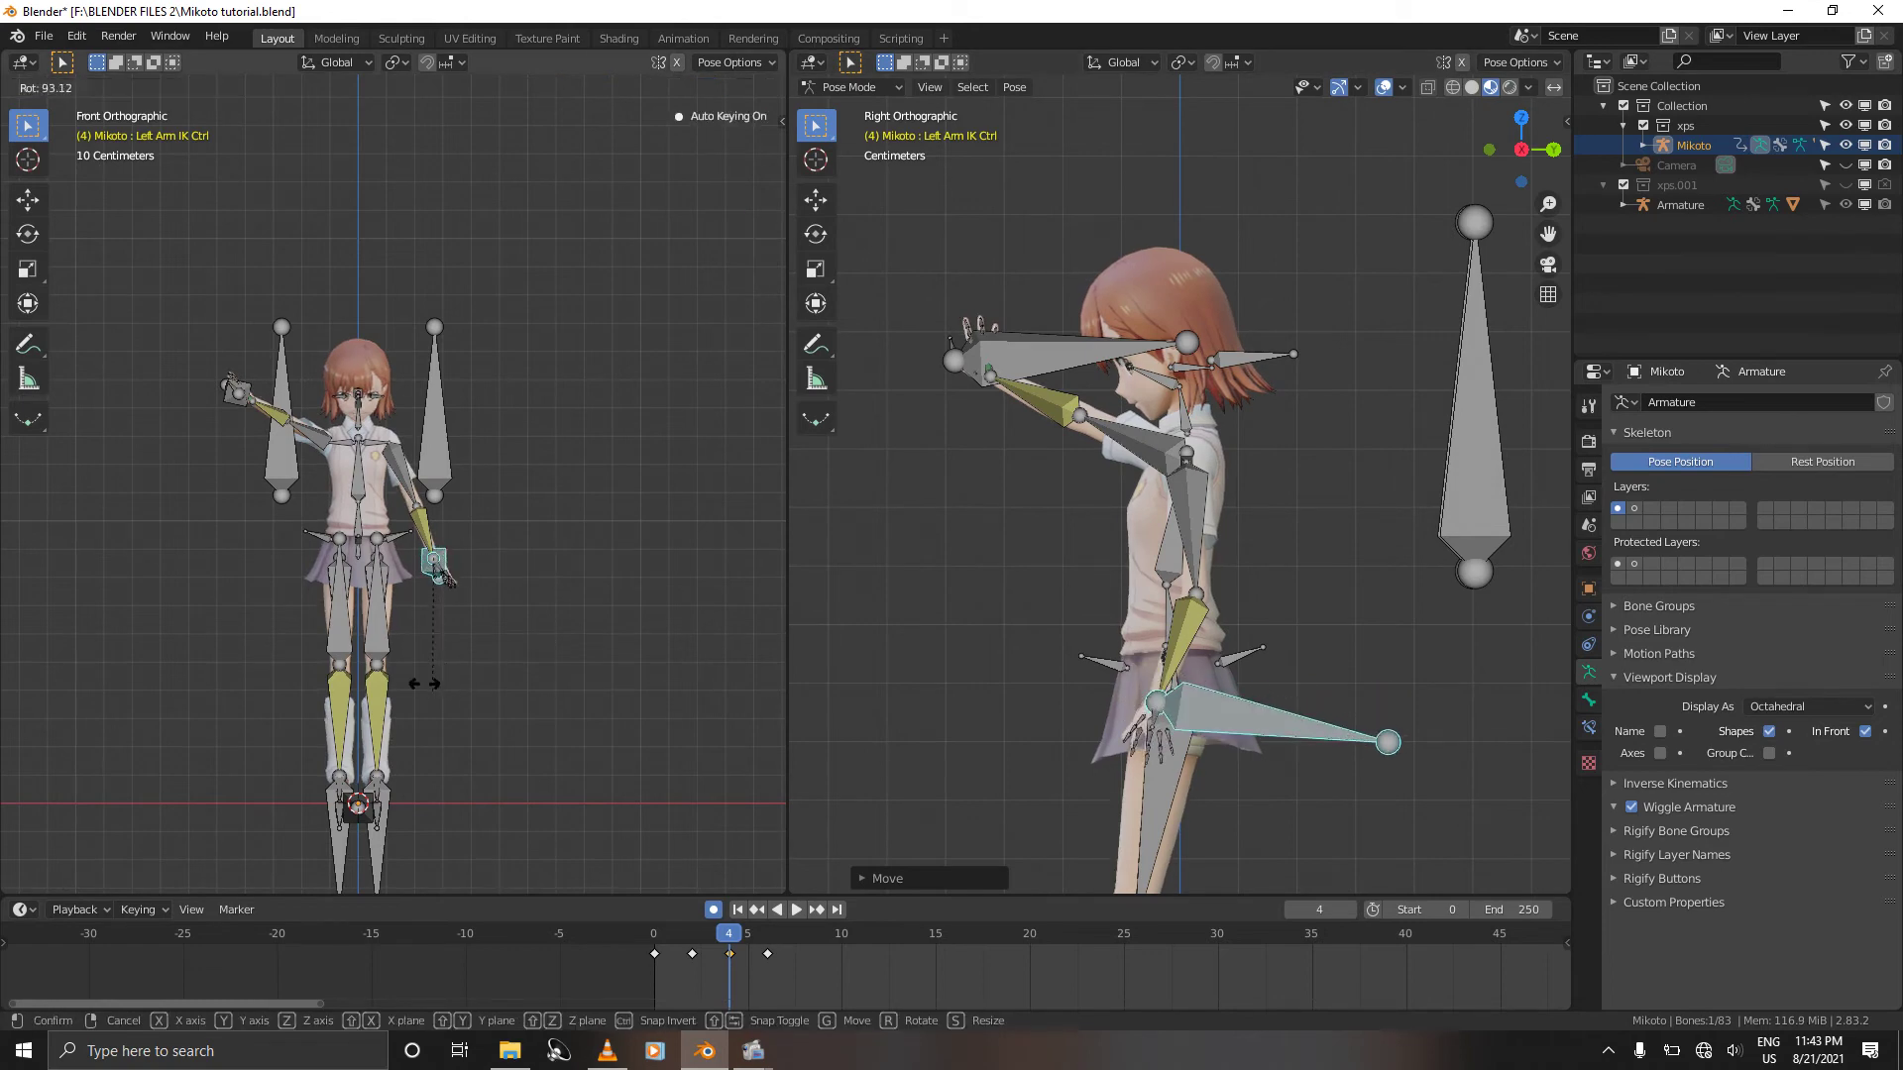
pyautogui.click(428, 689)
pyautogui.press('g')
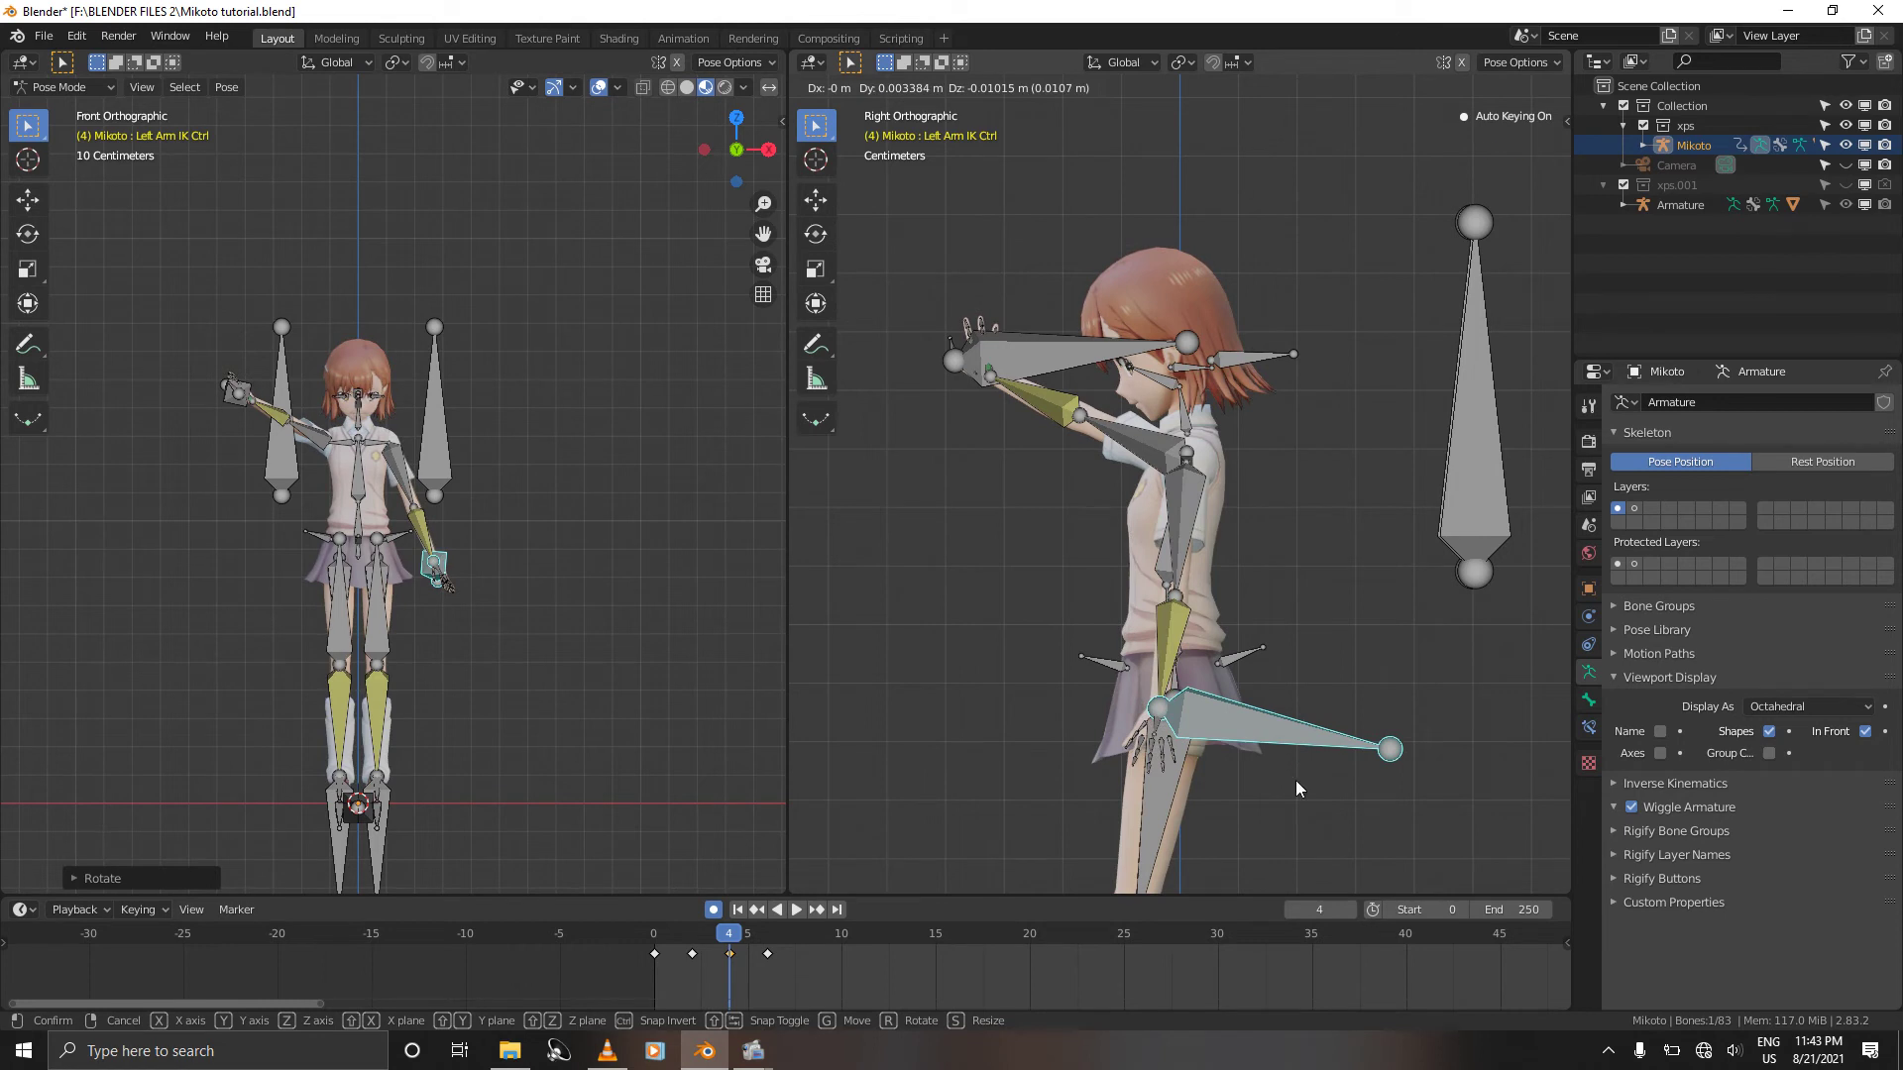
pyautogui.click(1297, 789)
pyautogui.press('g')
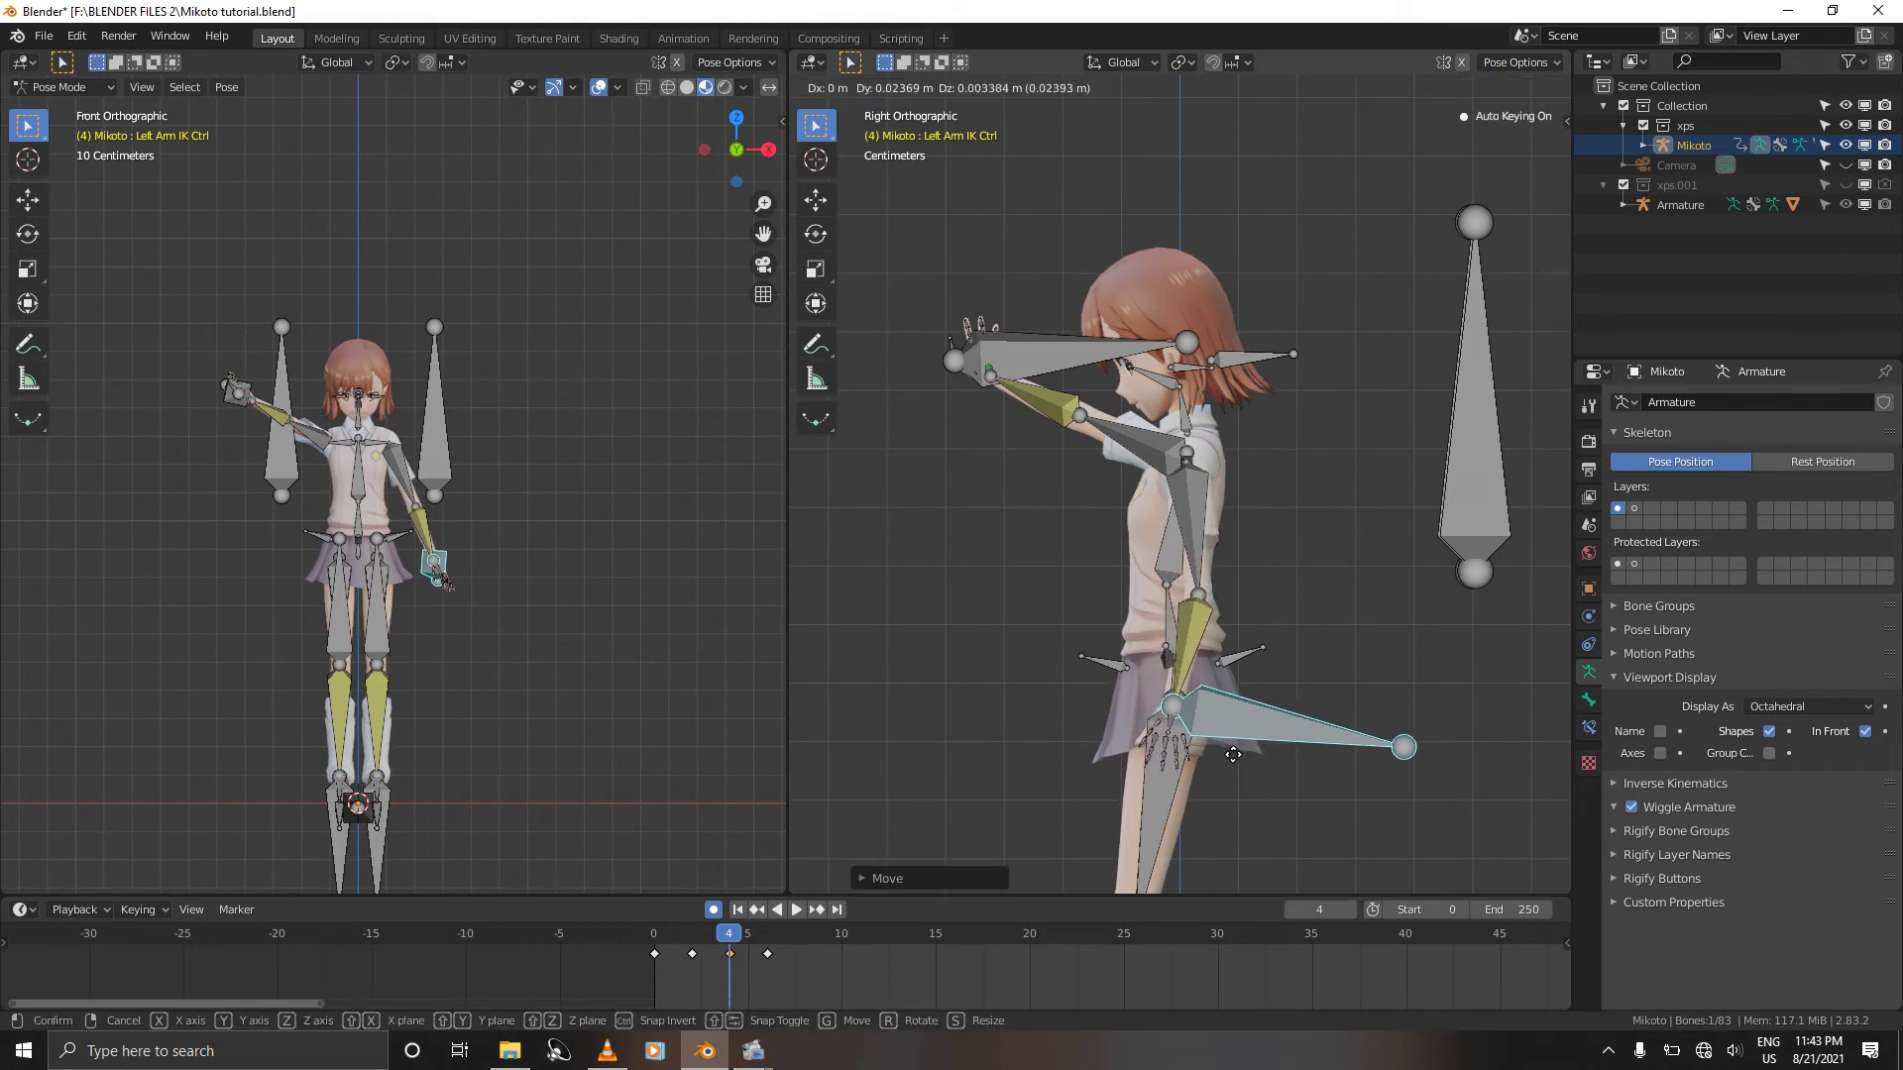
pyautogui.click(1234, 756)
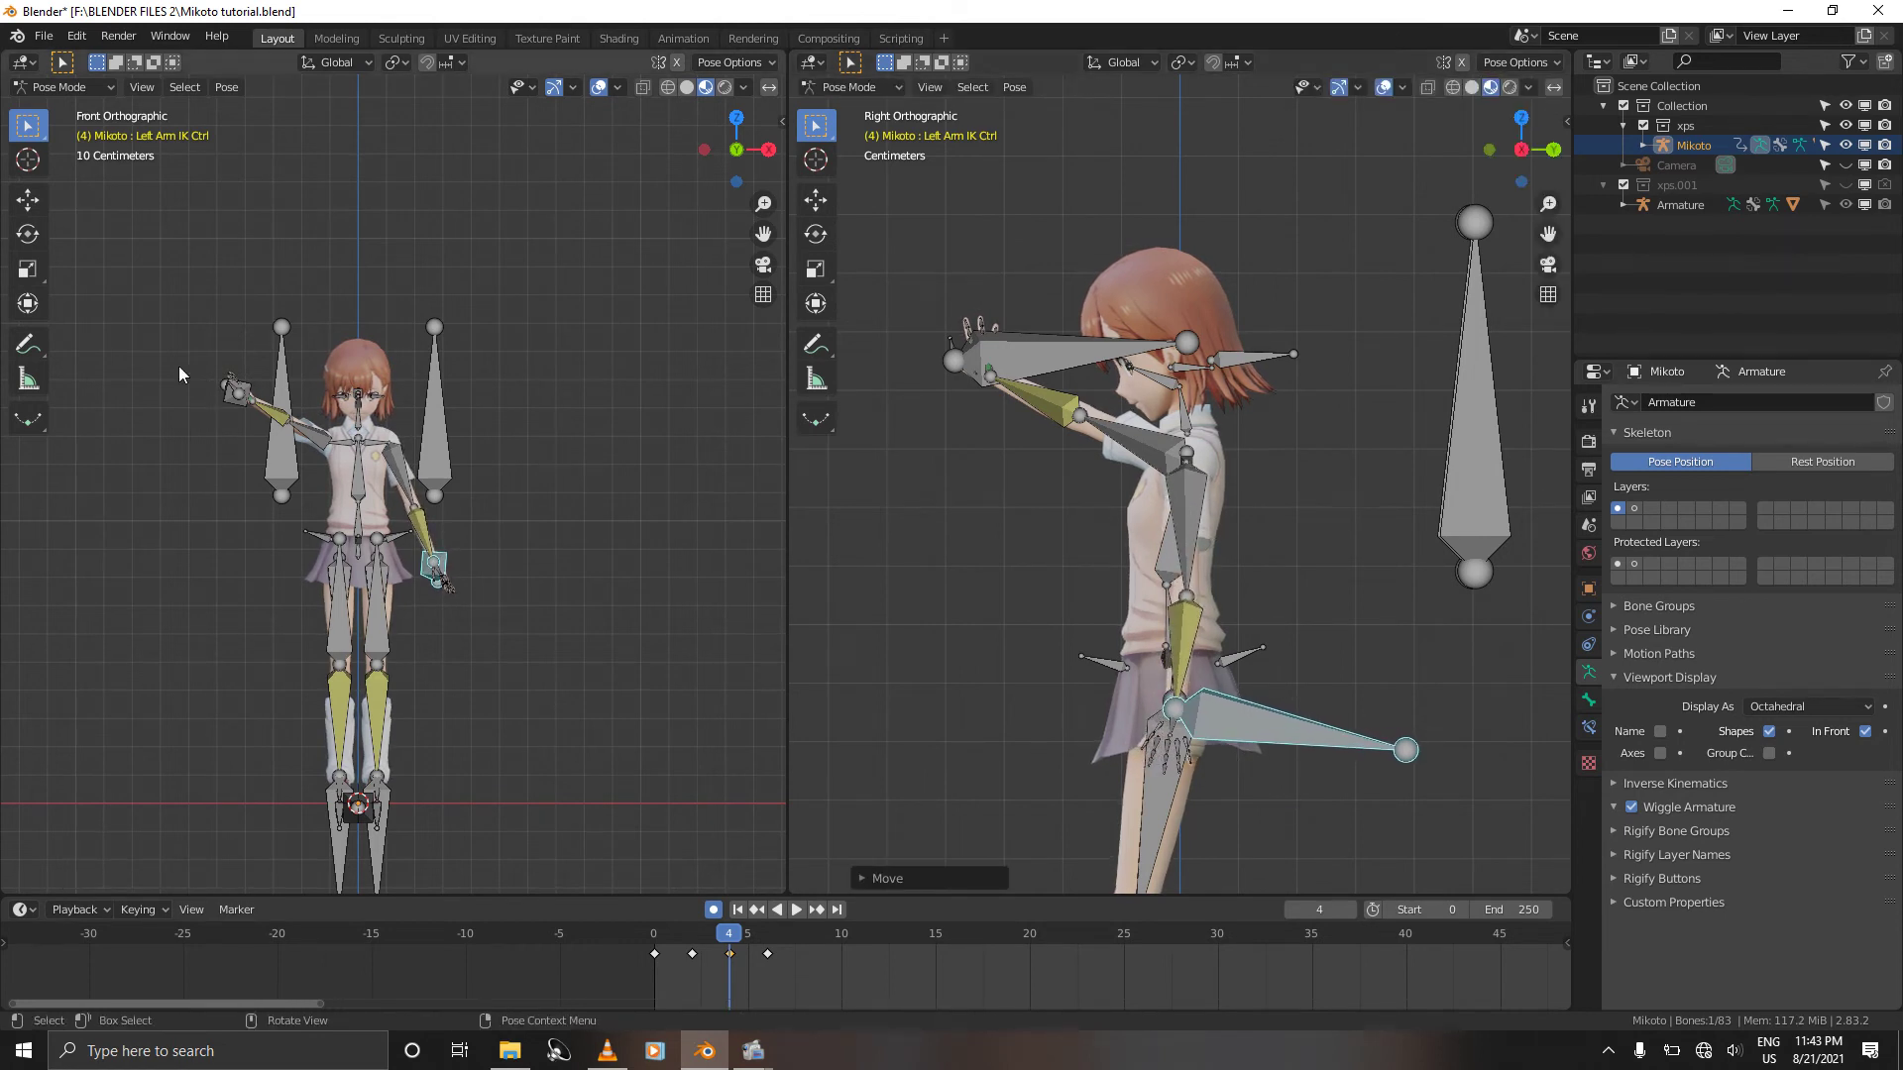
# Step: Lower the right arm IK control from head height to beside the hip, moving it back and slightly outward from the body
pyautogui.click(228, 401)
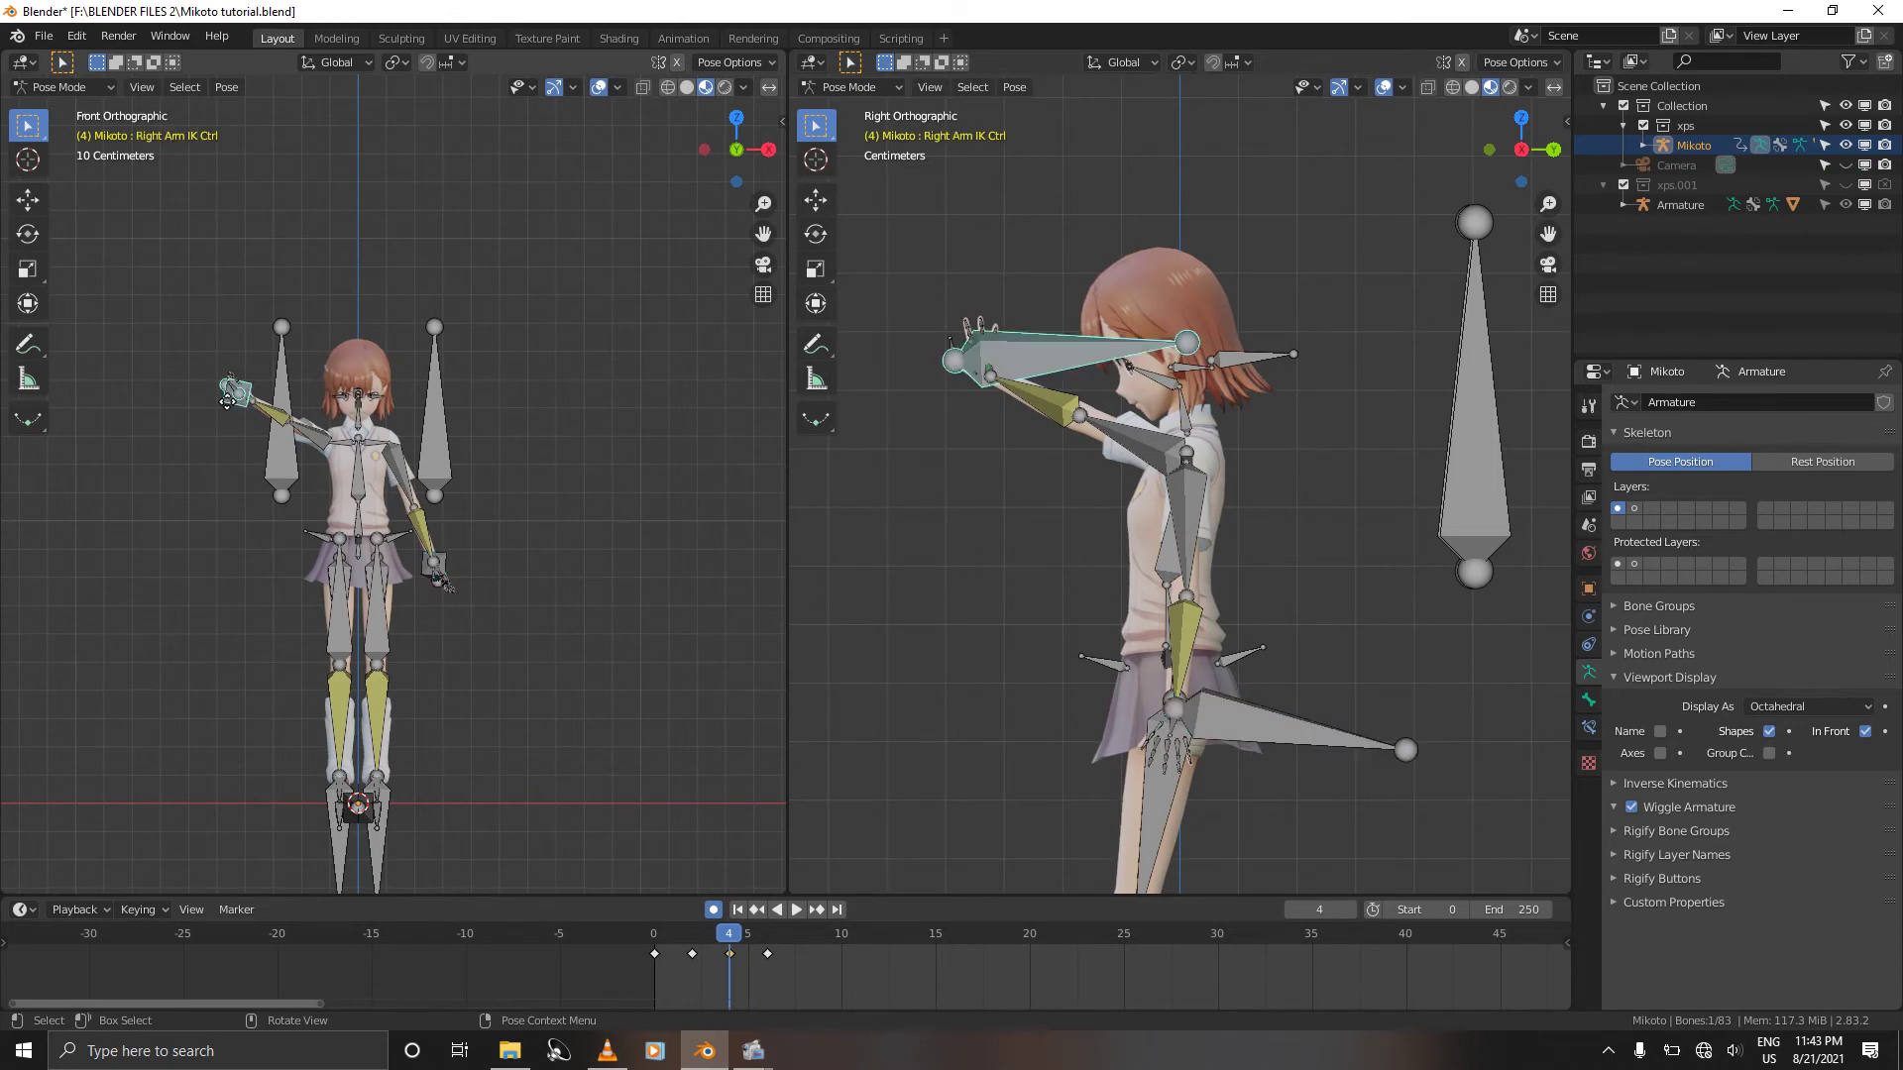
pyautogui.press('g')
pyautogui.click(290, 477)
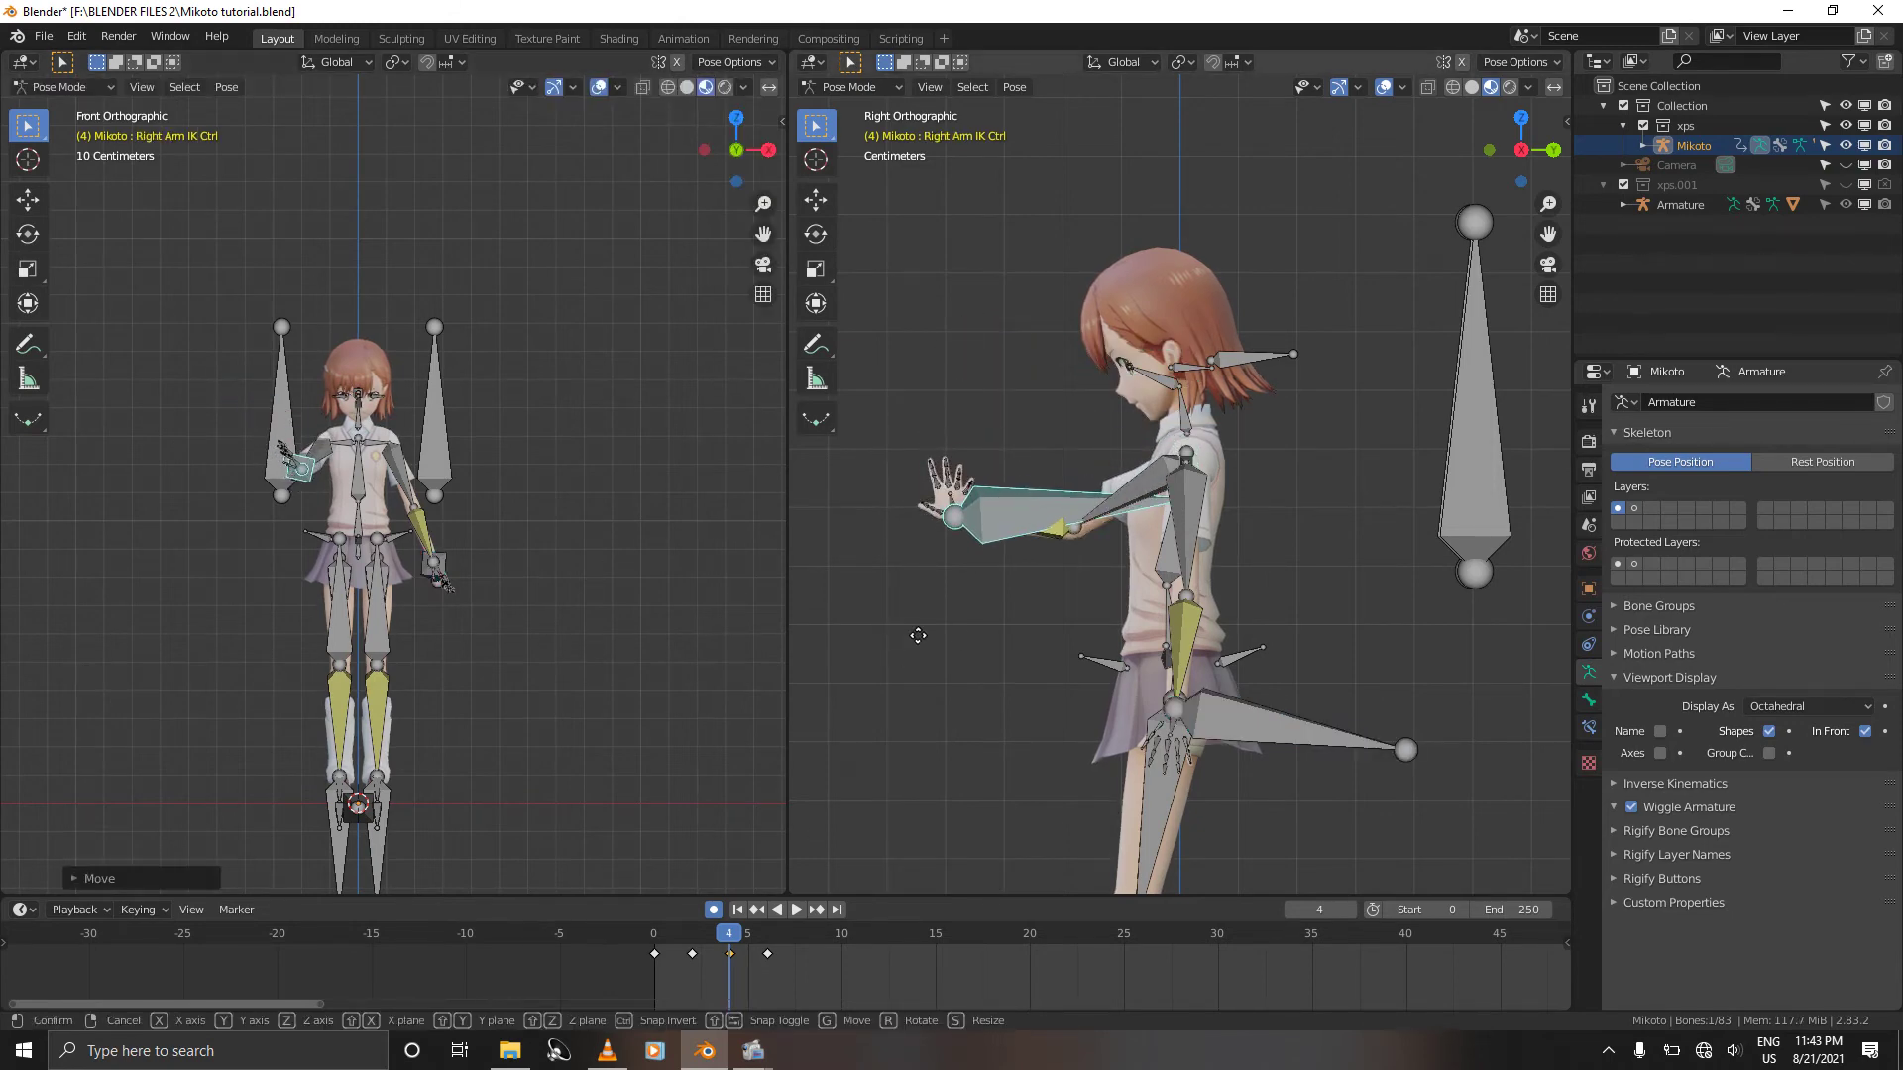
pyautogui.press('g')
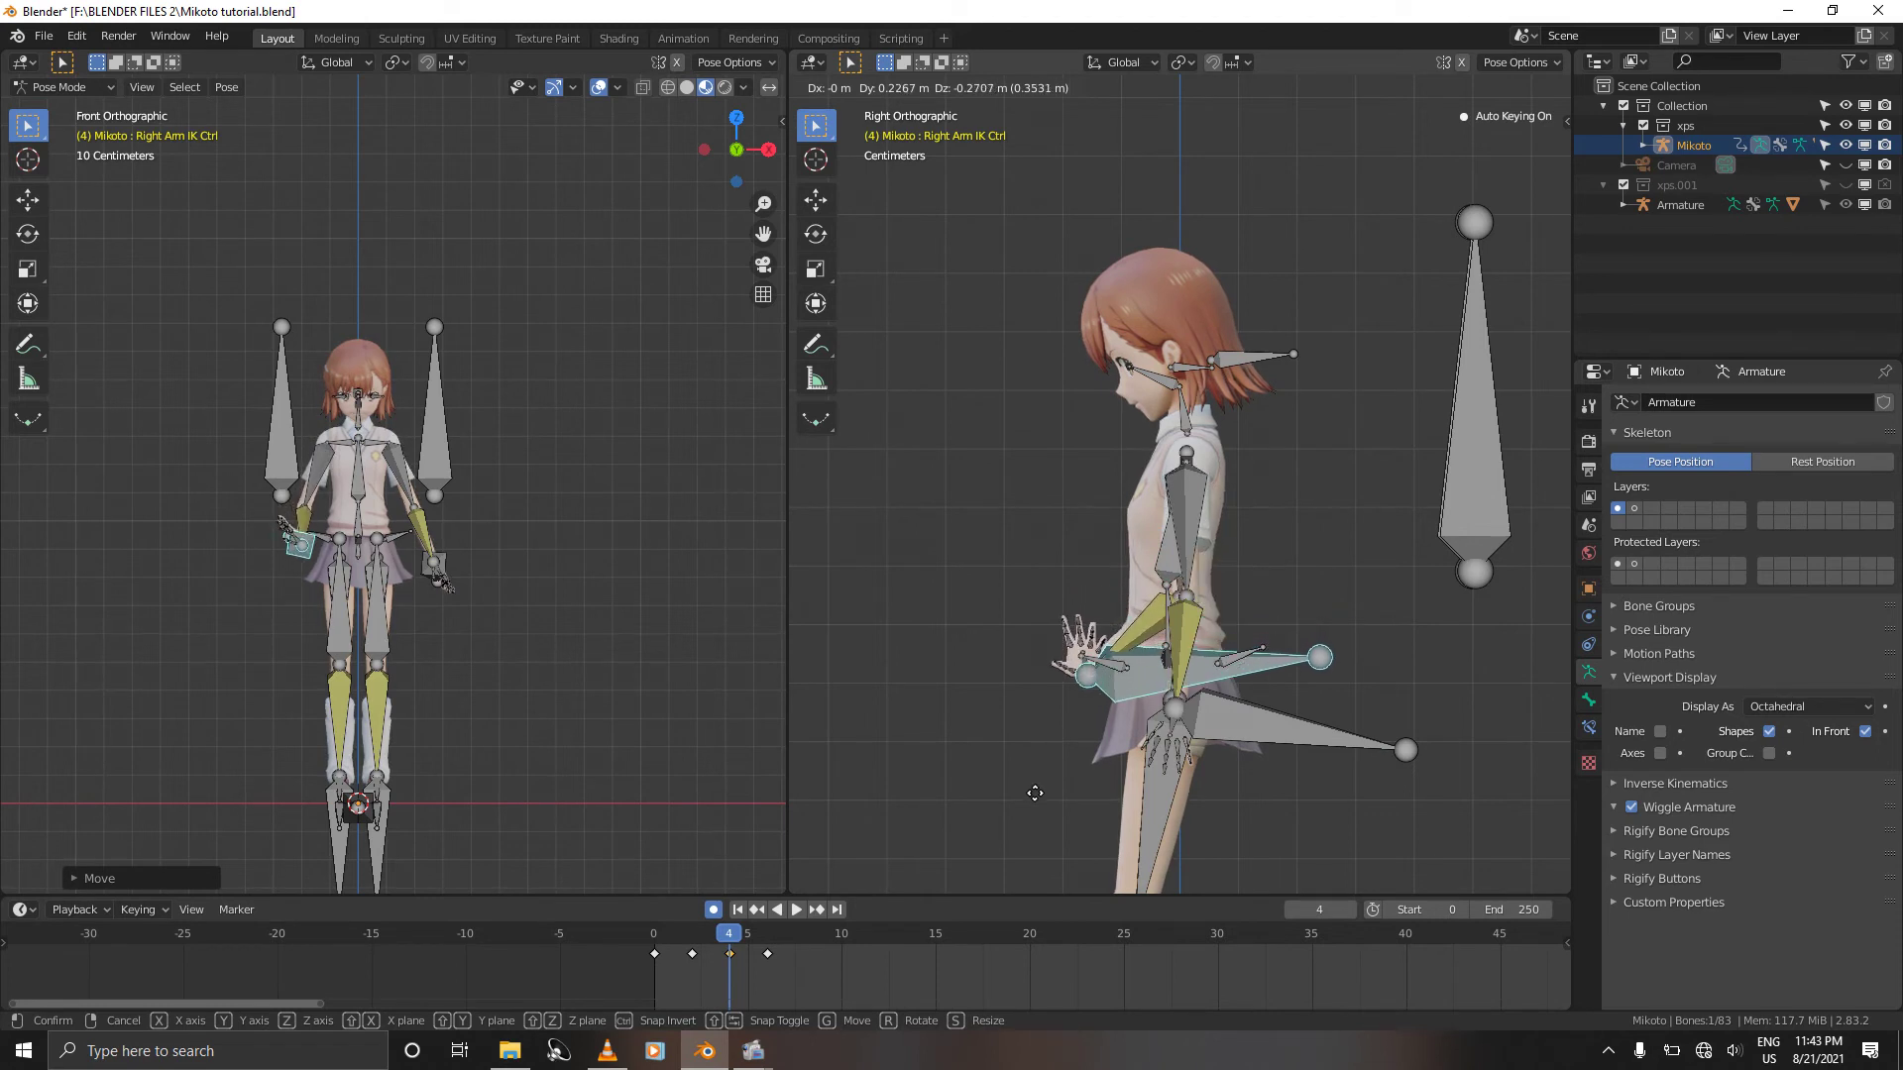
pyautogui.click(1037, 790)
pyautogui.press('g')
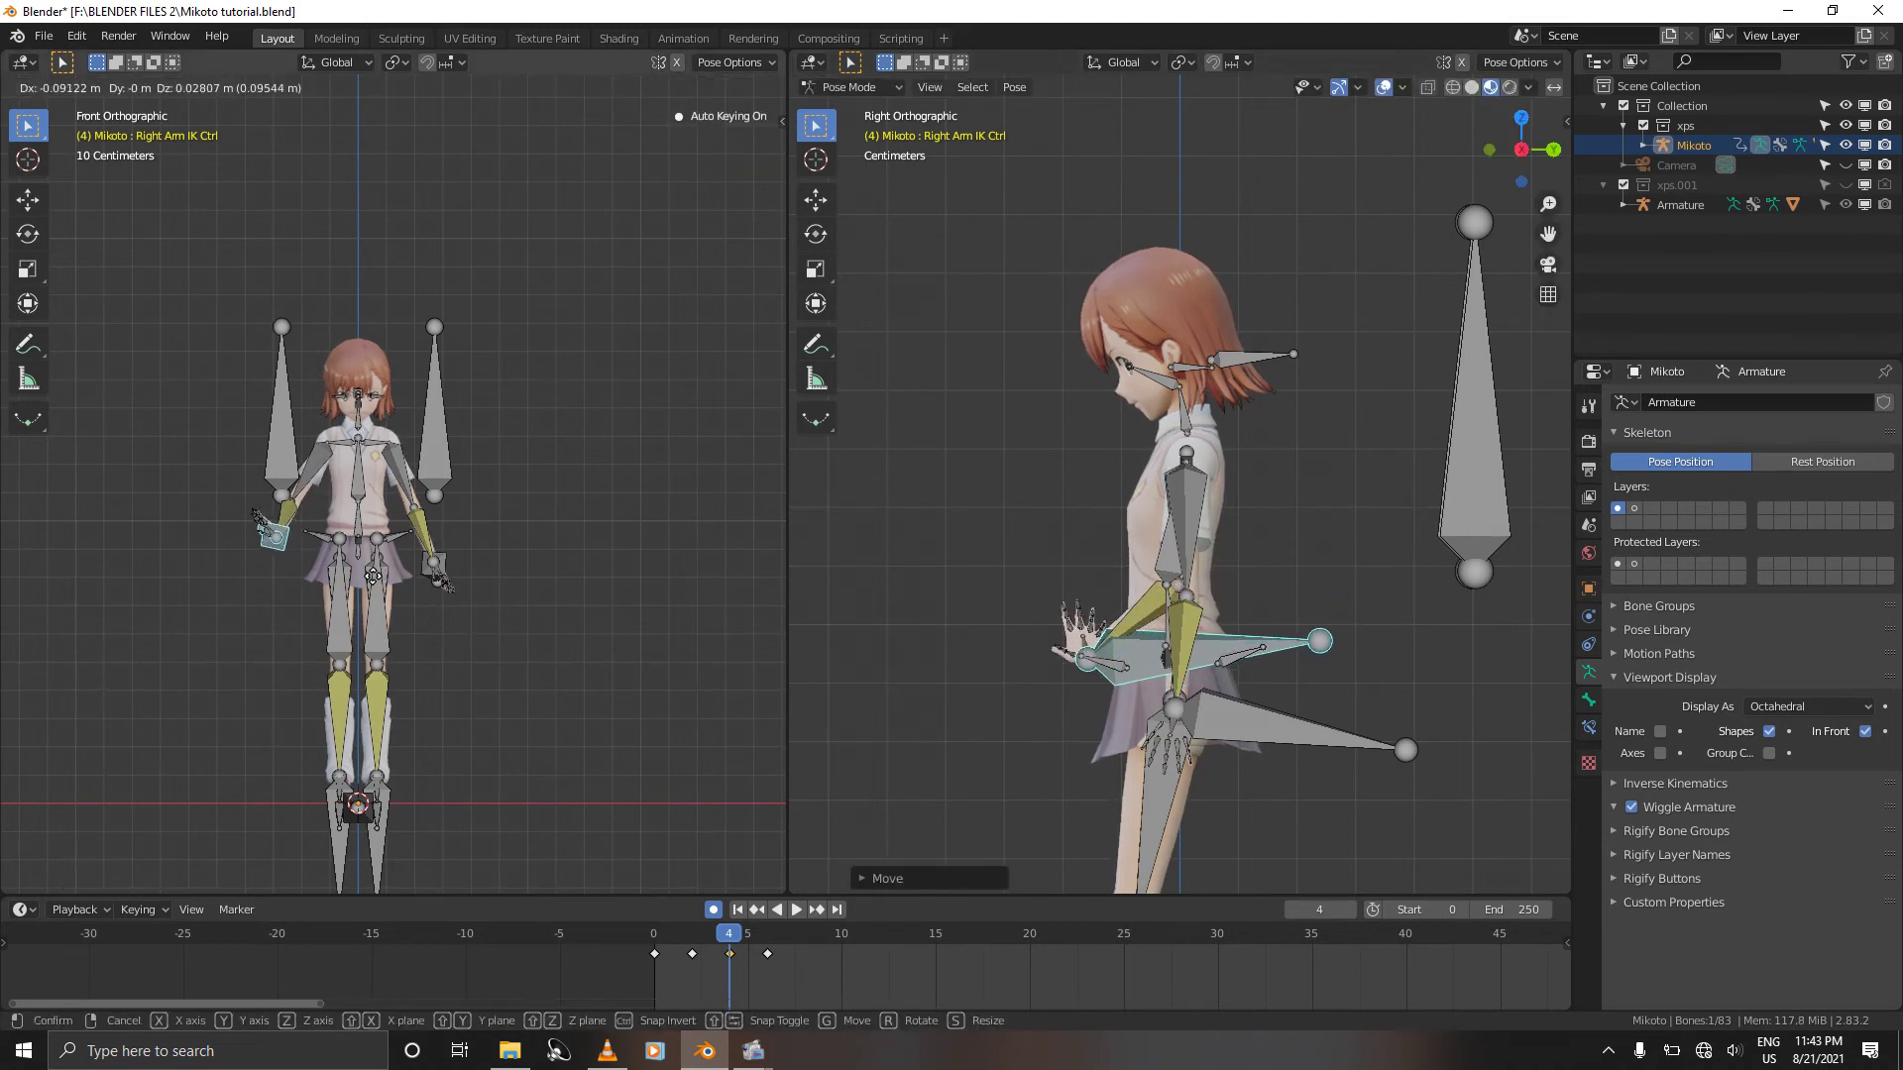
pyautogui.click(377, 624)
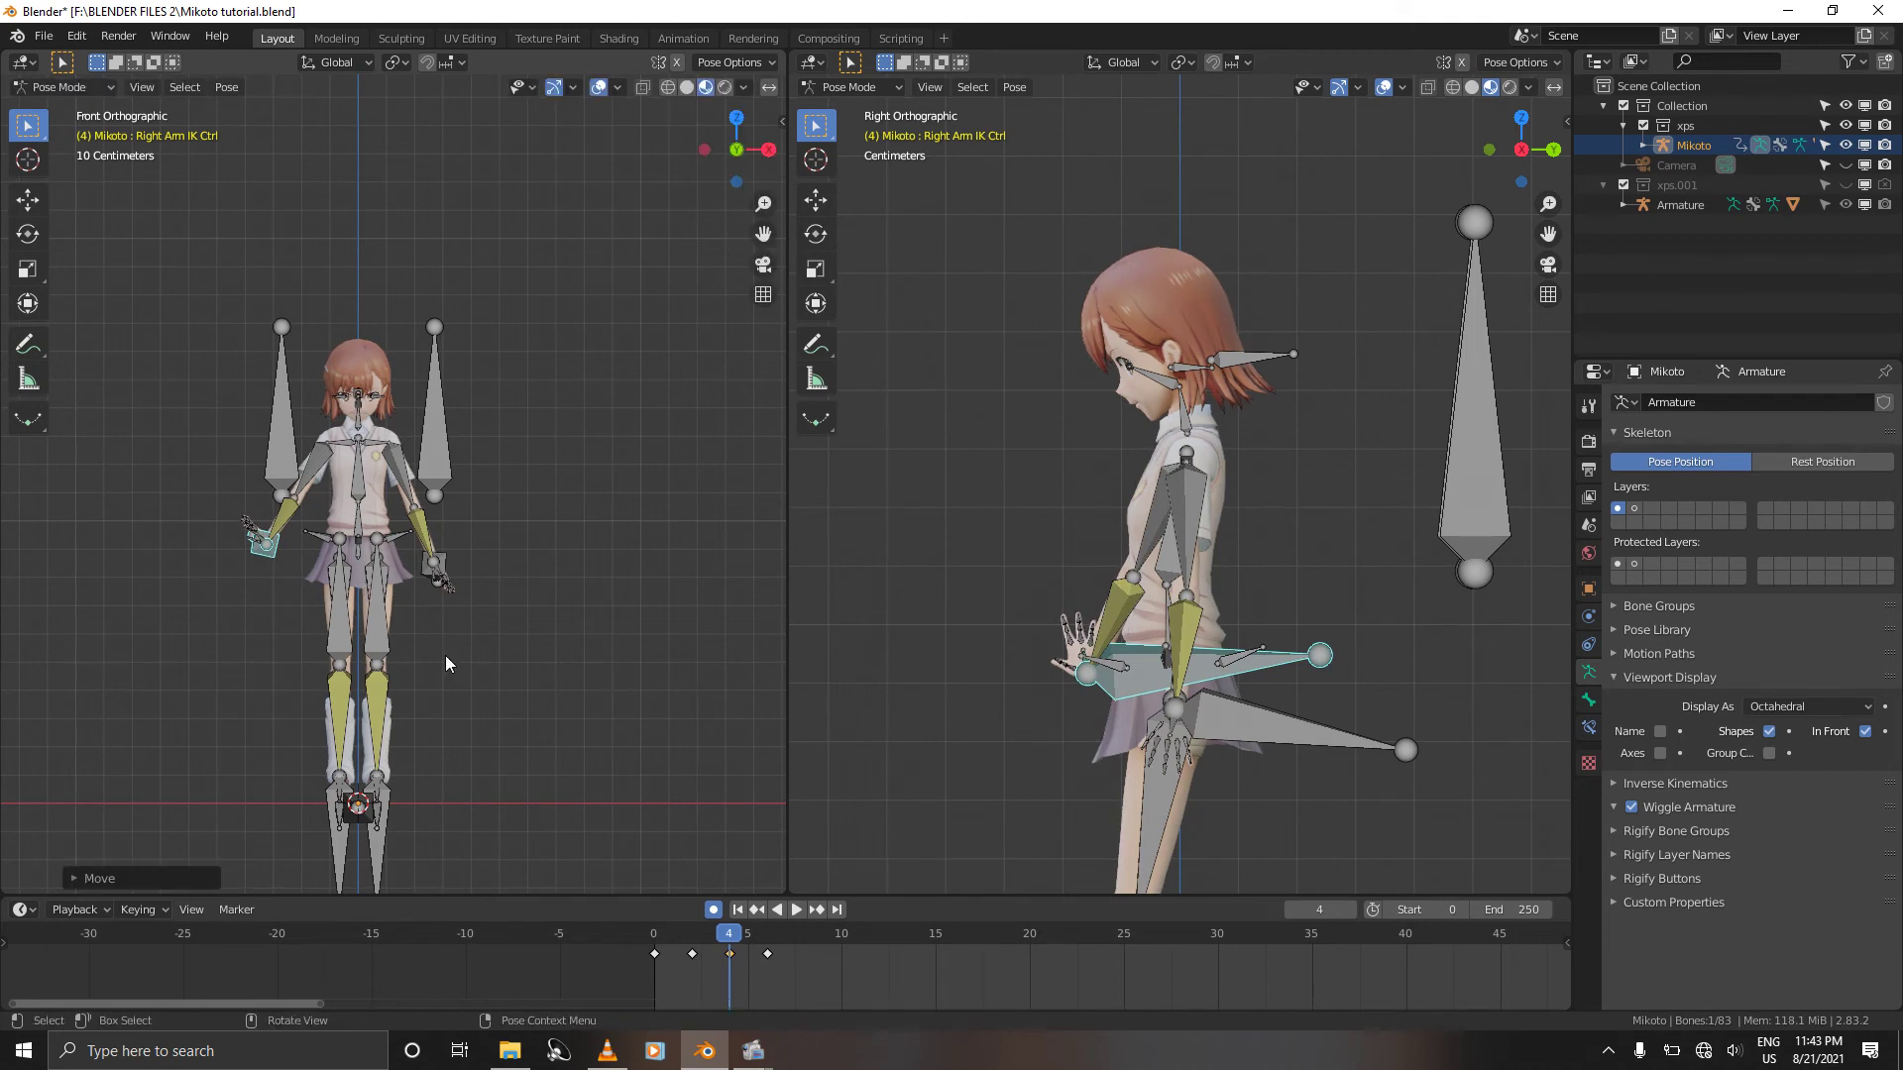
# Step: Rotate the right arm IK control about -100° in front view so the hand points down, and move it about 0.1 m back and slightly down
pyautogui.press('r')
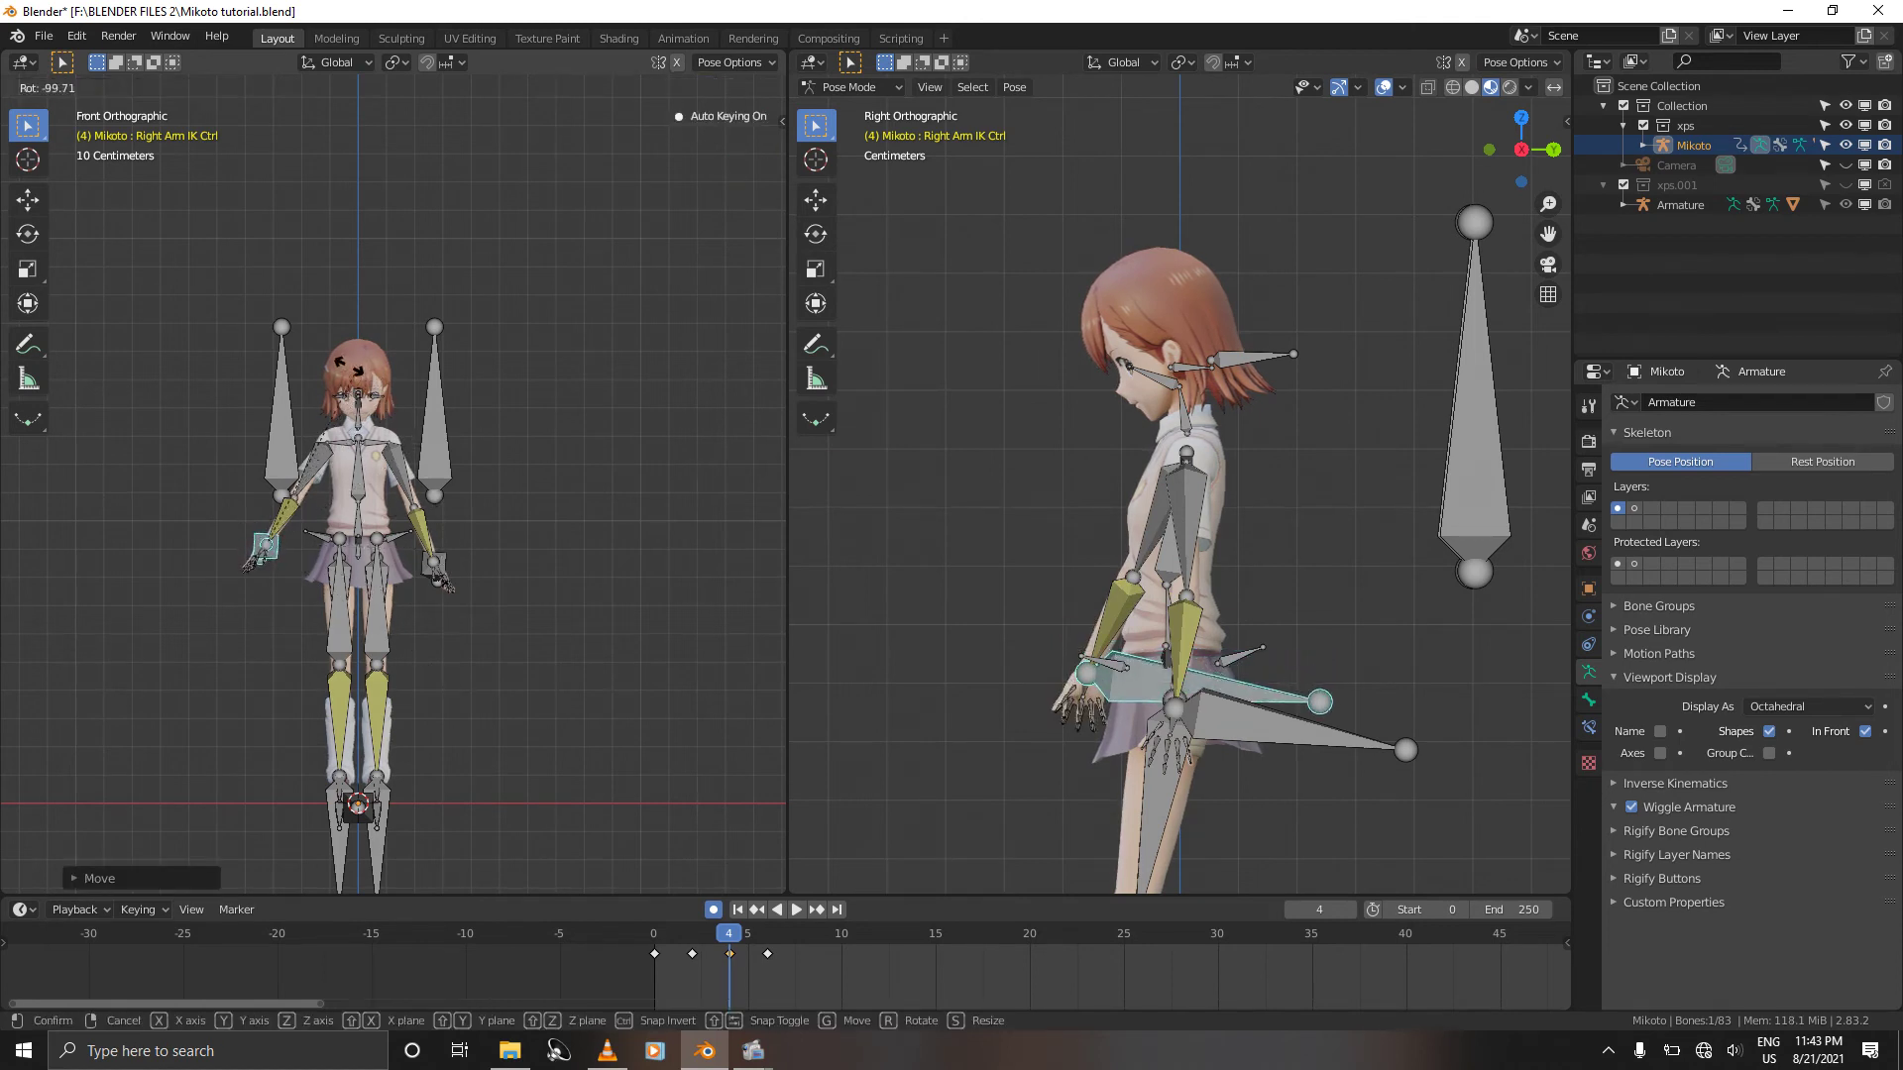
pyautogui.click(349, 379)
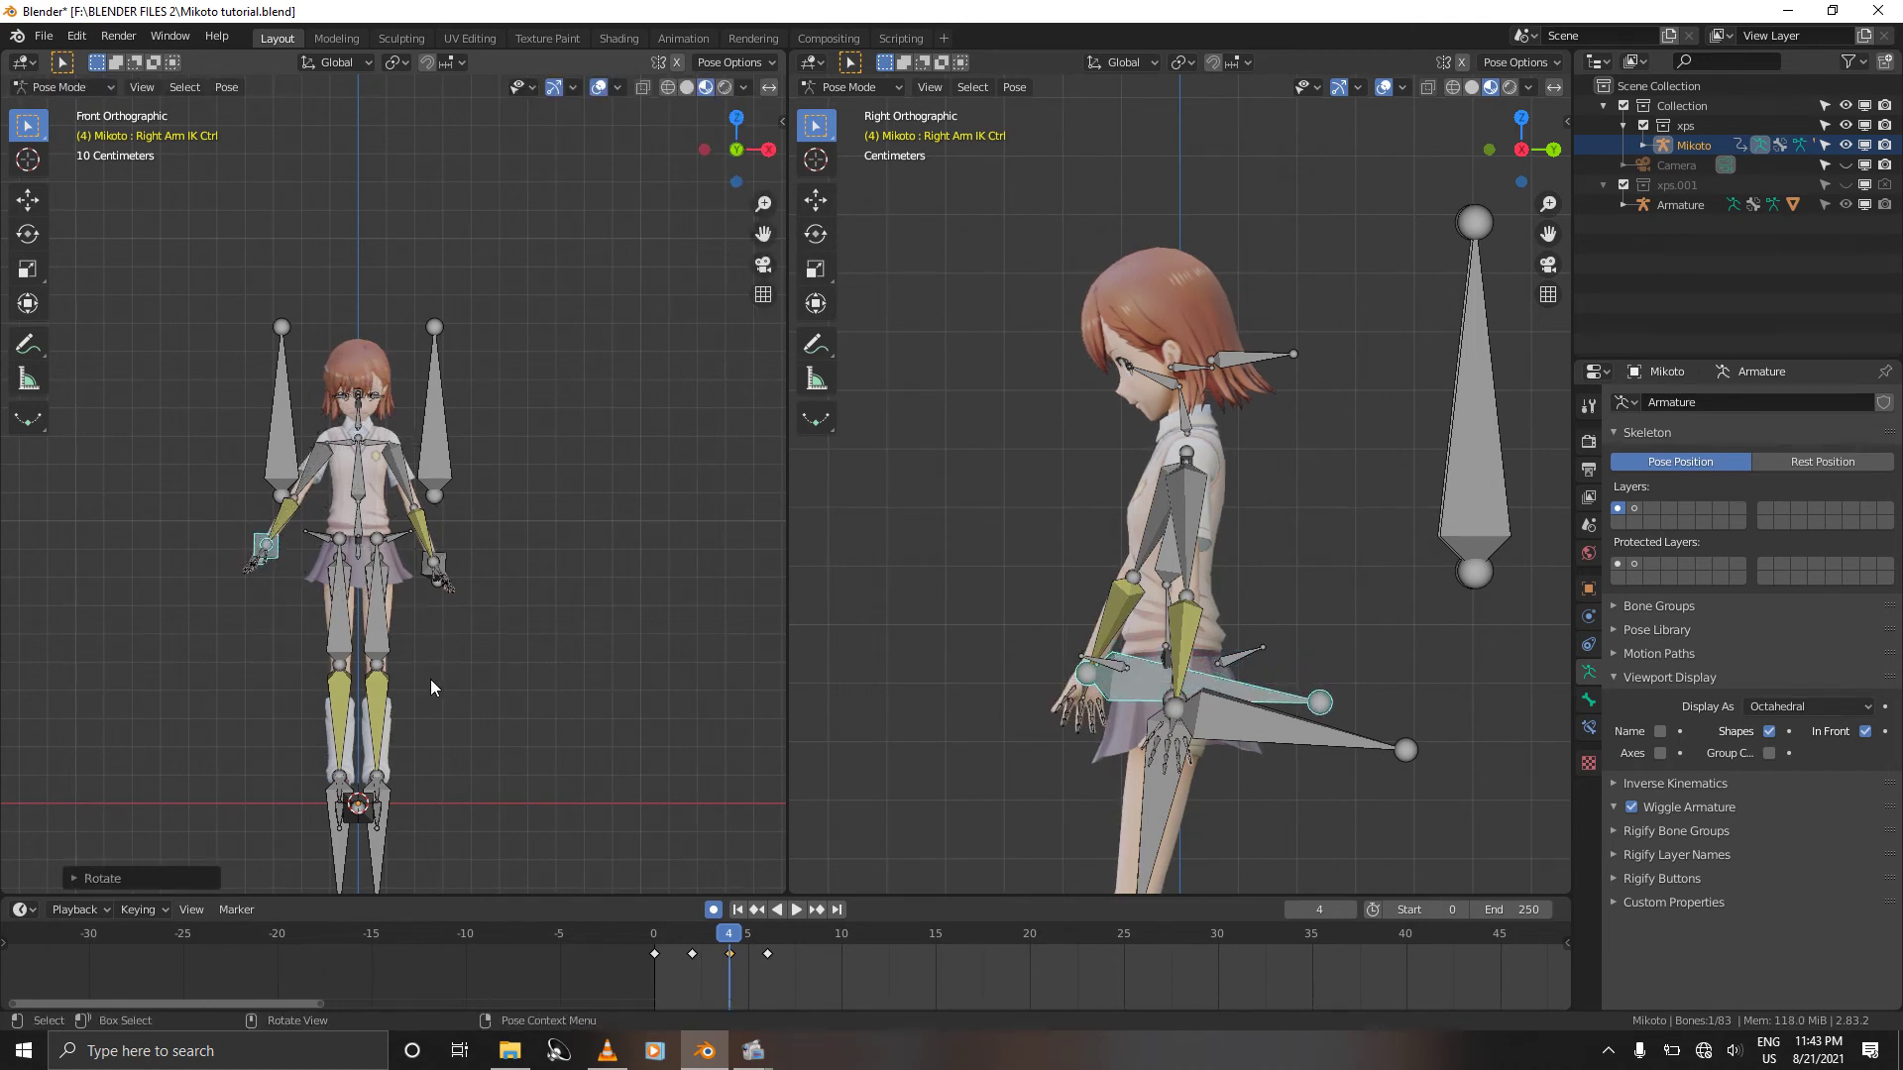
pyautogui.press('g')
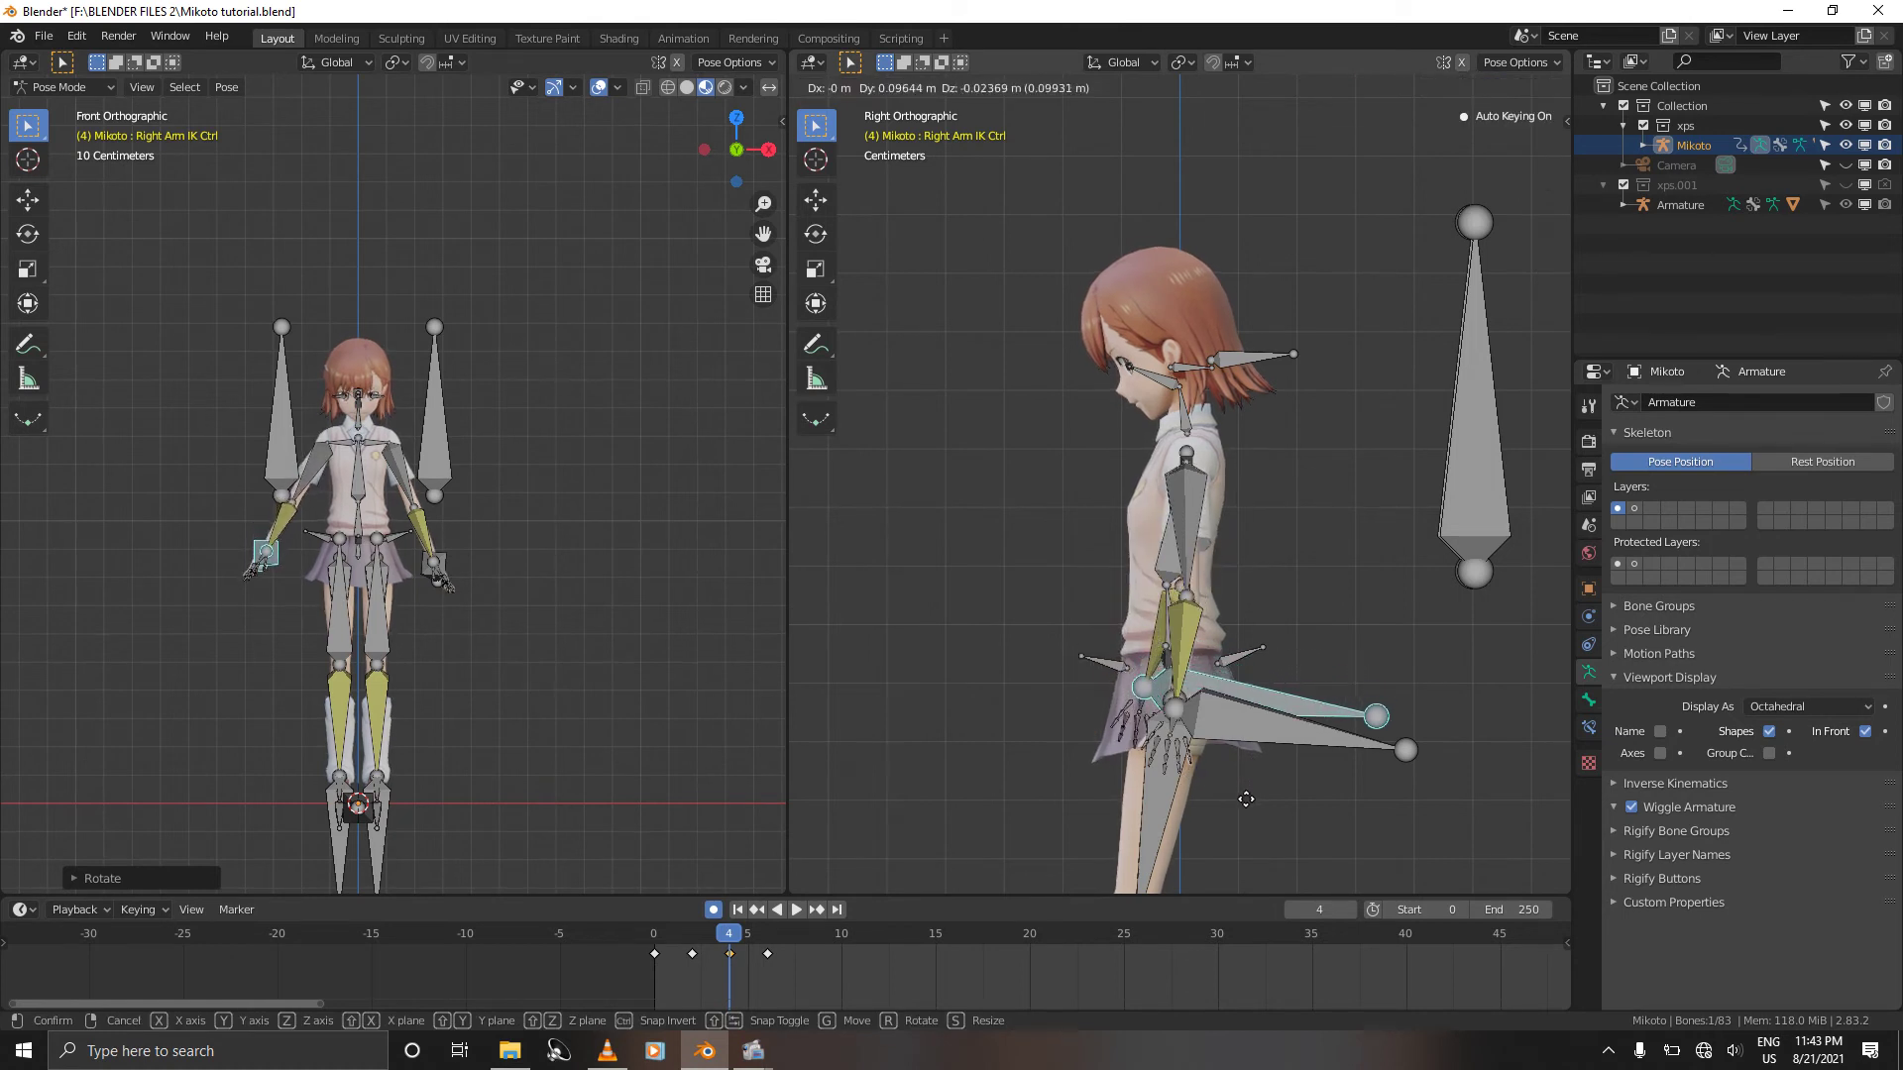
pyautogui.click(1245, 798)
pyautogui.press('g')
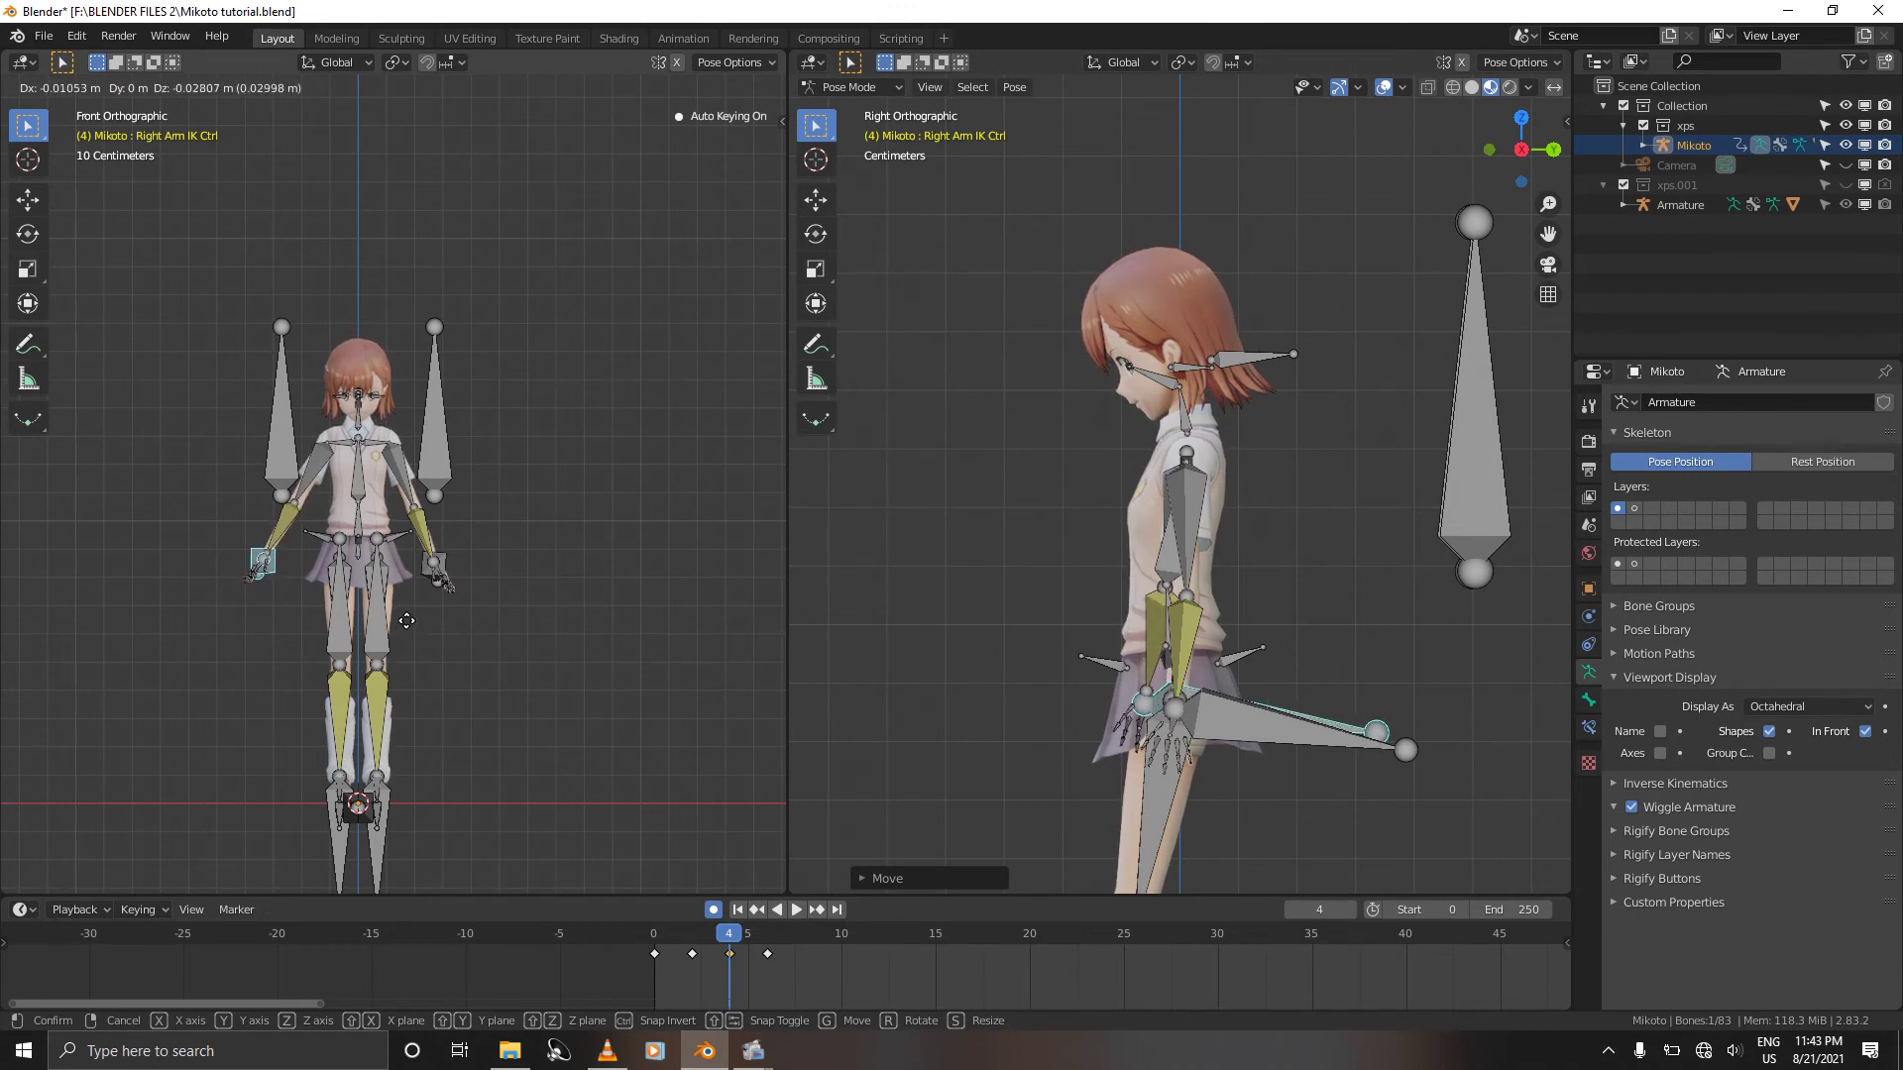
pyautogui.click(408, 628)
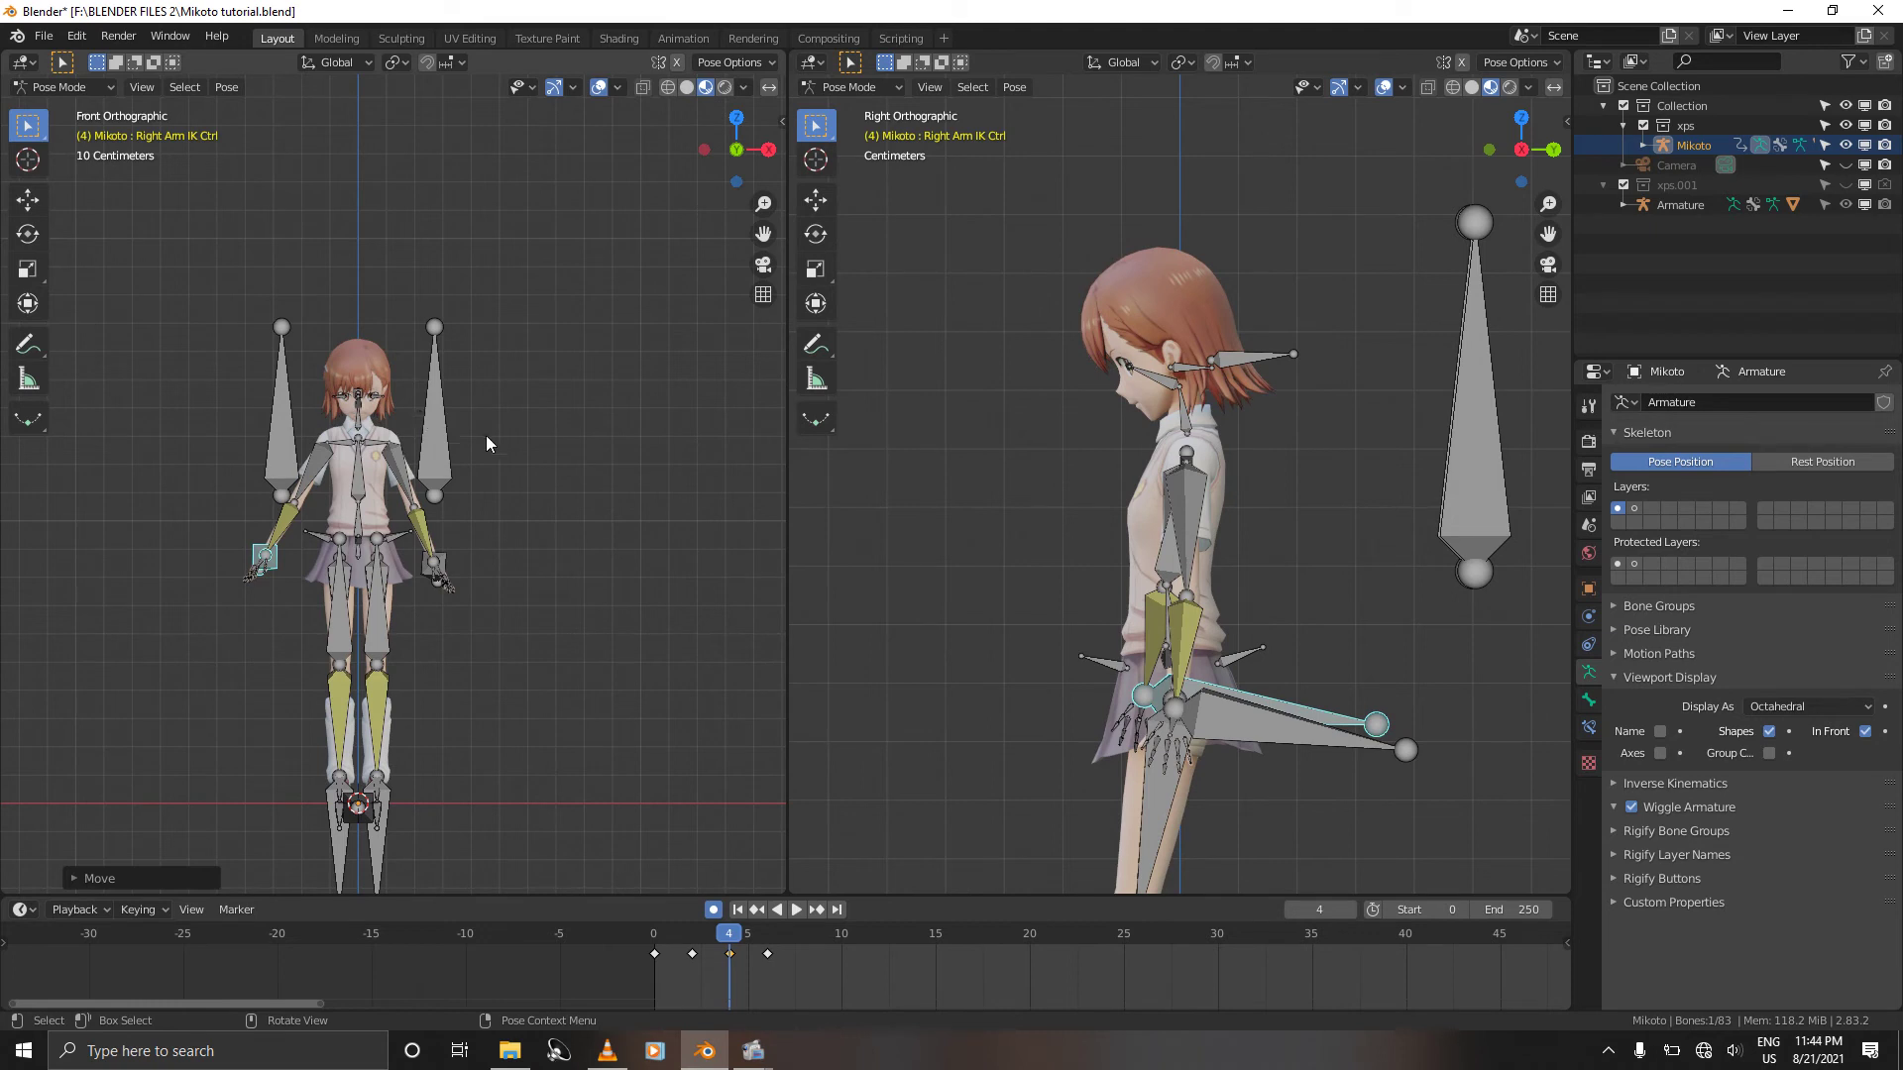
# Step: Clear the rotation of the head neck upper bone and rotate it about 33° in side view so the head tilts back
pyautogui.click(1182, 417)
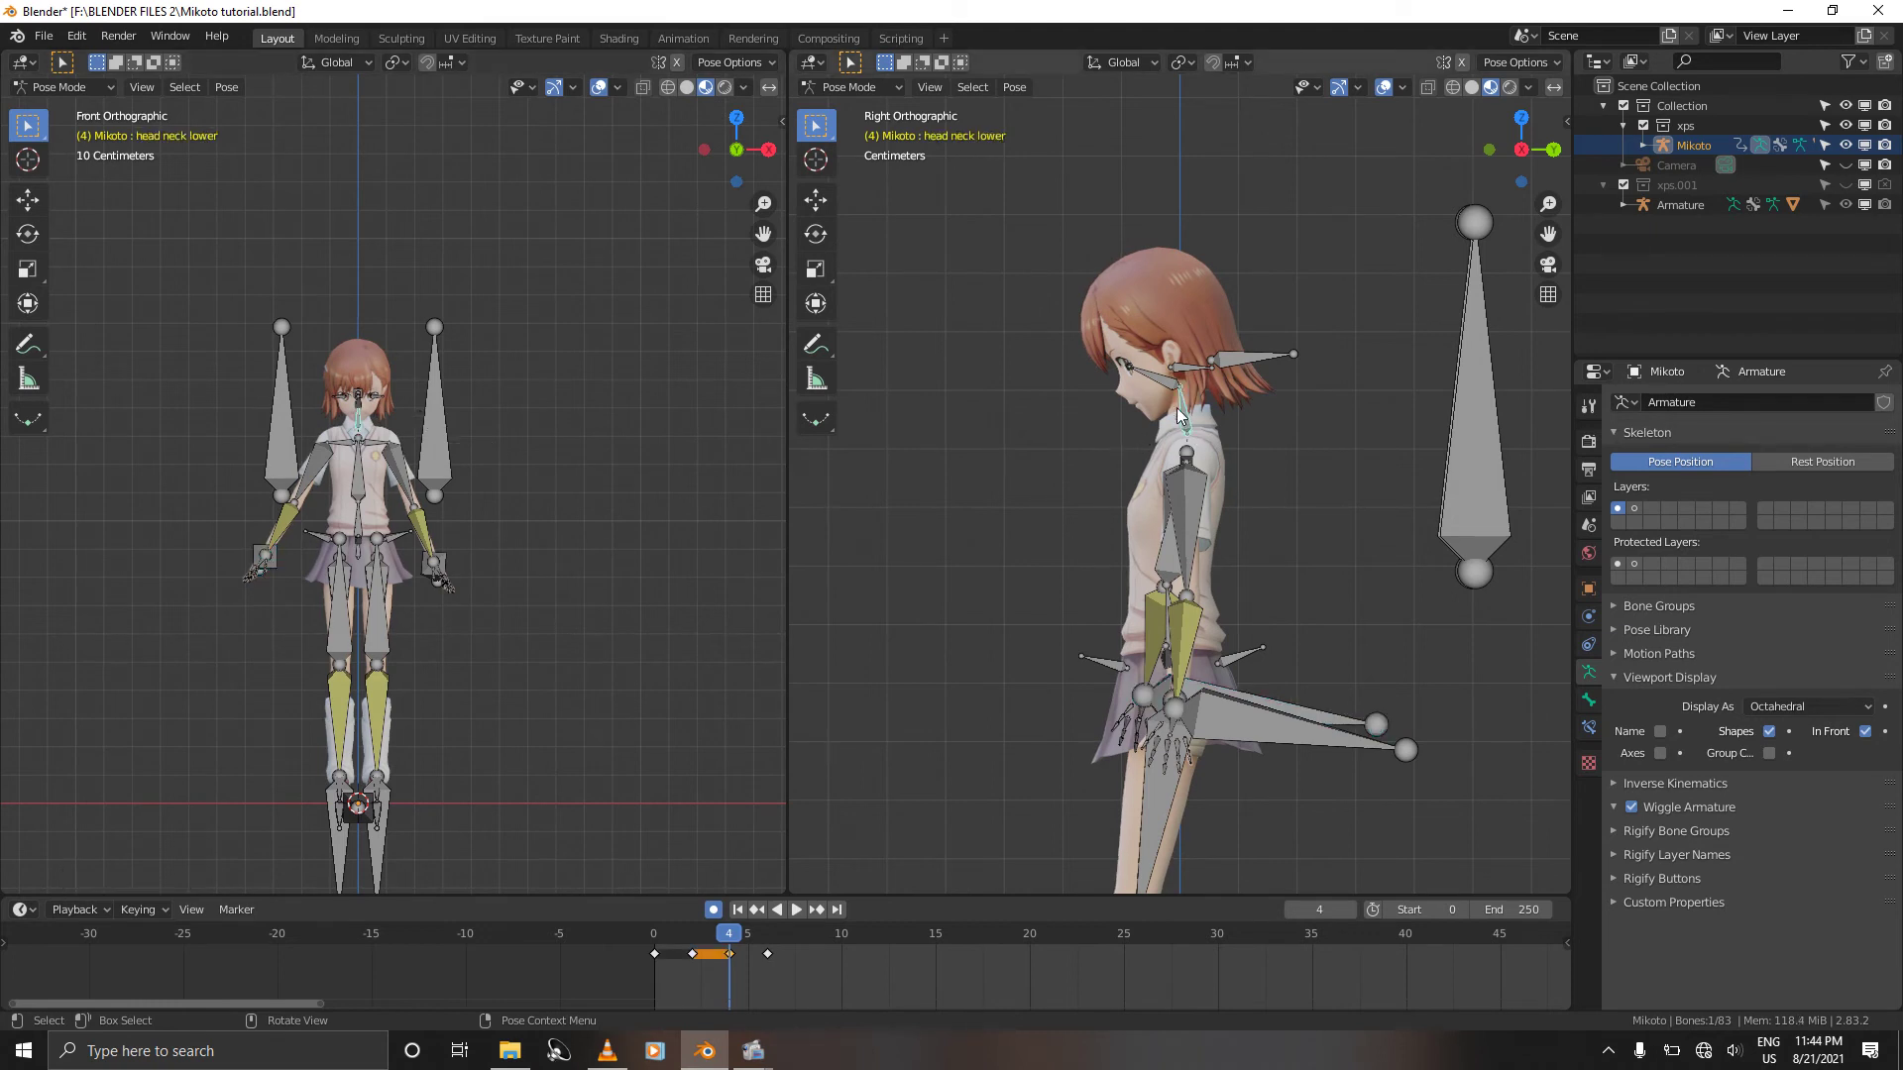
pyautogui.click(1162, 384)
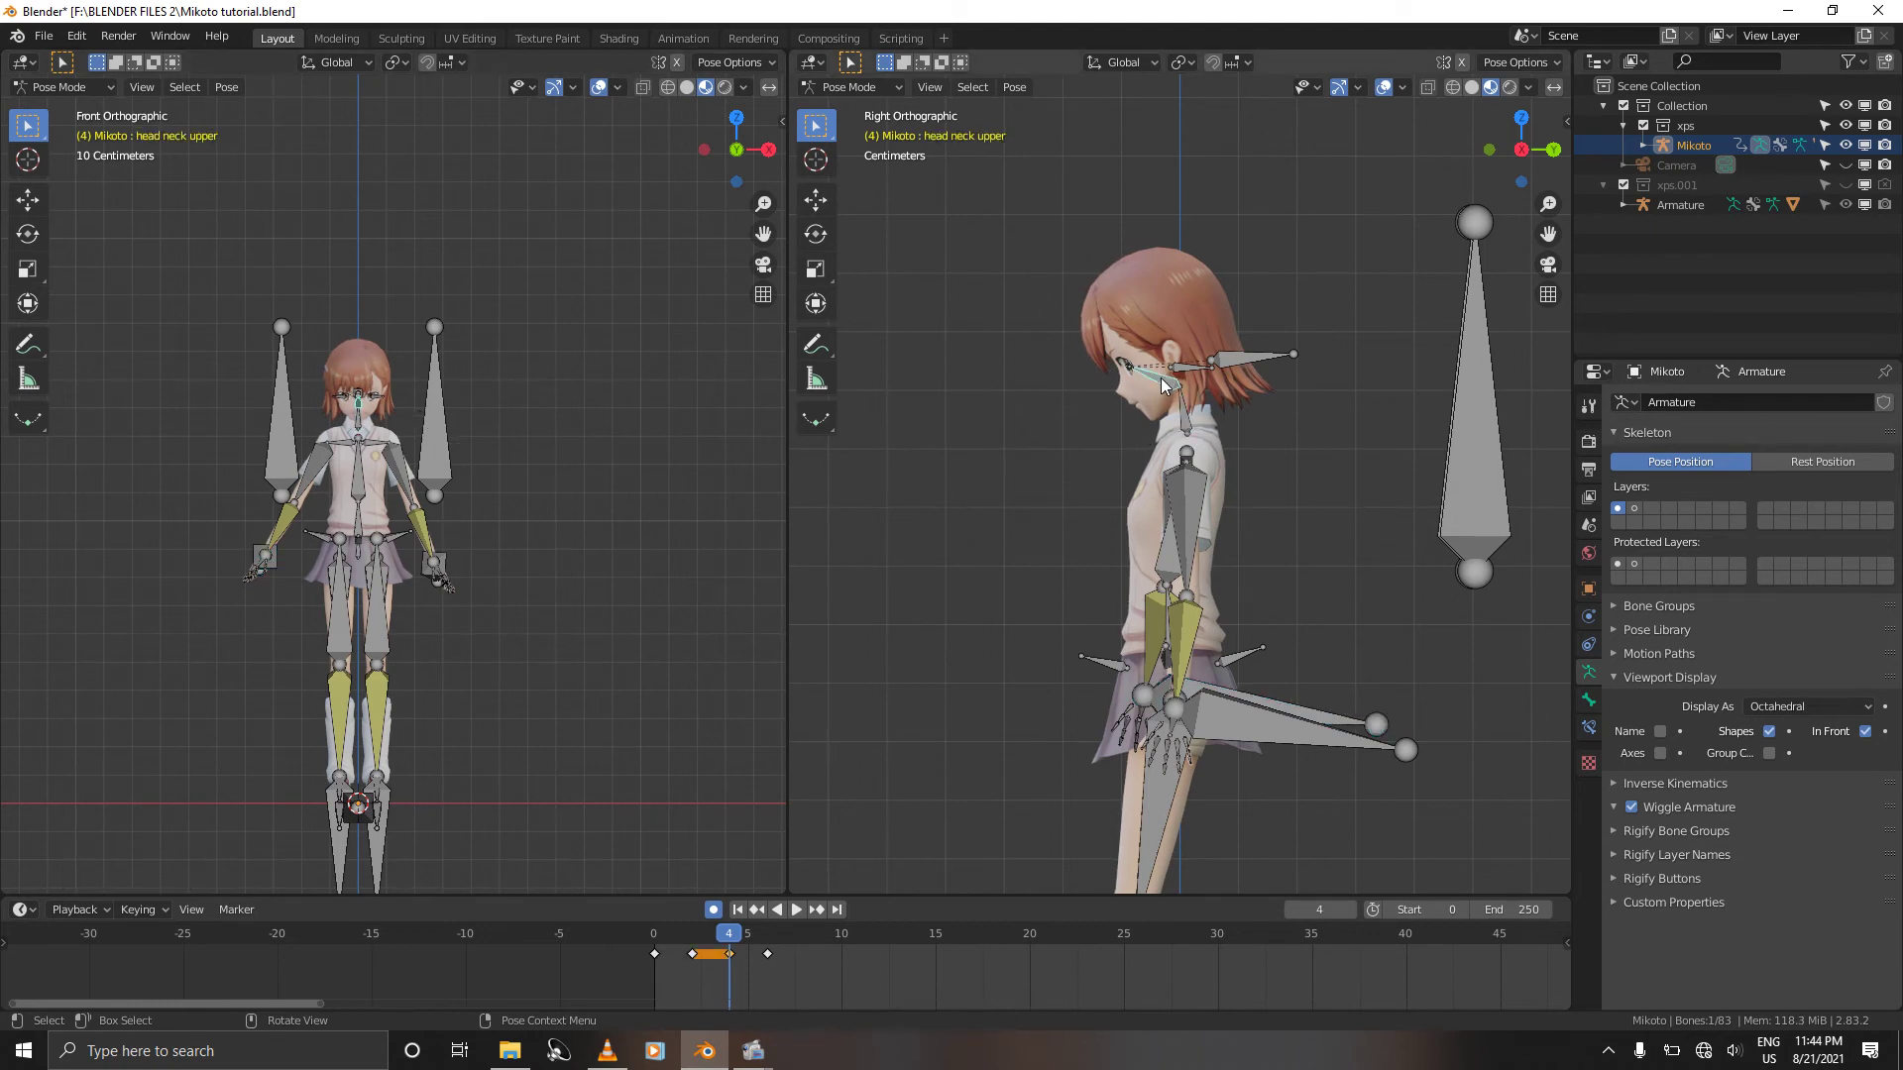
pyautogui.hotkey('alt', 'r')
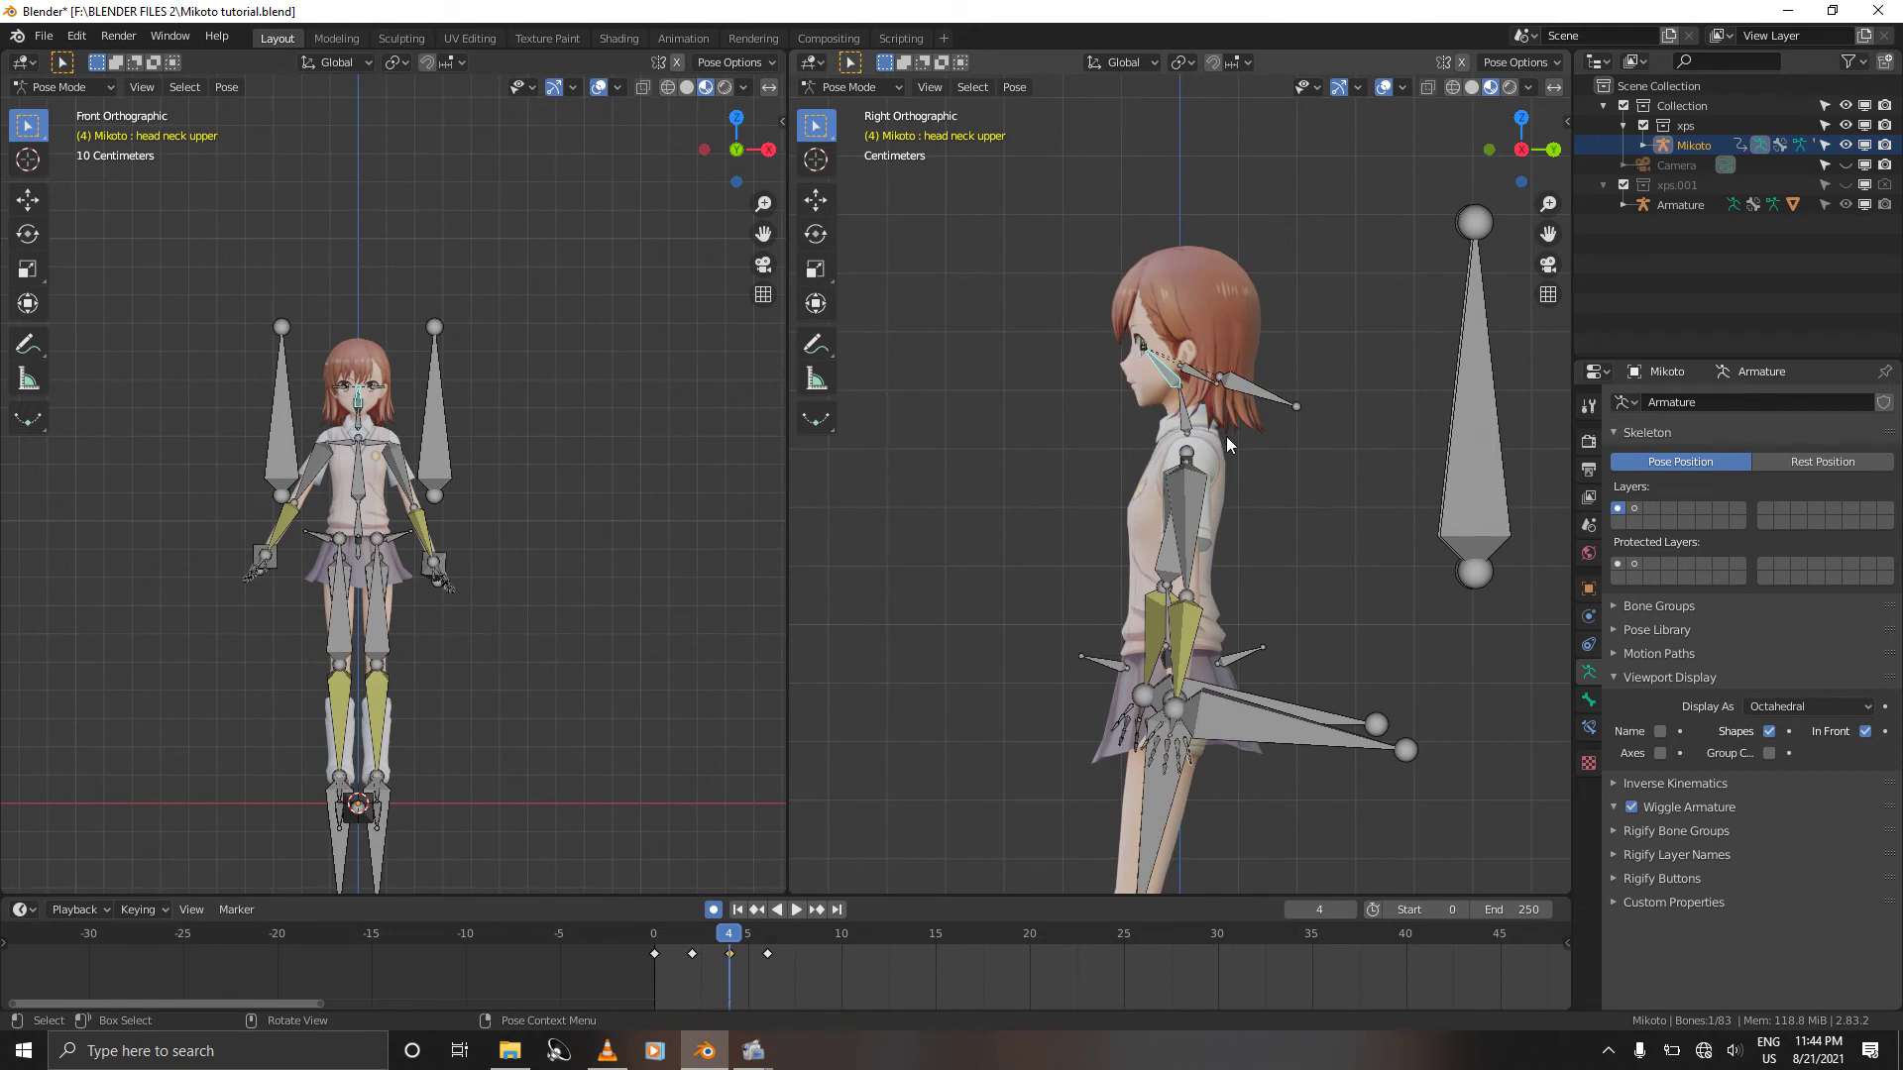
pyautogui.press('r')
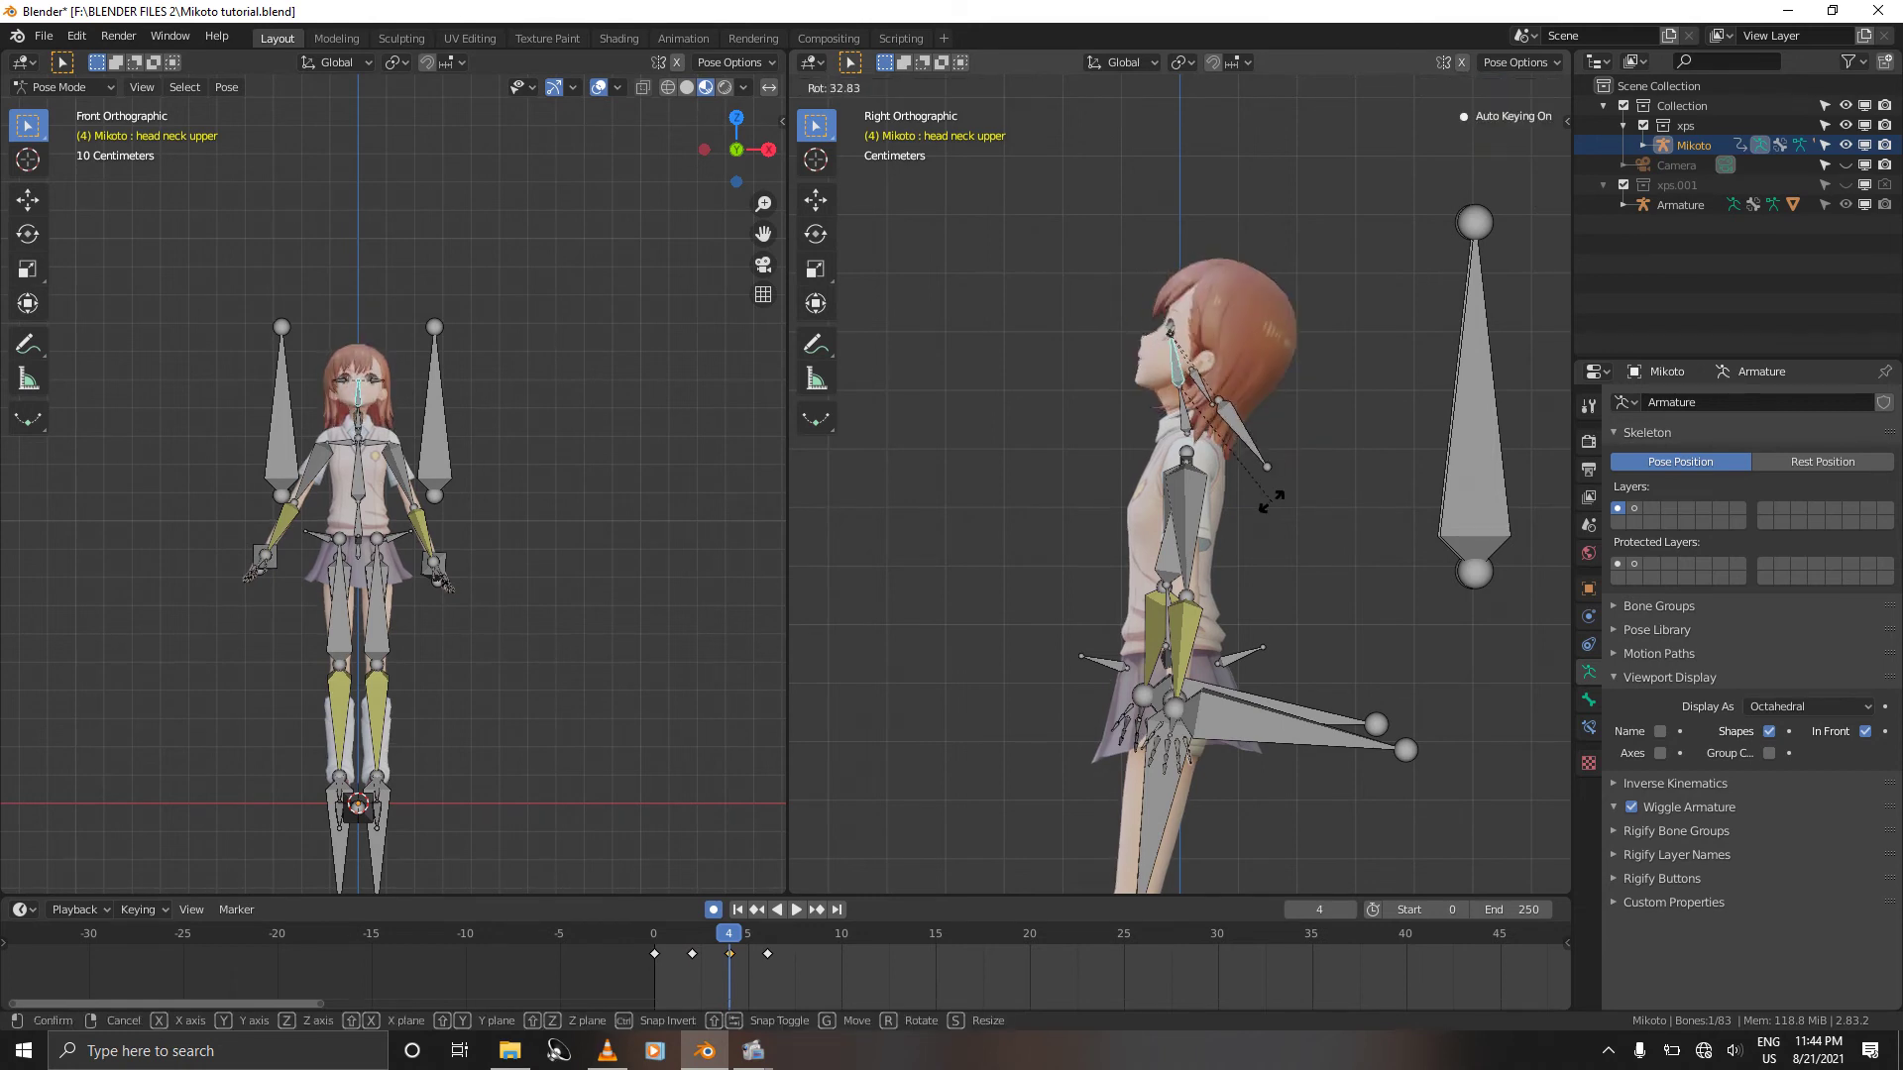
pyautogui.click(1272, 509)
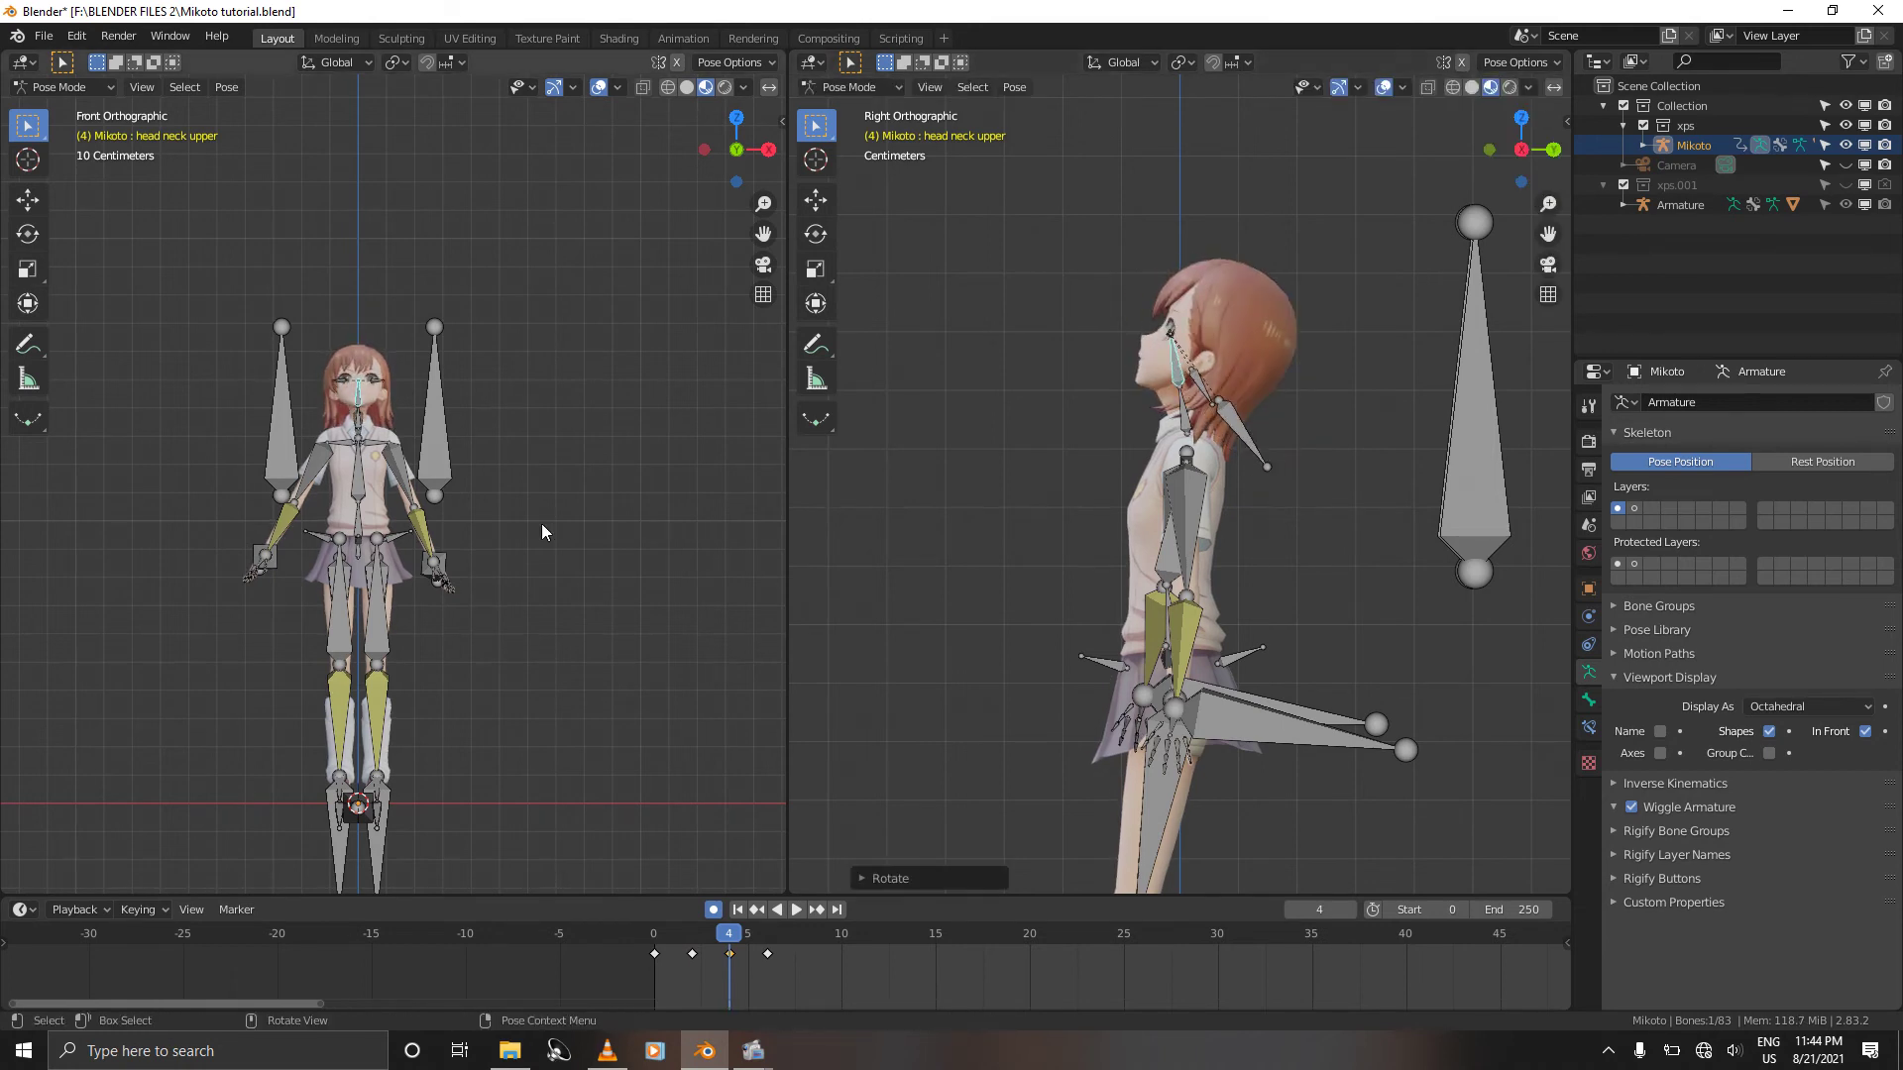
# Step: Move the left arm IK control slightly outward and up to mirror the right hand's position
pyautogui.click(421, 580)
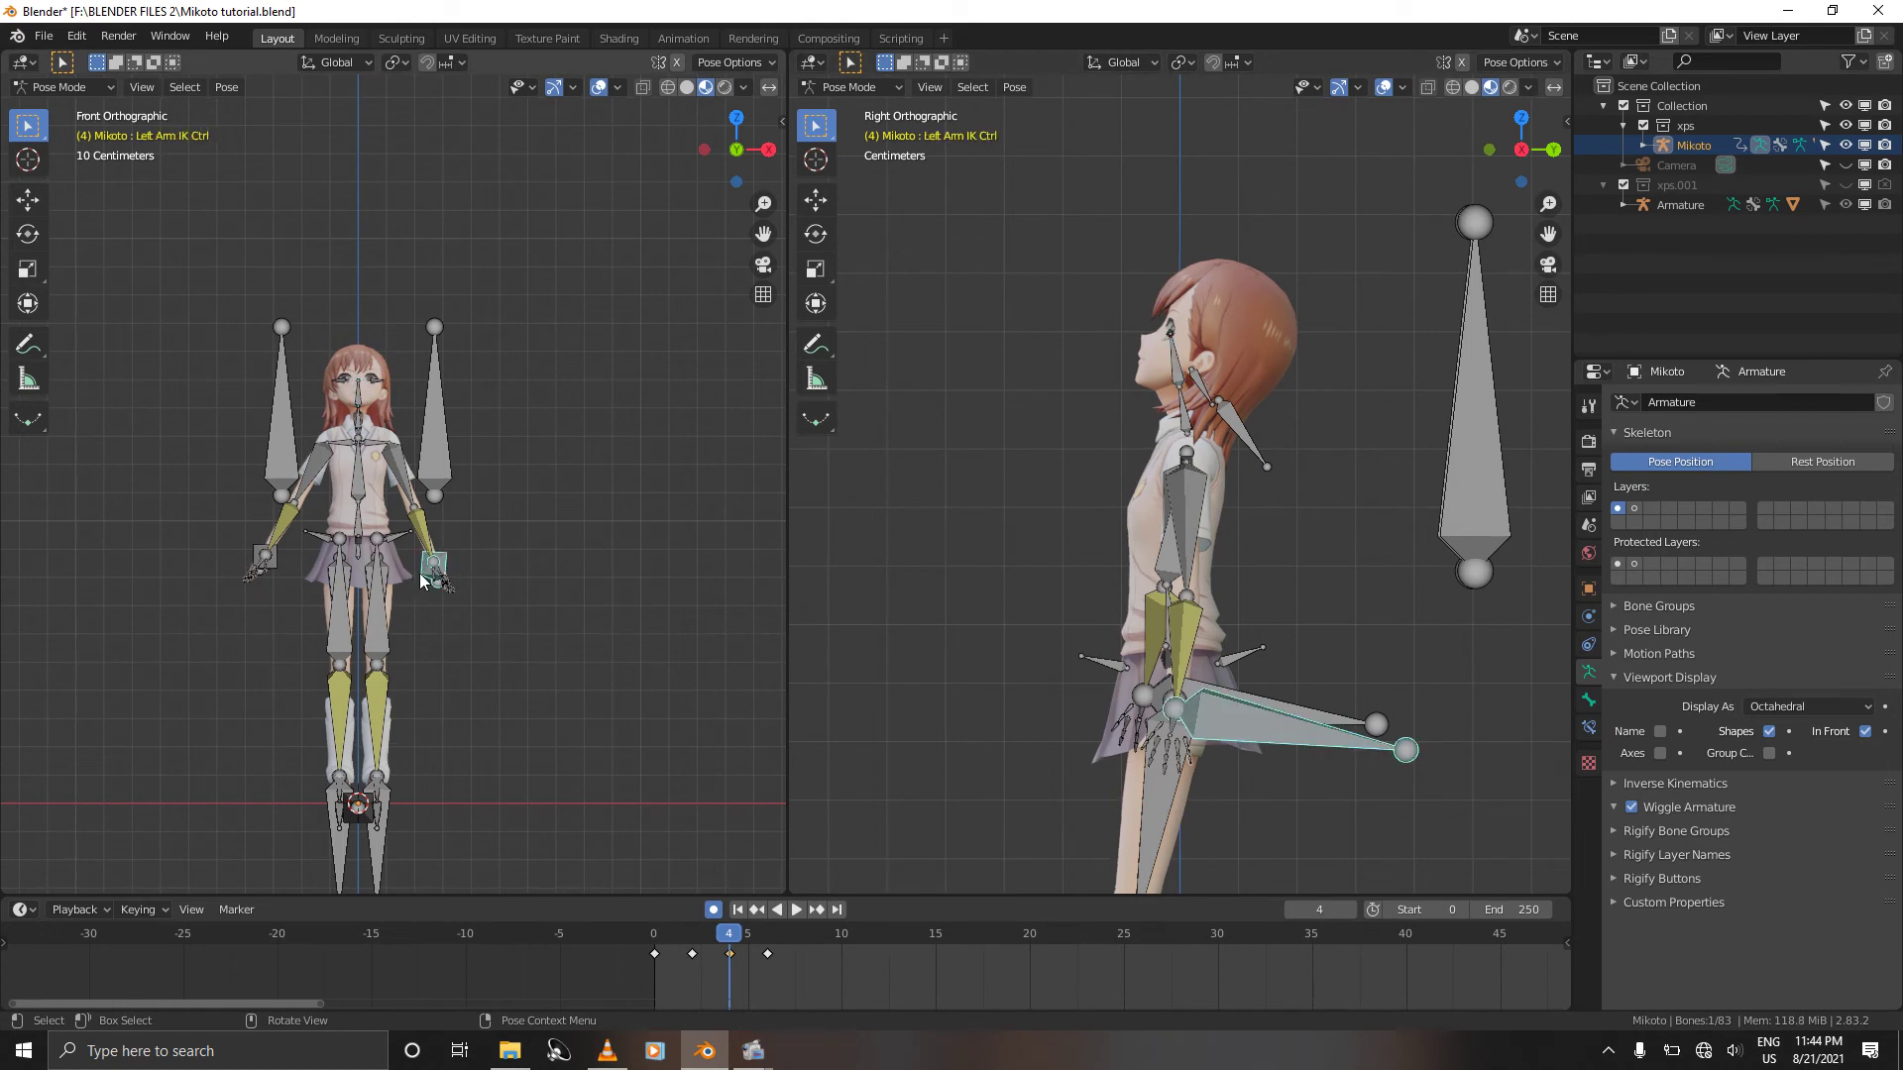
pyautogui.press('g')
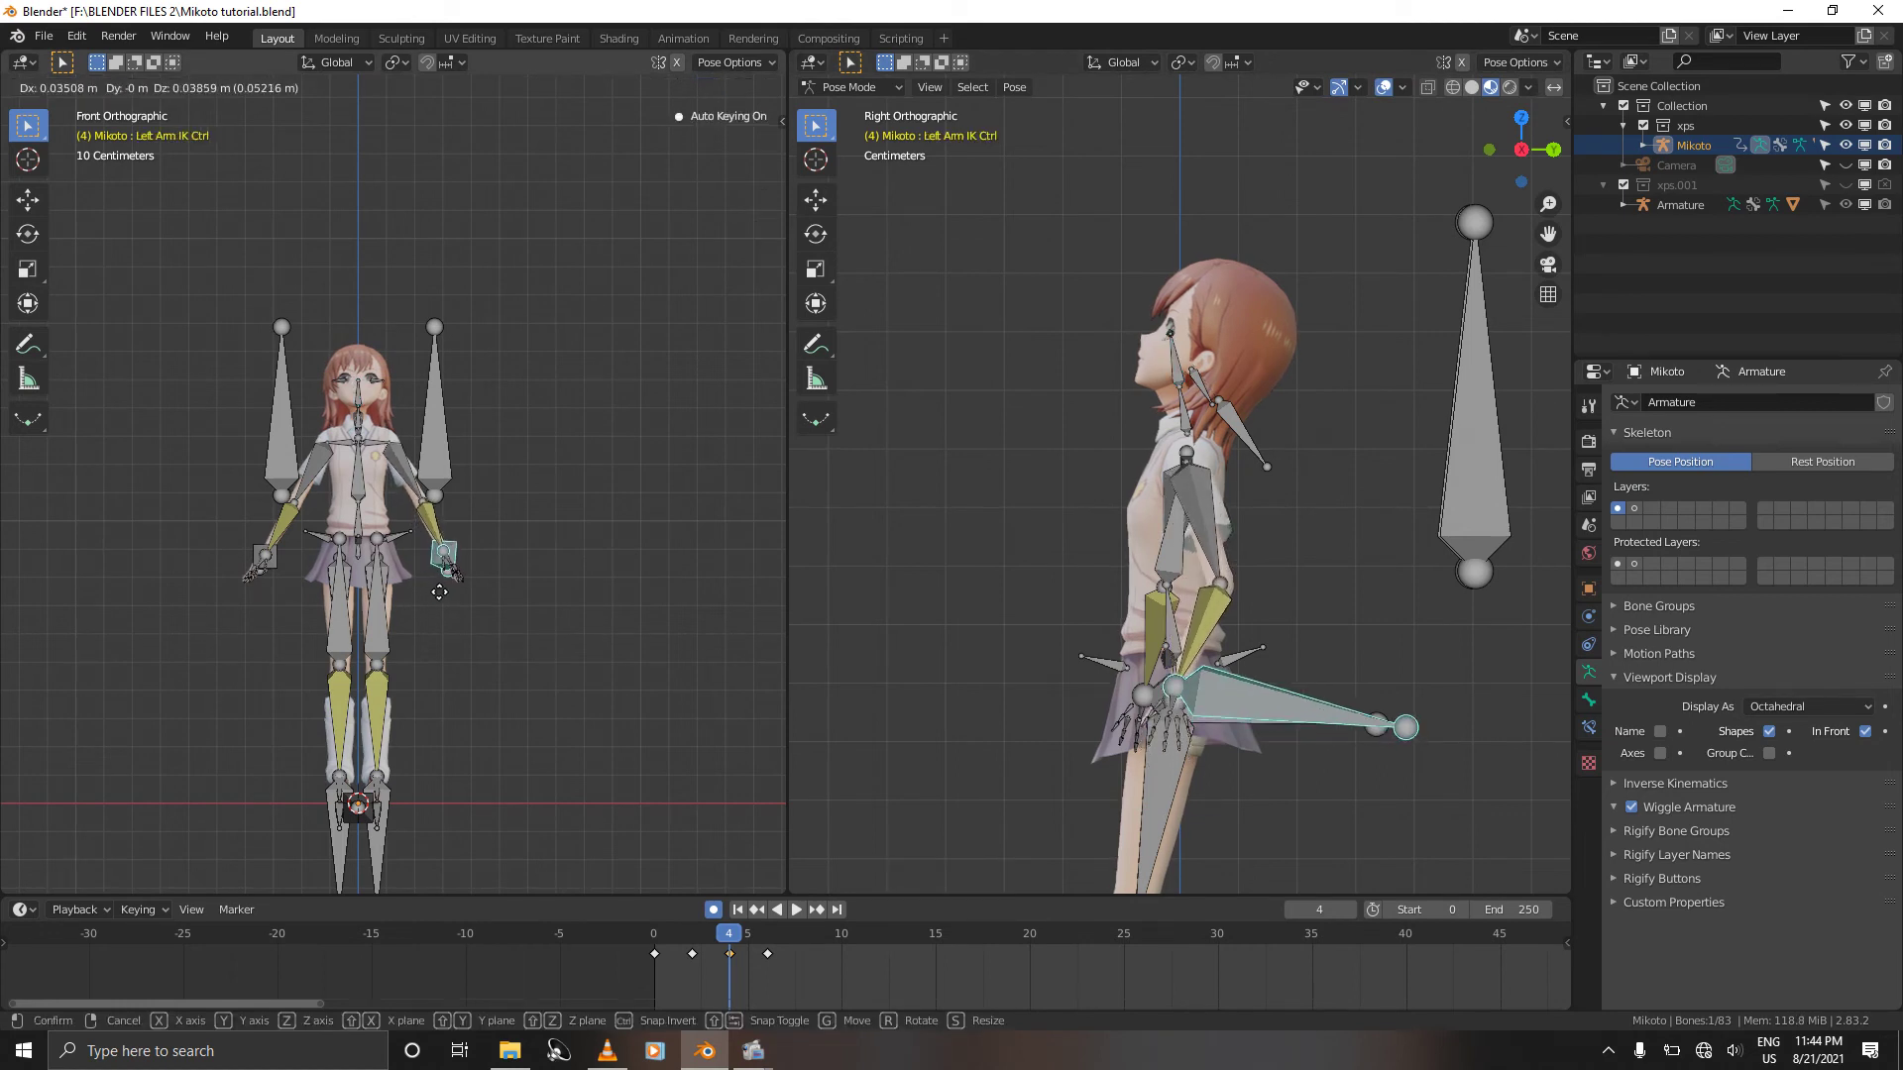
pyautogui.click(441, 596)
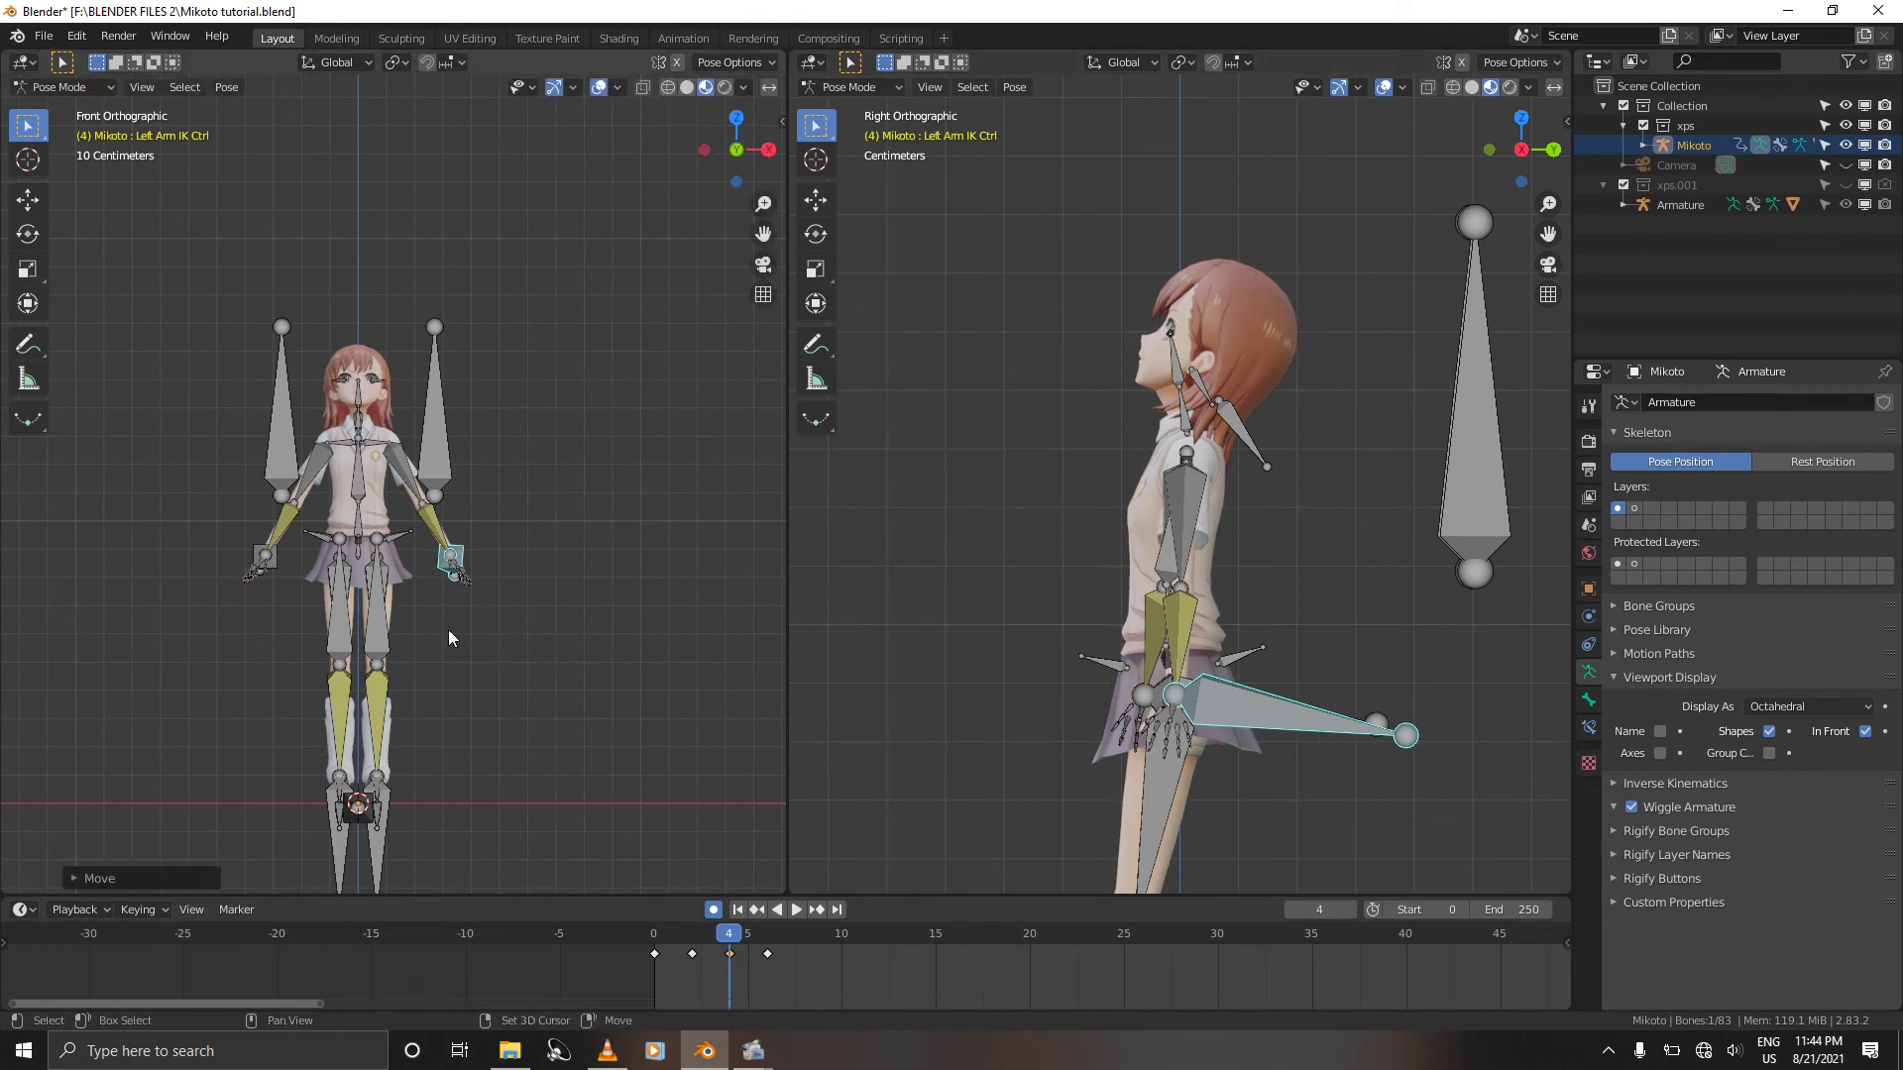
# Step: Raise both arm IK controls, both elbow controls and the root ground bone together slightly along global Z until the legs straighten
pyautogui.keyDown('shift'); pyautogui.click(278, 565); pyautogui.keyUp('shift')
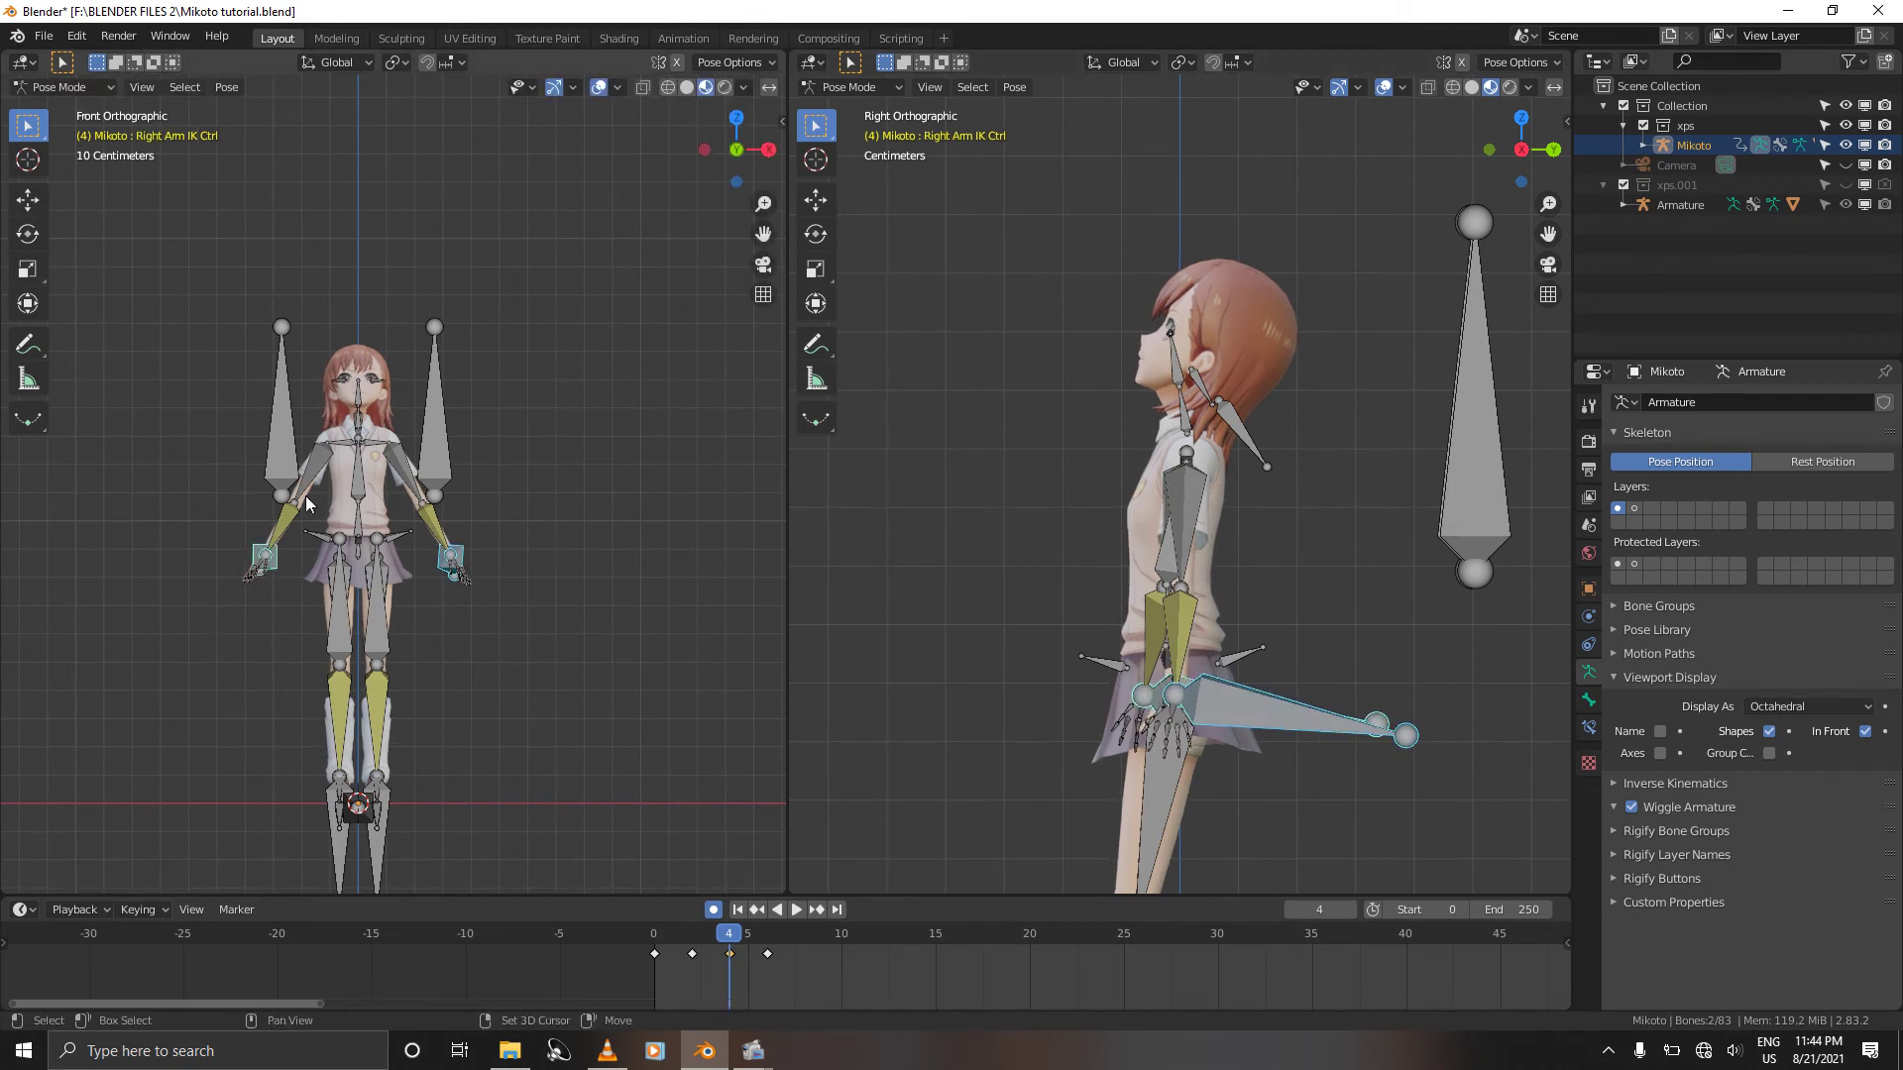
pyautogui.keyDown('shift'); pyautogui.click(291, 414); pyautogui.keyUp('shift')
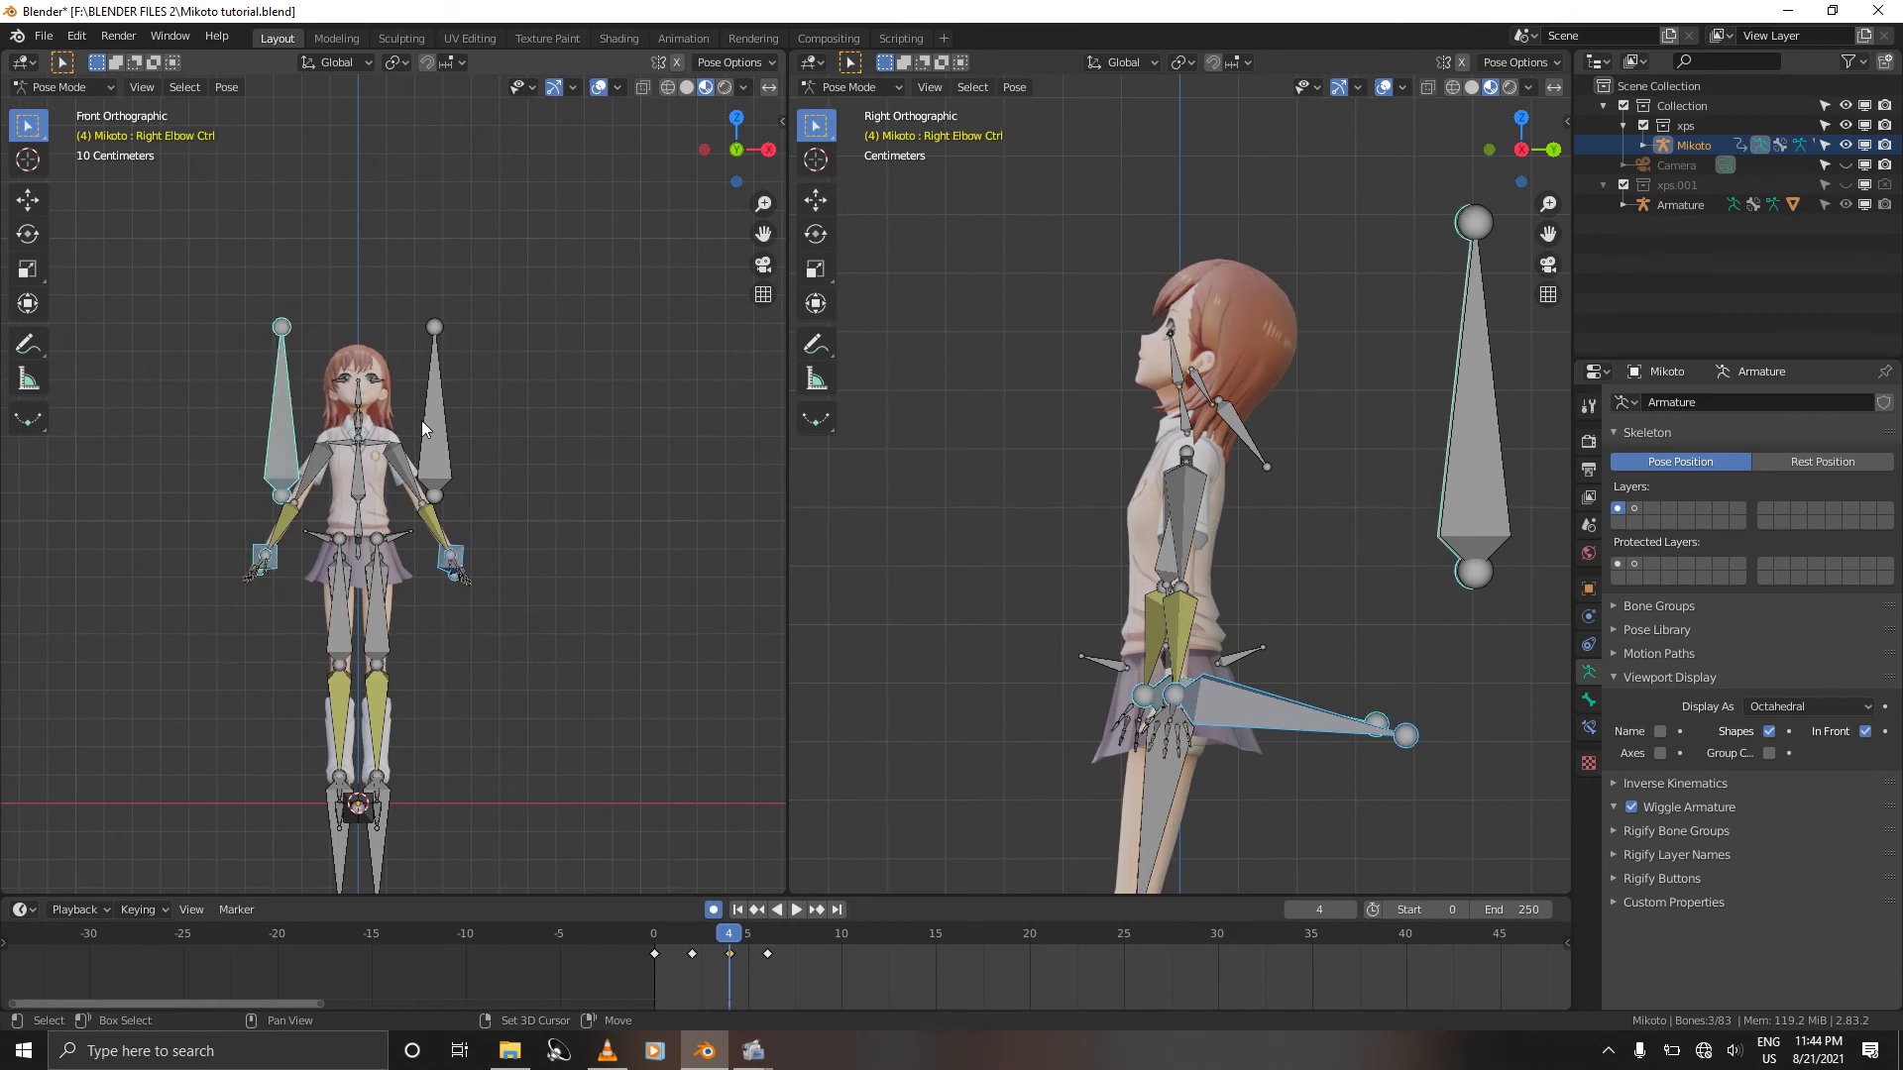
pyautogui.keyDown('shift'); pyautogui.click(426, 420); pyautogui.keyUp('shift')
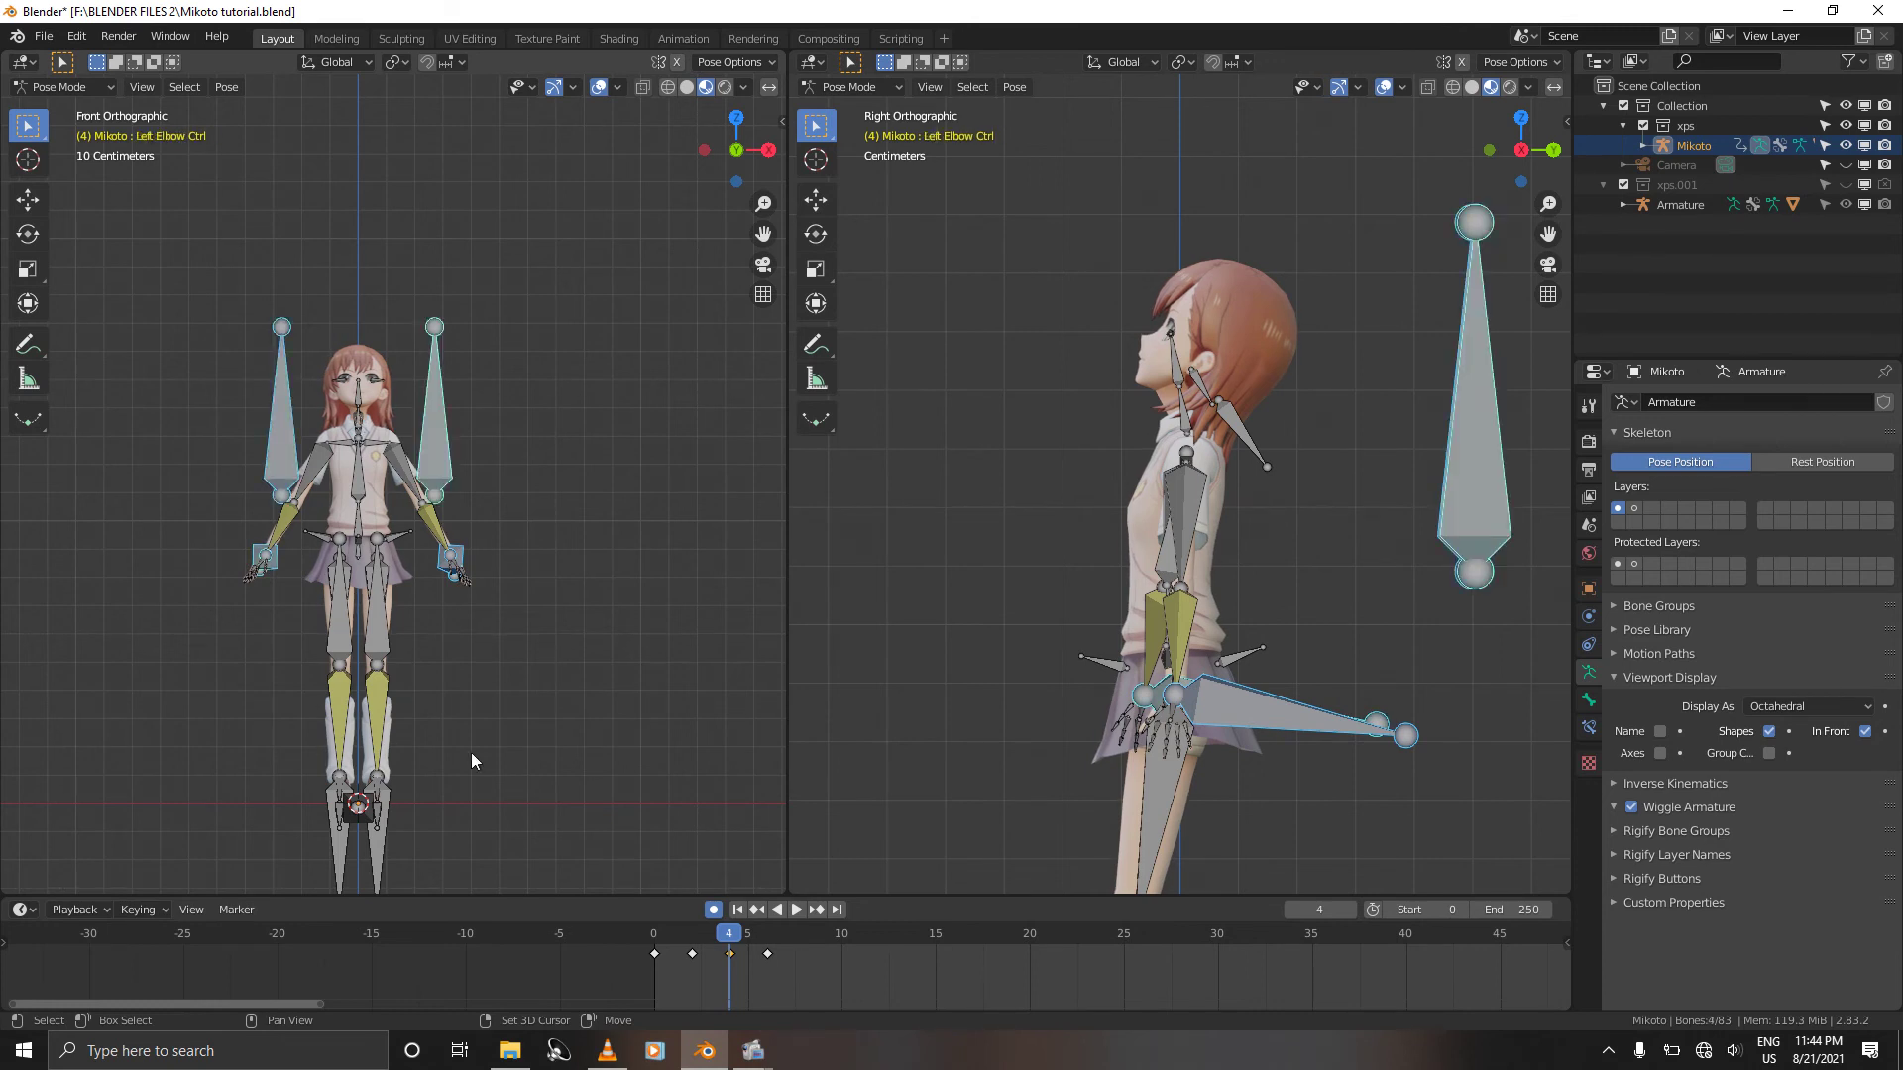
pyautogui.keyDown('shift'); pyautogui.click(367, 810); pyautogui.keyUp('shift')
pyautogui.scroll(-4, 1127, 846)
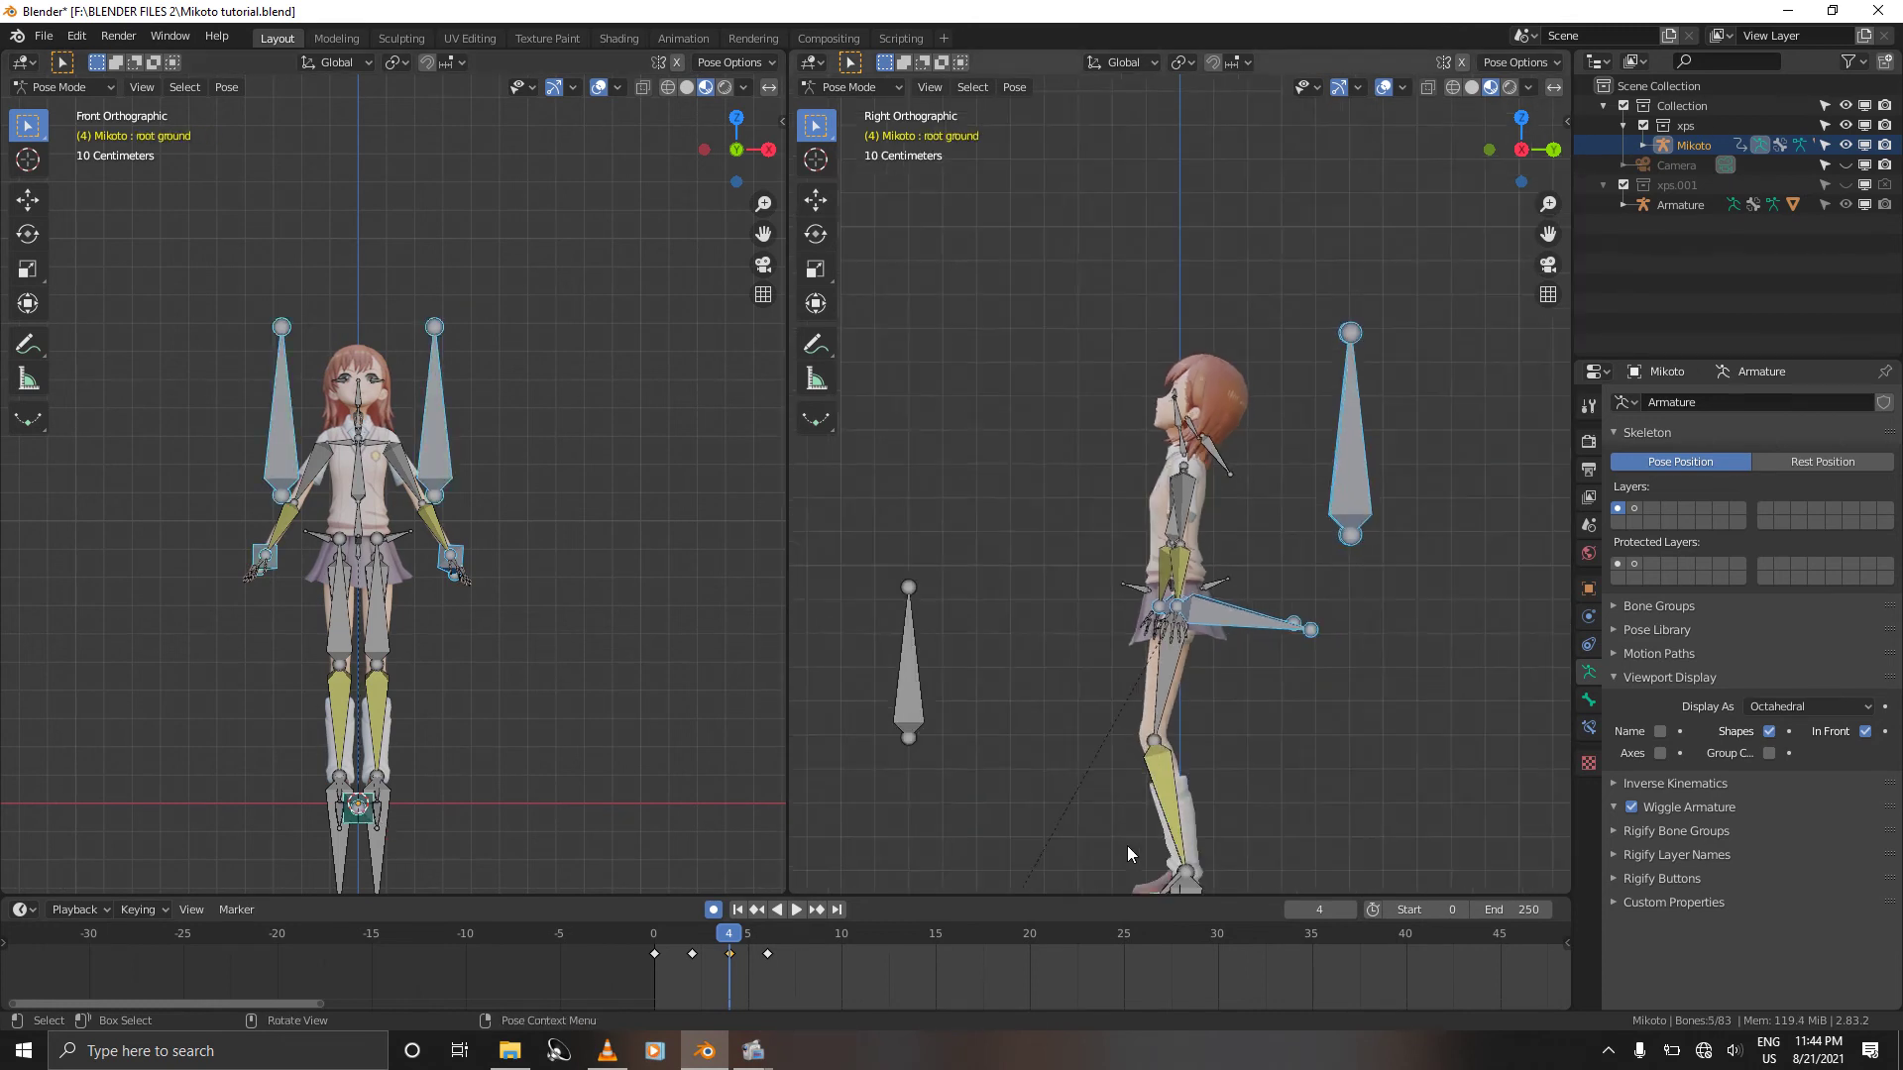
pyautogui.press('g')
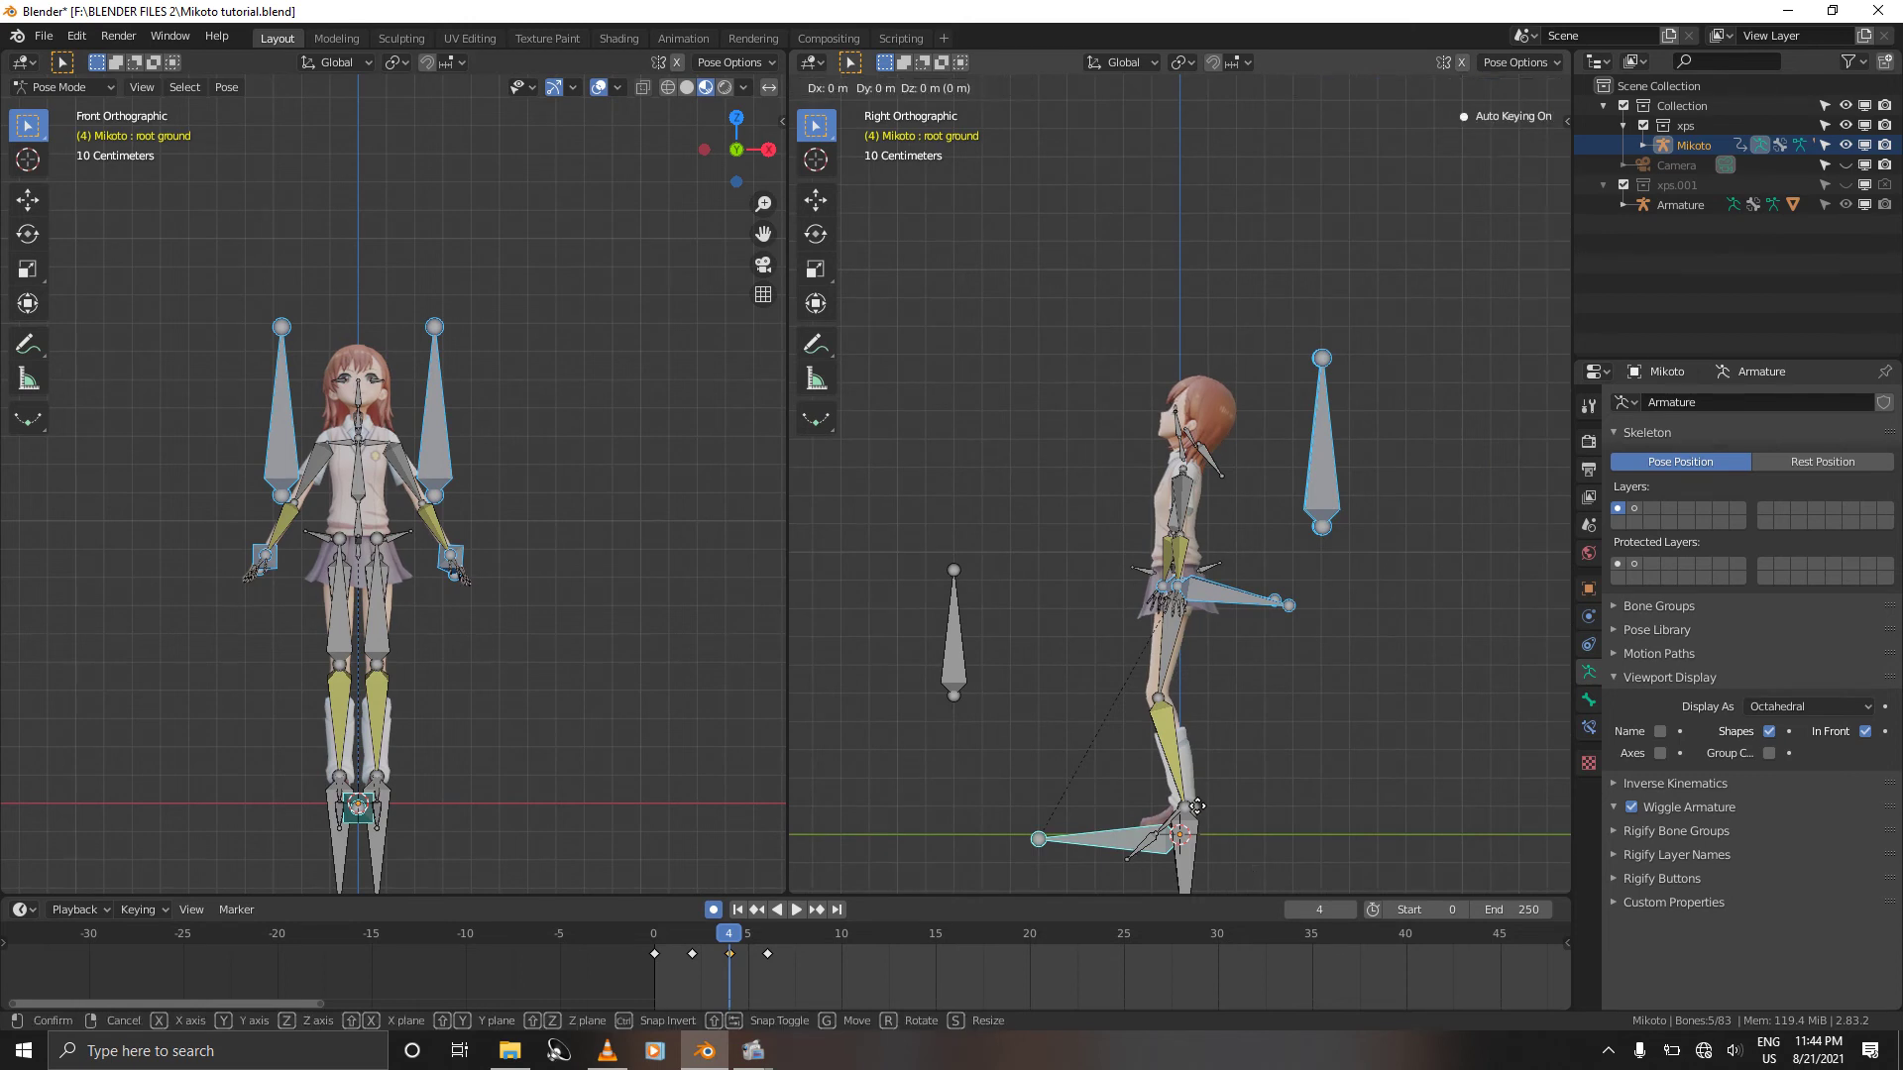
pyautogui.press('z')
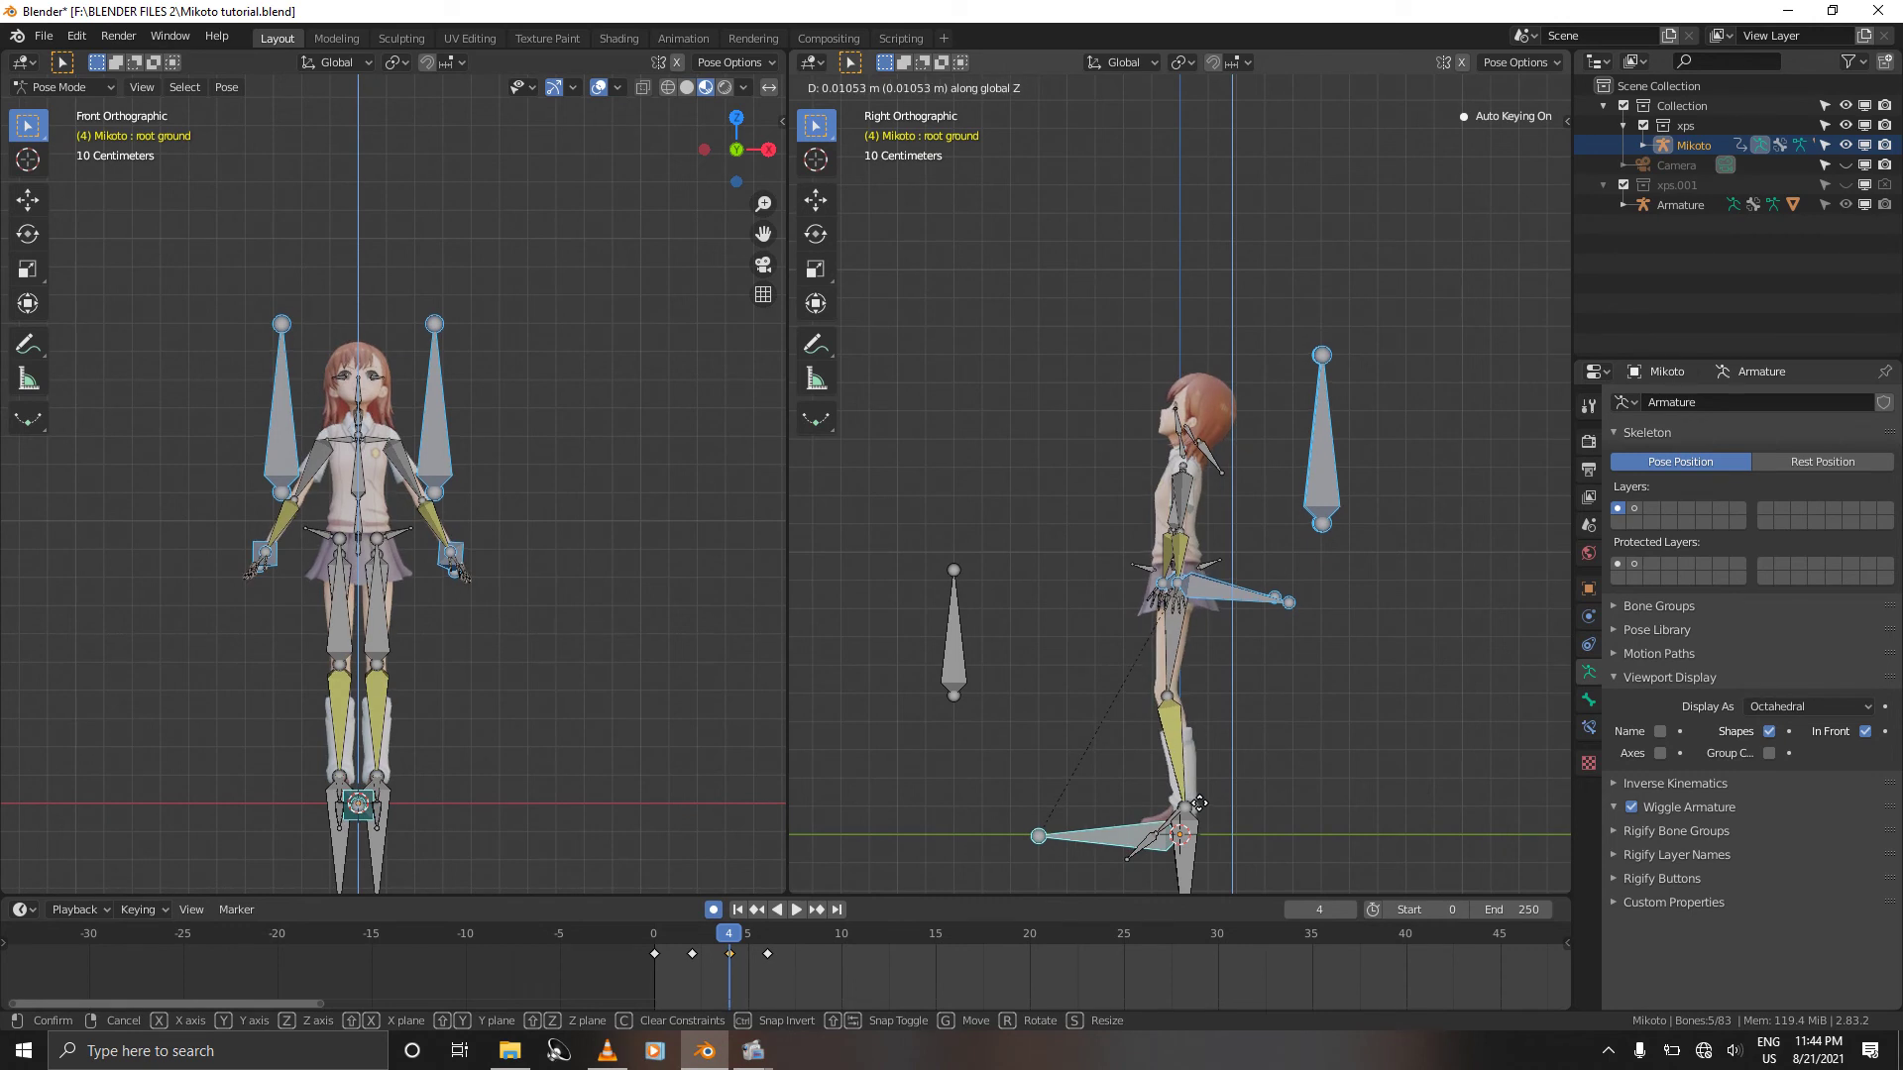
pyautogui.click(1199, 803)
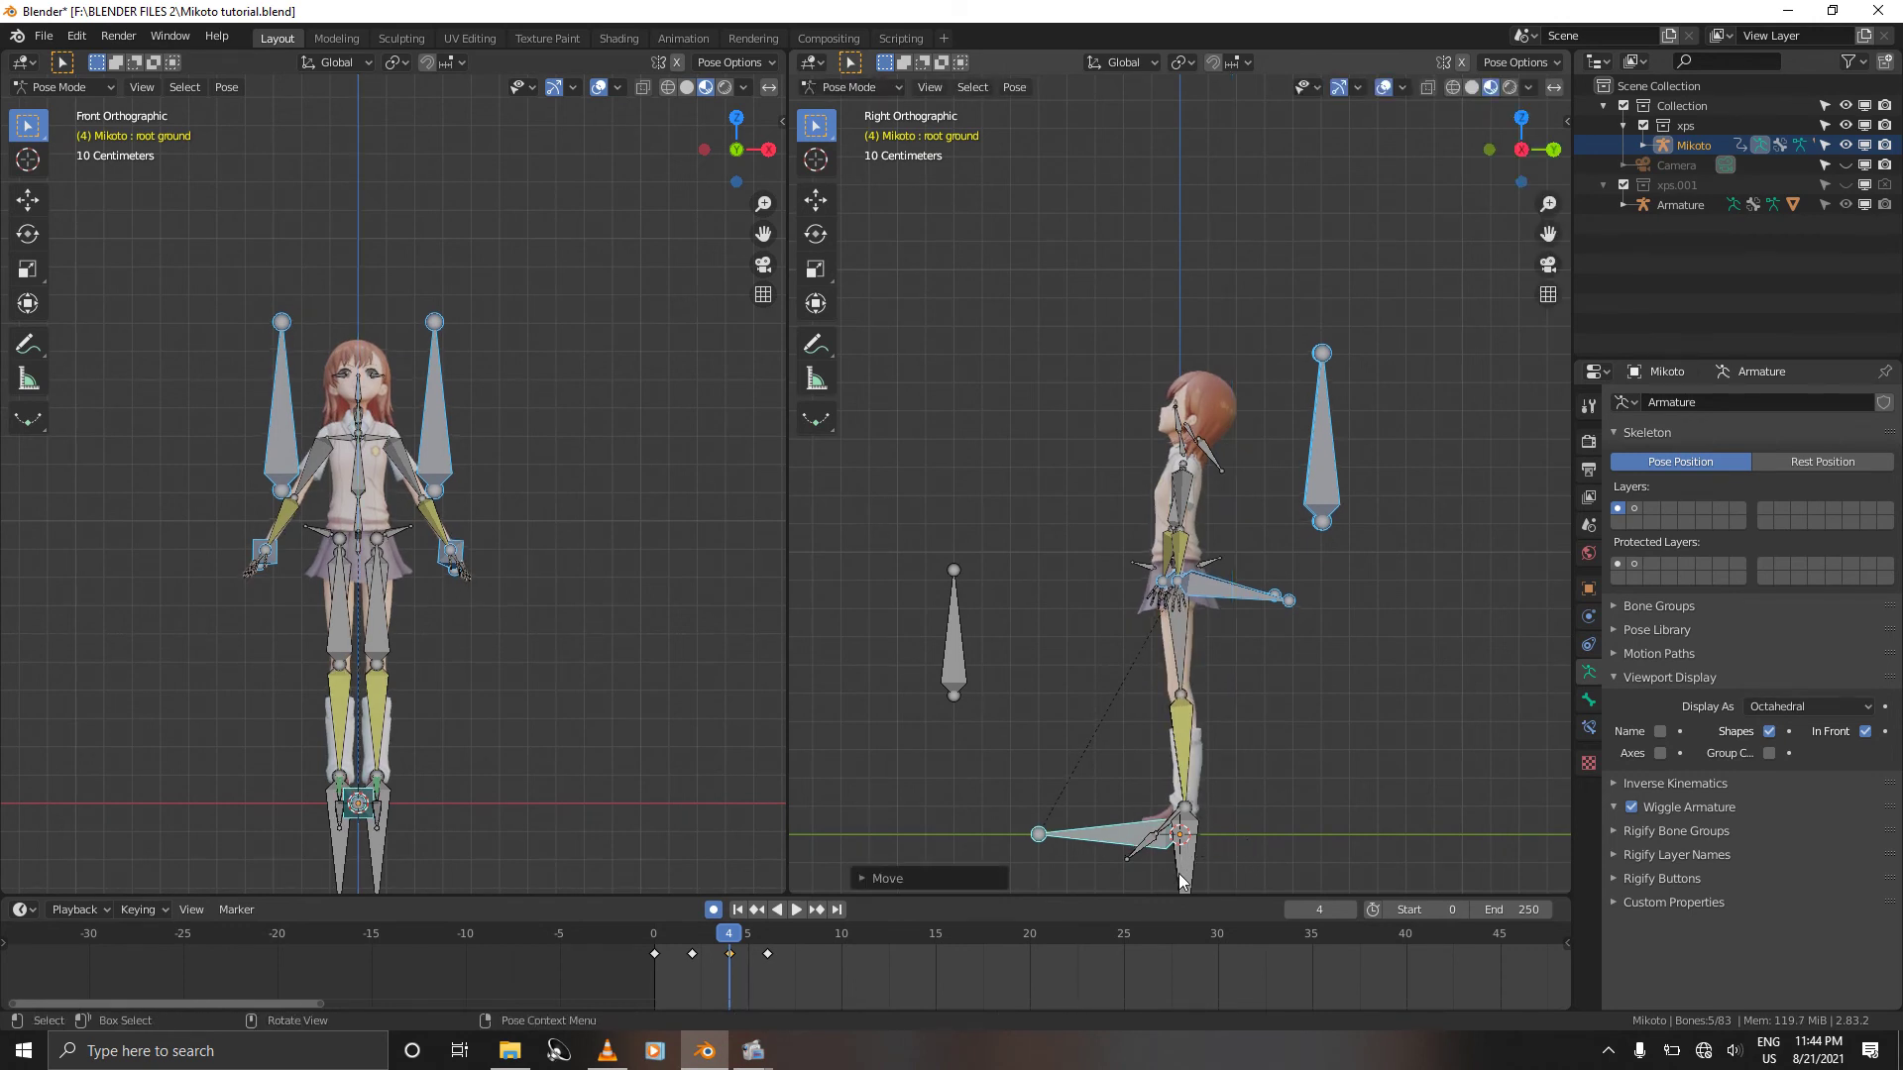
# Step: Rotate the left foot IK control in side view to lift the heel, and rotate the left toes bone about 59°
pyautogui.click(1179, 872)
pyautogui.press('r')
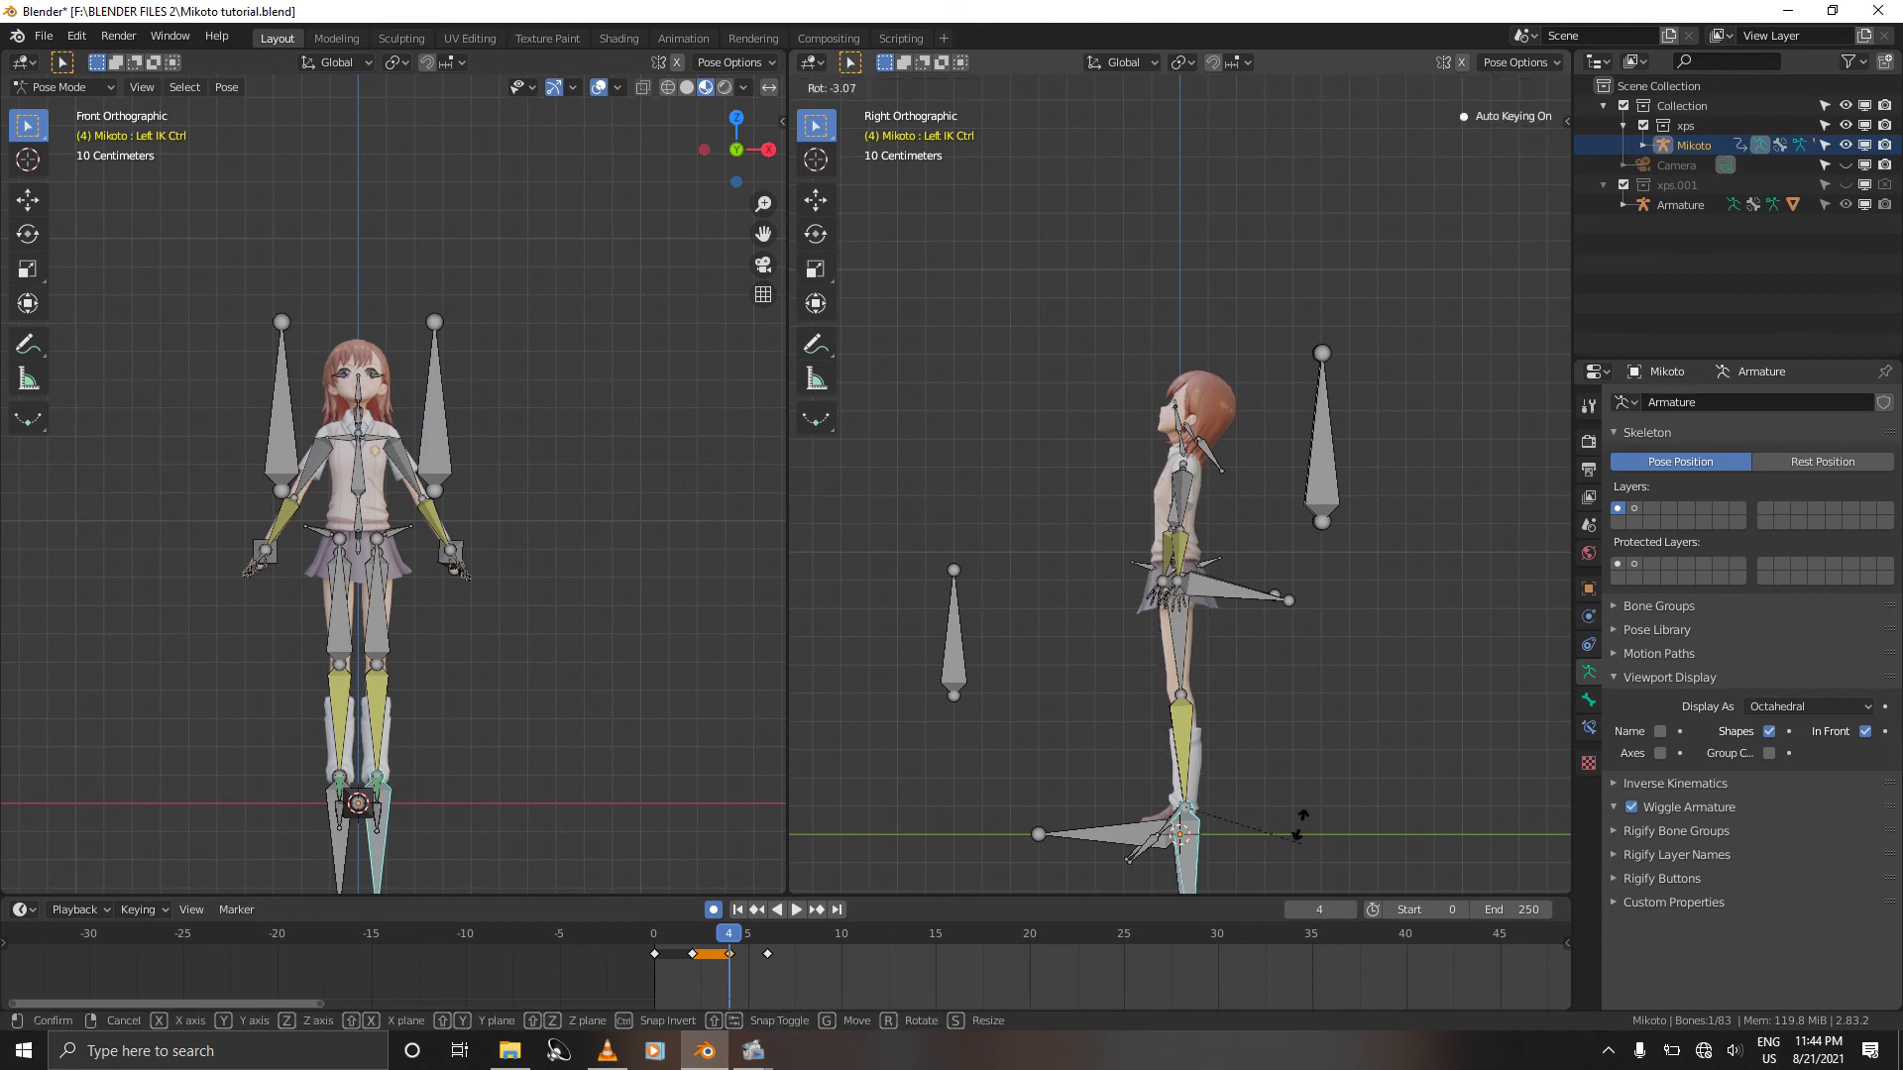
pyautogui.click(1276, 759)
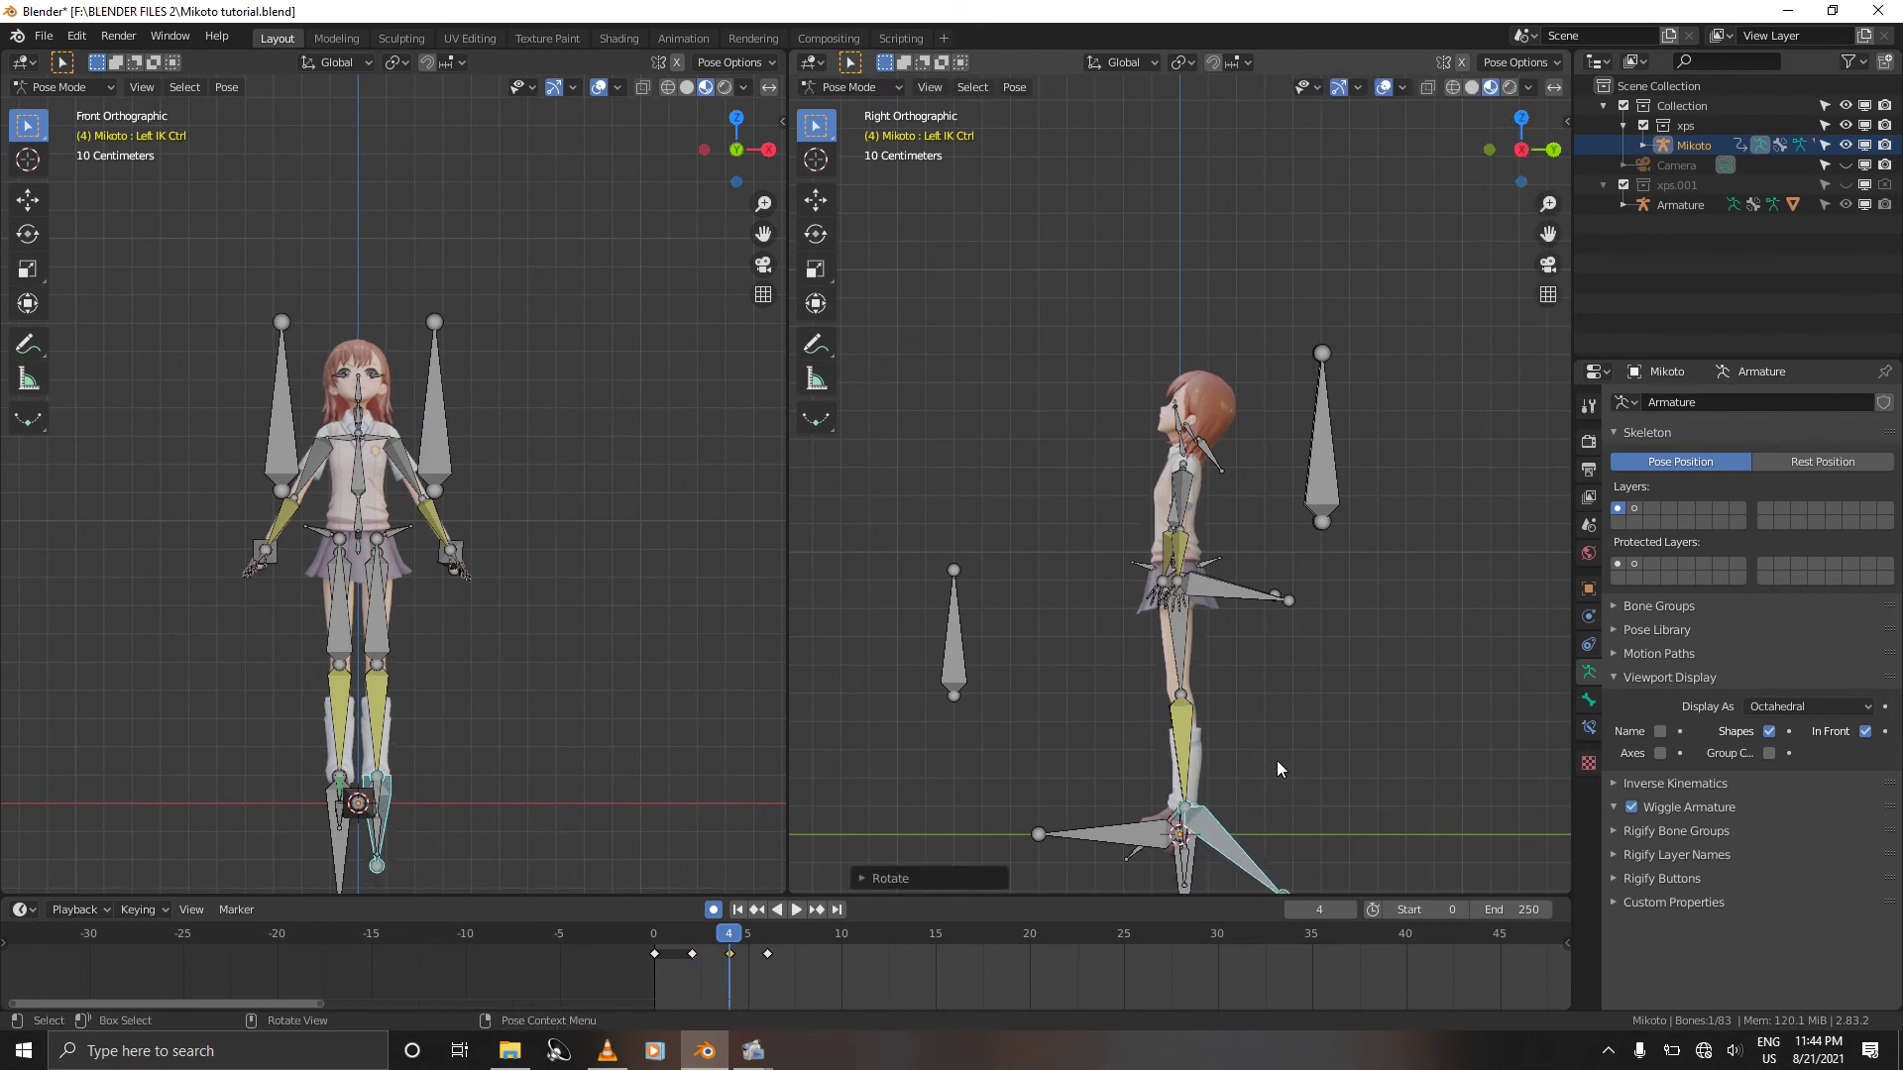
pyautogui.click(1186, 869)
pyautogui.press('r')
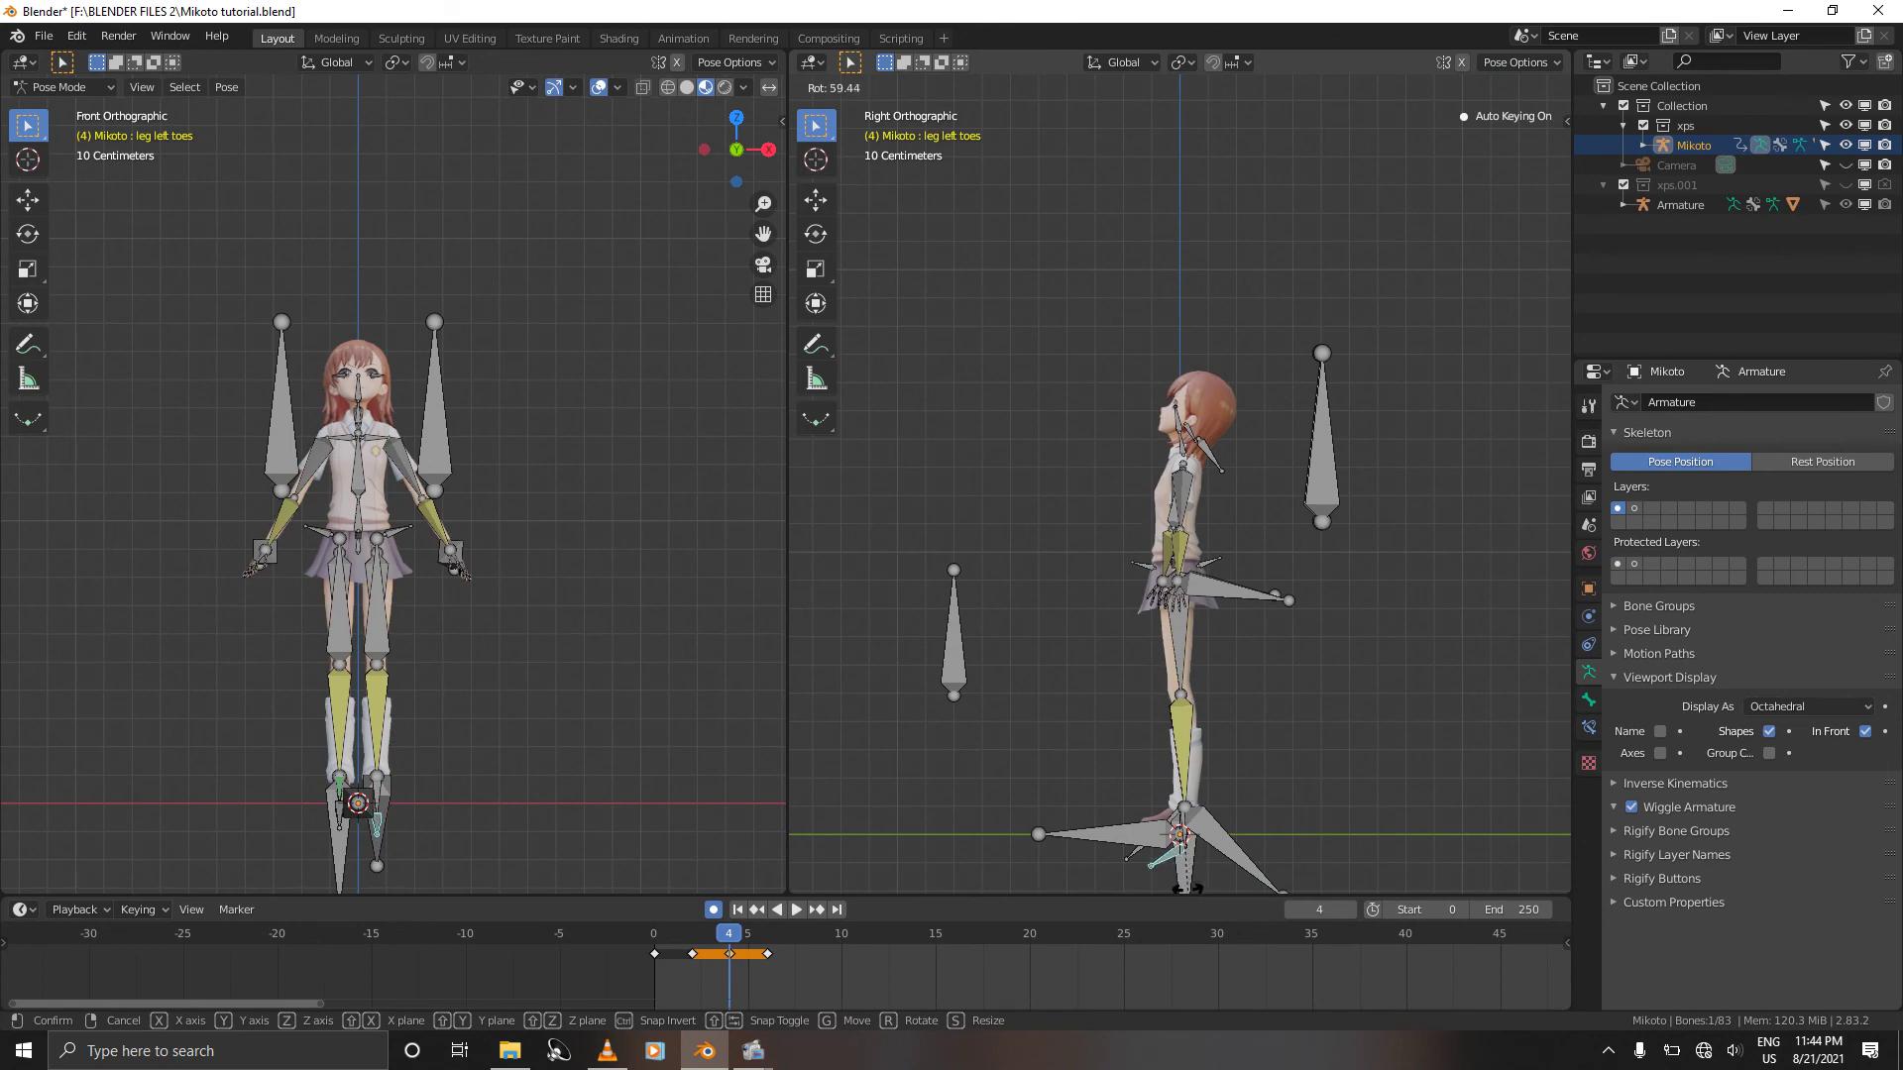
pyautogui.click(1206, 872)
# Step: Rotate the right foot IK control about -47° in side view to lift the heel, and rotate the right toes bone about 60°
pyautogui.click(1185, 878)
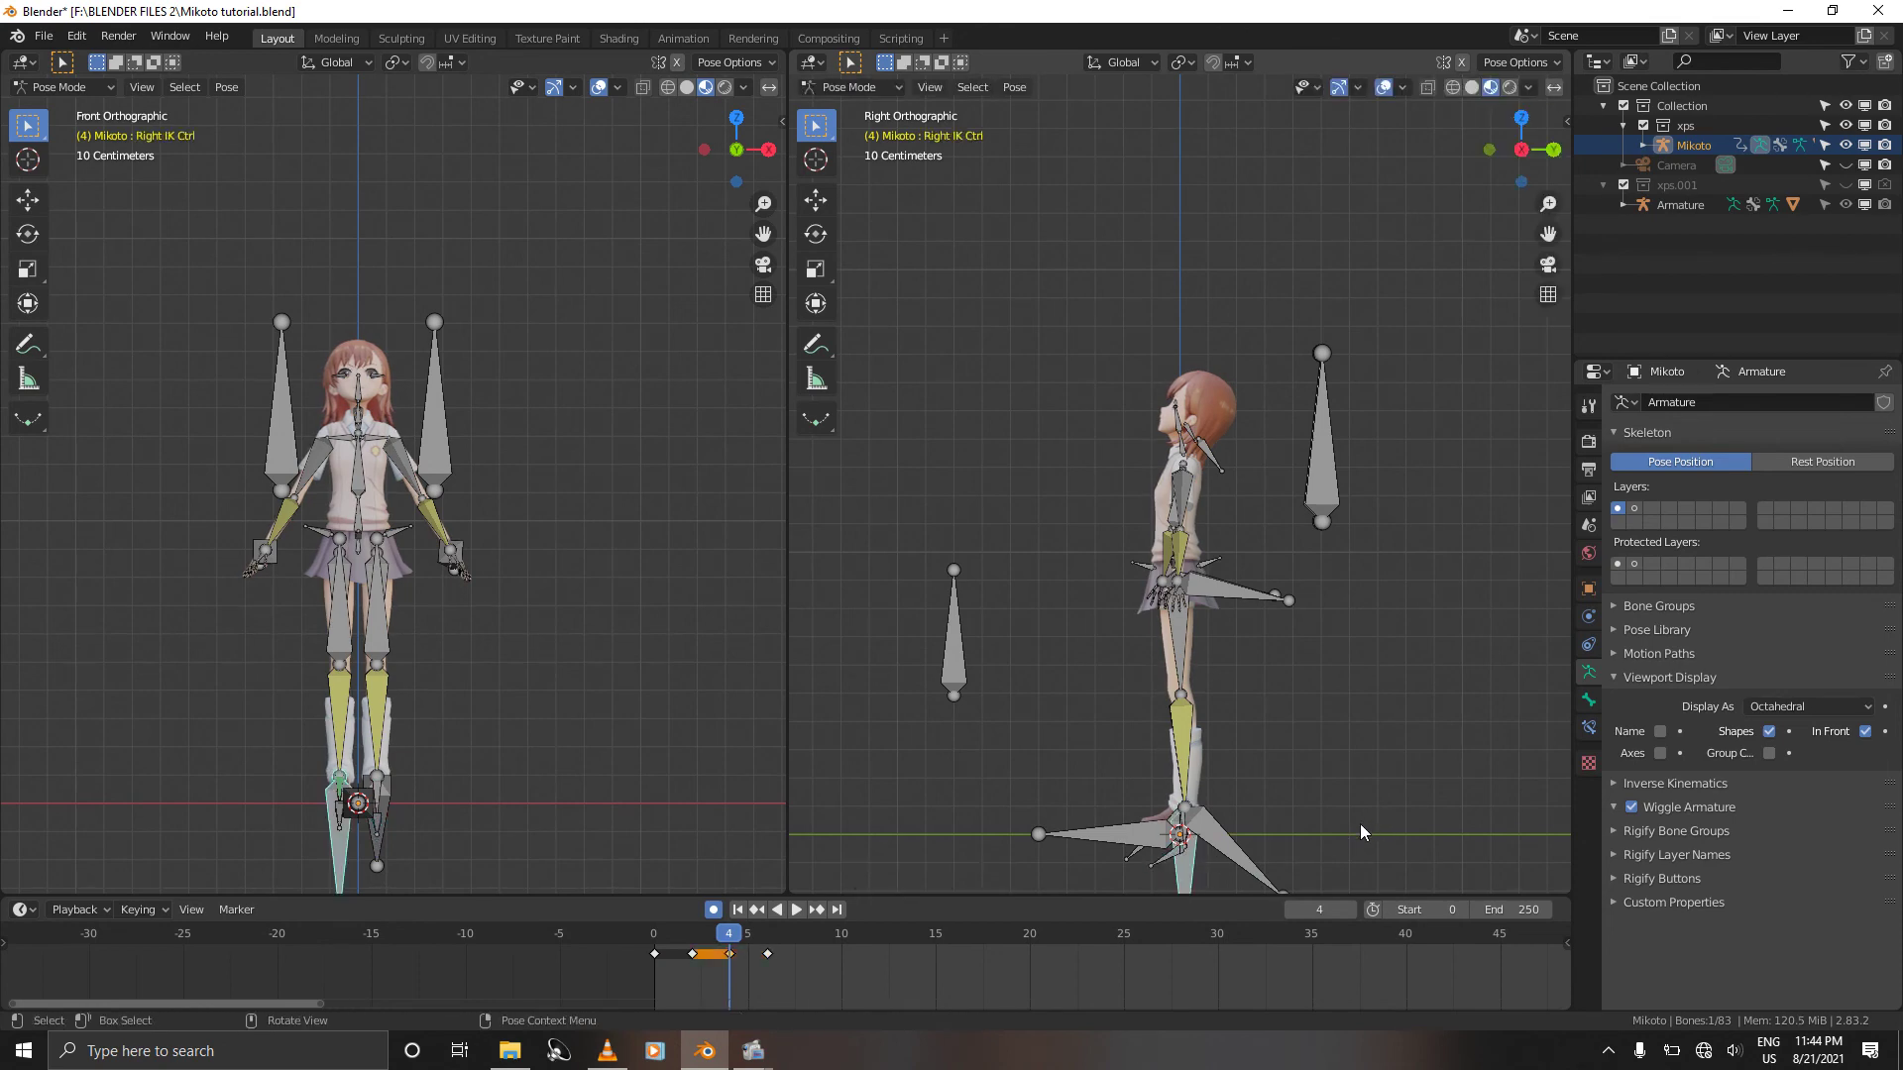
pyautogui.press('r')
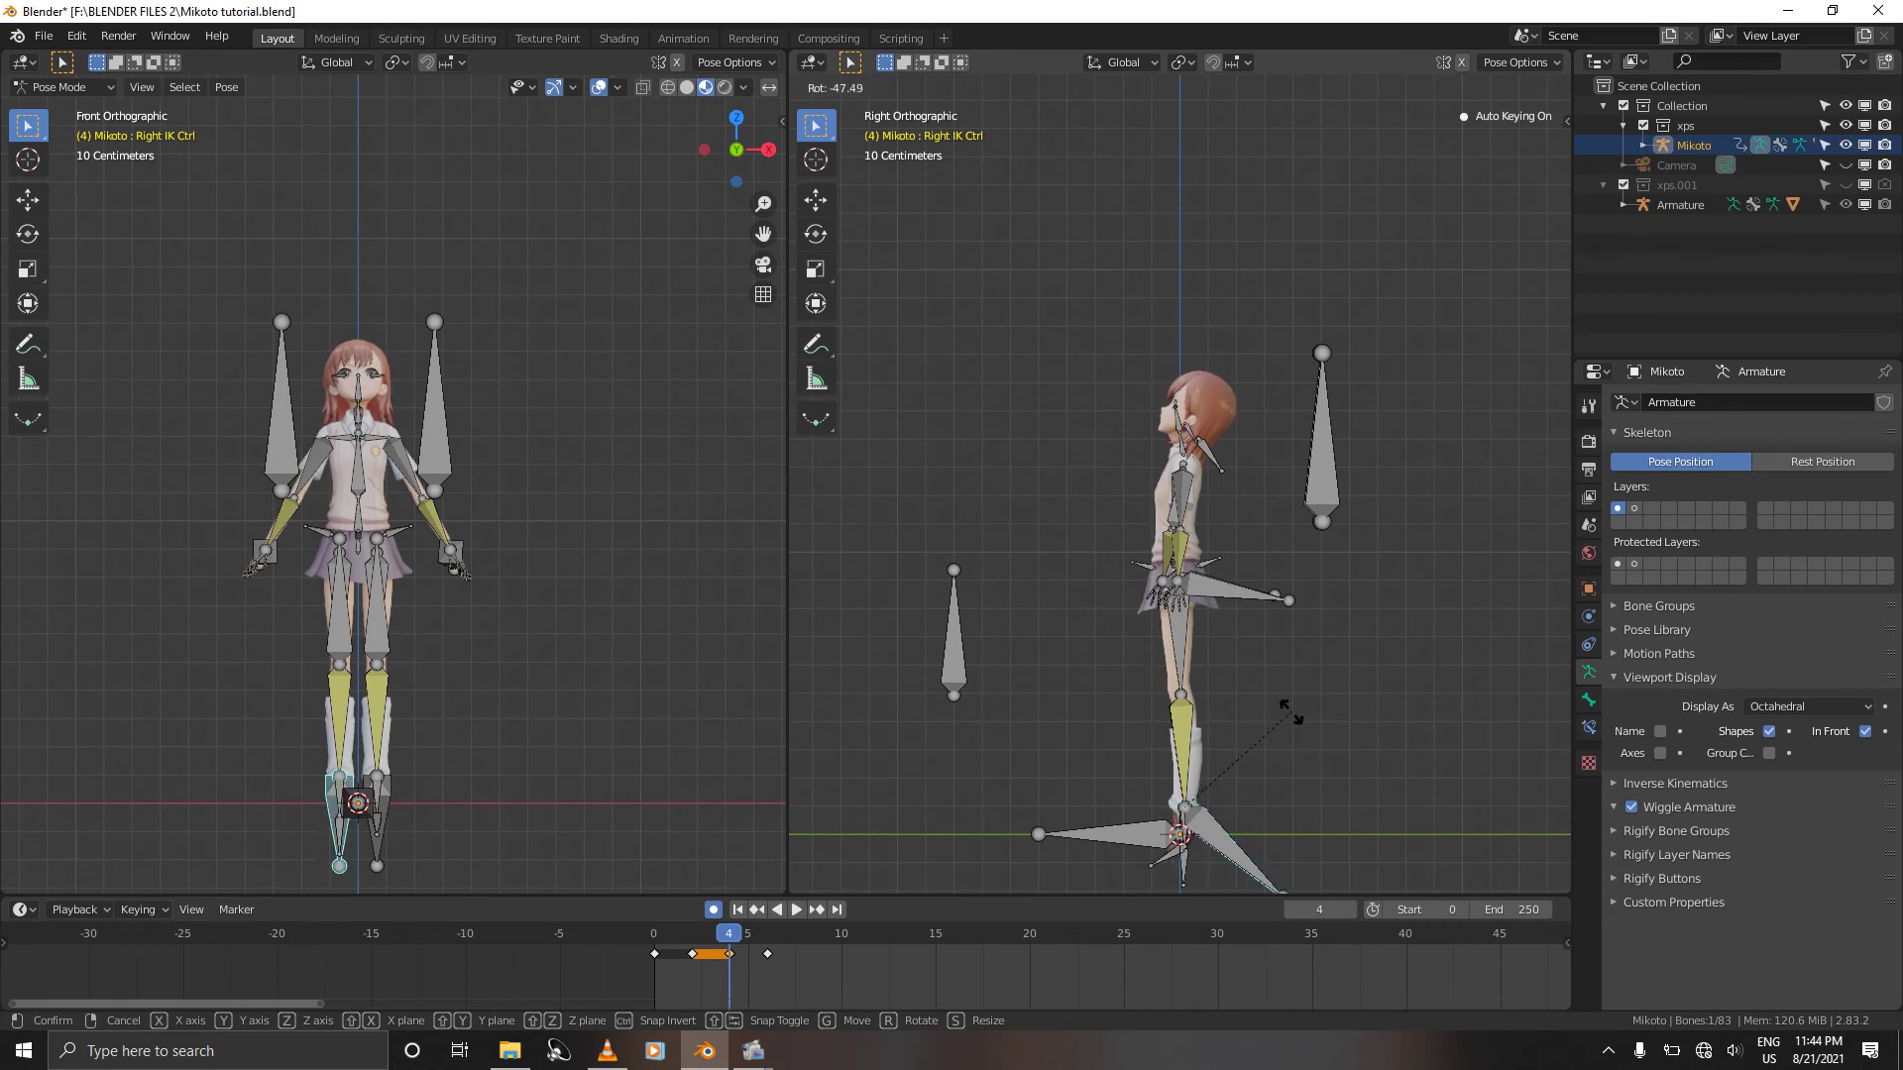
pyautogui.click(1290, 711)
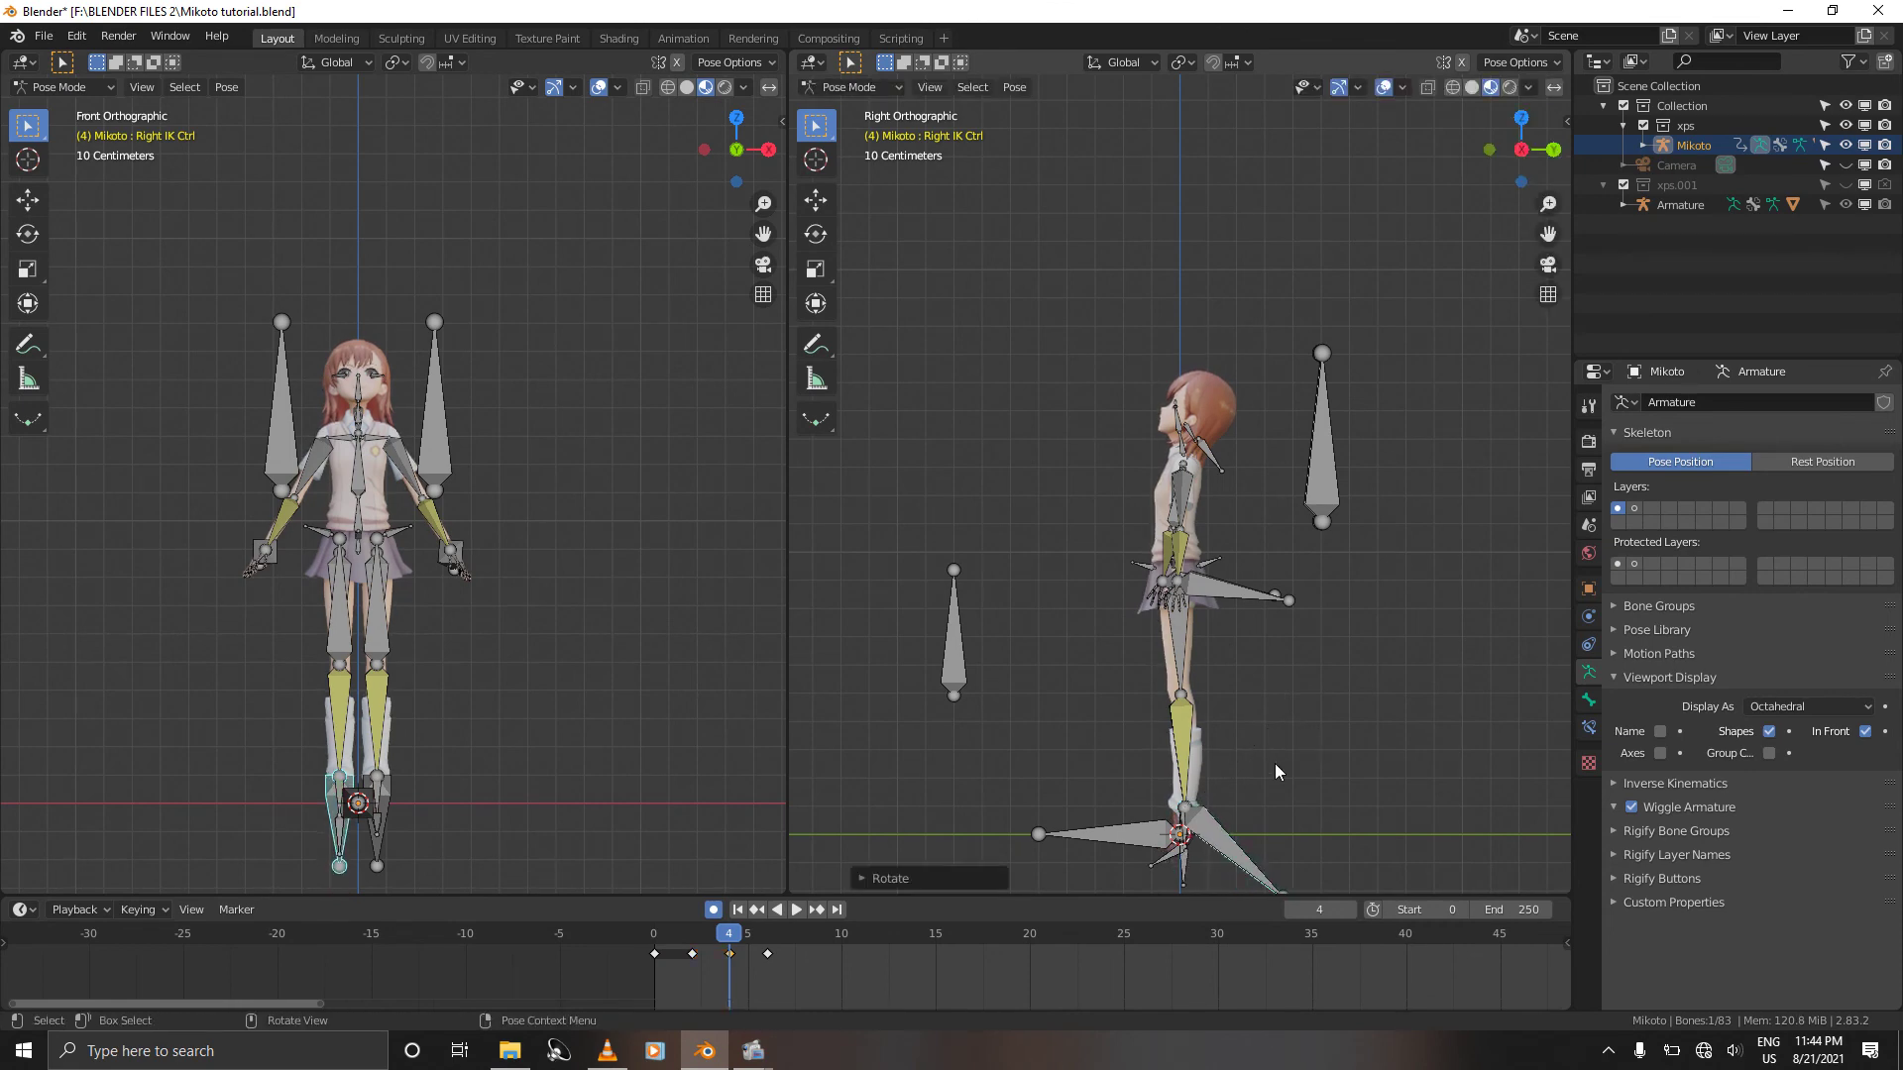
pyautogui.click(1181, 883)
pyautogui.press('r')
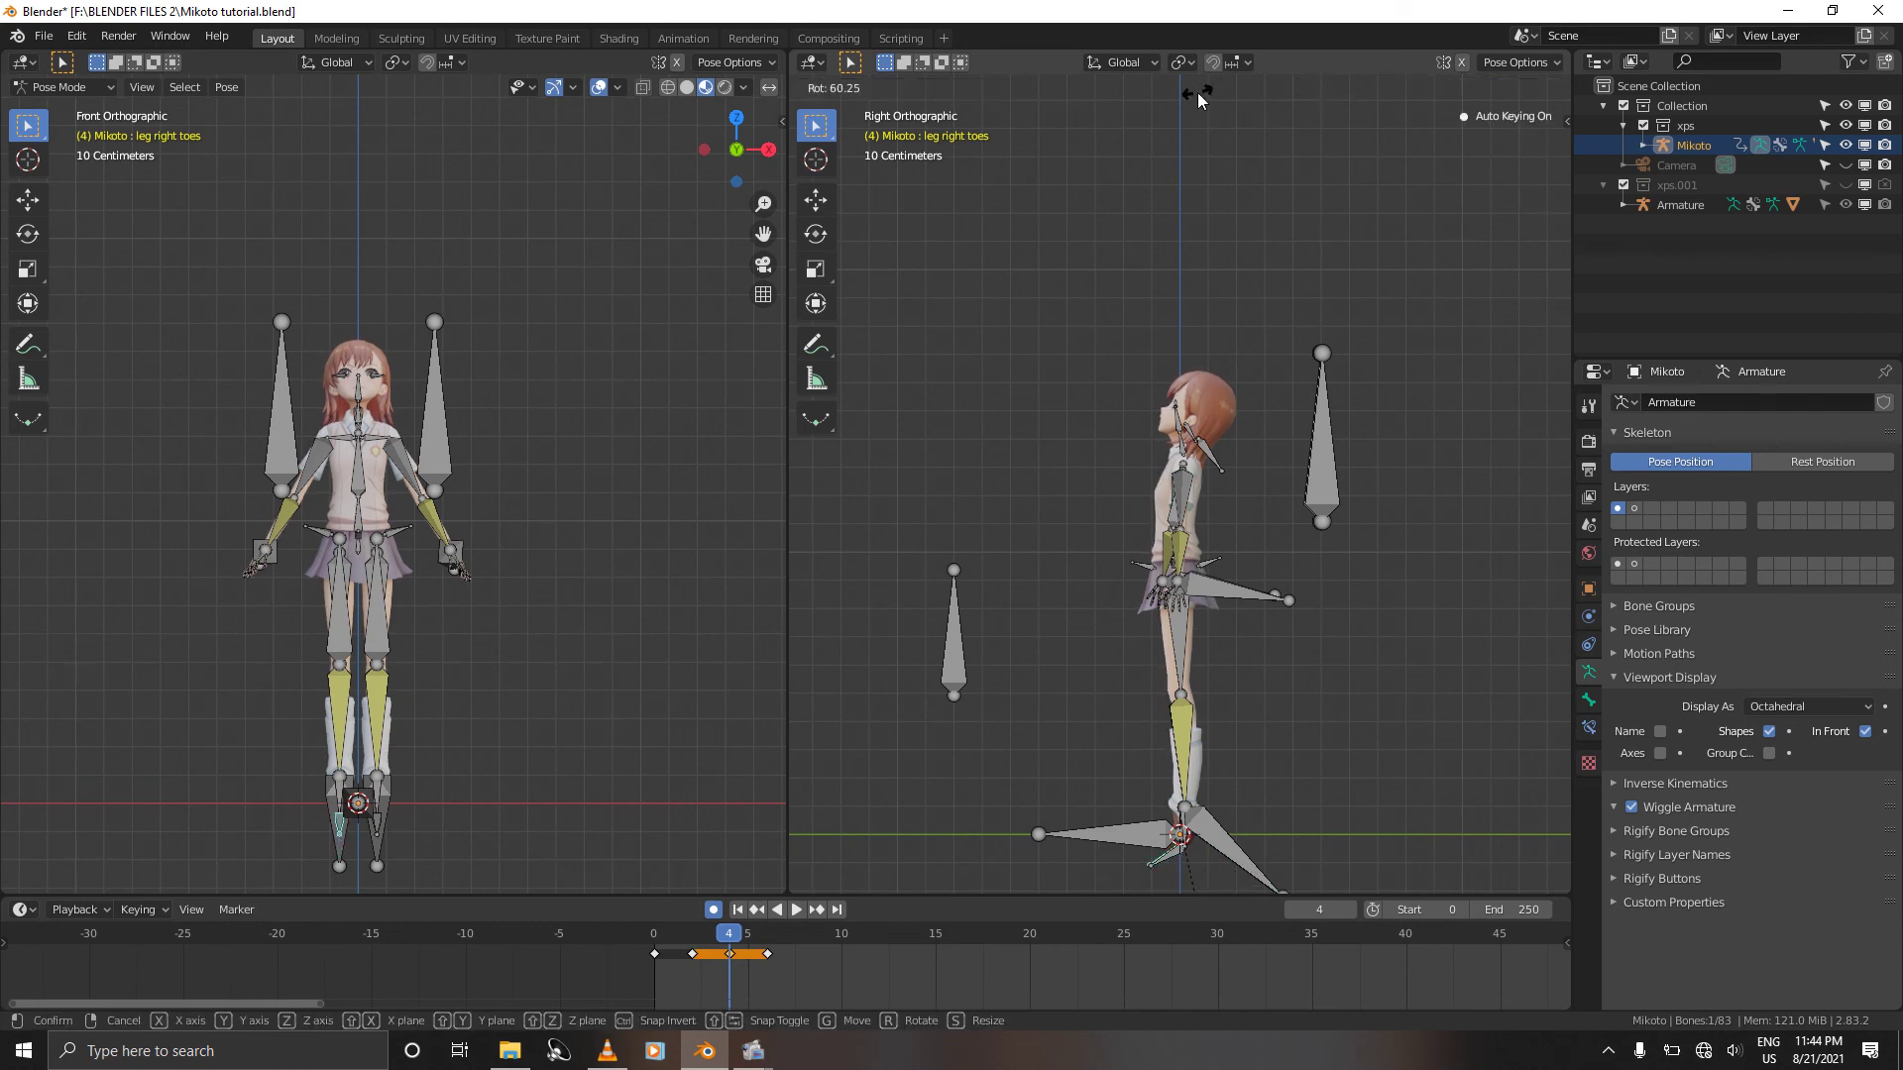
pyautogui.click(1197, 92)
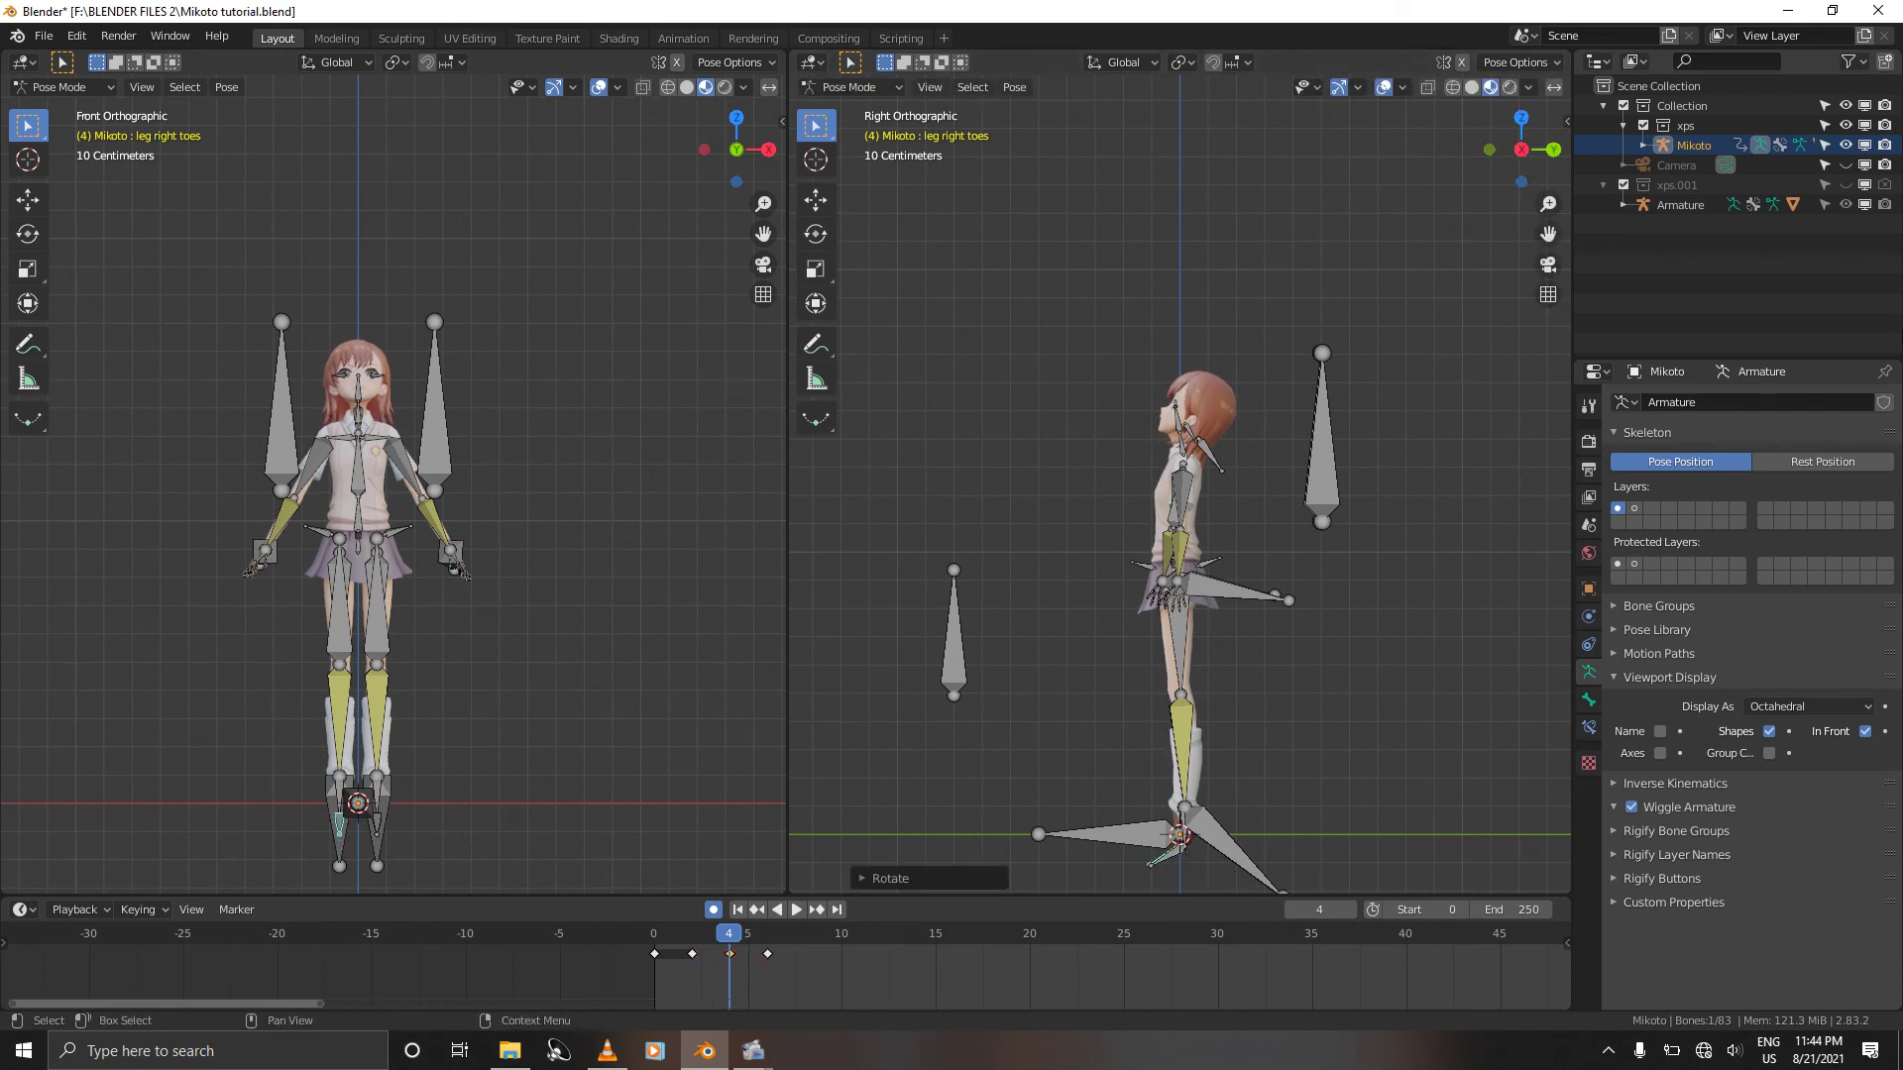
# Step: Set the armature's bone display to Wire
pyautogui.click(1762, 705)
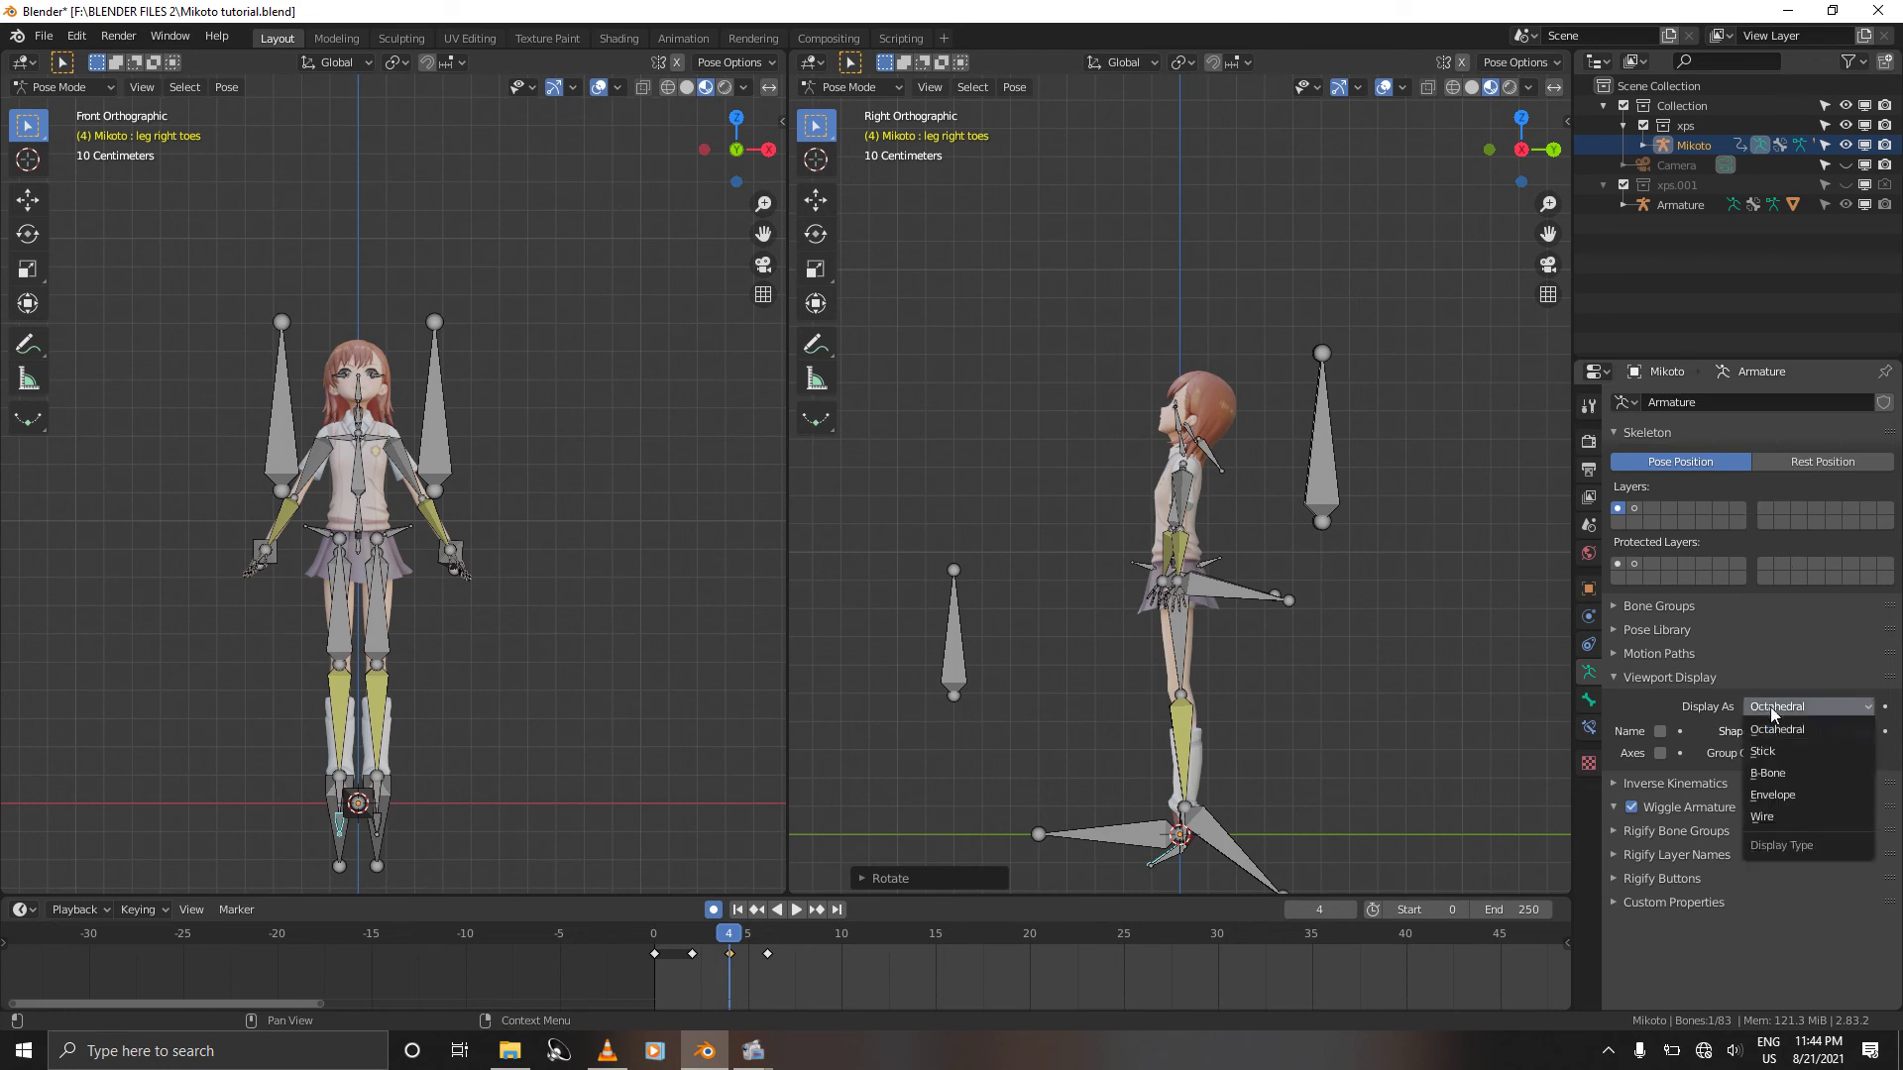
pyautogui.click(1762, 810)
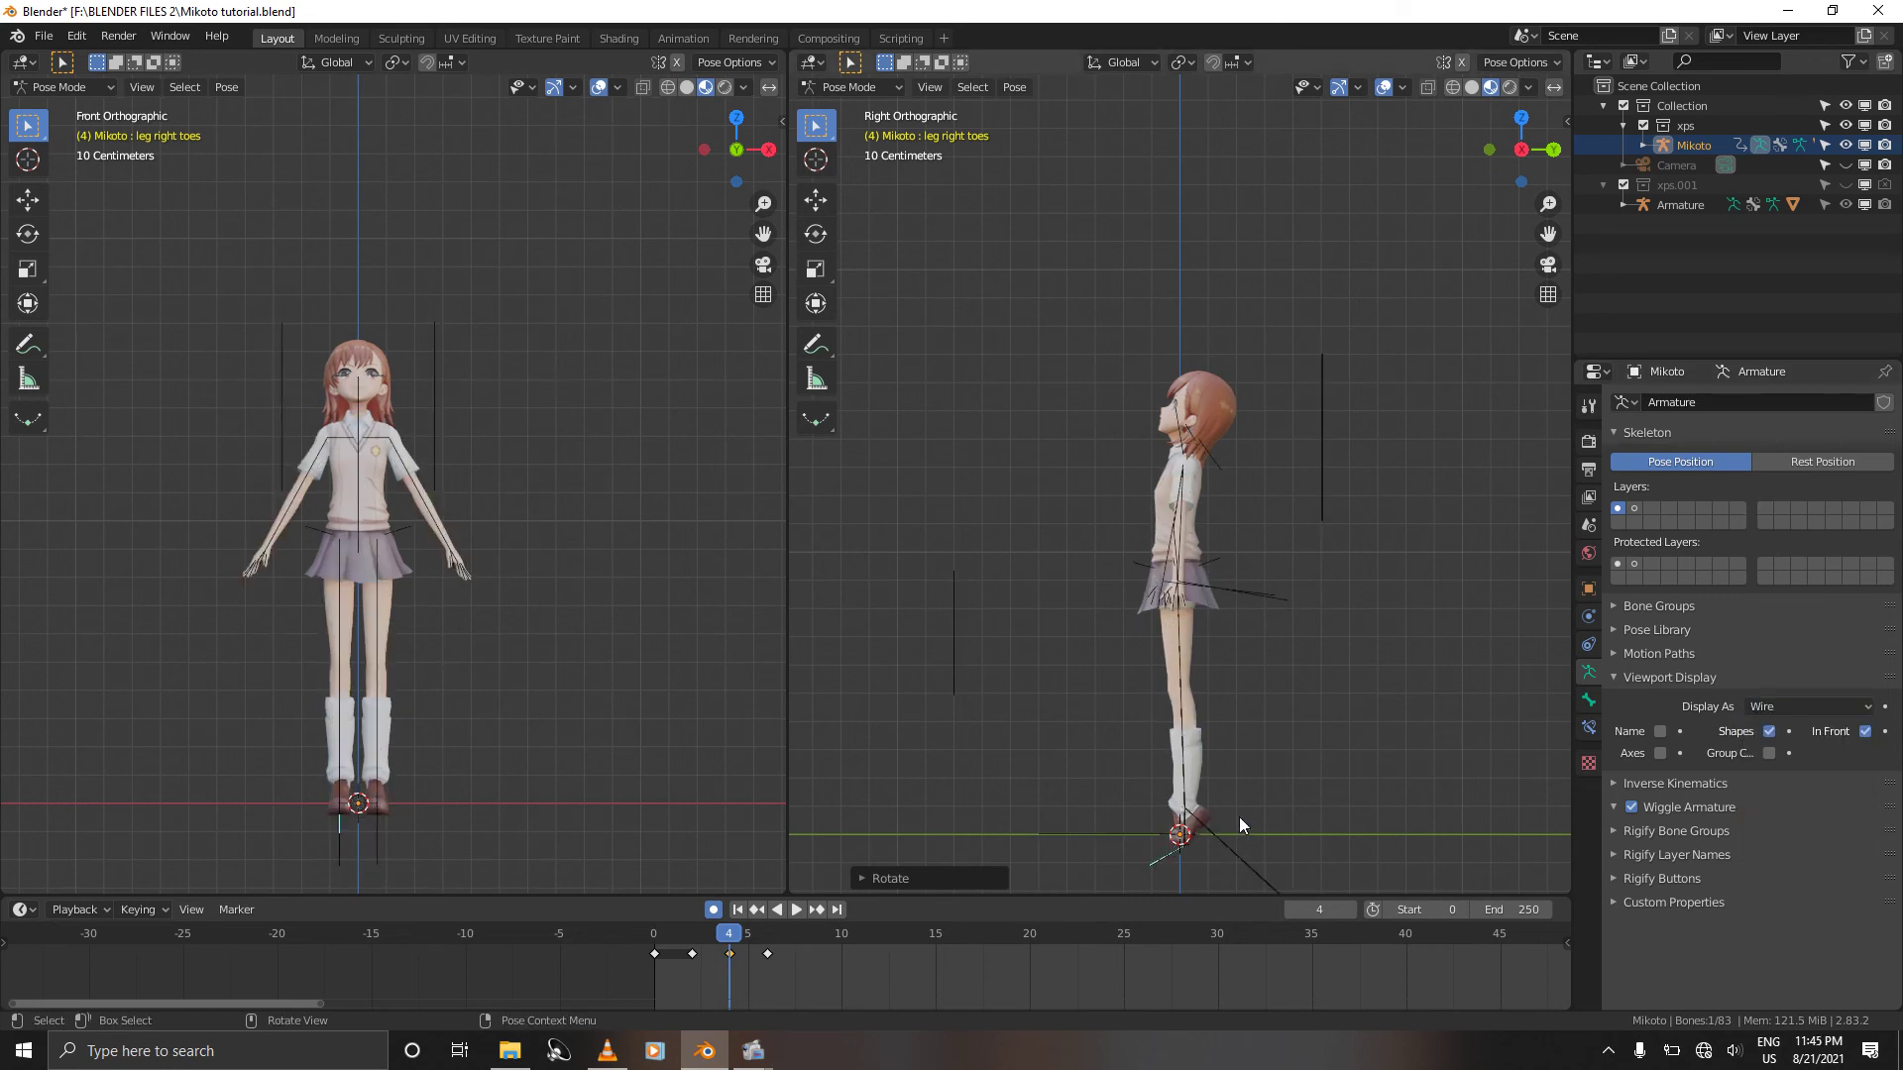
# Step: Select all the character's bones at frame 4 and raise them about 0.03 m along global Z so the tiptoes meet the ground line
pyautogui.keyDown('shift'); pyautogui.scroll(-5, 1239, 817); pyautogui.keyUp('shift')
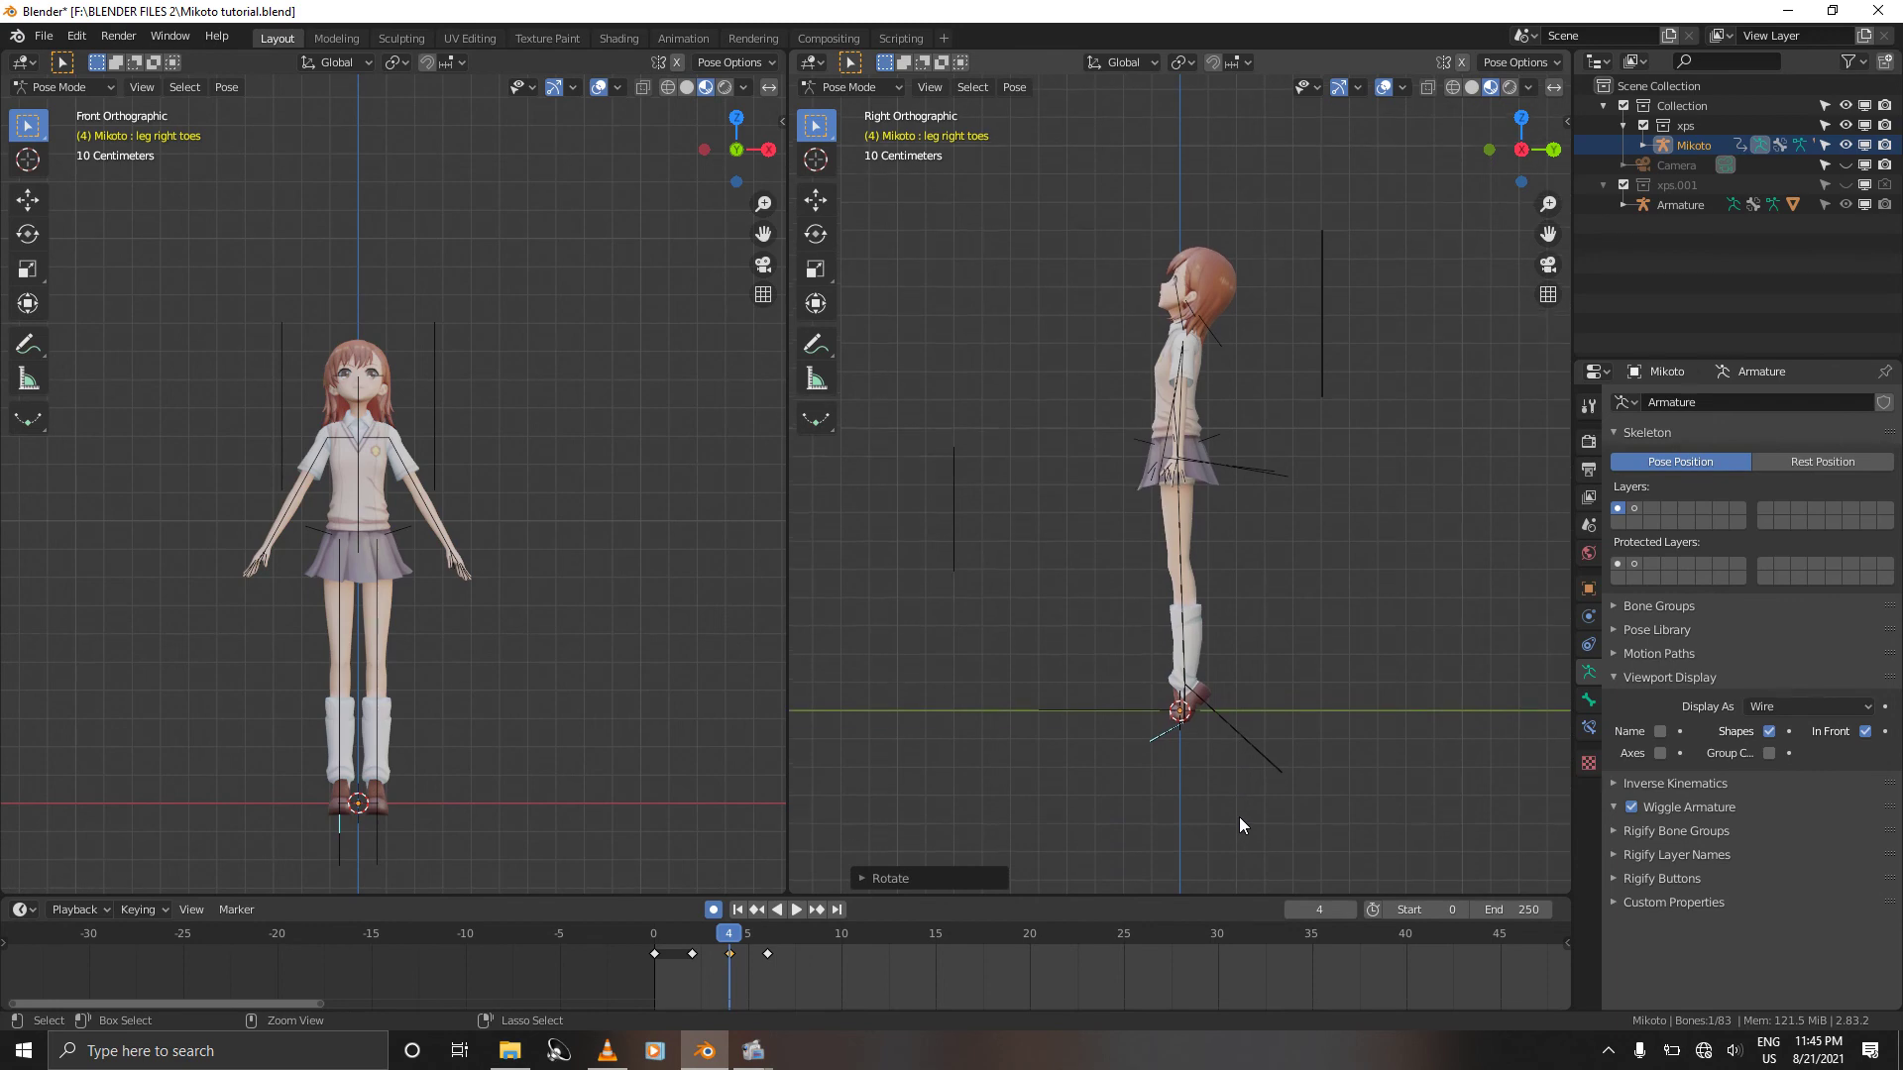
pyautogui.press('a')
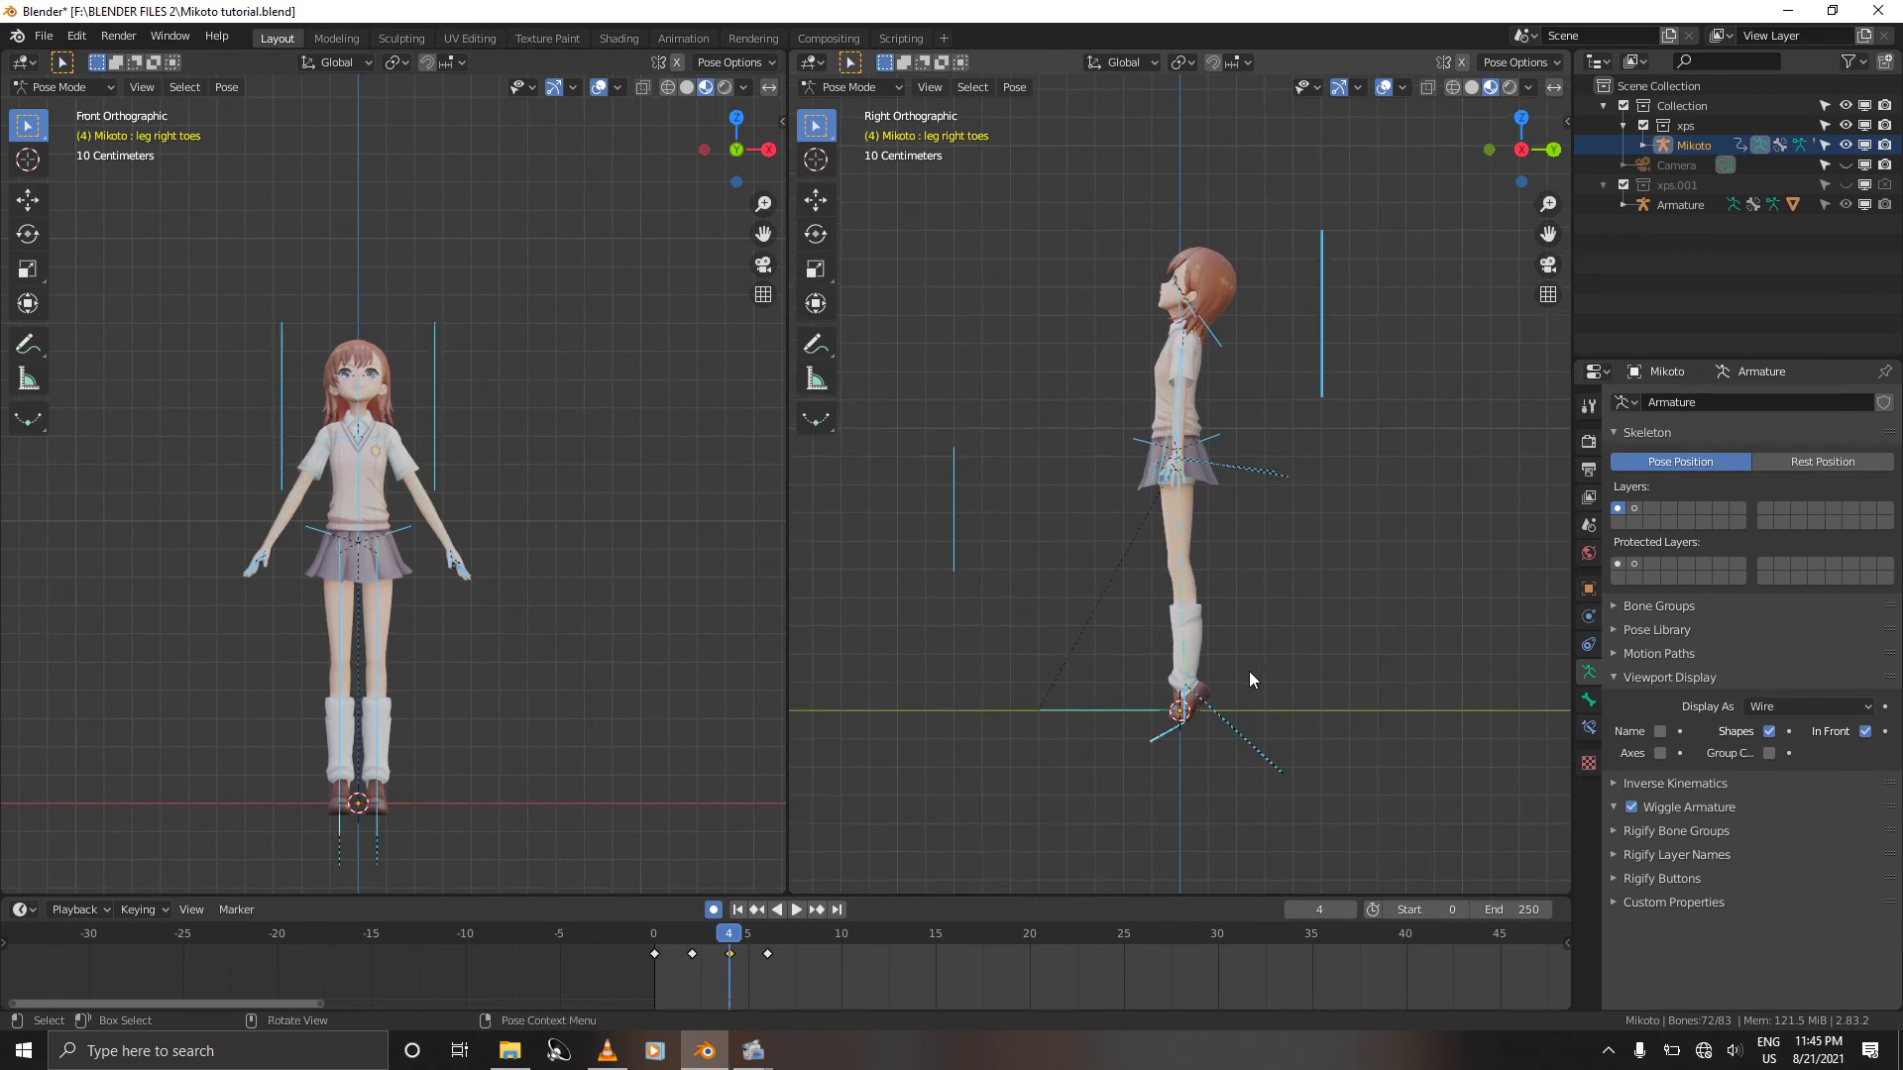
pyautogui.press('g')
pyautogui.press('z')
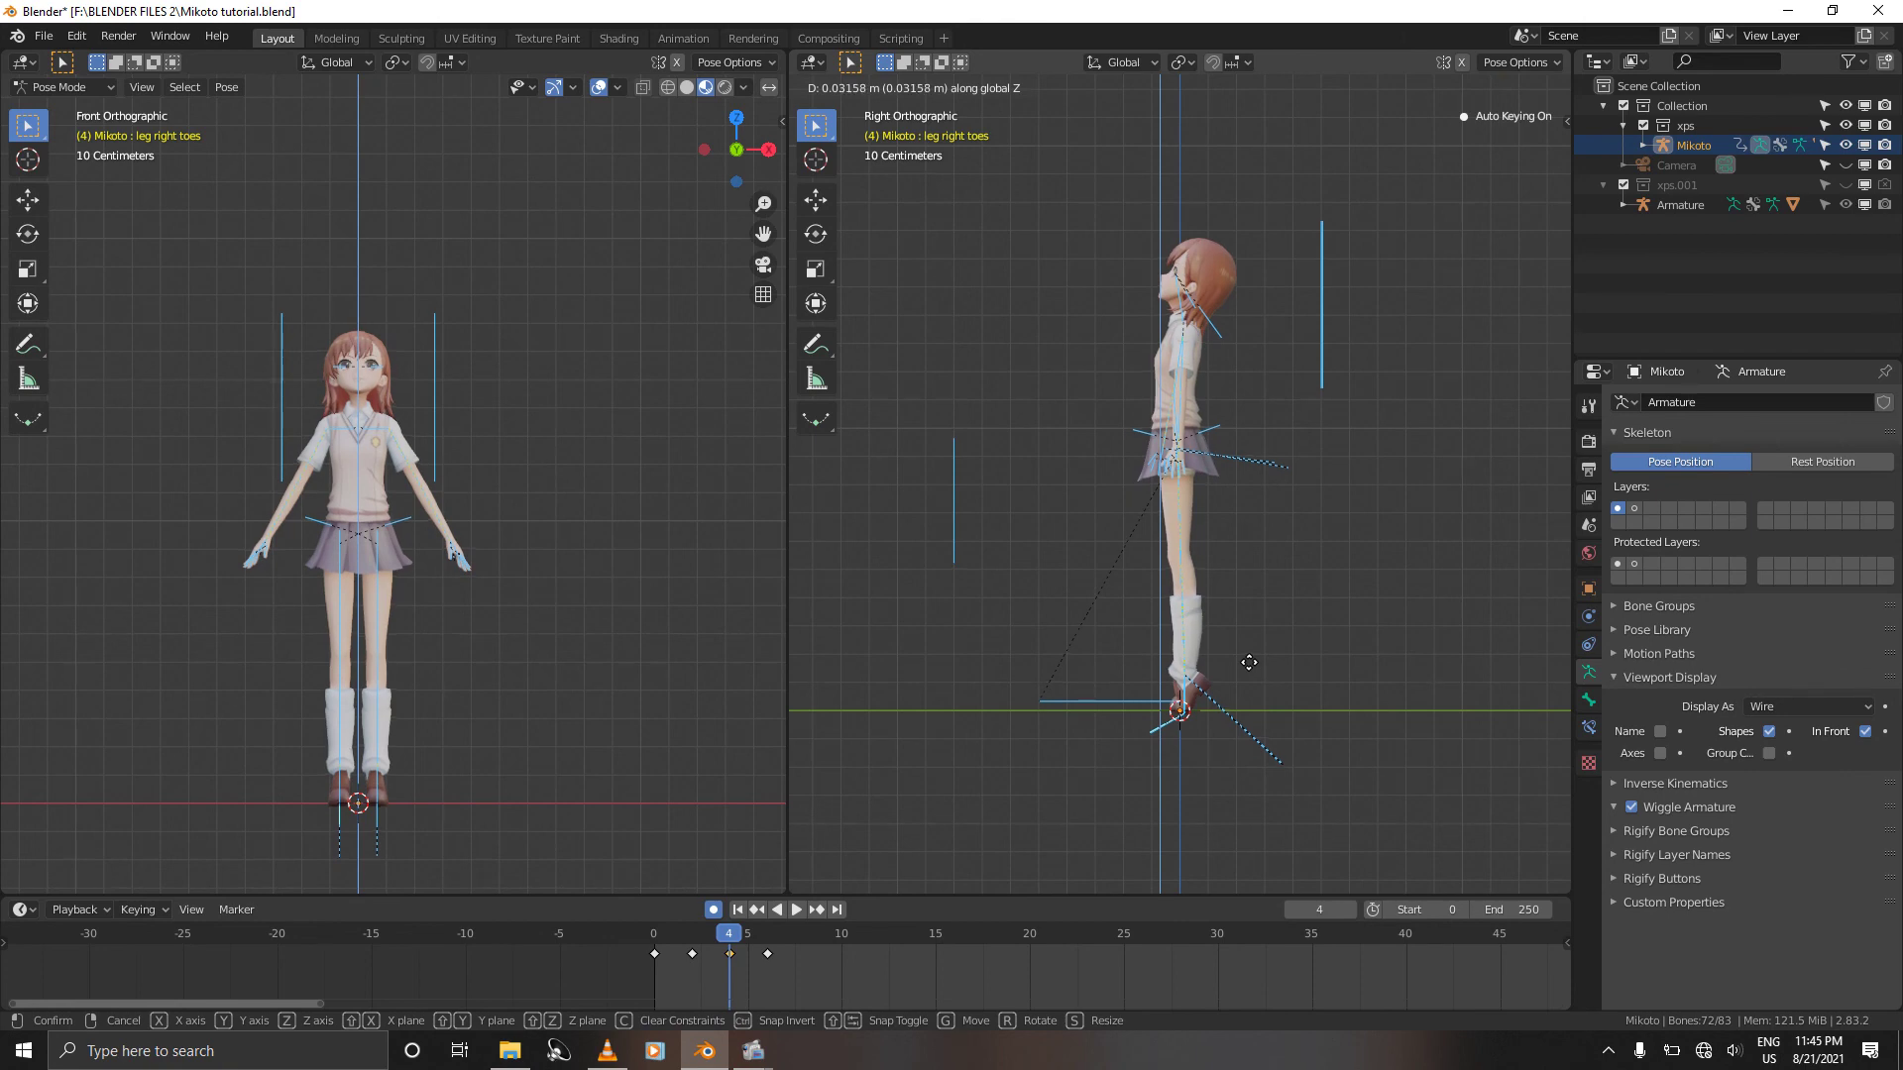
pyautogui.click(1248, 662)
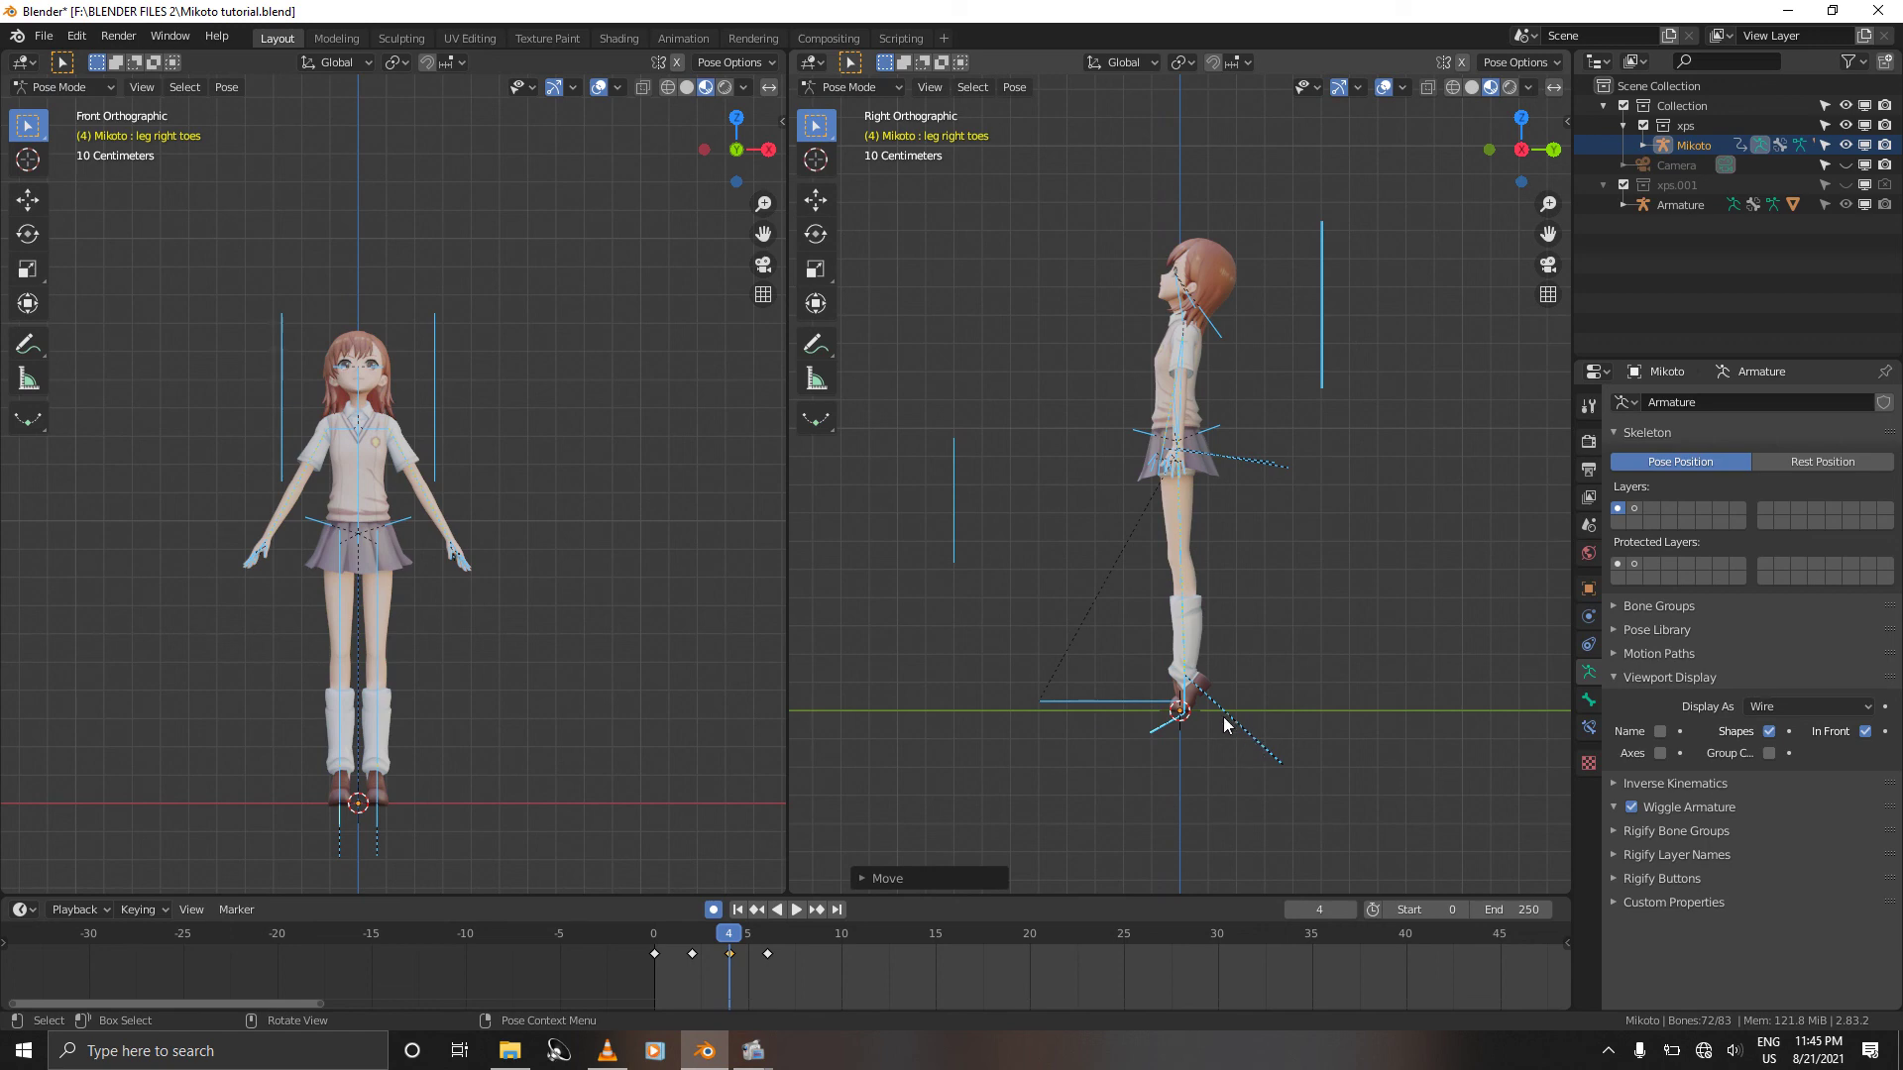
pyautogui.press('g')
pyautogui.press('z')
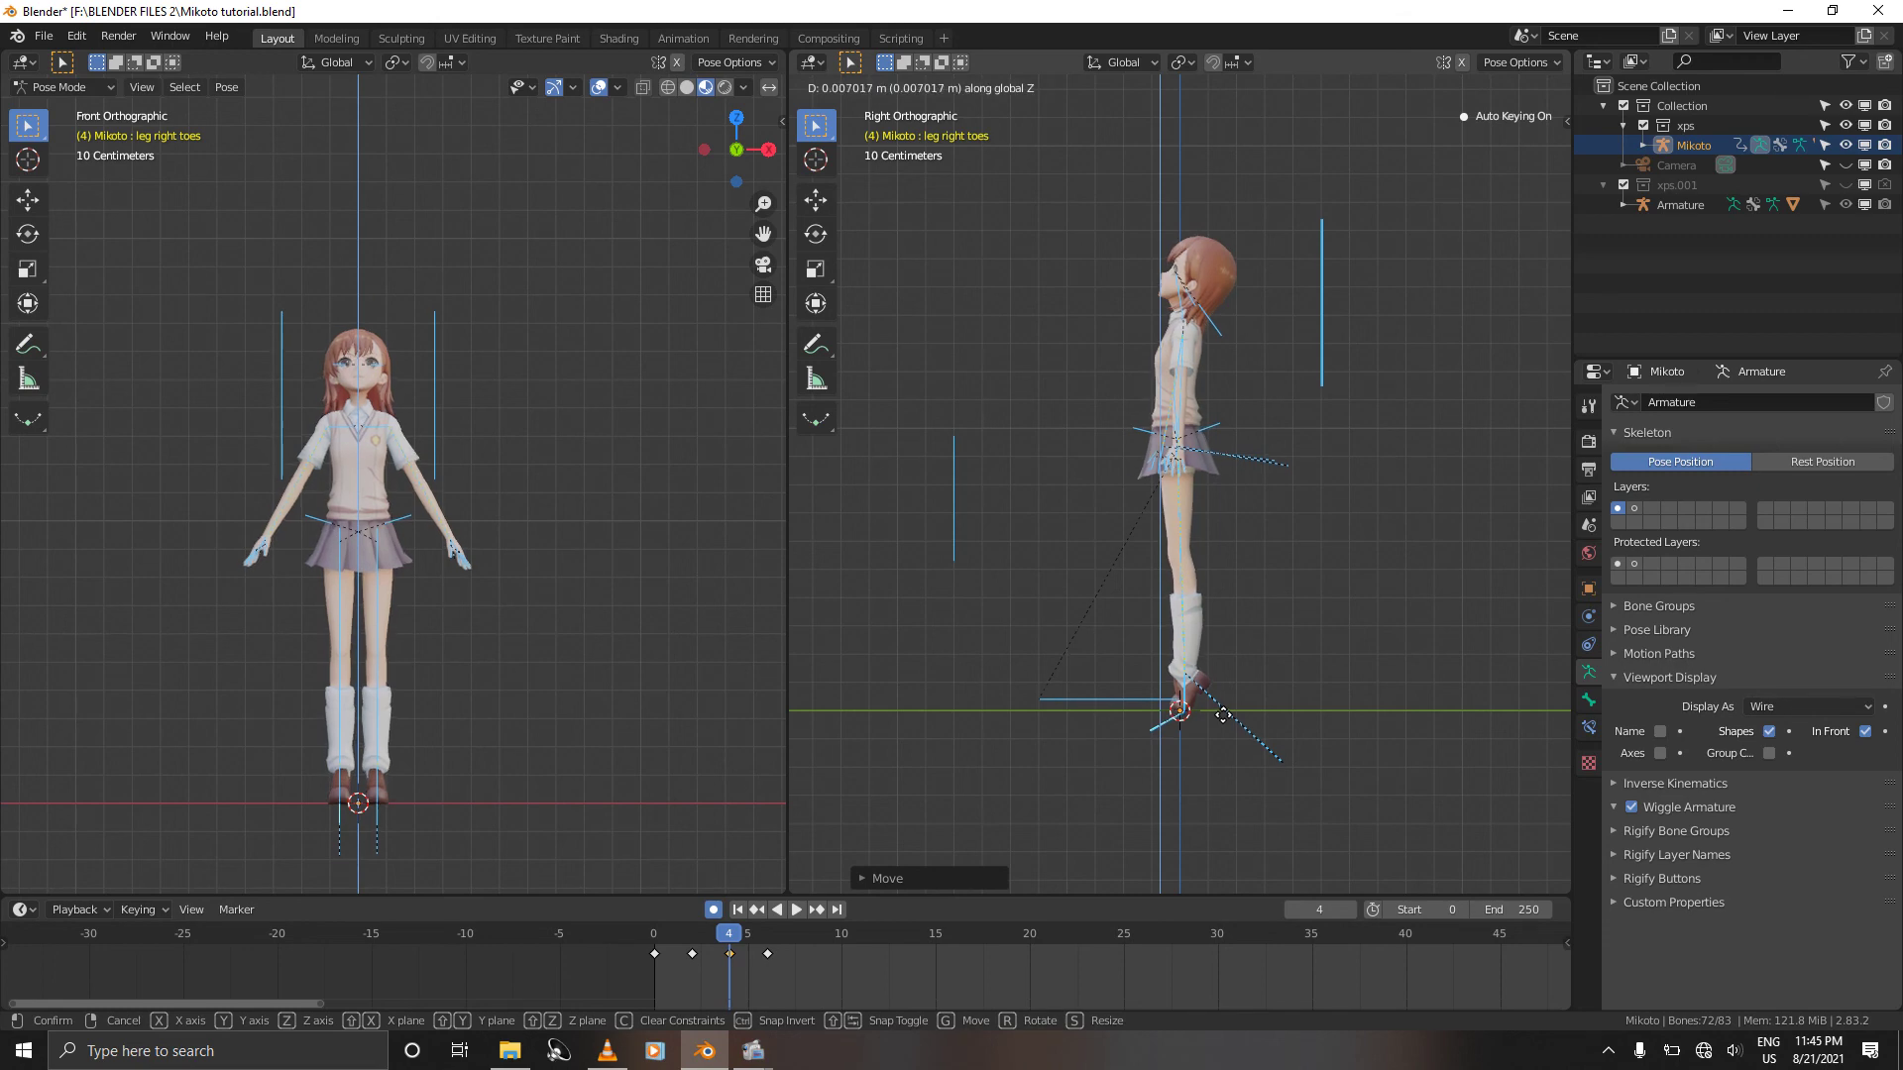
pyautogui.click(1224, 720)
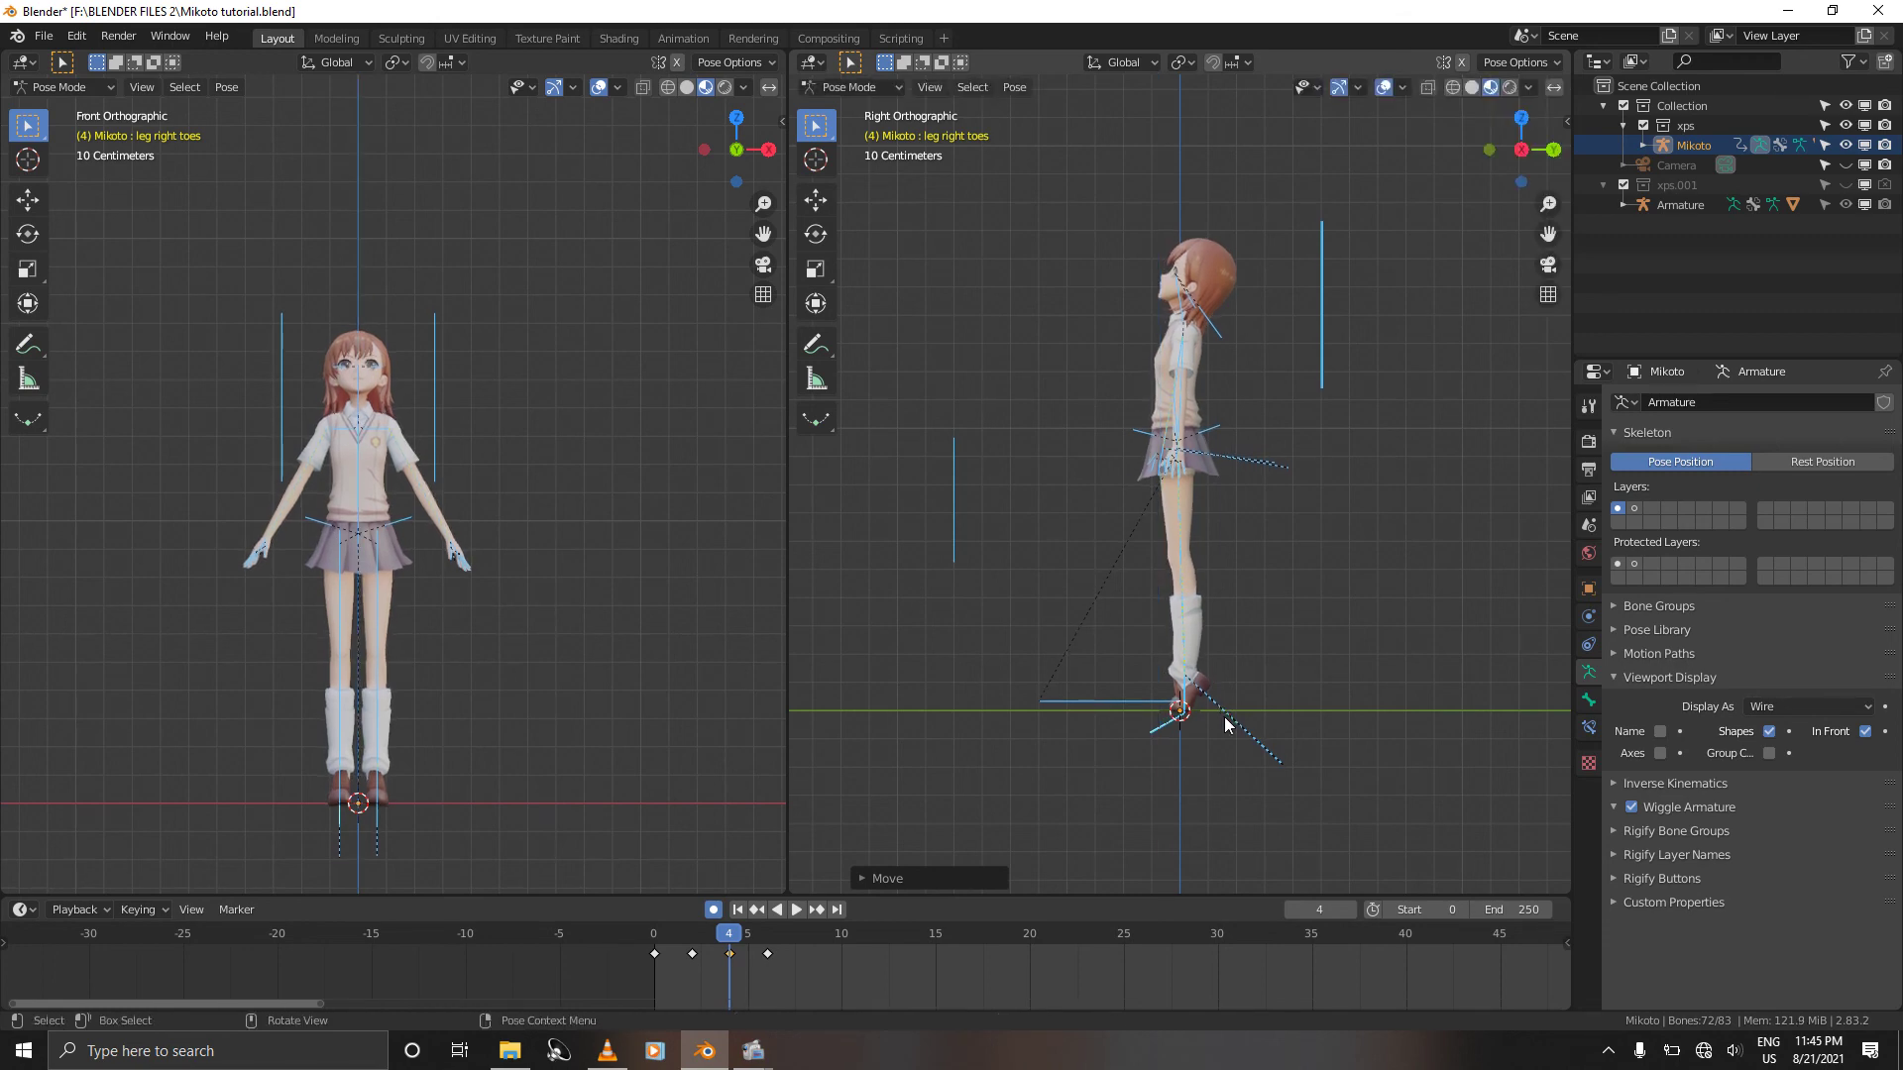
# Step: Step frame by frame from frame 4 to 0, forward to 6 and back to 0 to review the jump poses
pyautogui.press('Left')
pyautogui.press('Left')
pyautogui.press('Left')
pyautogui.press('Left')
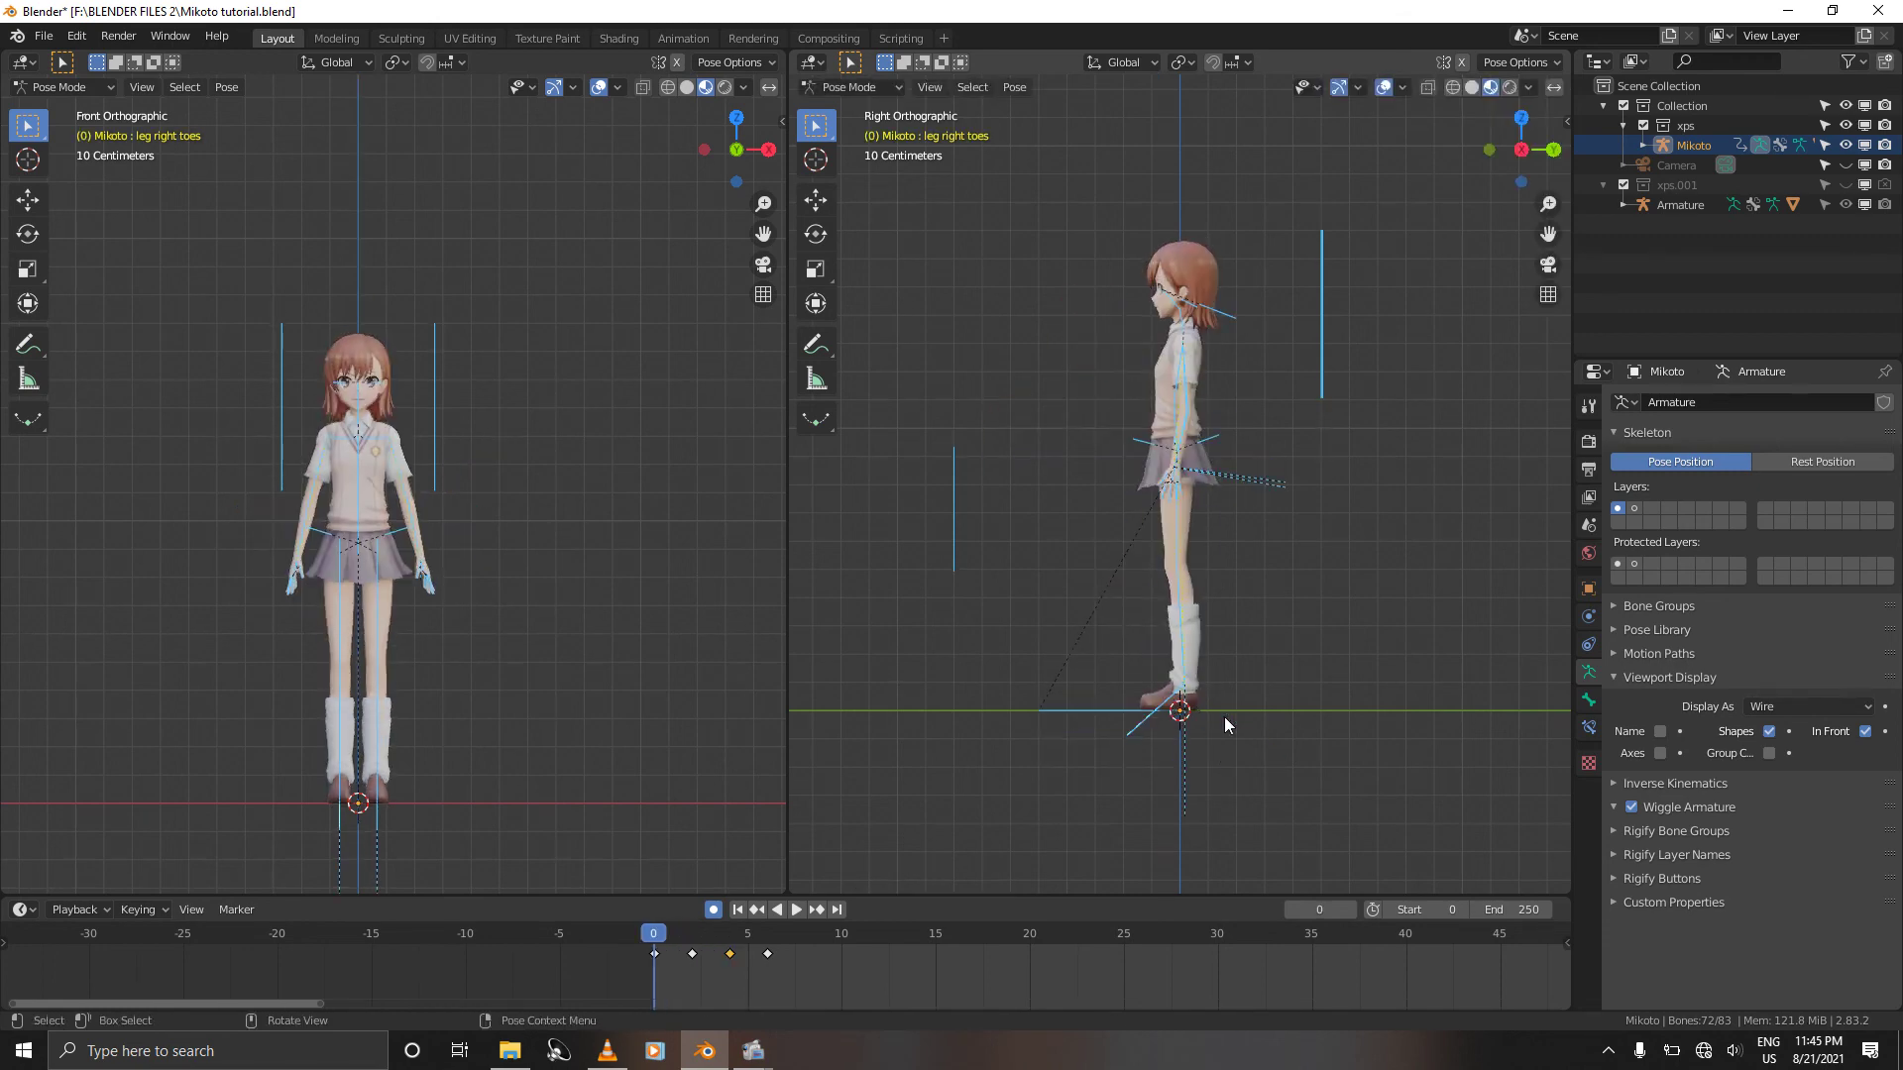
pyautogui.press('Right')
pyautogui.press('Right')
pyautogui.press('Right')
pyautogui.press('Right')
pyautogui.press('Right')
pyautogui.press('Right')
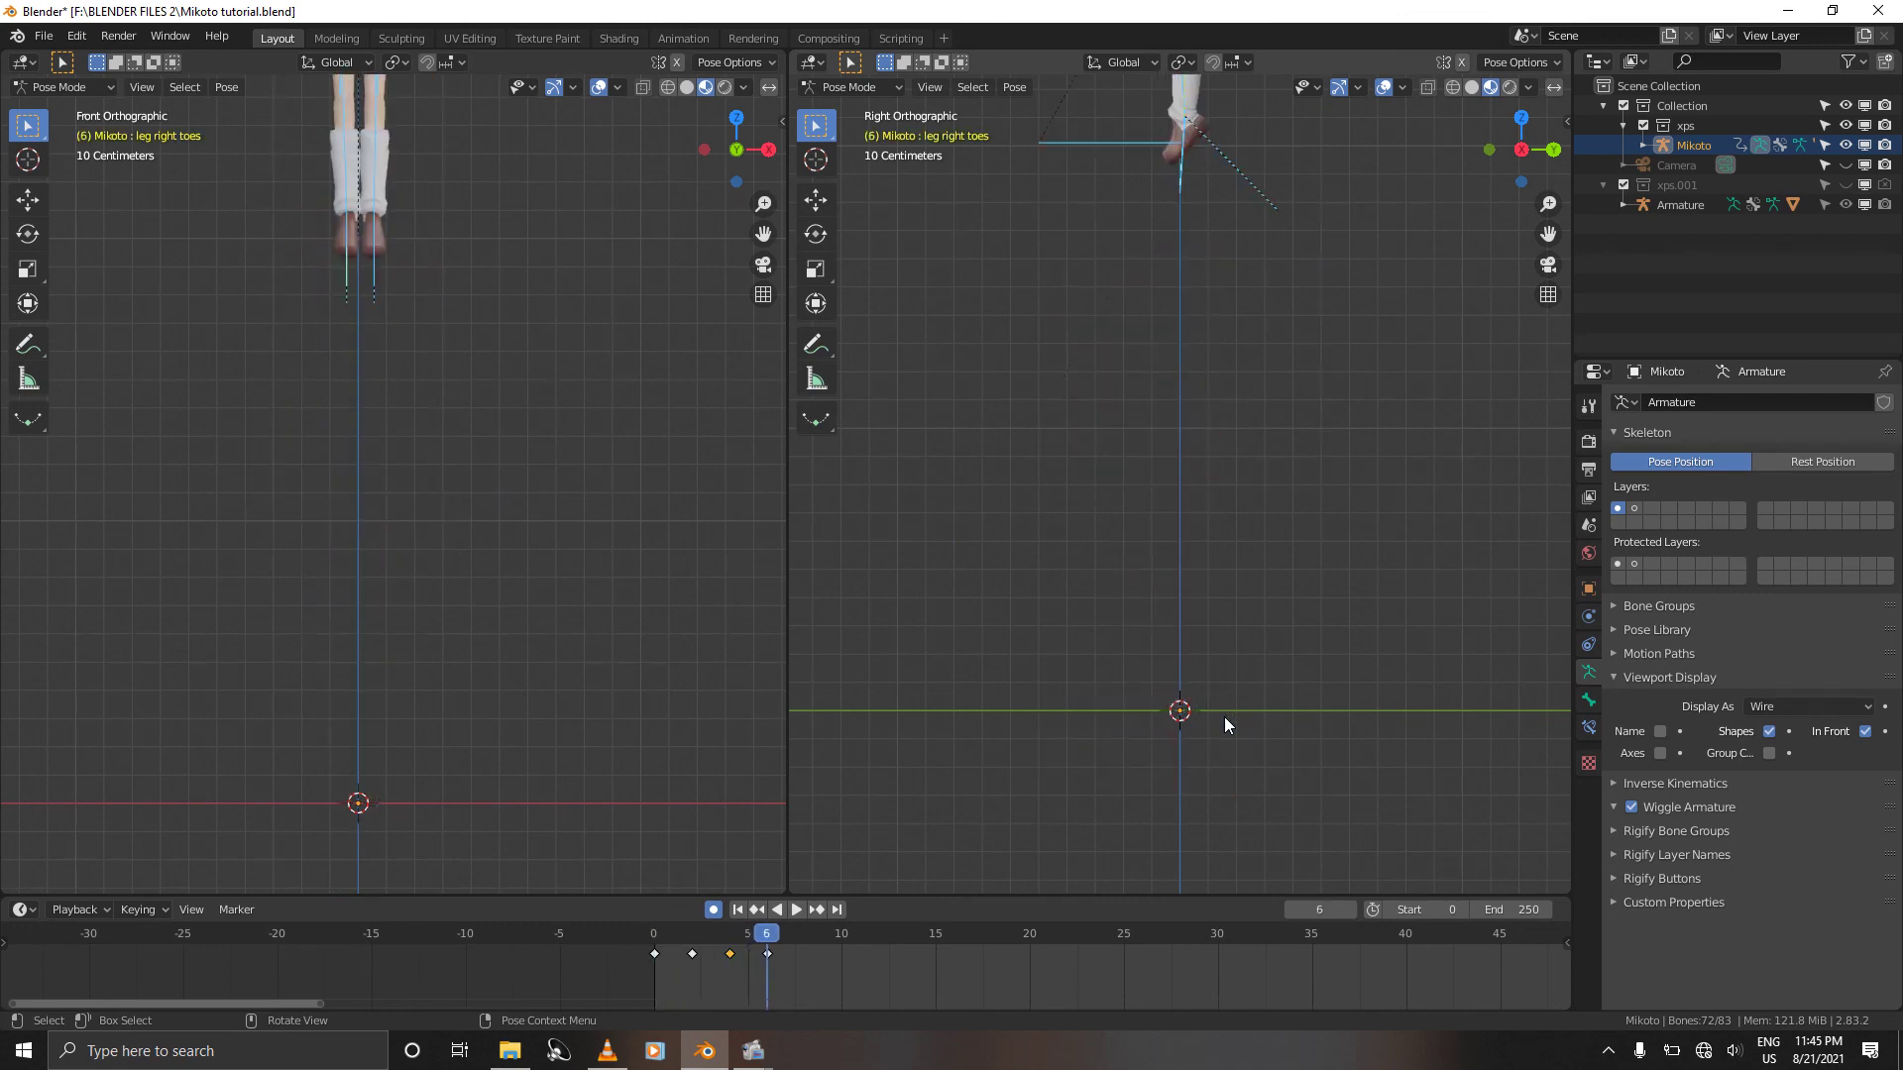
pyautogui.press('Left')
pyautogui.press('Left')
pyautogui.press('Left')
pyautogui.press('Left')
pyautogui.press('Left')
pyautogui.press('Left')
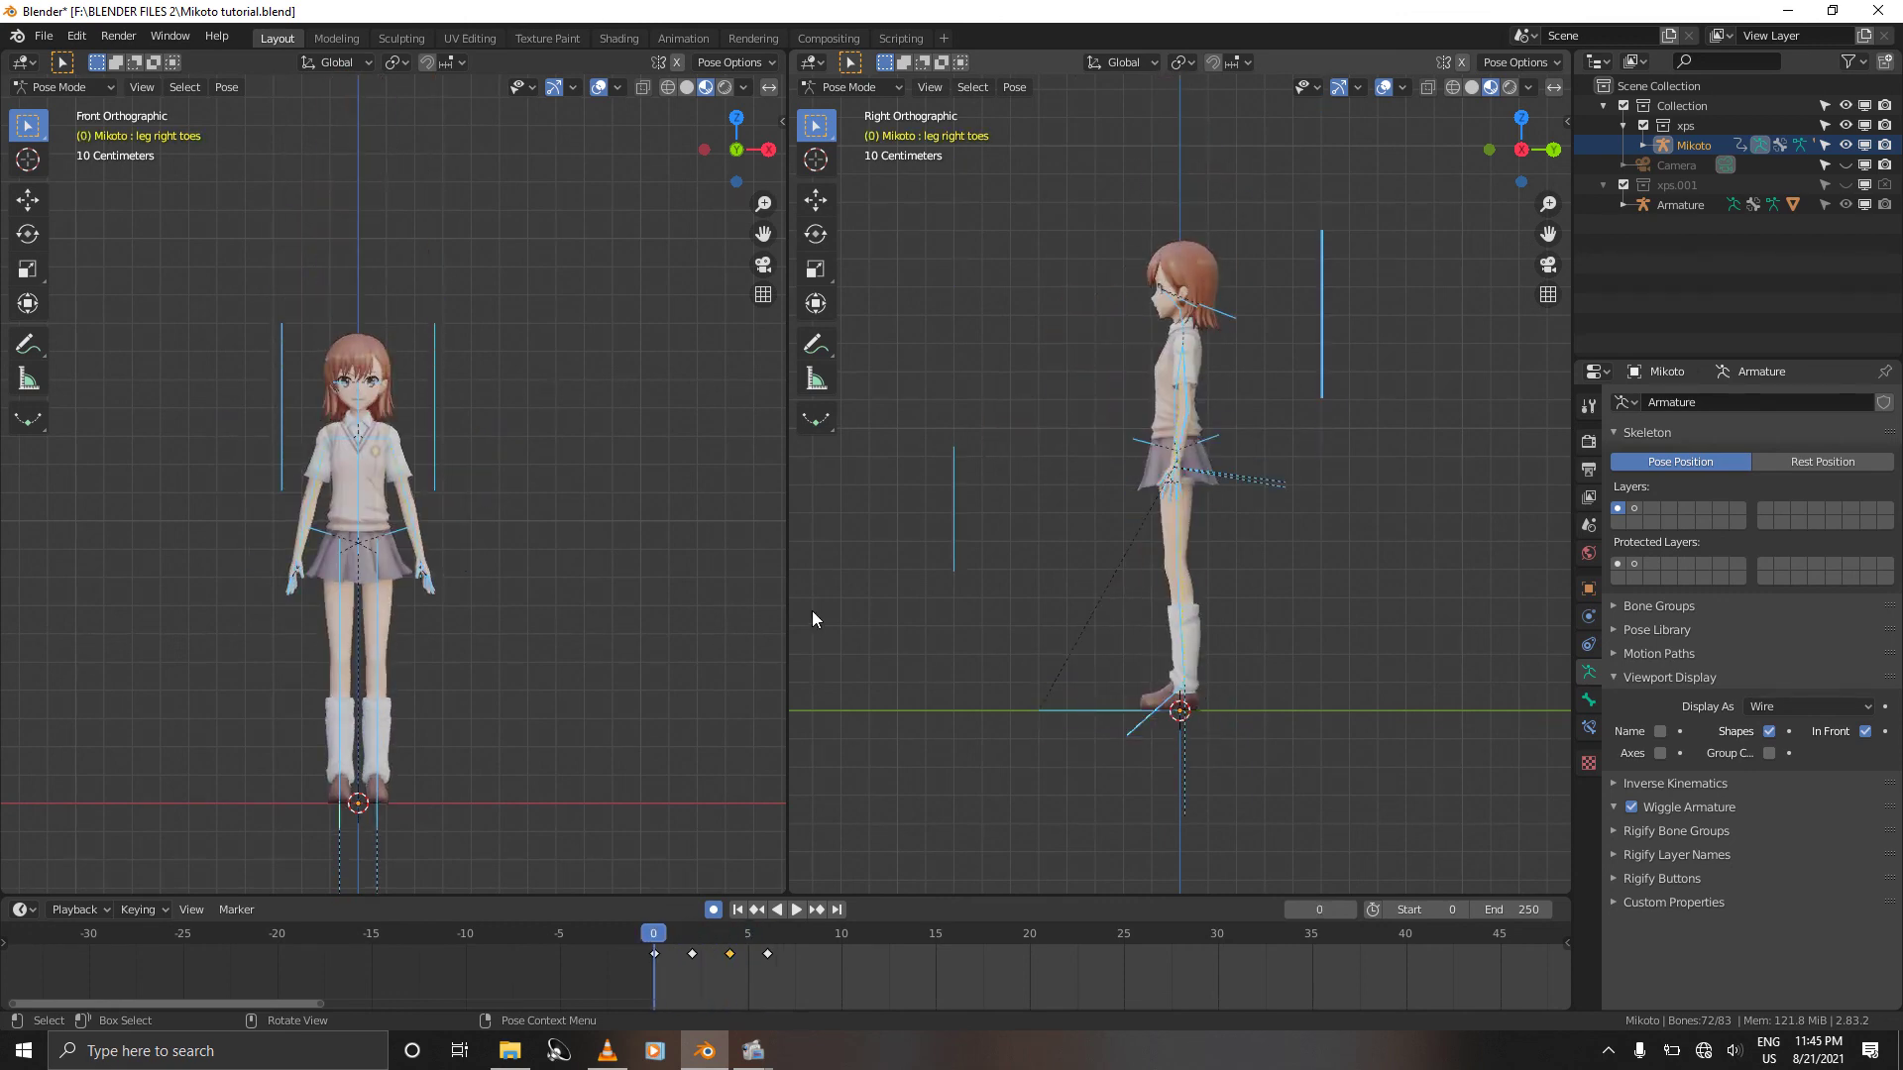
# Step: Play the jump animation from frame 0 with the whole motion framed in both the front and side views
pyautogui.scroll(-3, 645, 598)
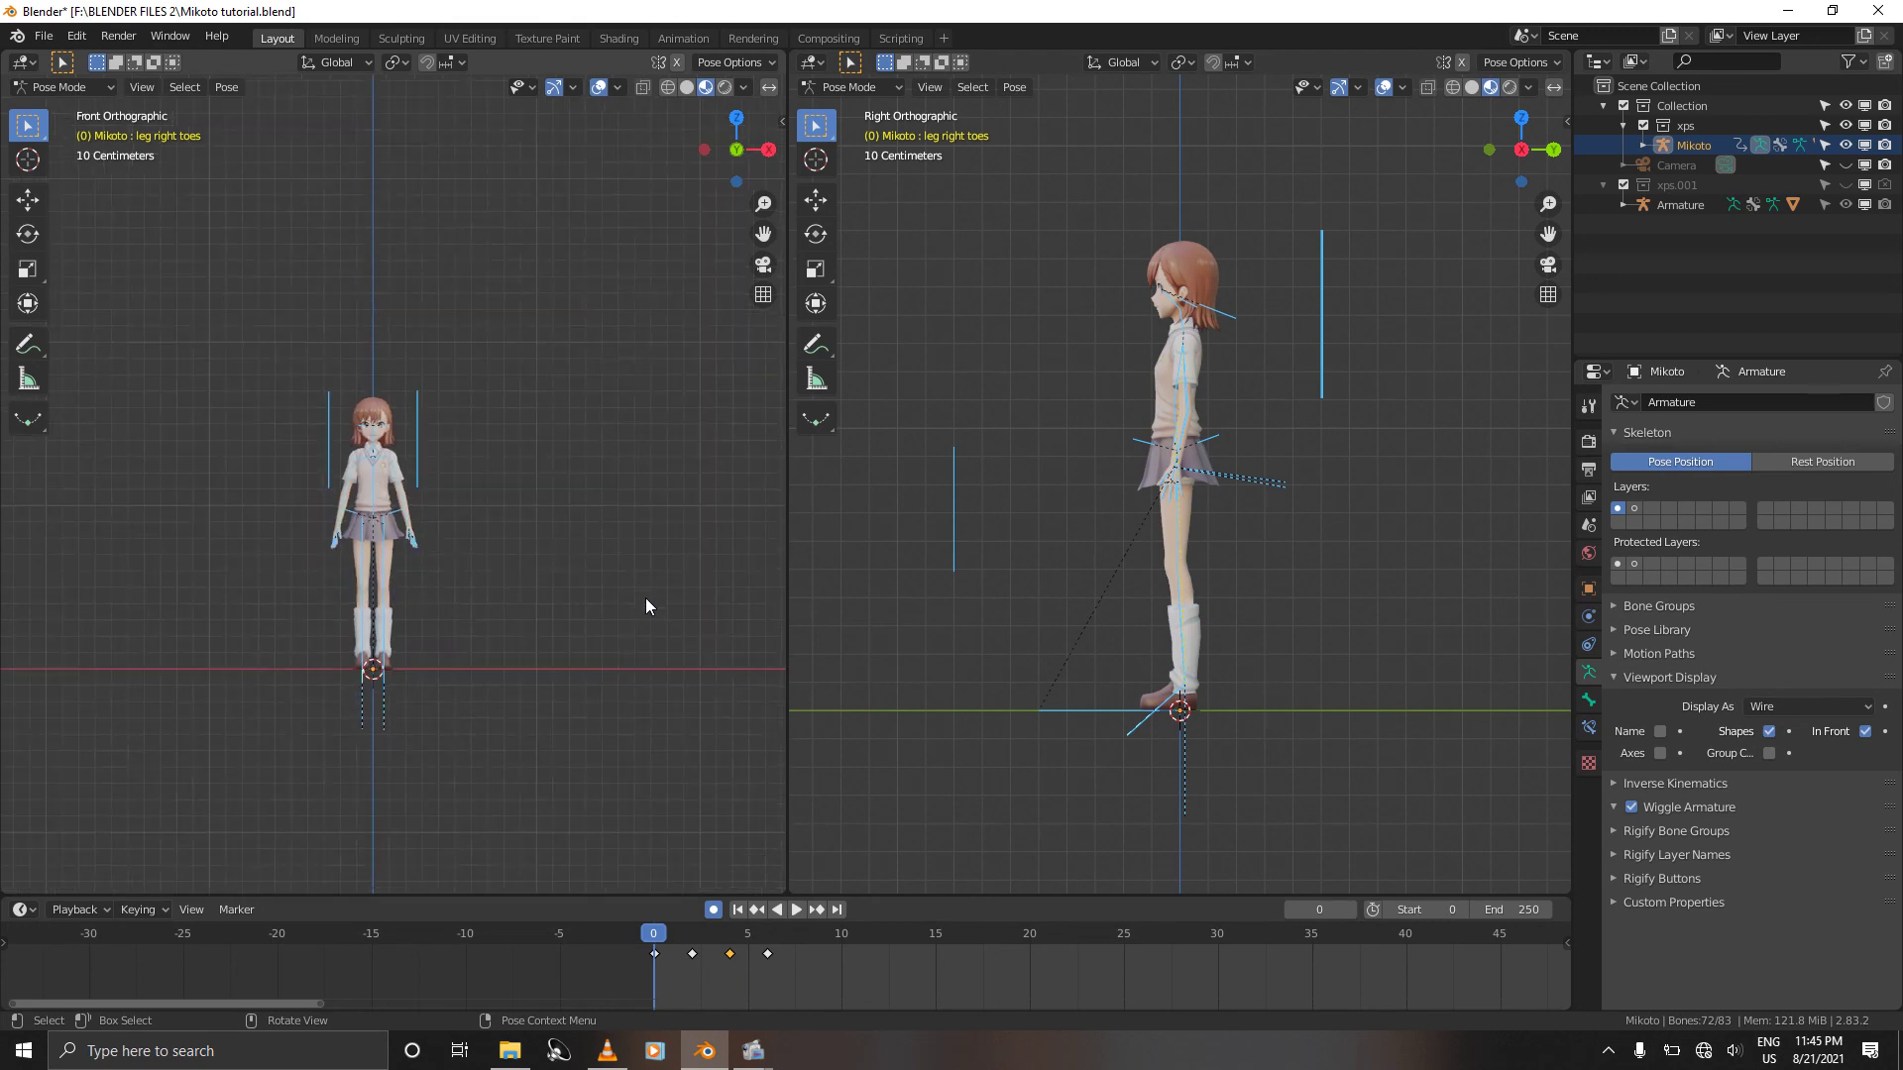
pyautogui.scroll(-3, 1096, 586)
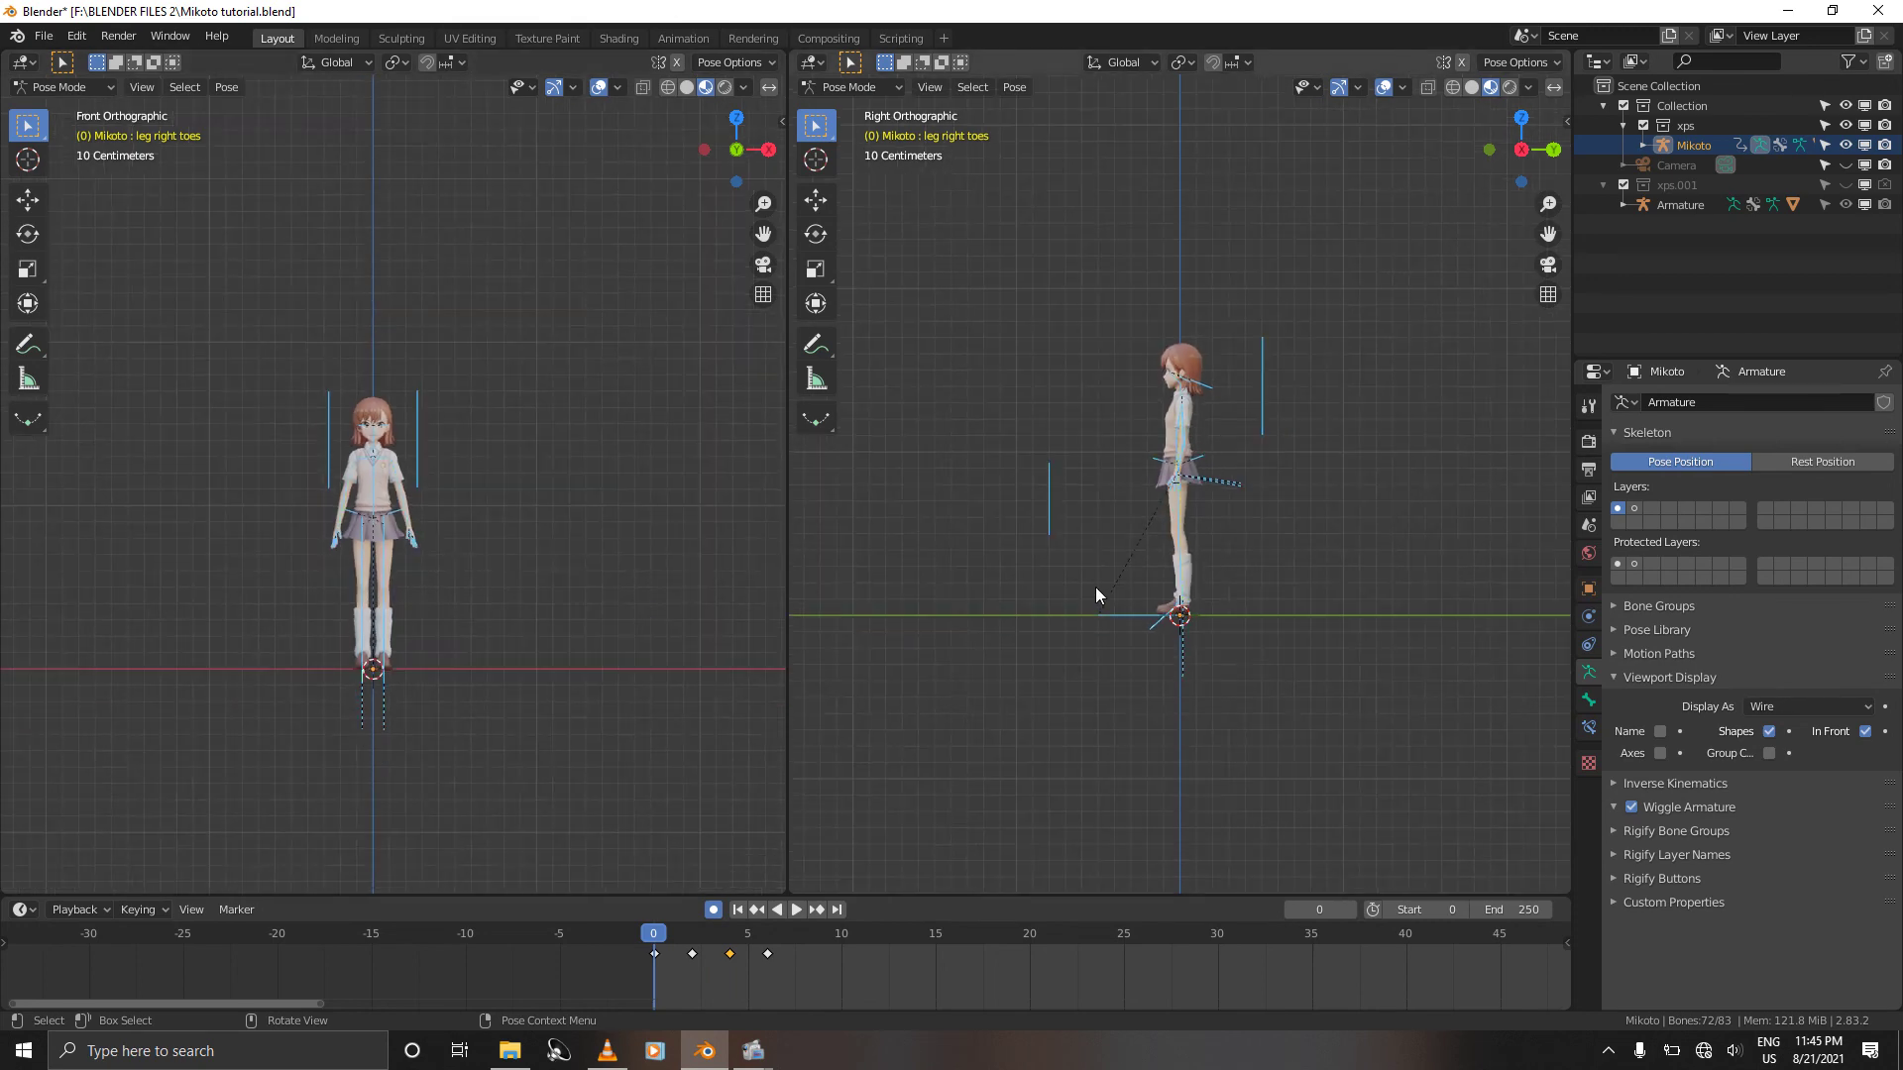
pyautogui.keyDown('ctrl'); pyautogui.scroll(3, 1095, 586); pyautogui.keyUp('ctrl')
pyautogui.keyDown('ctrl'); pyautogui.scroll(-1, 1096, 595); pyautogui.keyUp('ctrl')
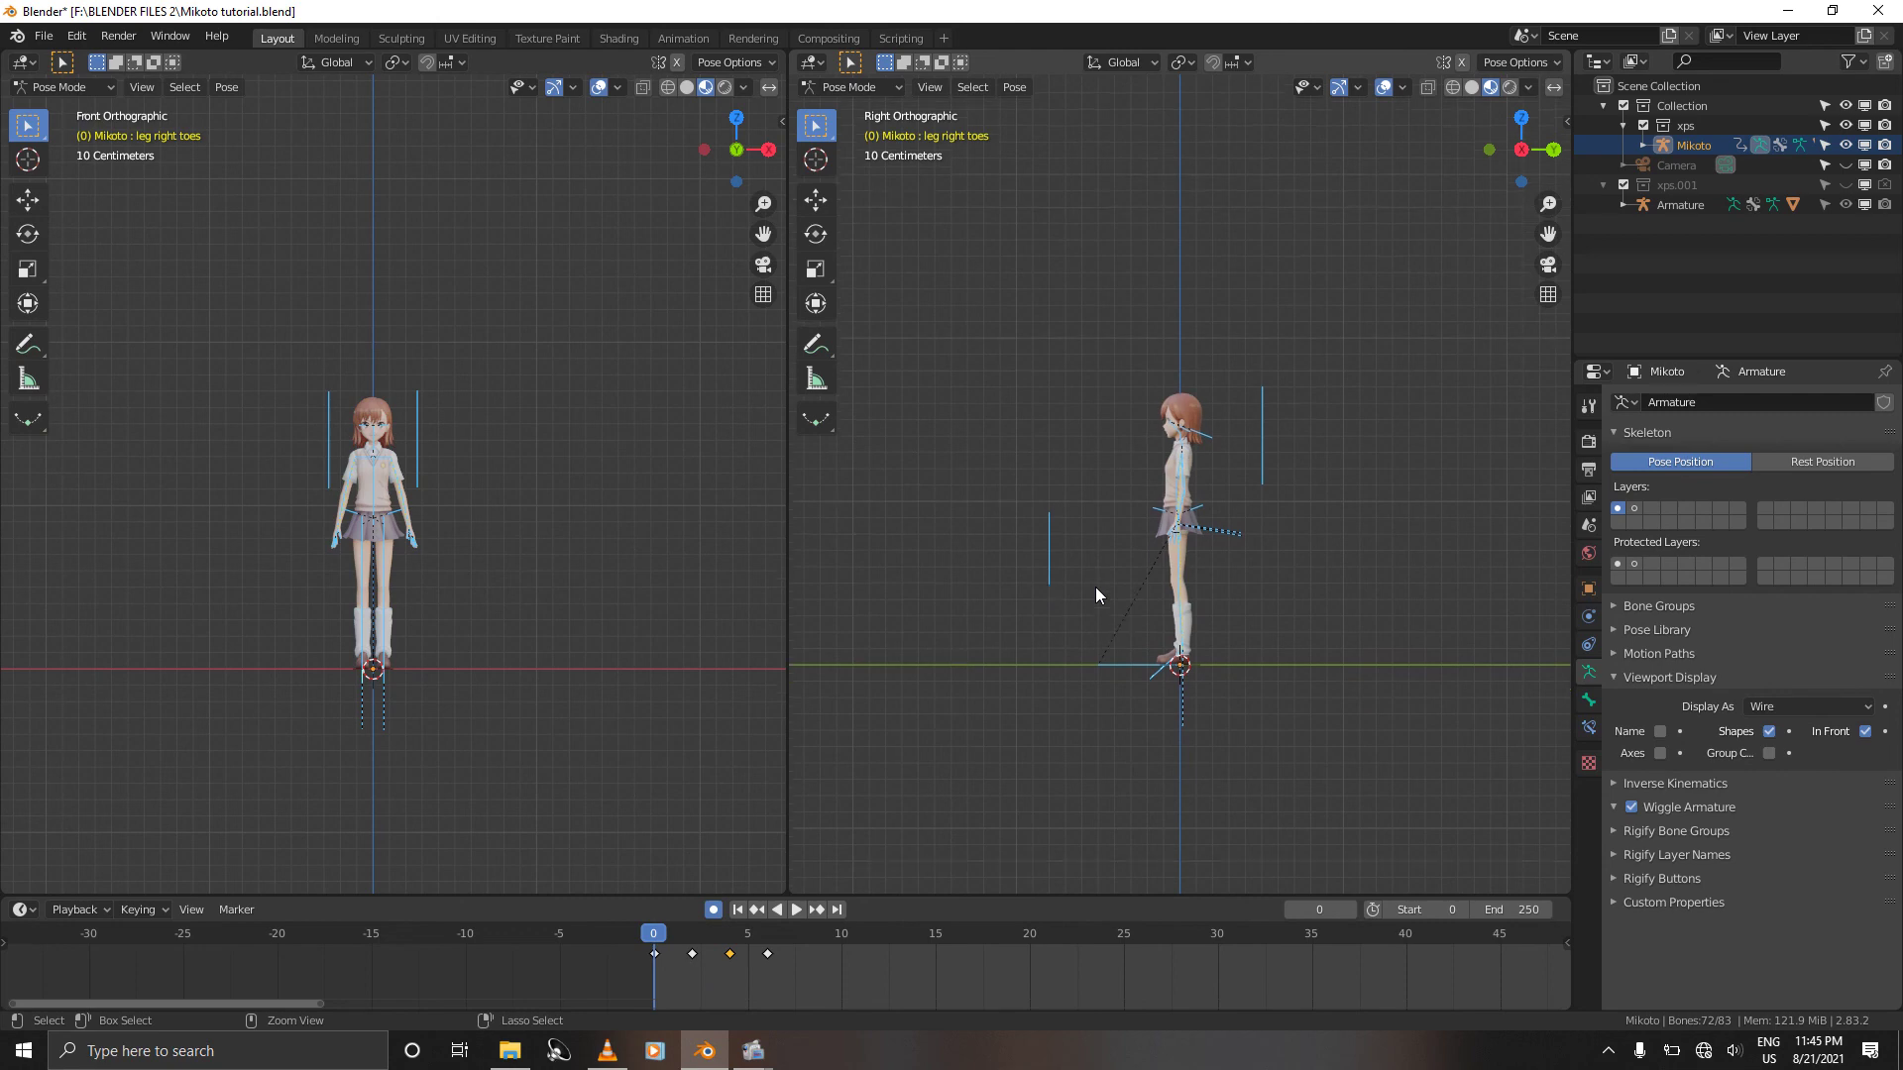
pyautogui.scroll(-1, 567, 417)
pyautogui.scroll(-1, 567, 425)
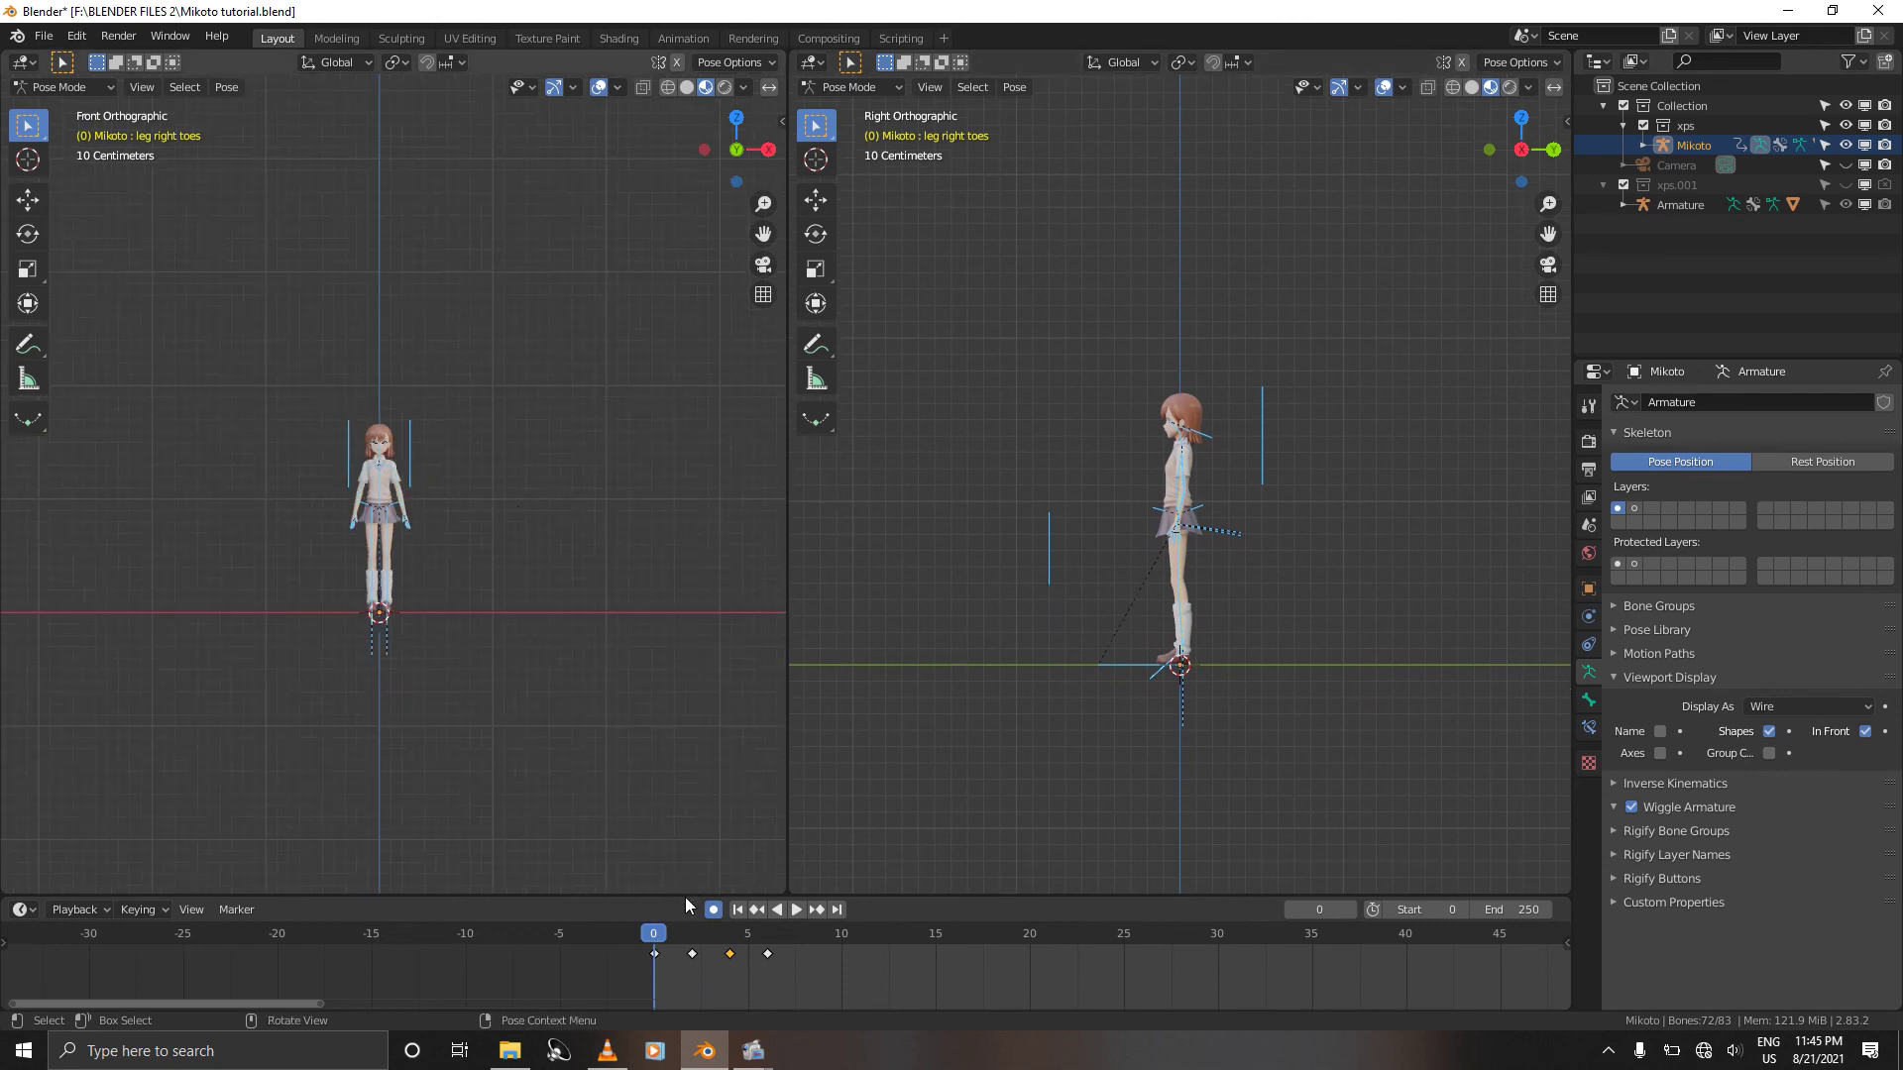
pyautogui.click(797, 909)
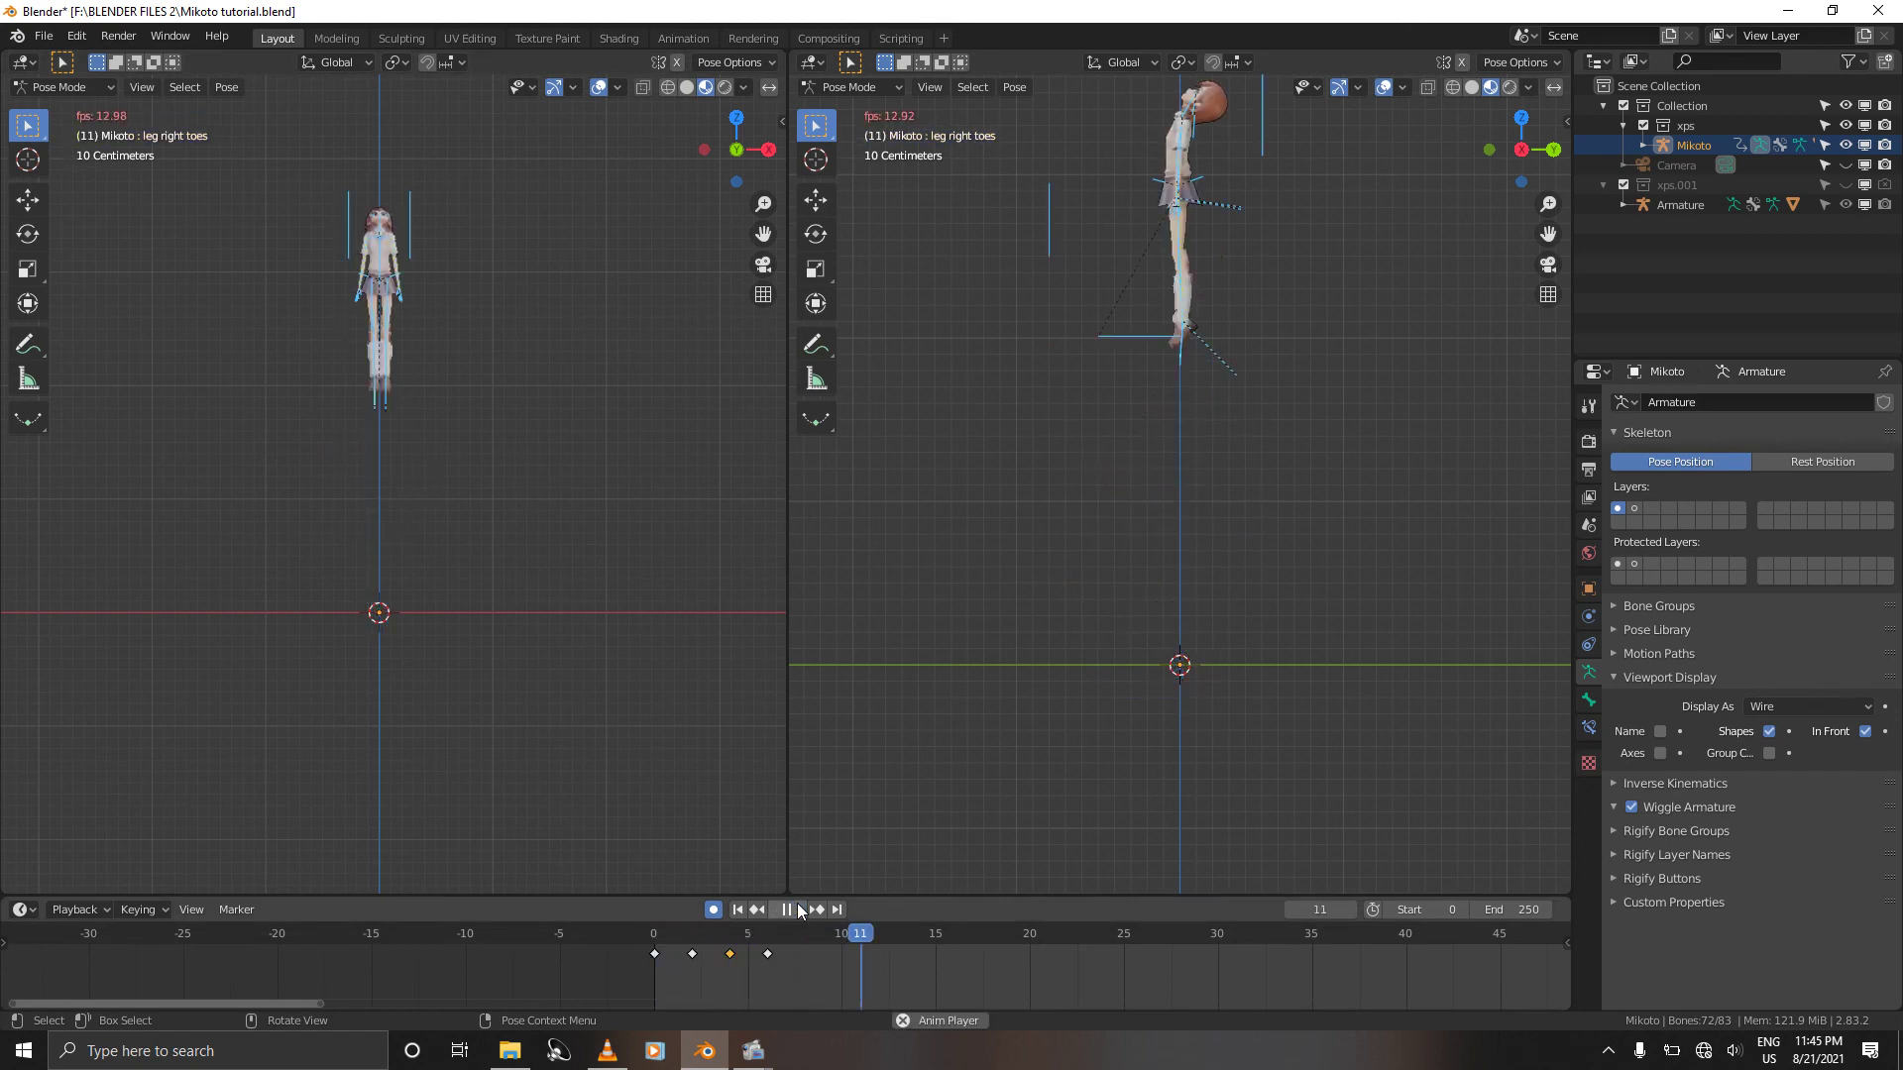
pyautogui.click(790, 909)
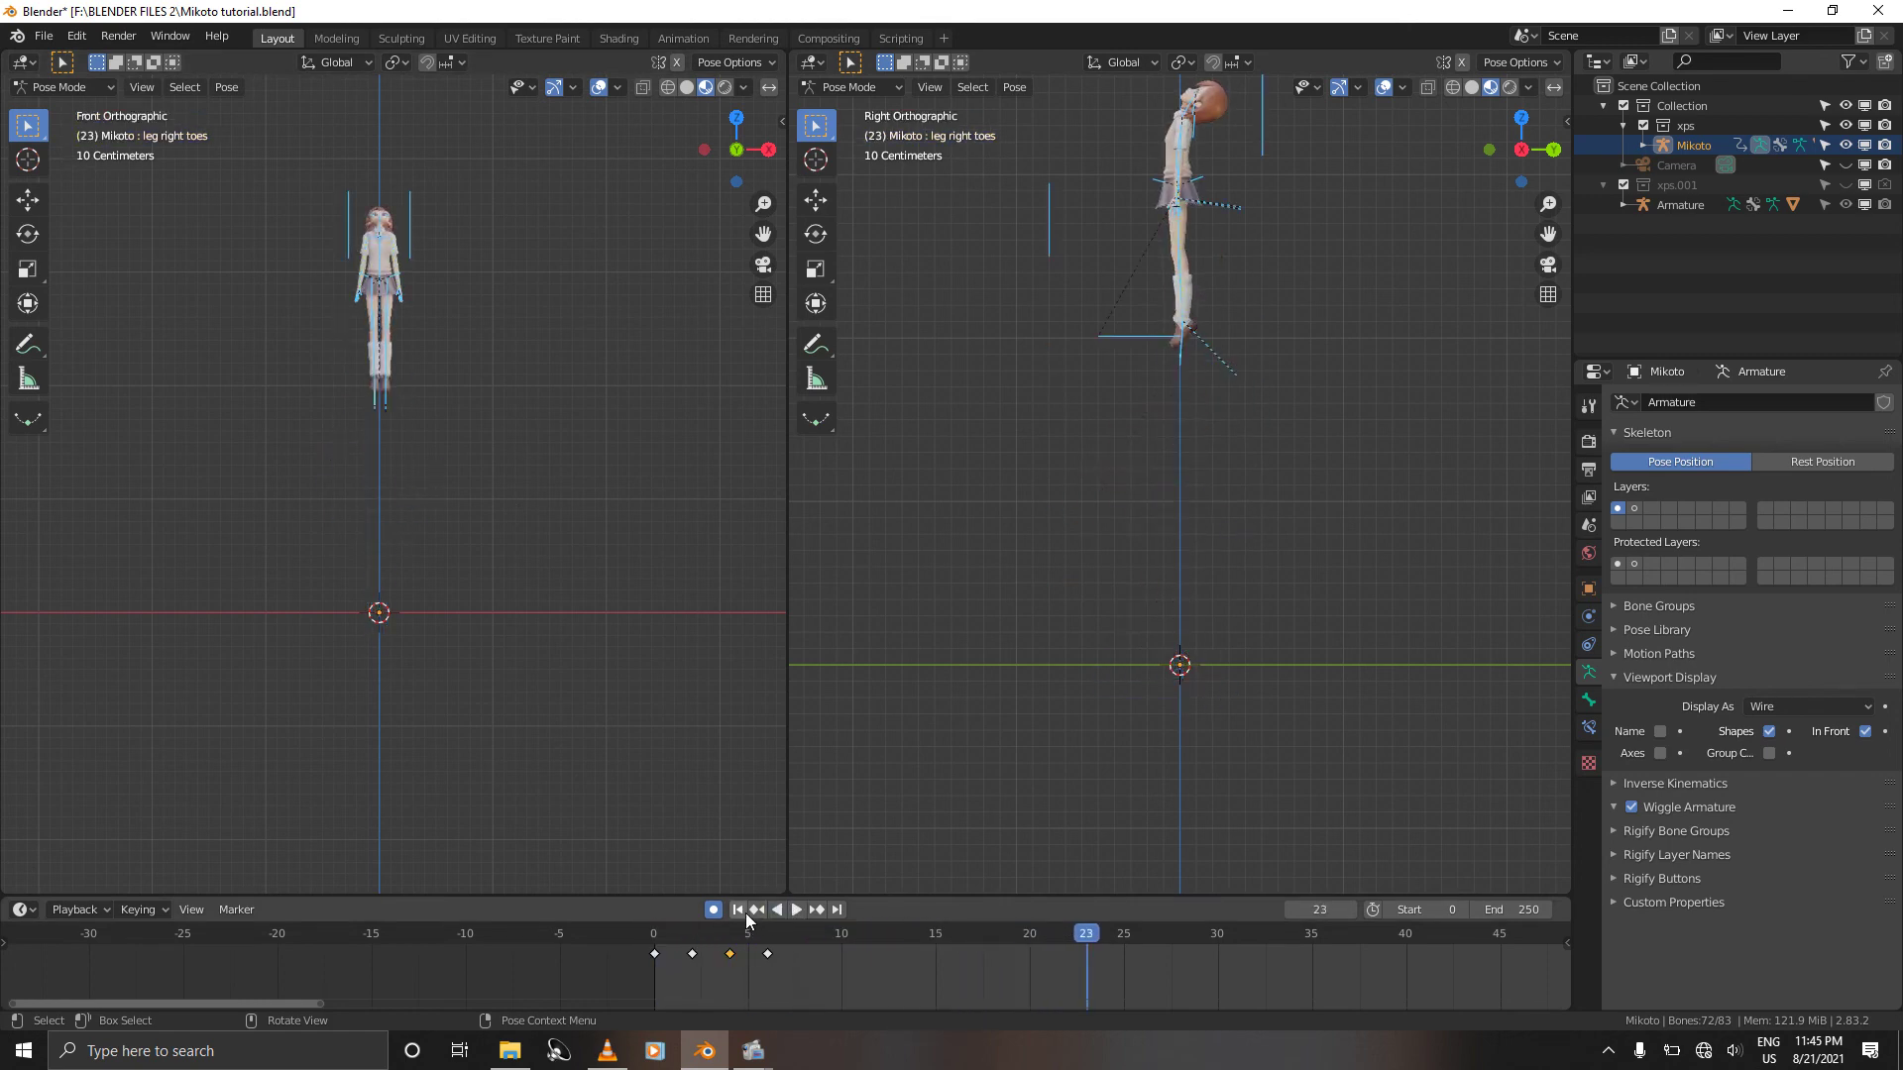
# Step: Return the animation to its start frame and save the Mikoto tutorial file
pyautogui.click(739, 909)
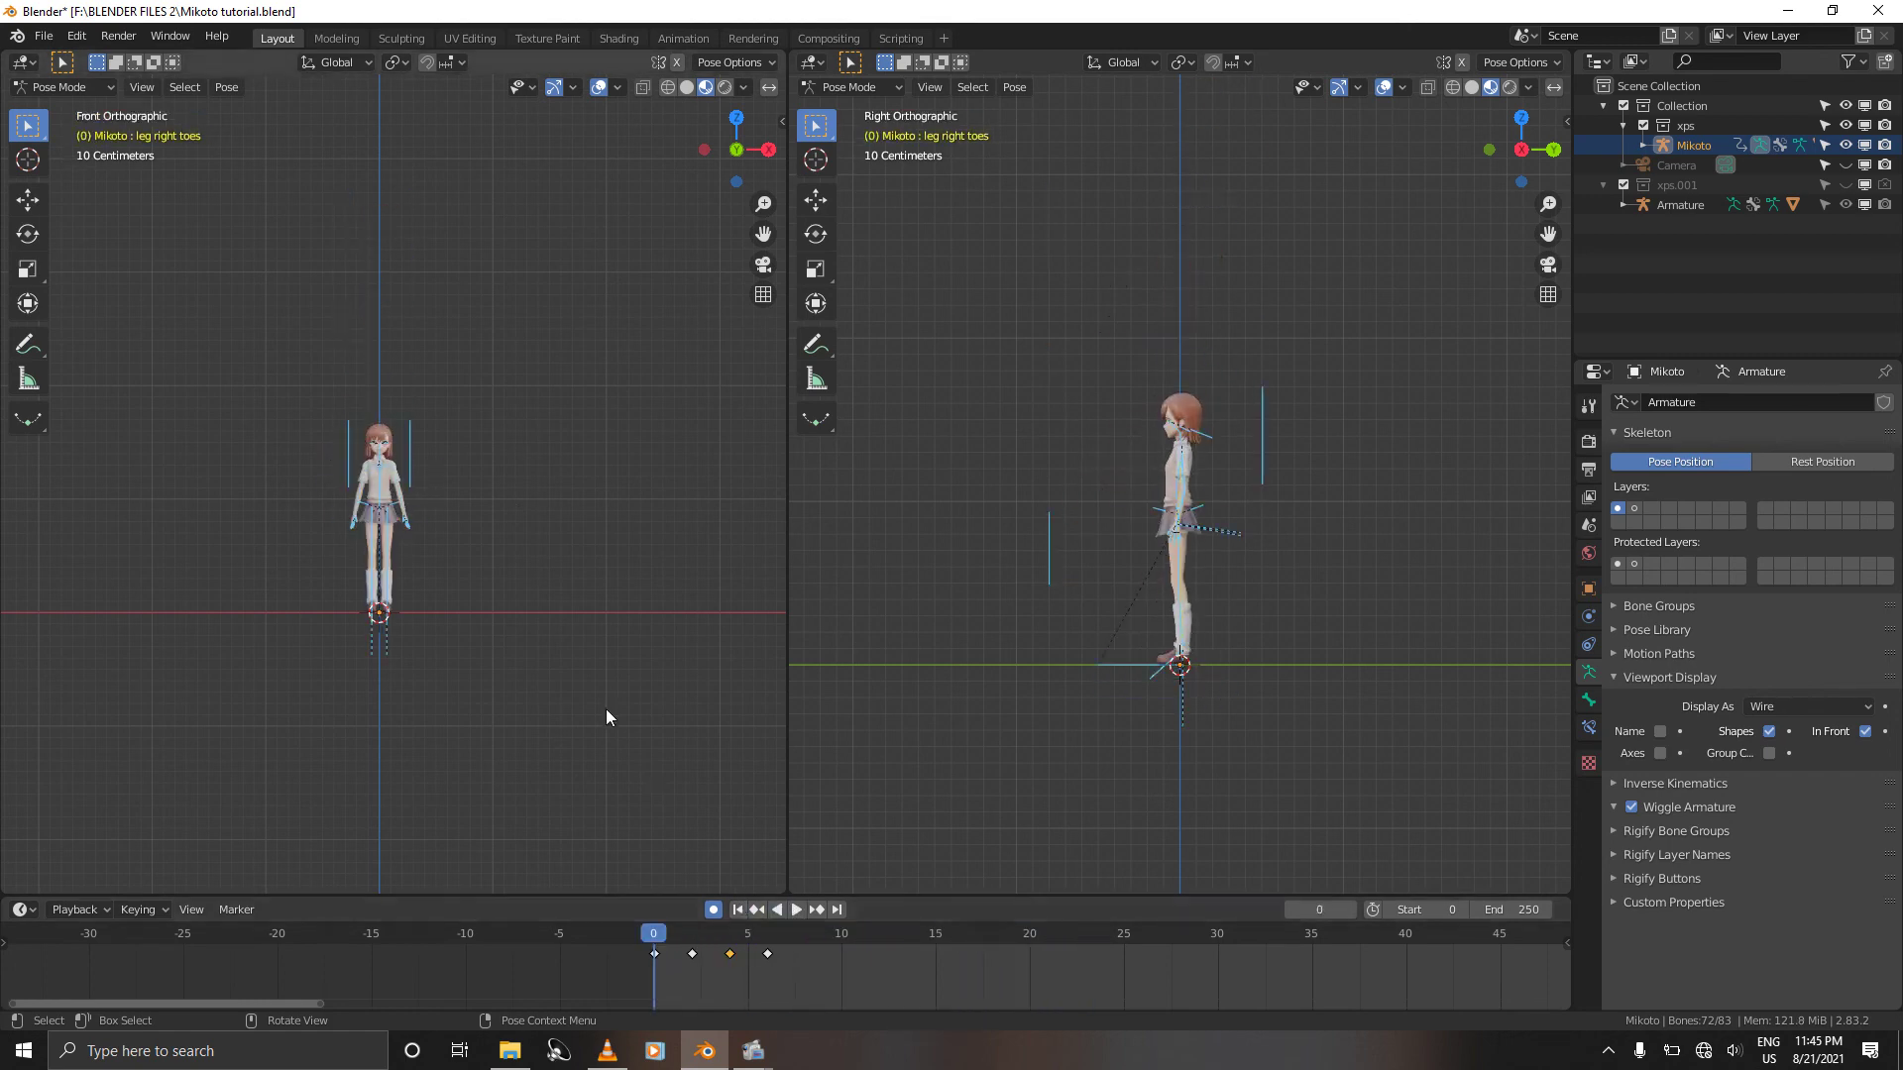
pyautogui.press('ctrl')
pyautogui.hotkey('ctrl', 's')
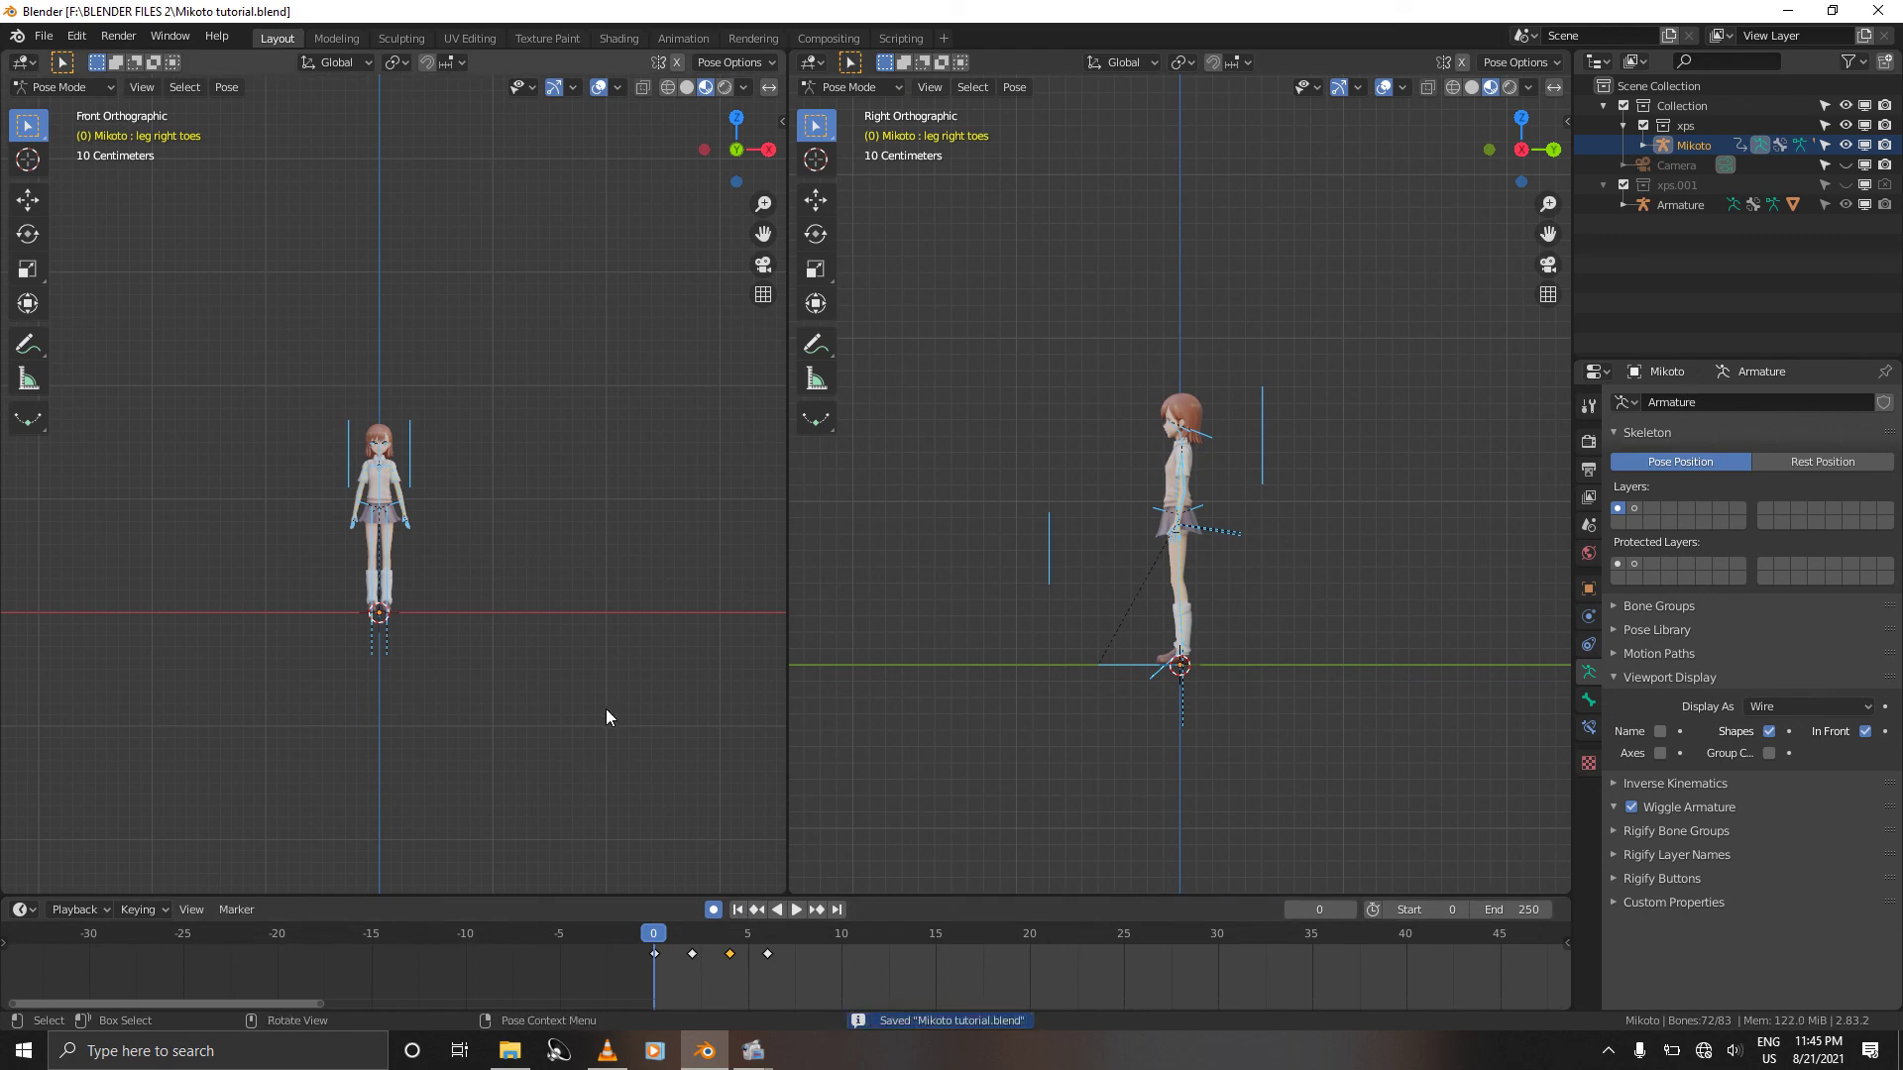